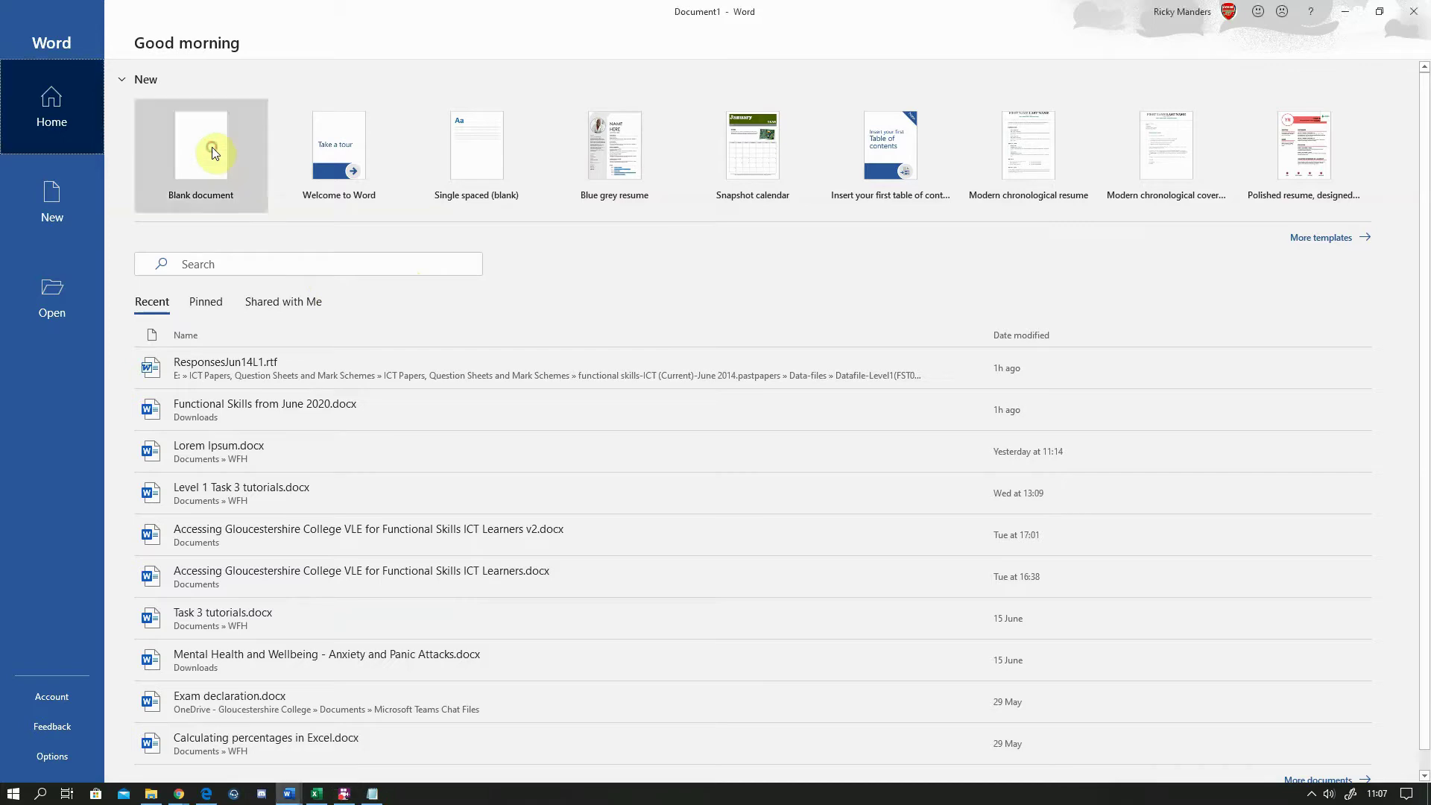
# - Create a new blank document
pyautogui.click(195, 152)
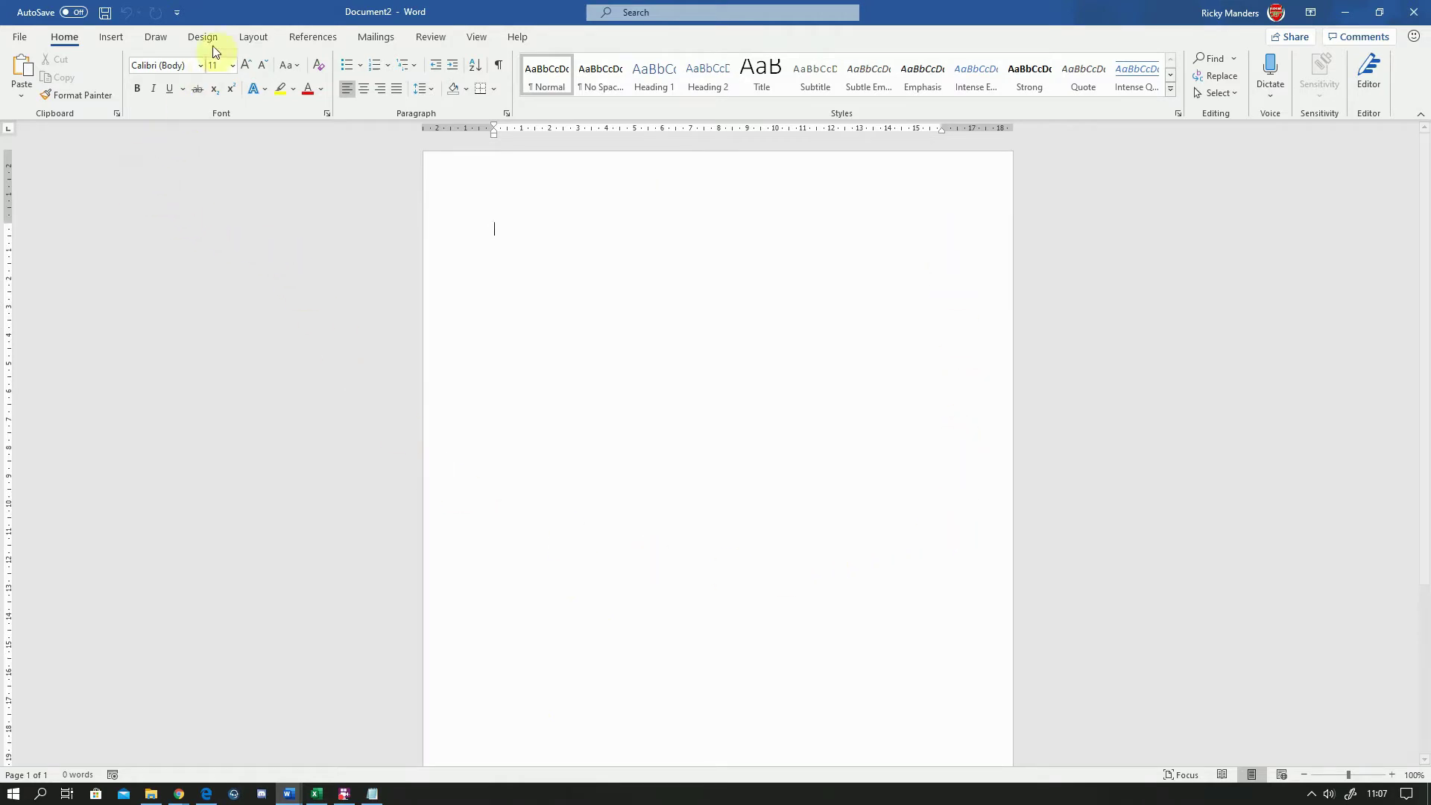
# - Change the page orientation to landscape, and switch it back to portrait
pyautogui.click(248, 35)
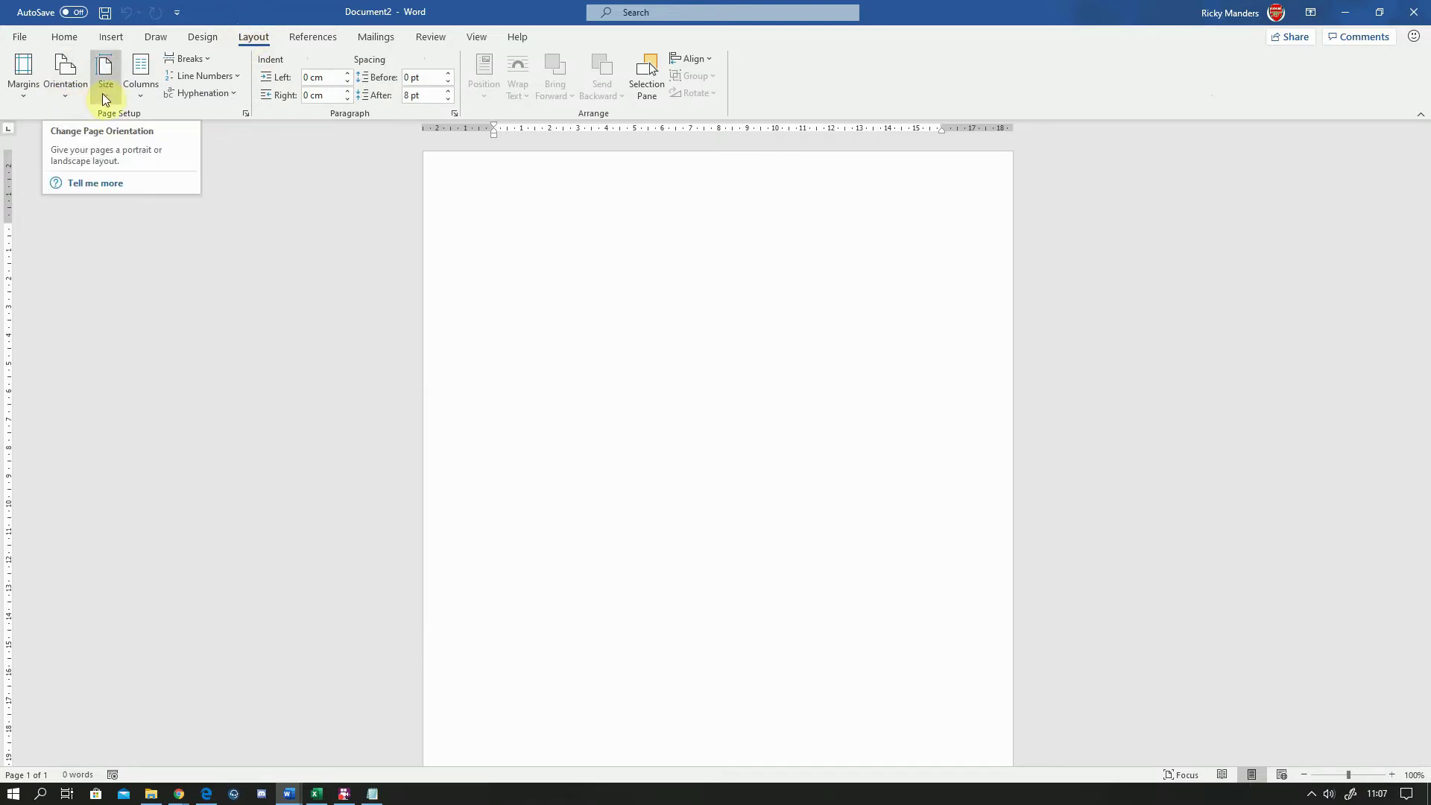
pyautogui.click(66, 97)
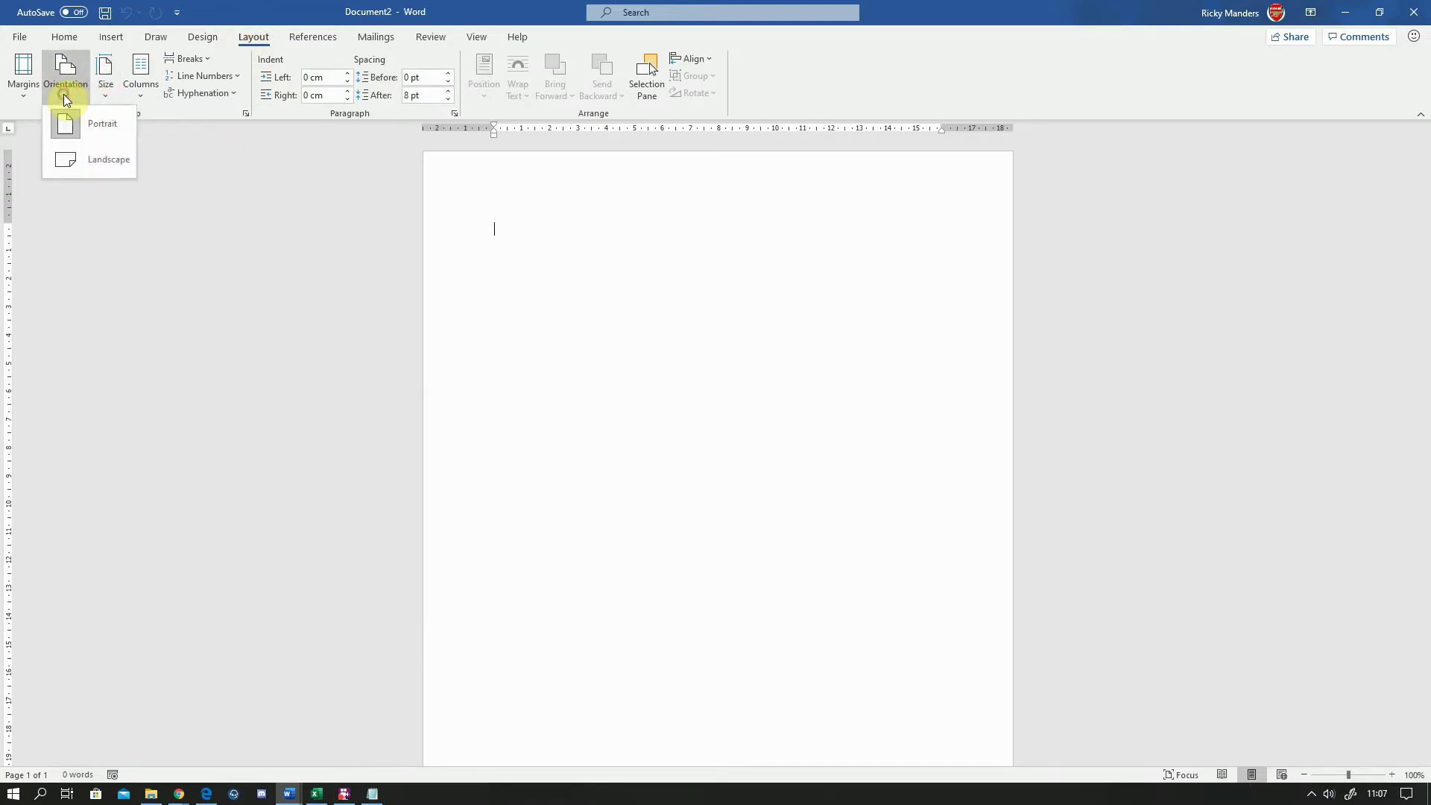
pyautogui.click(69, 160)
pyautogui.click(68, 161)
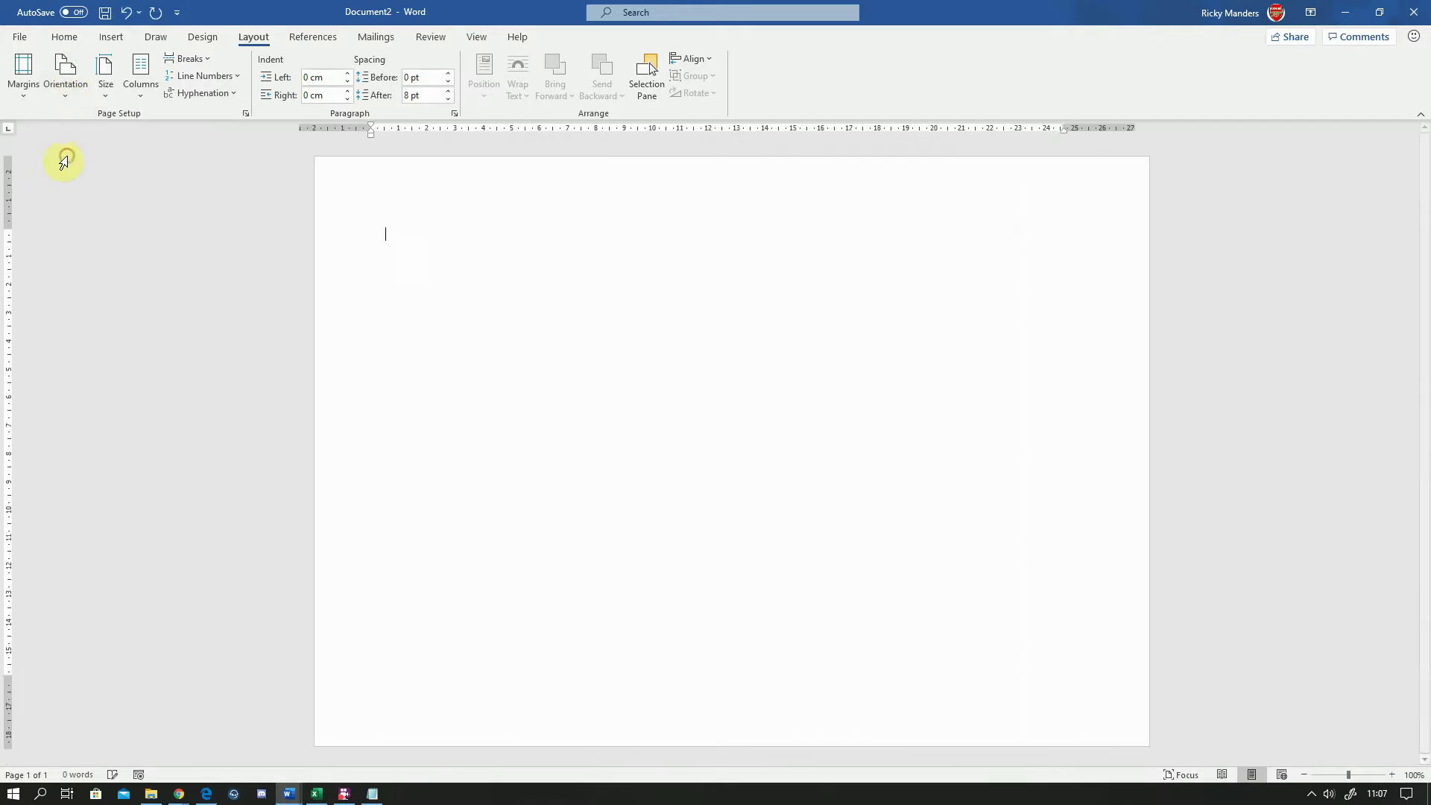
pyautogui.click(70, 91)
pyautogui.click(74, 116)
# - Change the paper size to A5, and set it back to A4
pyautogui.click(101, 97)
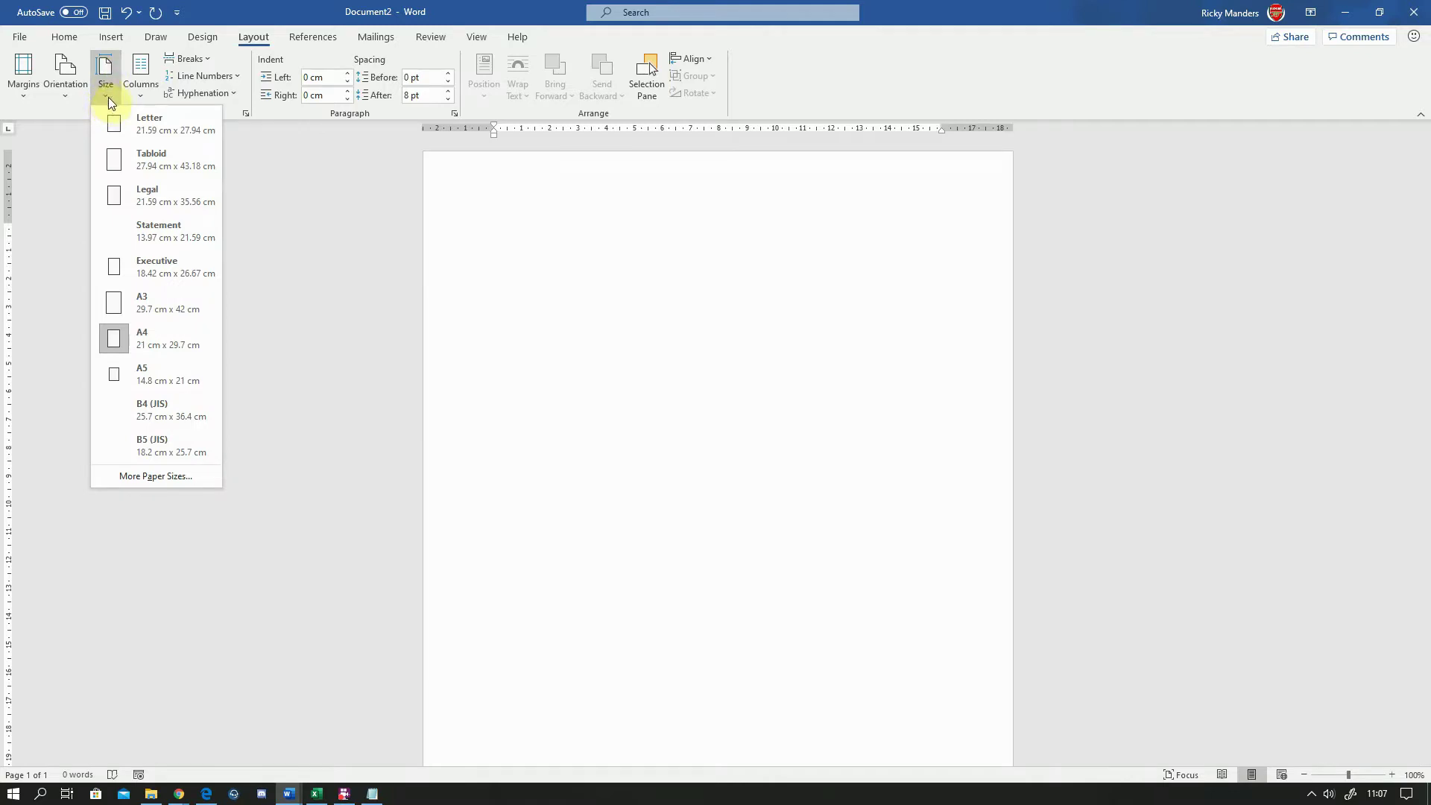
pyautogui.click(144, 376)
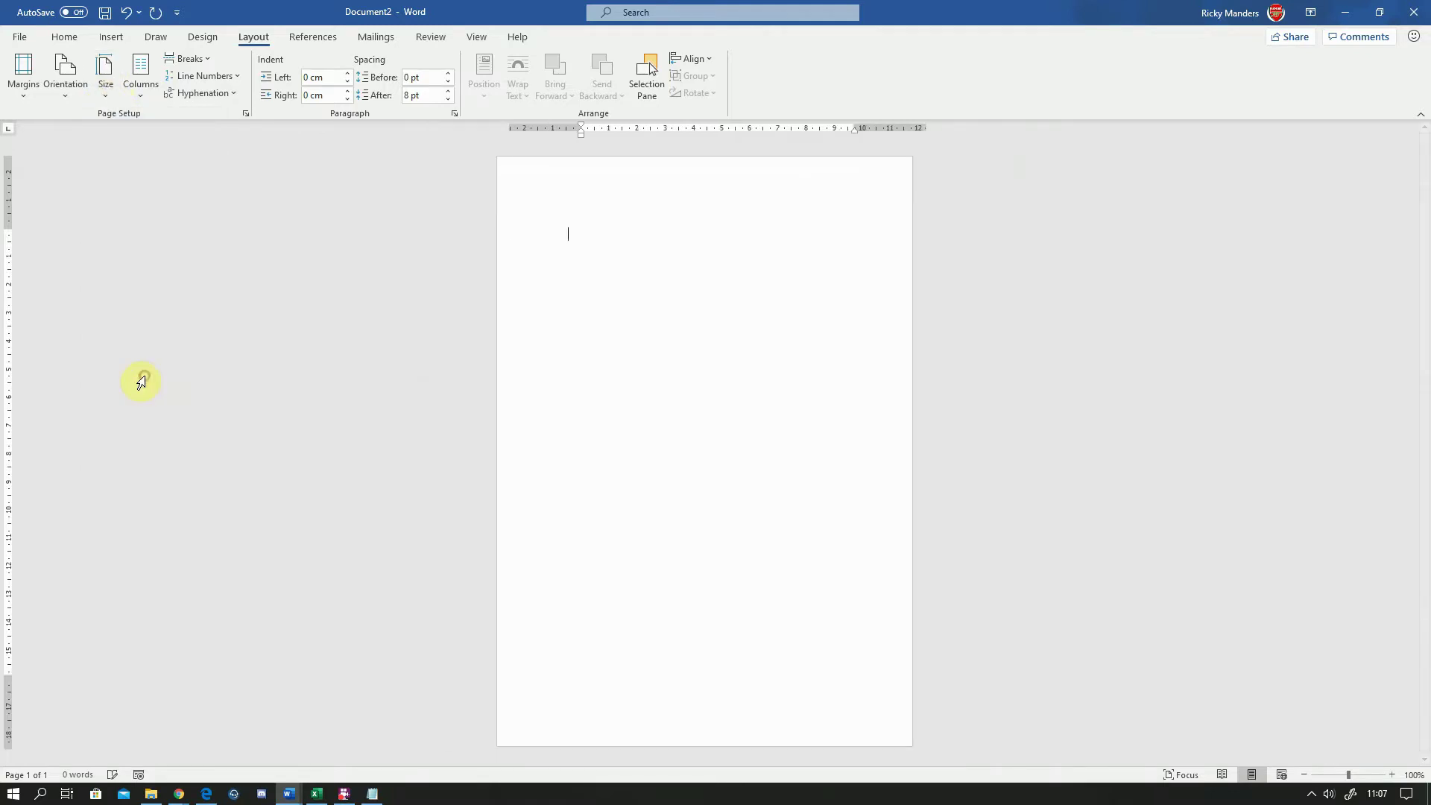
pyautogui.click(110, 94)
pyautogui.click(146, 328)
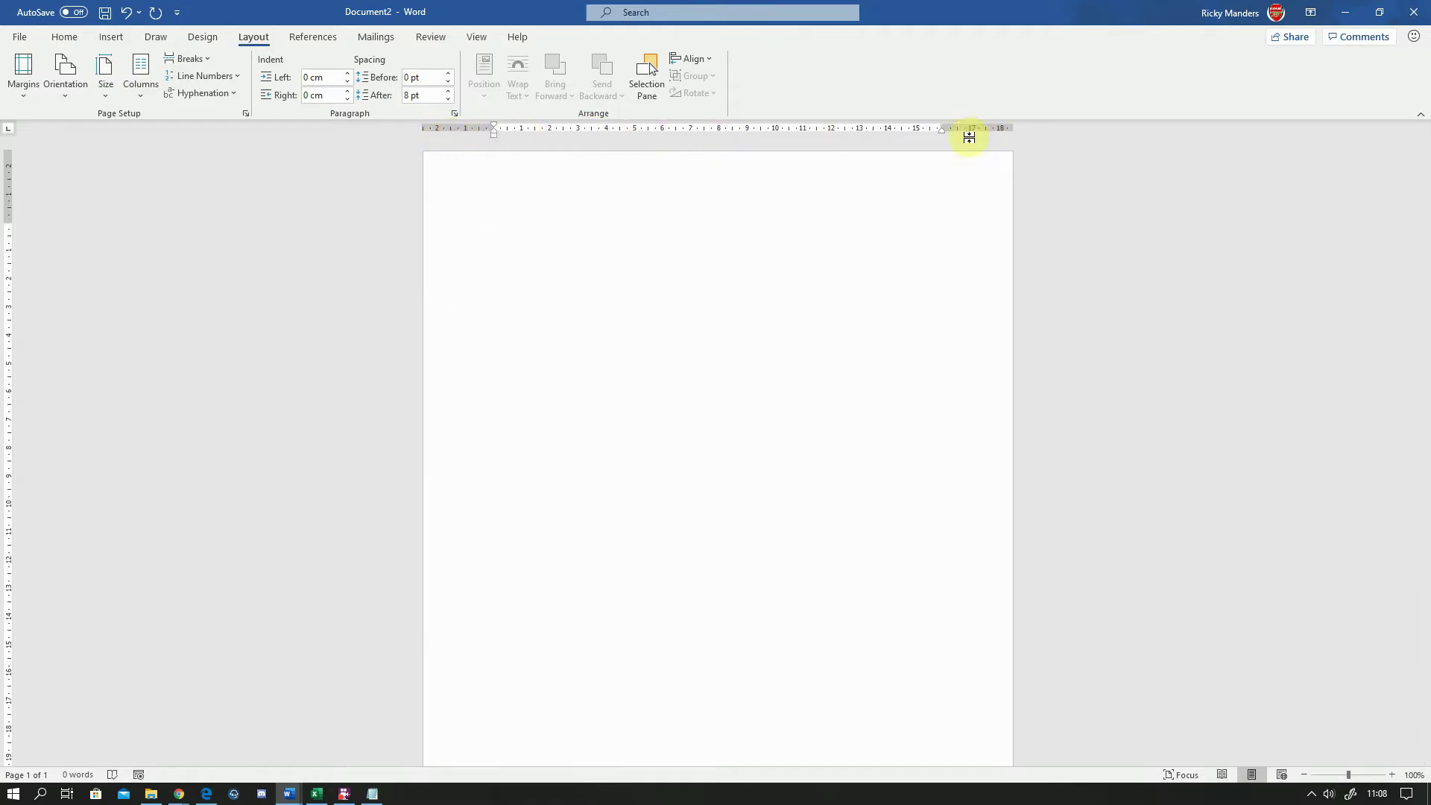
# - Hide the ruler and turn its display back on
pyautogui.click(484, 37)
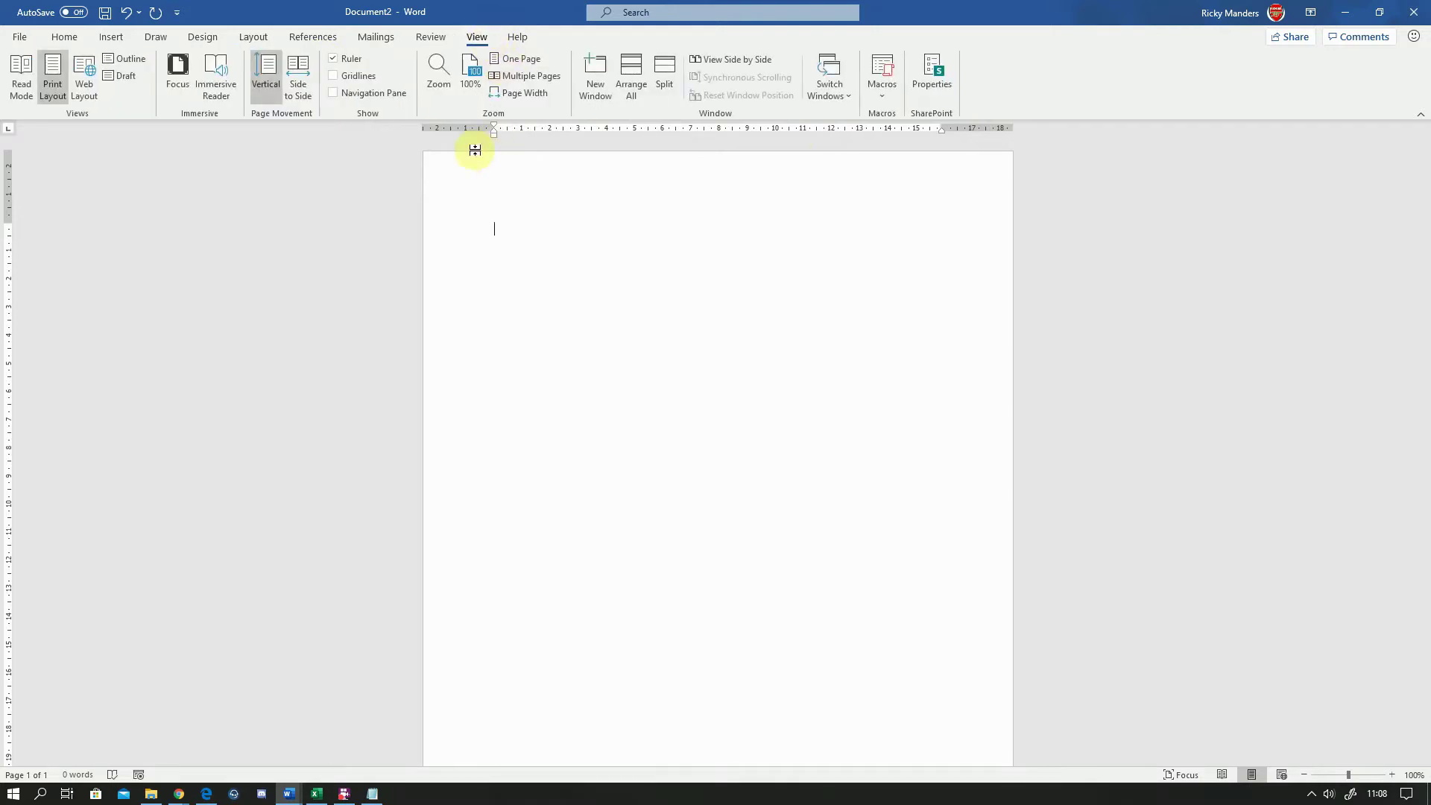
pyautogui.click(352, 59)
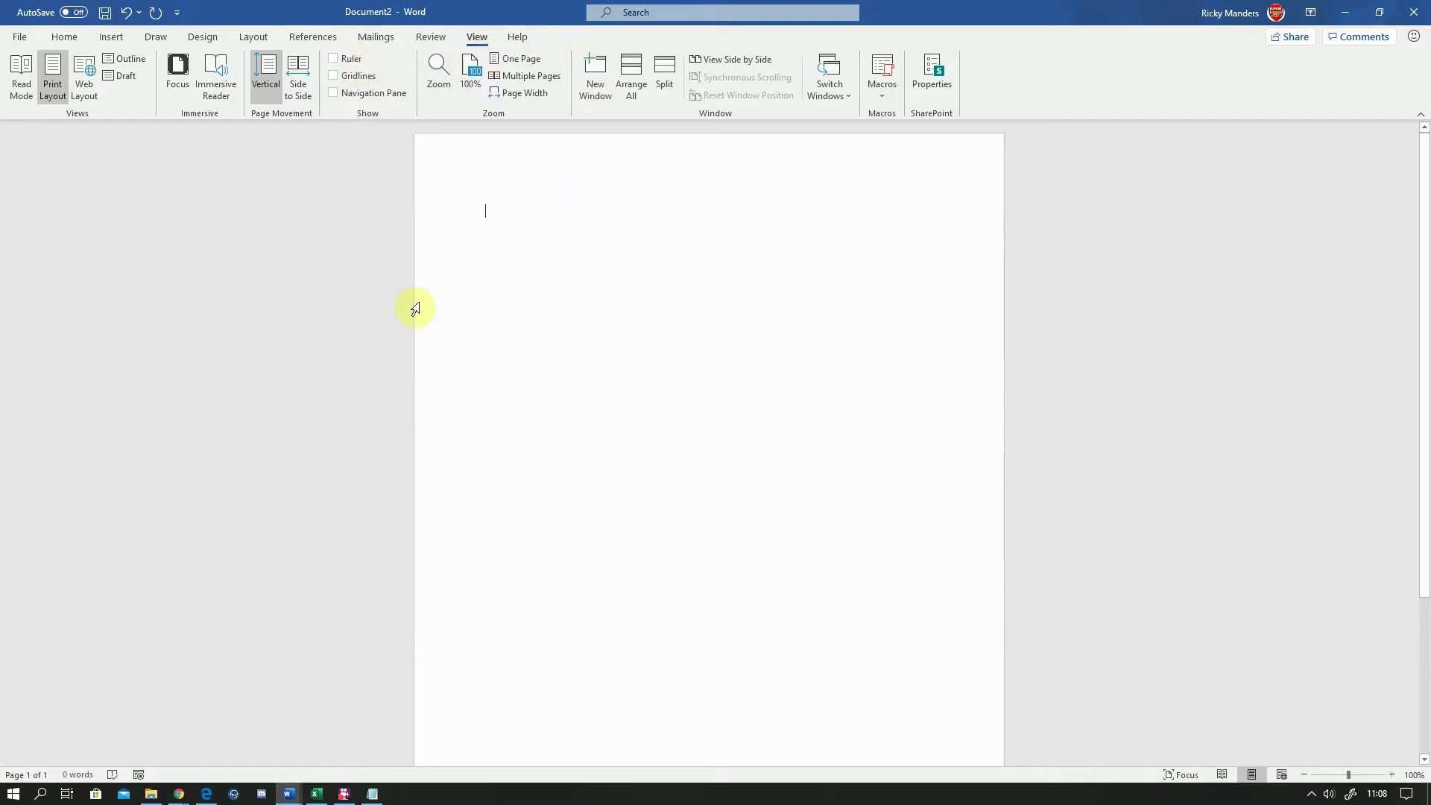
pyautogui.click(296, 201)
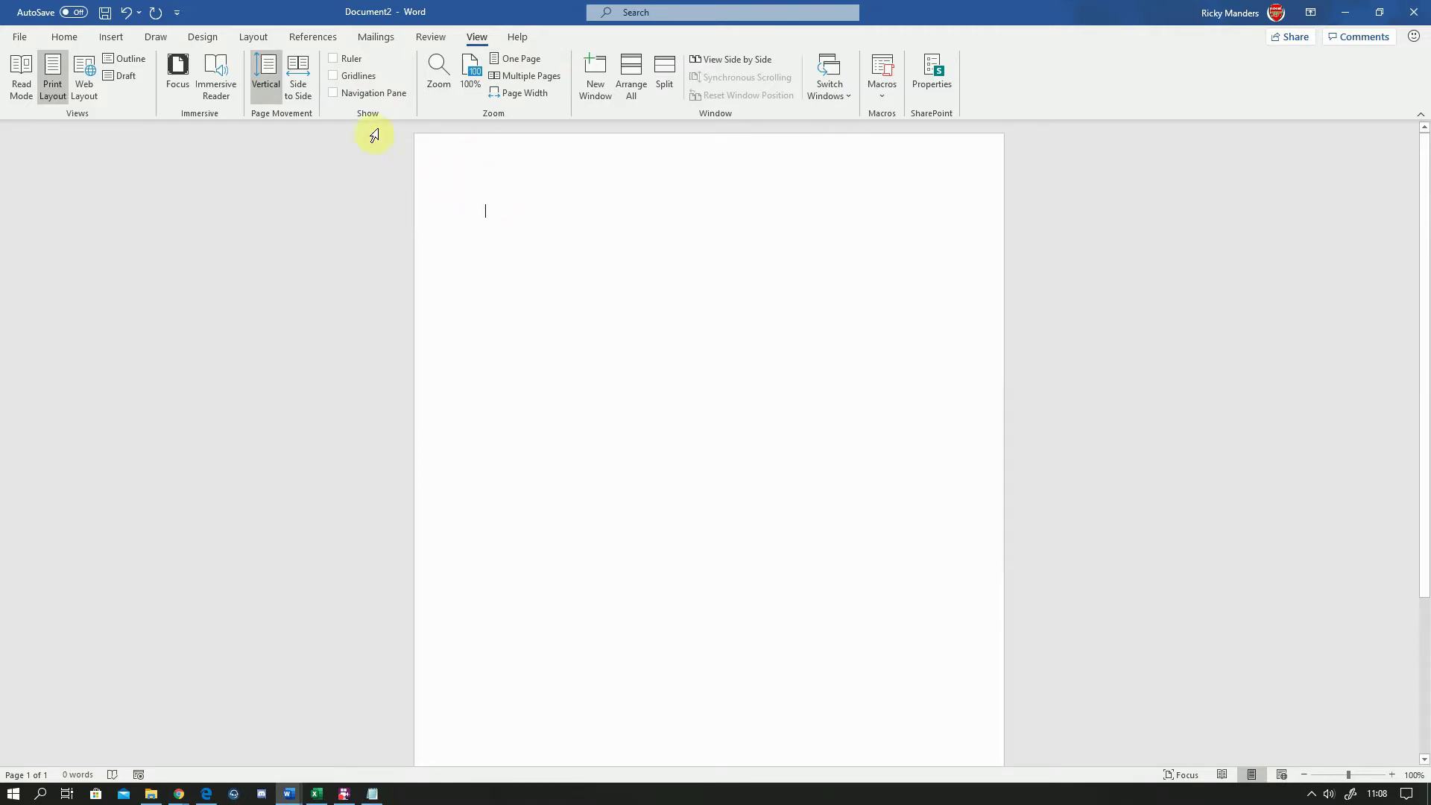
pyautogui.click(333, 59)
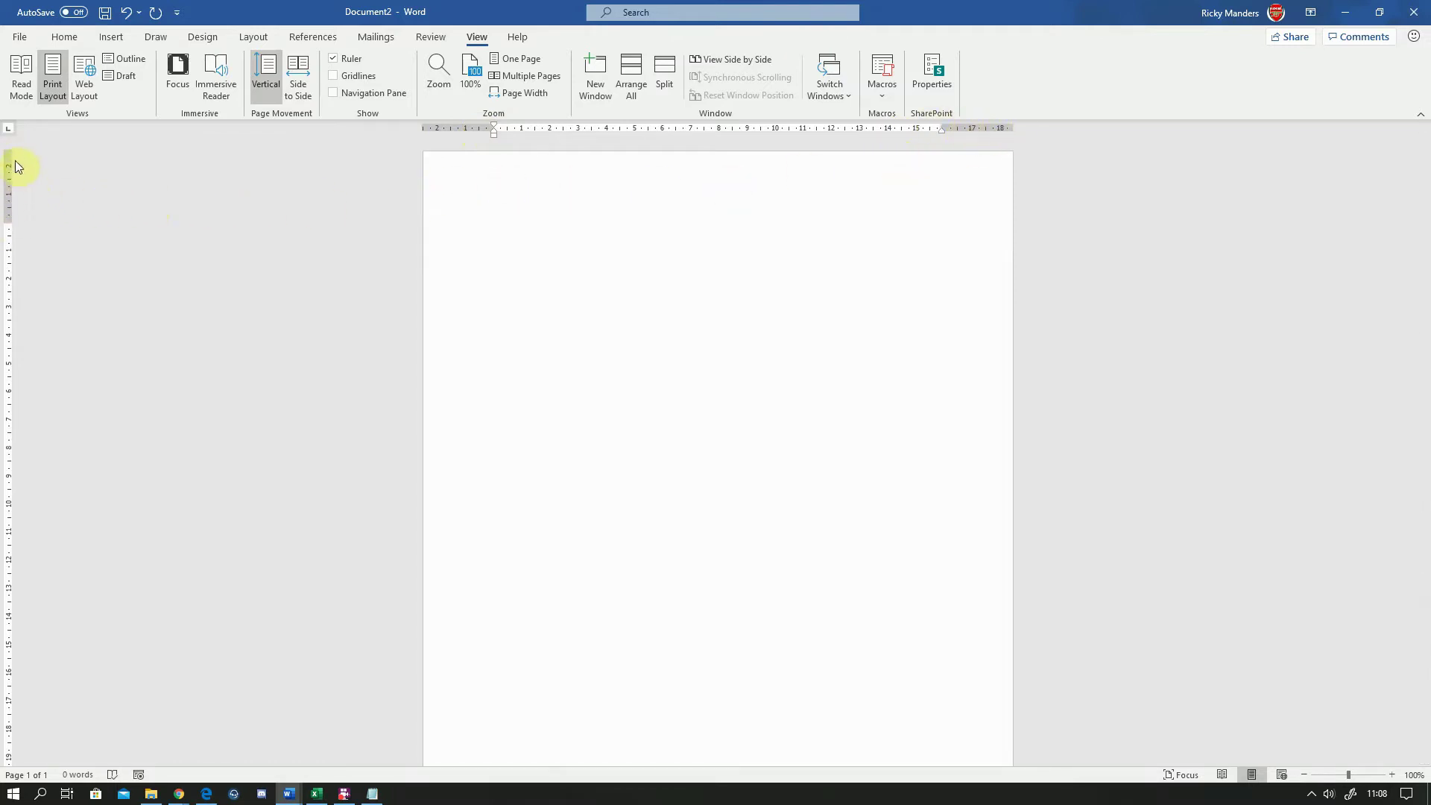
# - Enter the author's full name in the page footer and return to the document body
pyautogui.scroll(-5, 51, 274)
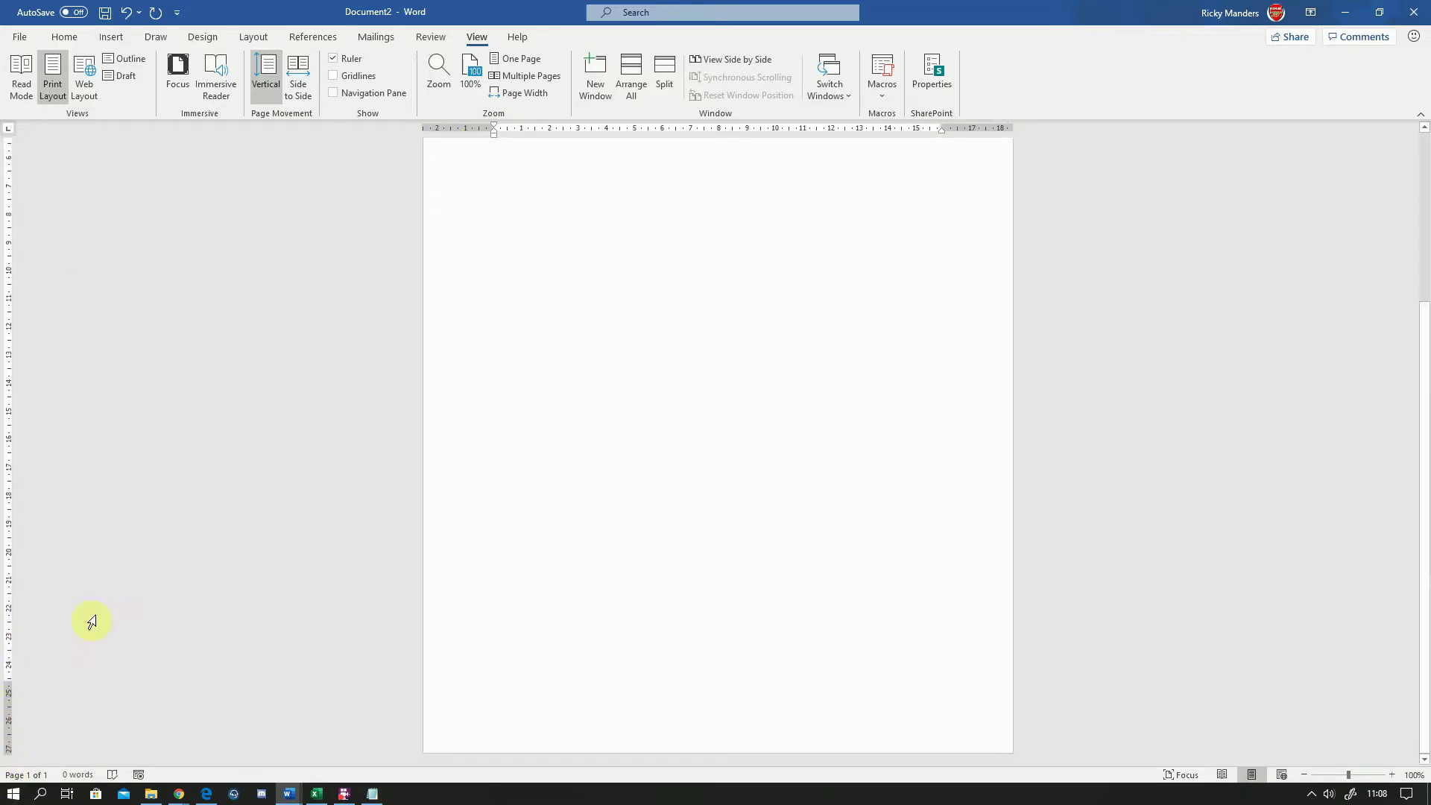
pyautogui.scroll(3, 673, 608)
pyautogui.scroll(1, 673, 608)
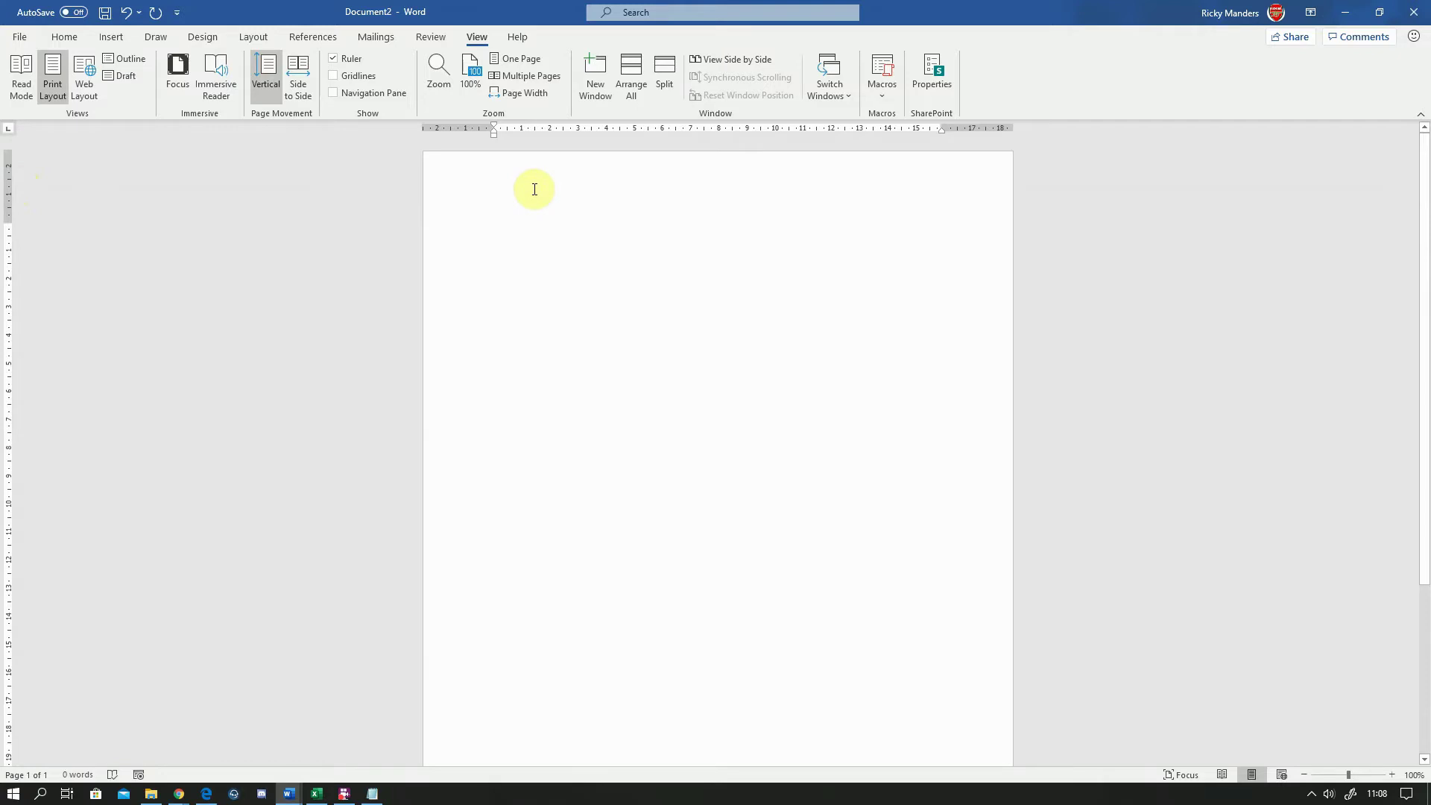
pyautogui.scroll(-5, 529, 246)
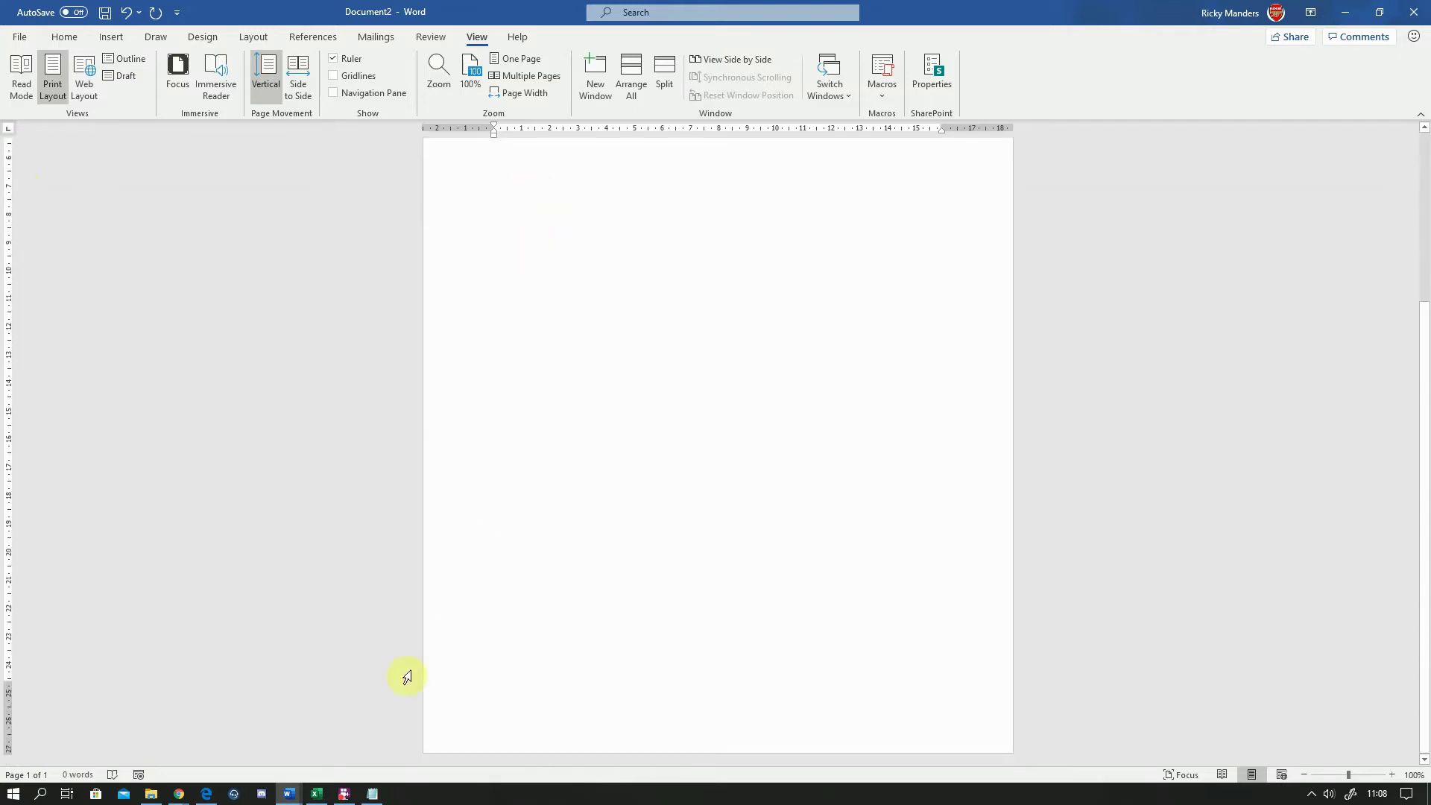
pyautogui.doubleClick(495, 697)
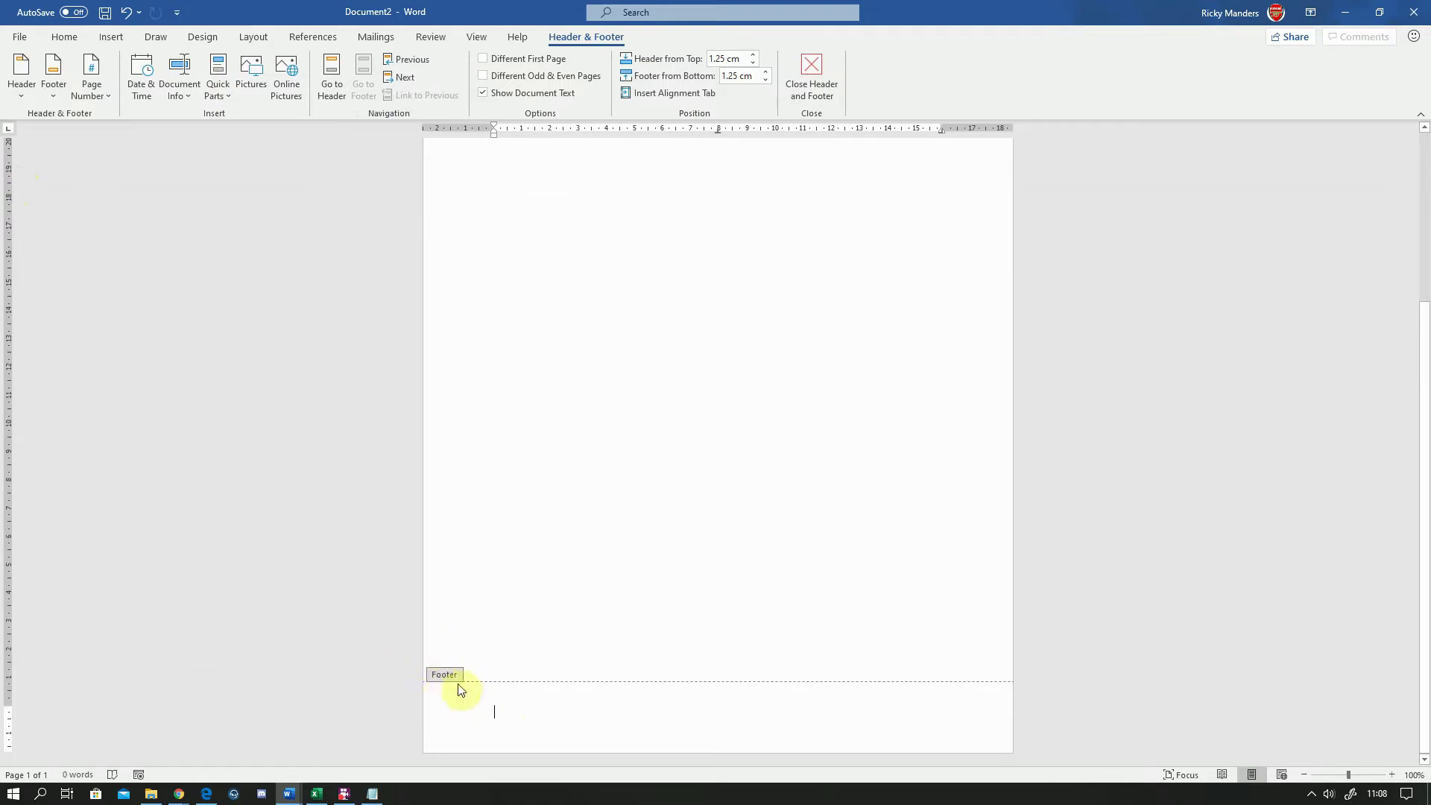
pyautogui.write('Ricky')
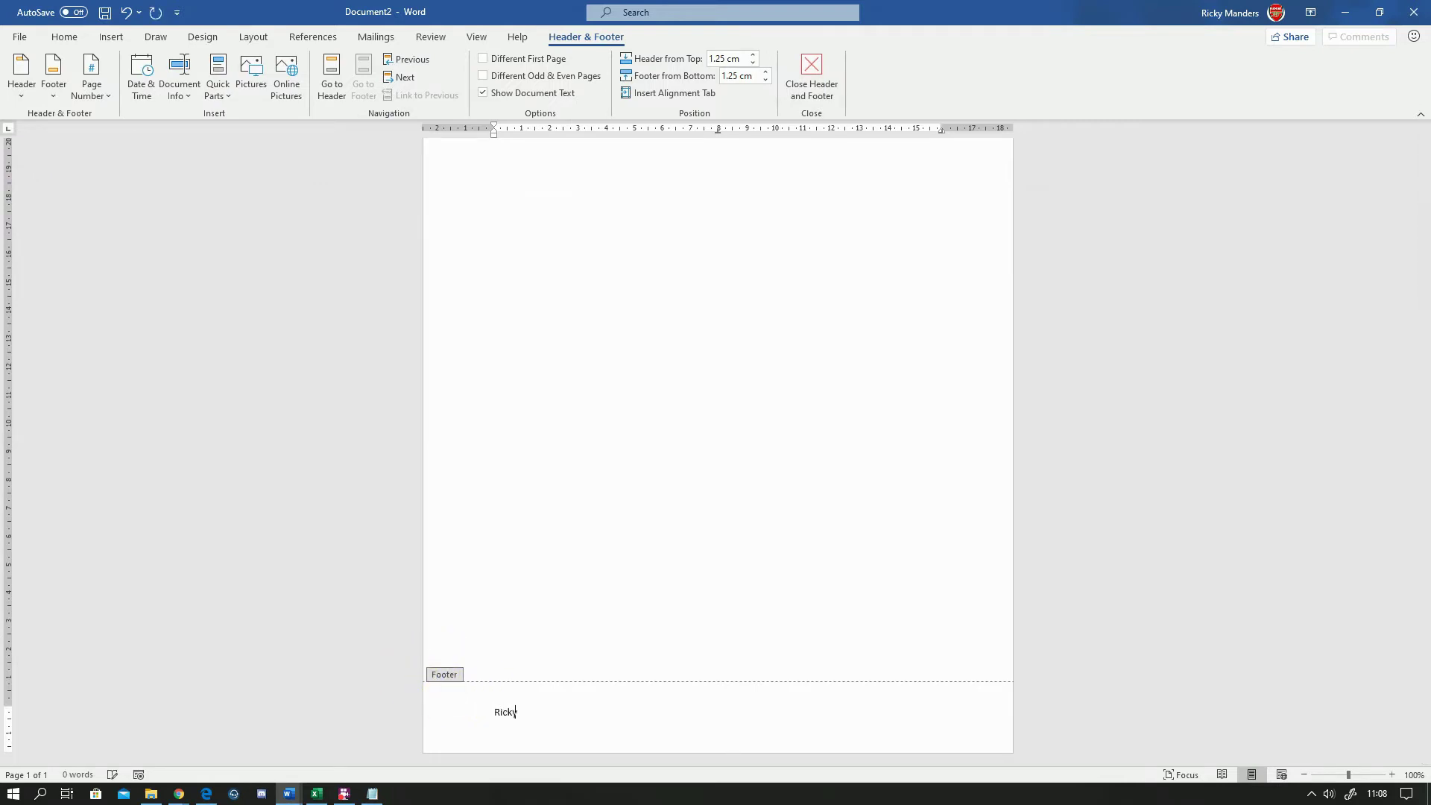
pyautogui.write(' Manders')
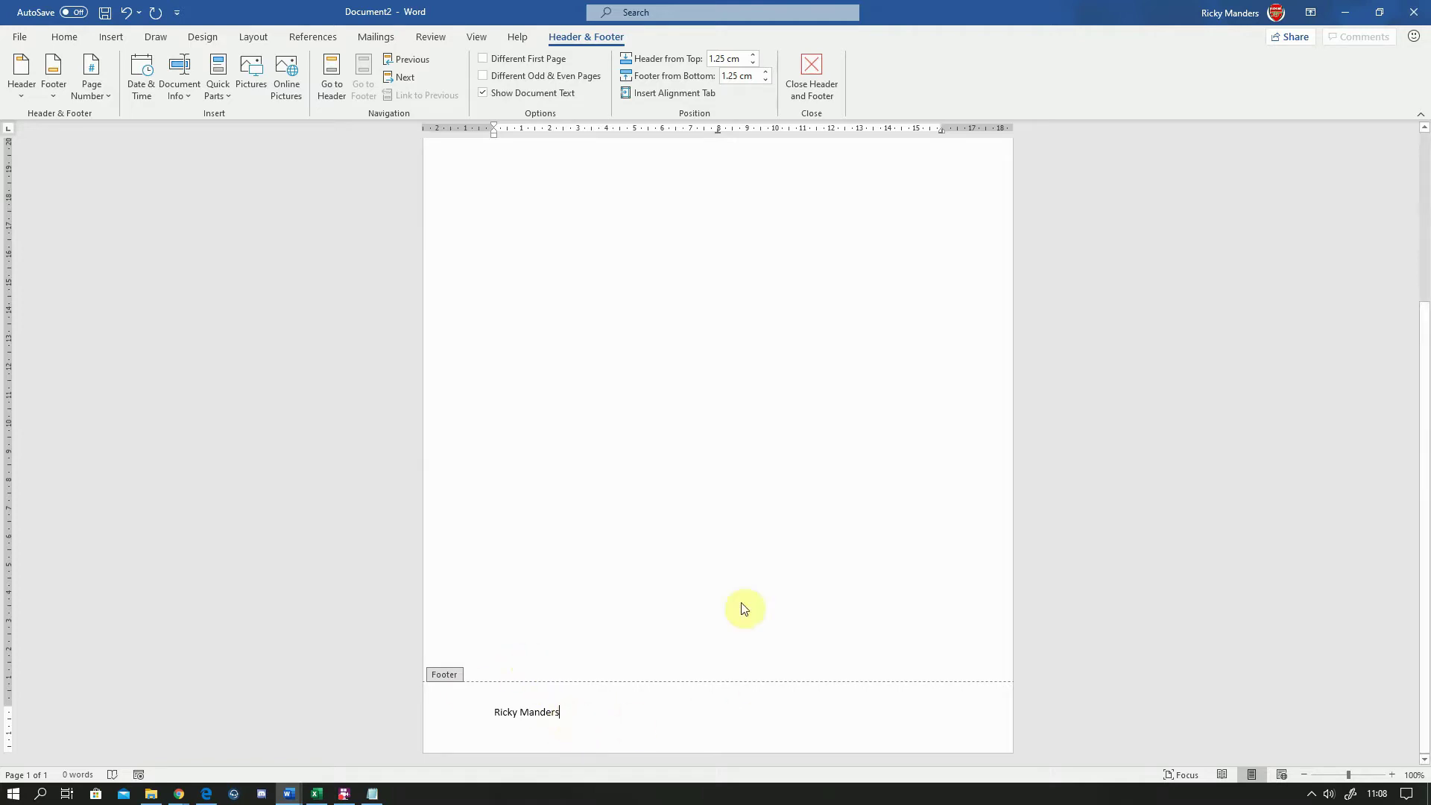
pyautogui.doubleClick(650, 483)
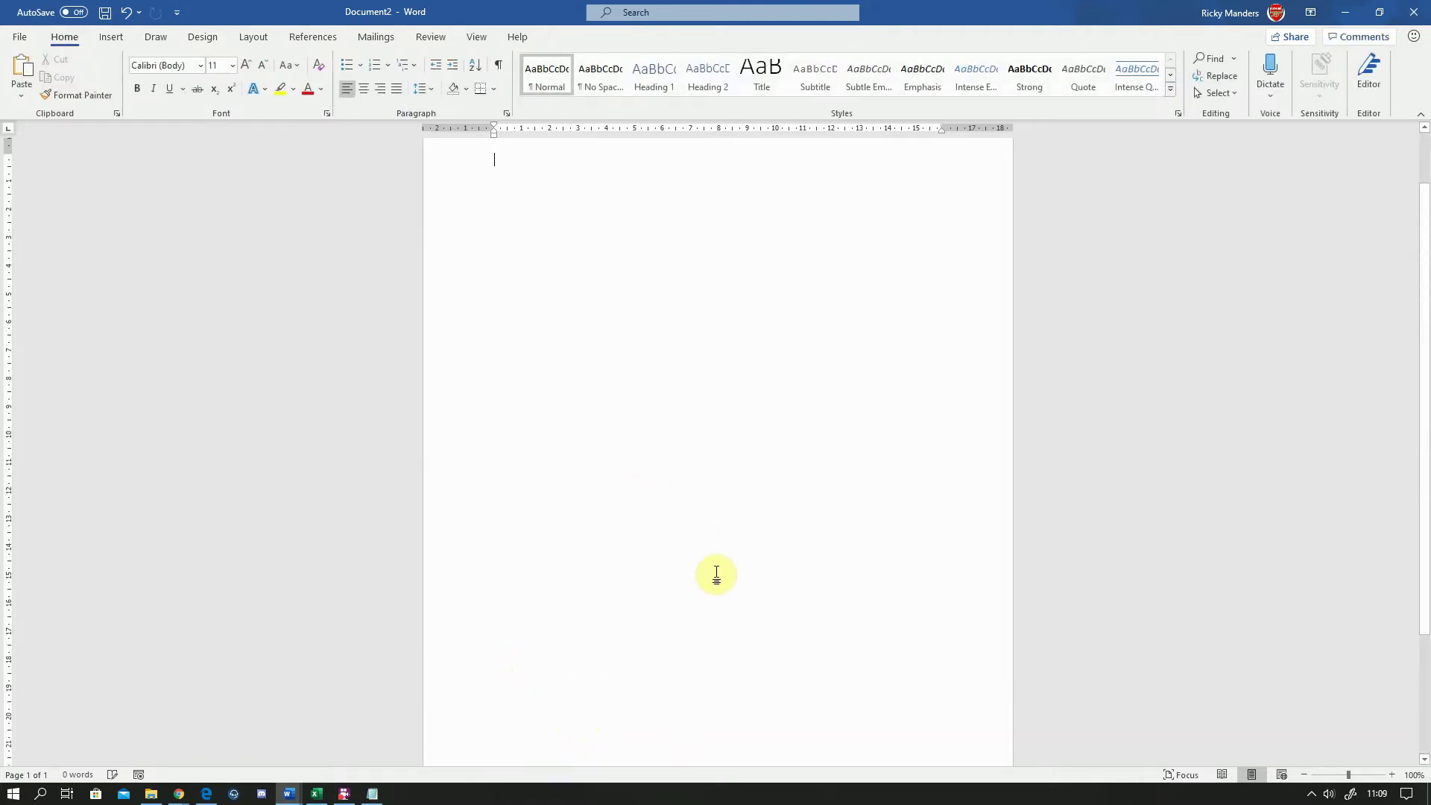
pyautogui.scroll(-1, 689, 585)
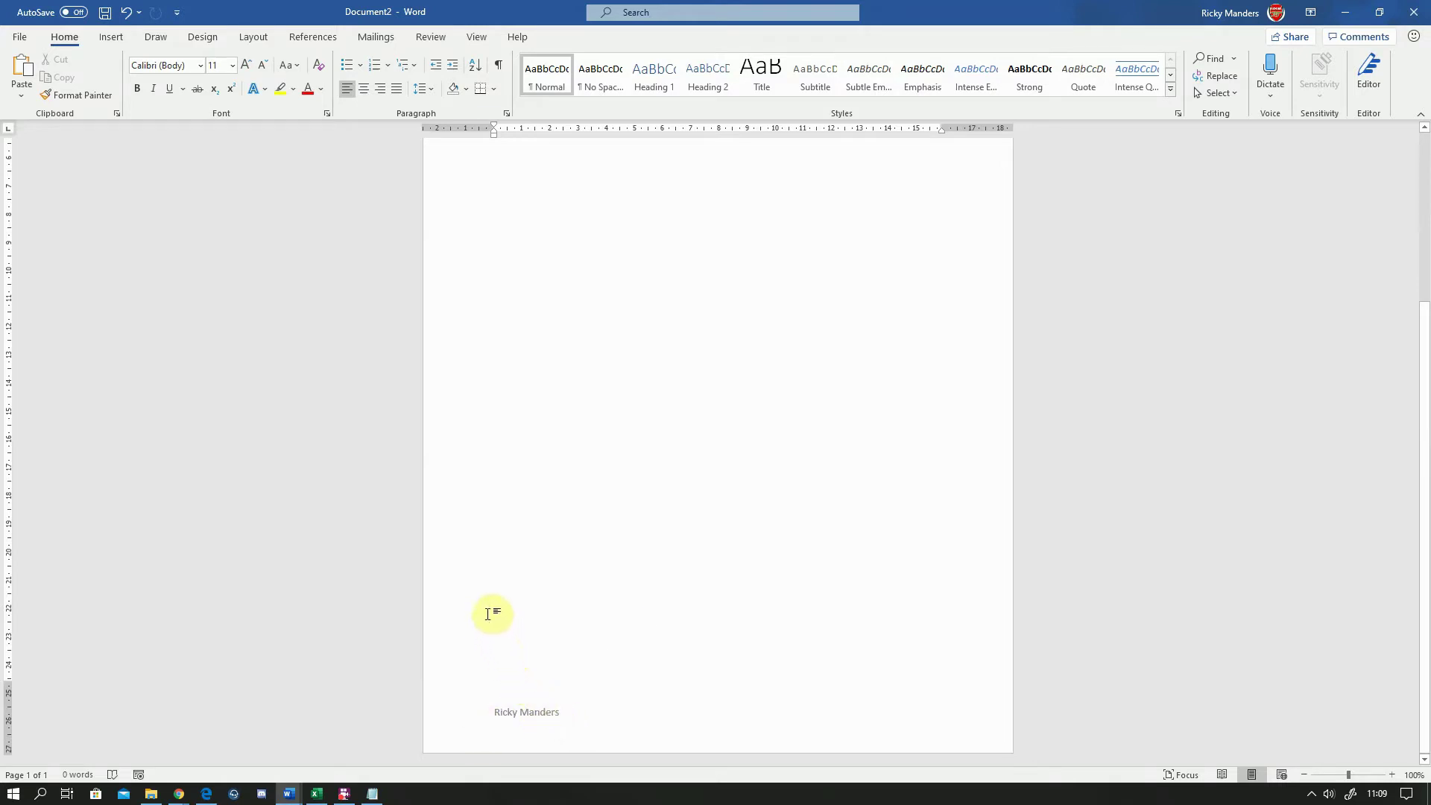
pyautogui.scroll(5, 488, 613)
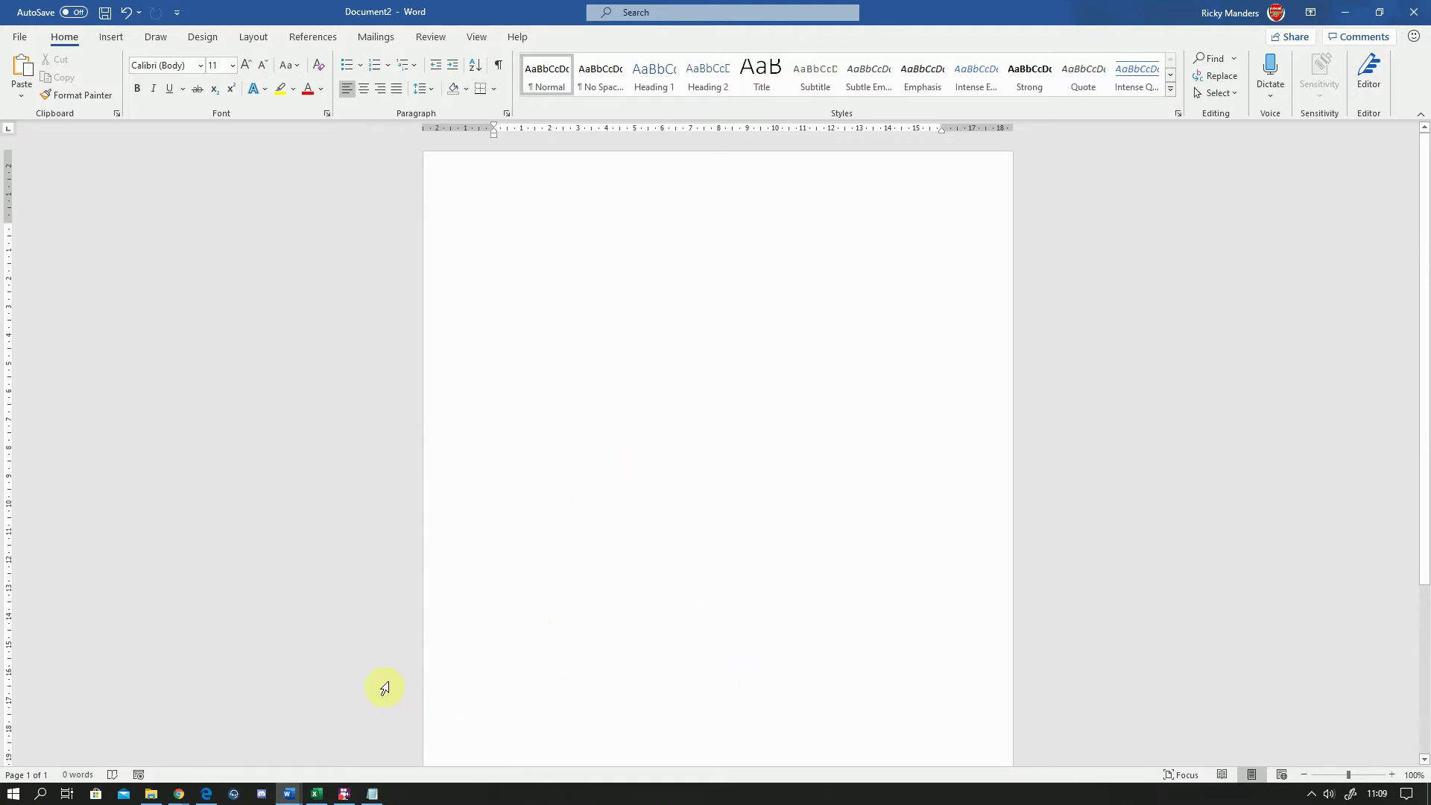
# - Switch to LetterTextL1.txt in Notepad and copy the entire letter text
pyautogui.click(374, 795)
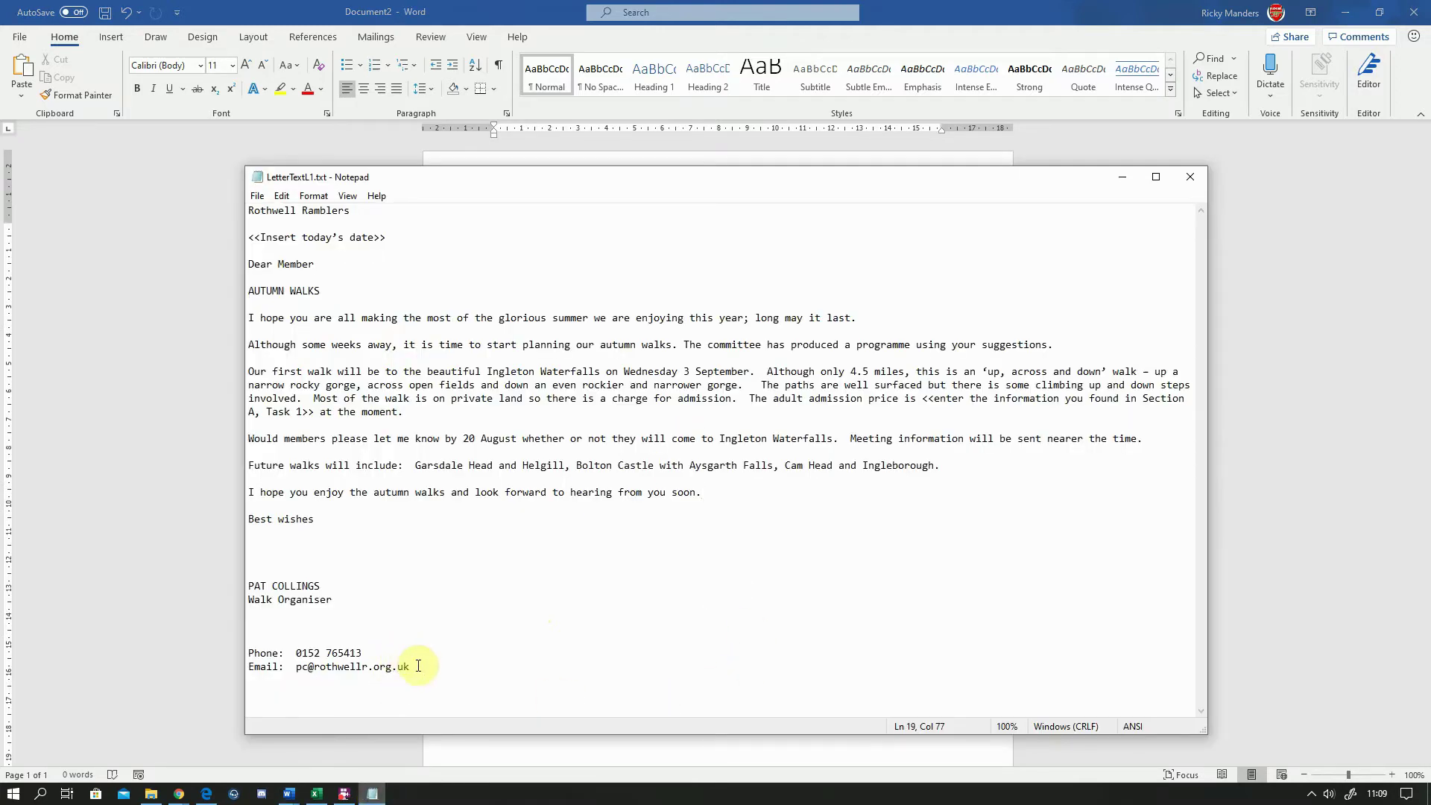
pyautogui.moveTo(417, 665); pyautogui.dragTo(244, 212)
pyautogui.rightClick(306, 380)
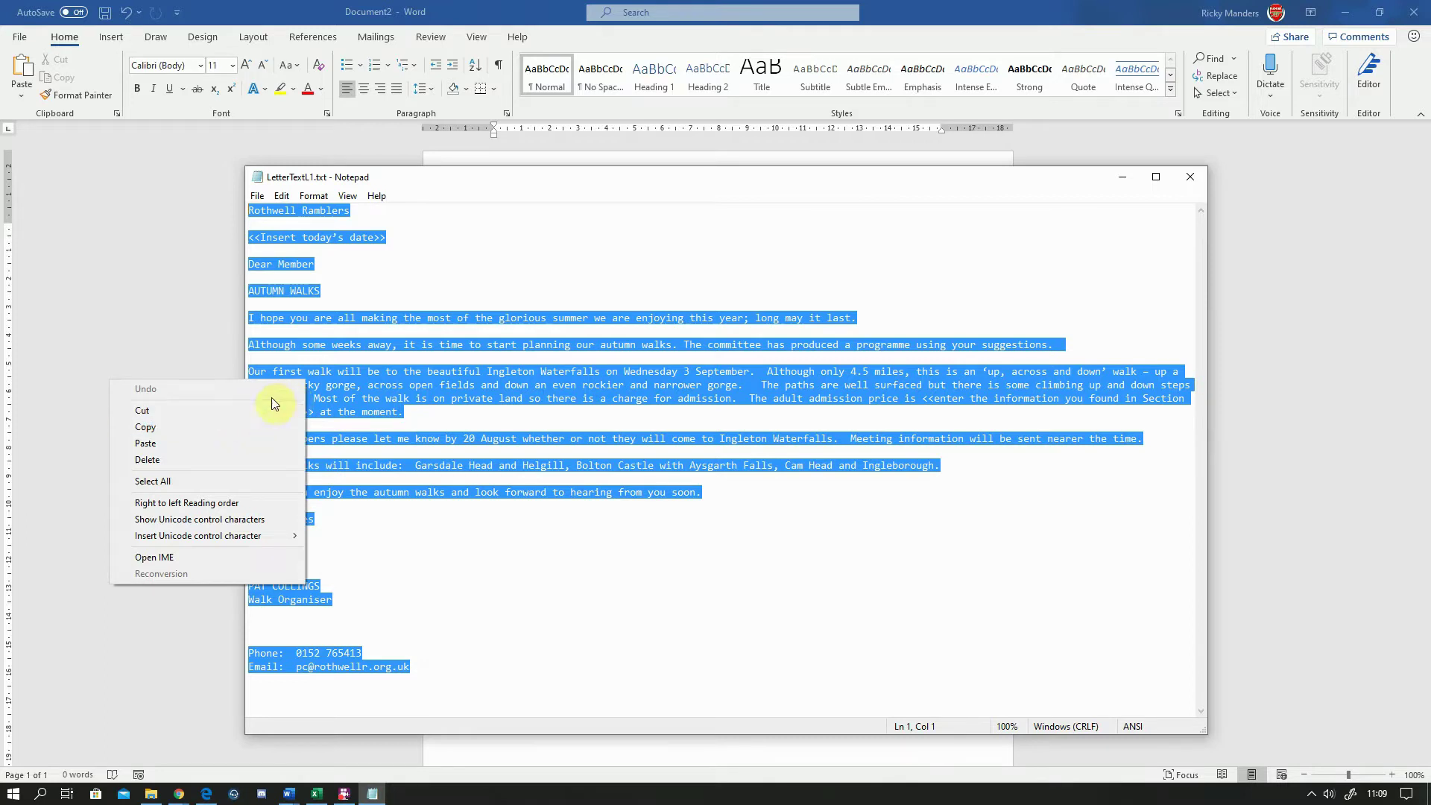
pyautogui.click(283, 196)
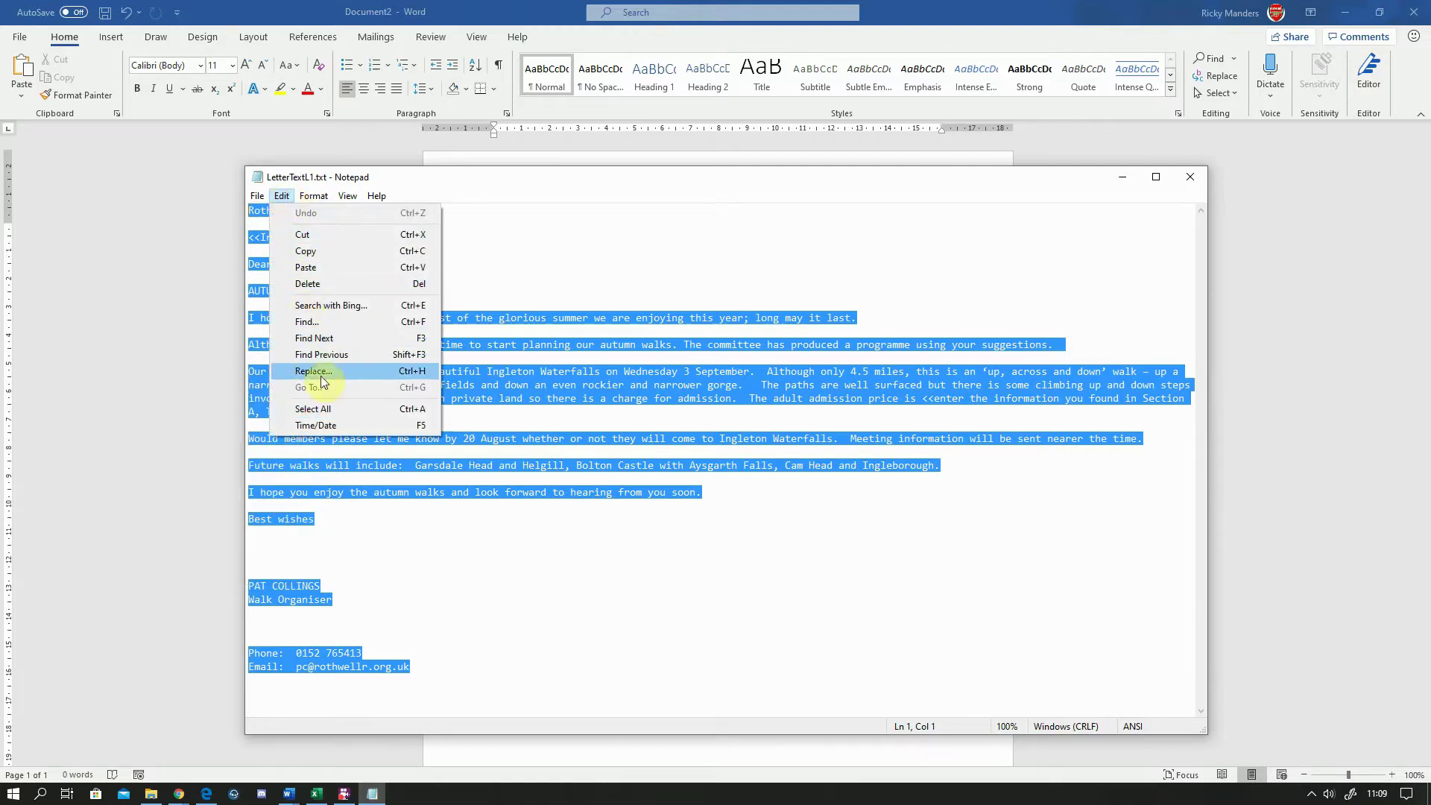
pyautogui.click(313, 408)
pyautogui.click(286, 196)
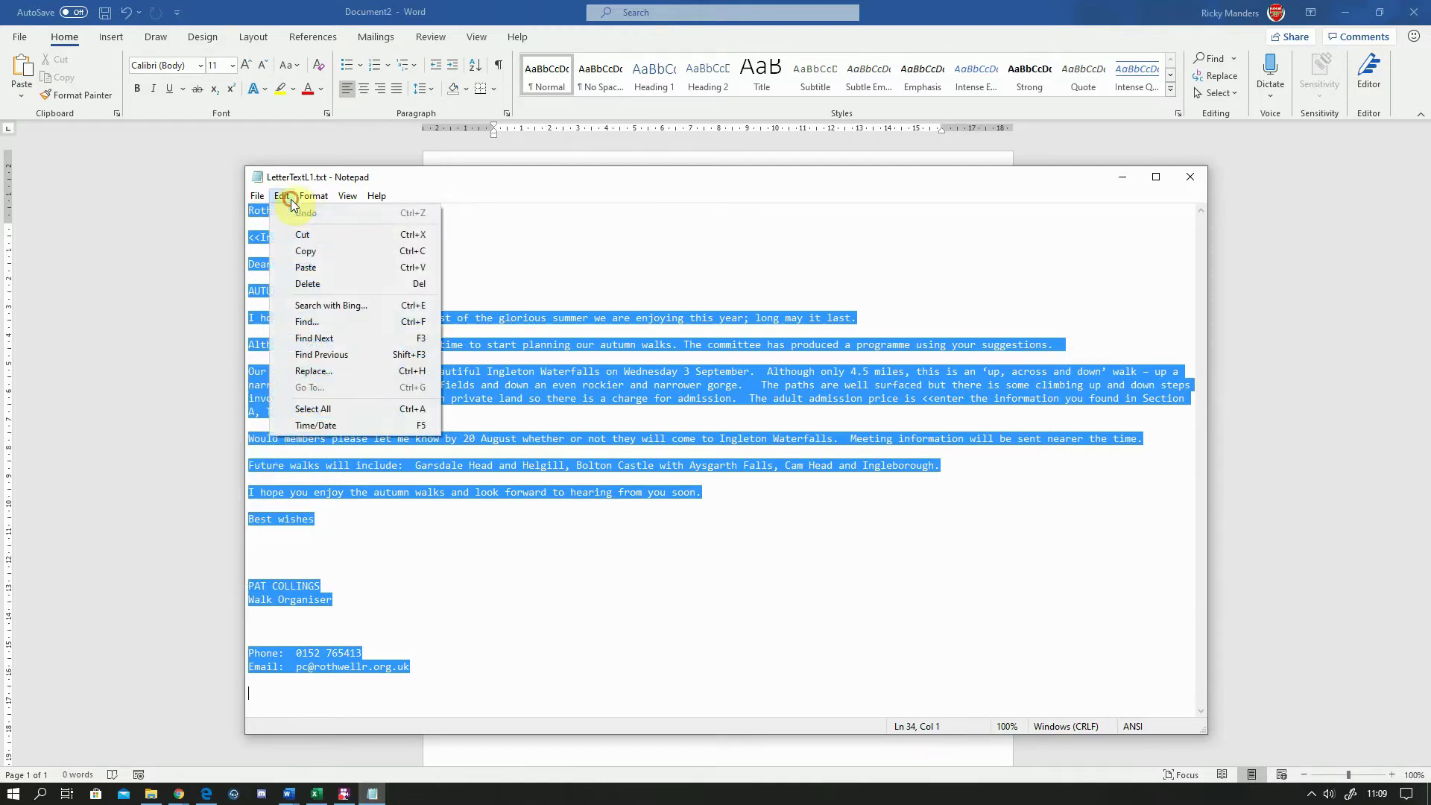
pyautogui.click(311, 257)
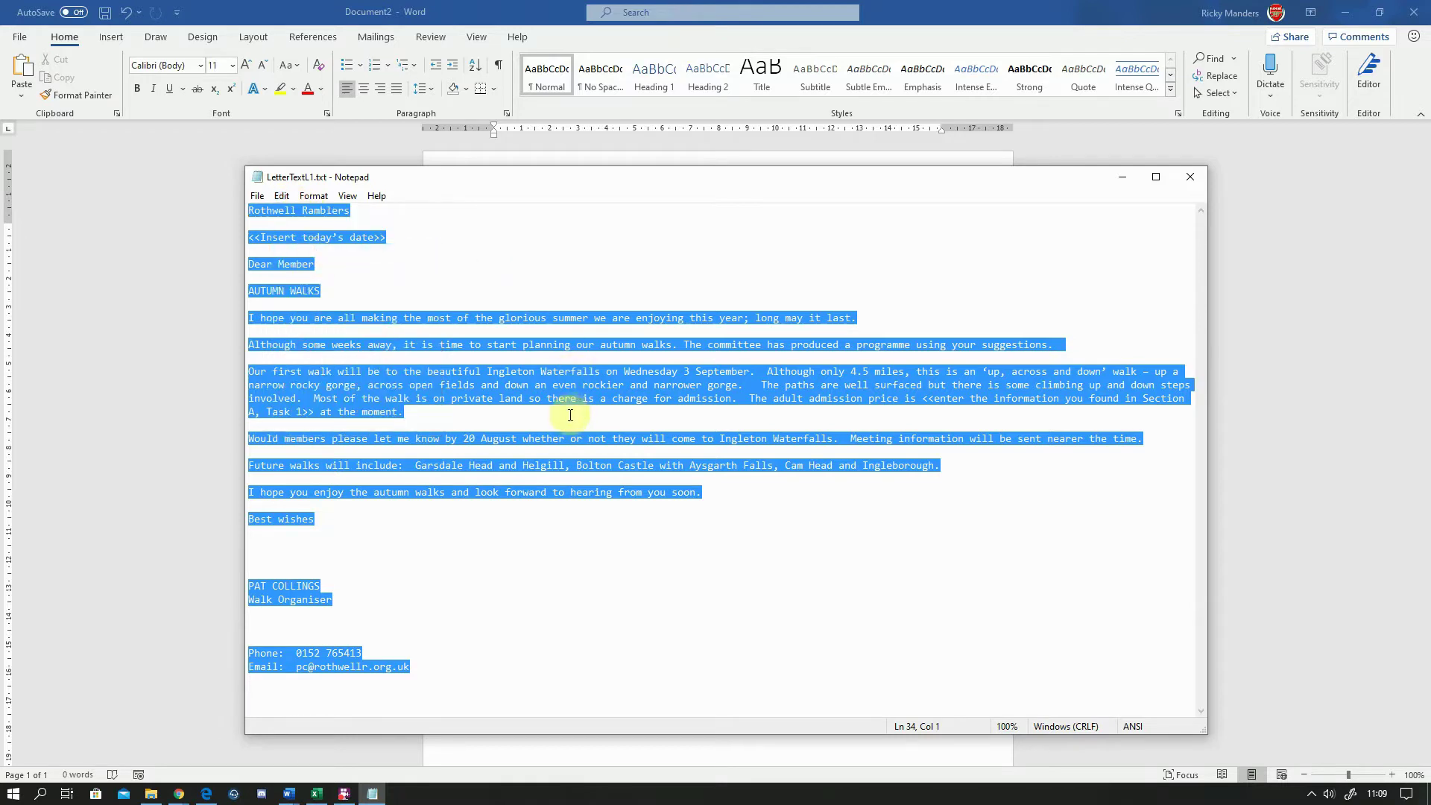
# - Minimize Notepad and paste the copied letter into the blank Word document, keeping text only
pyautogui.click(1123, 179)
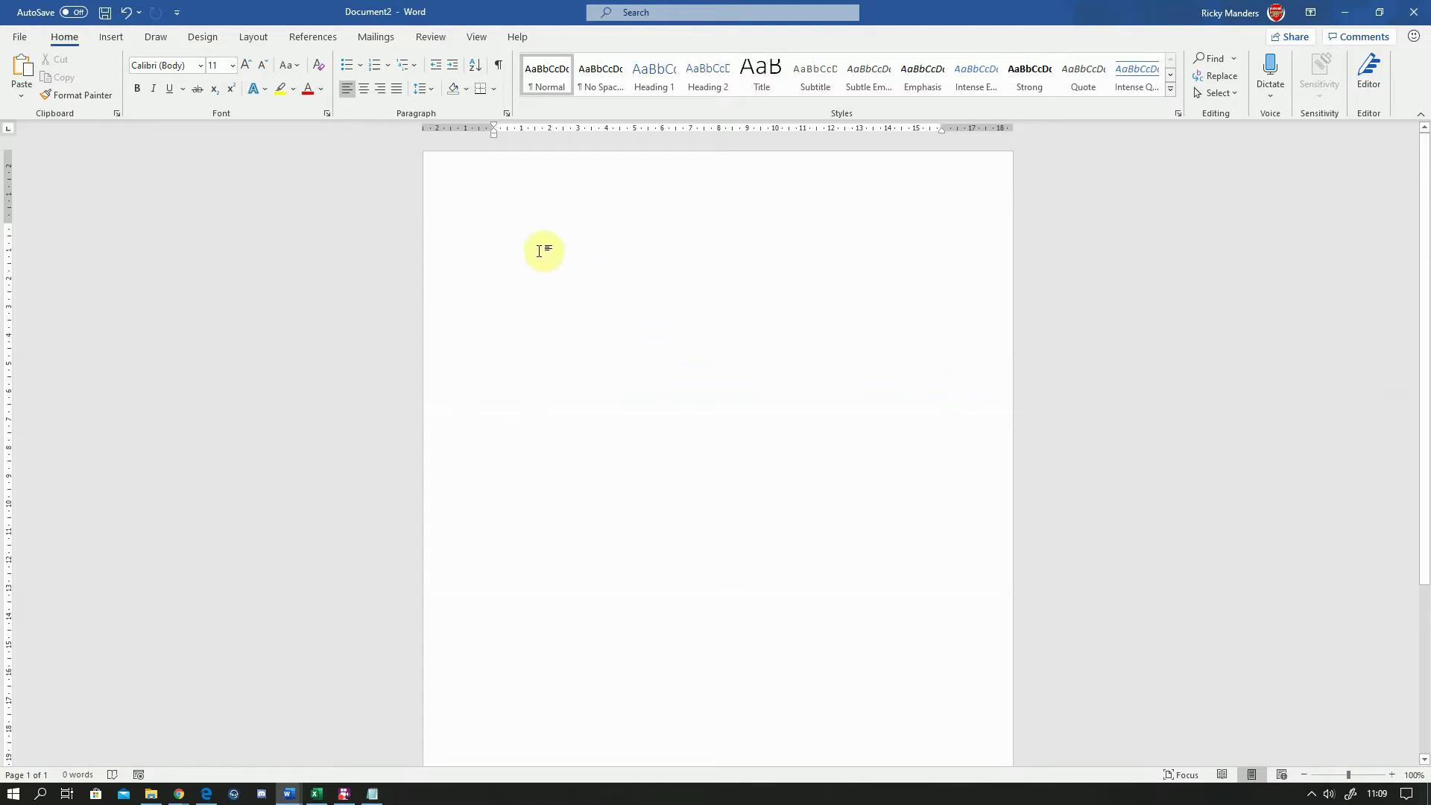
pyautogui.rightClick(517, 229)
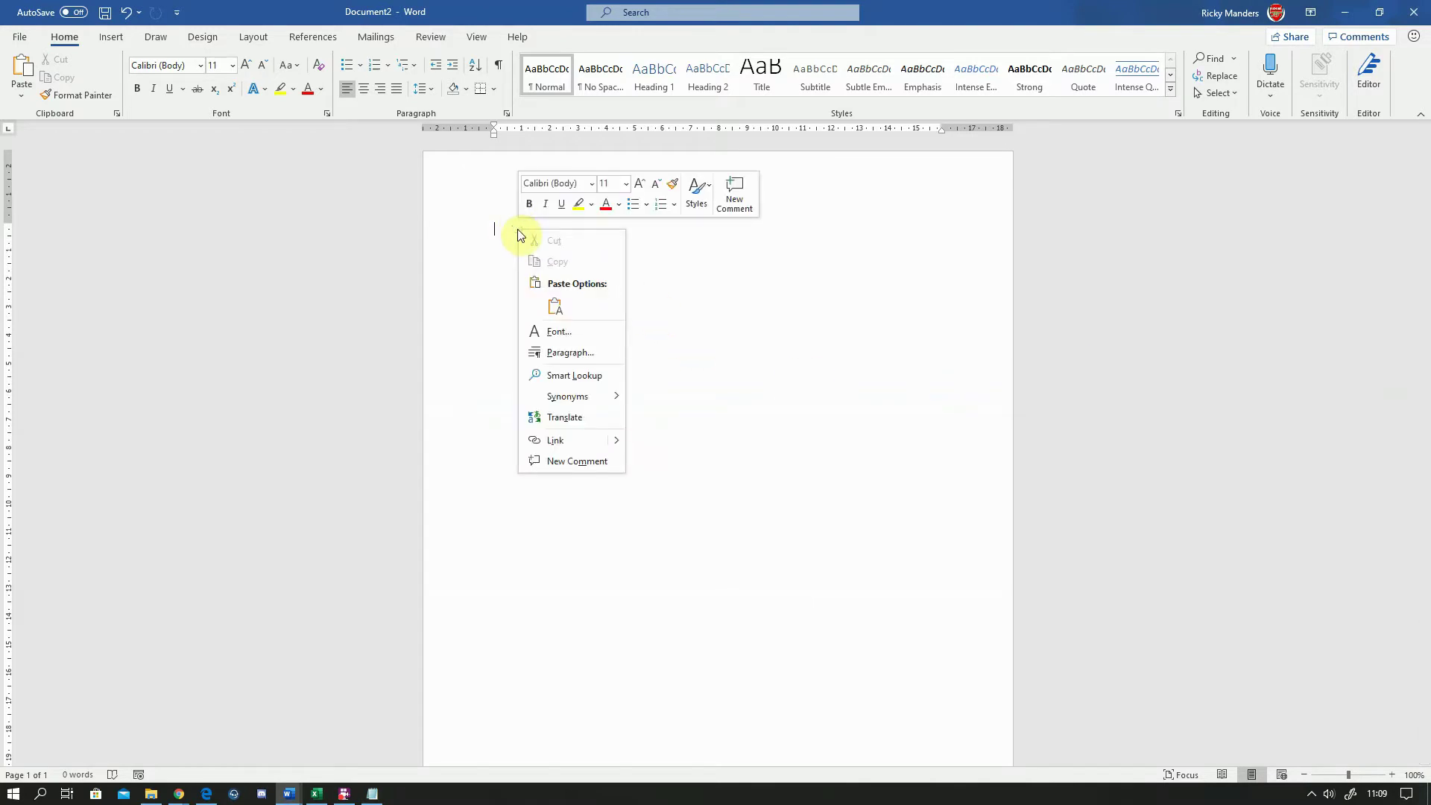
pyautogui.click(555, 305)
pyautogui.click(559, 306)
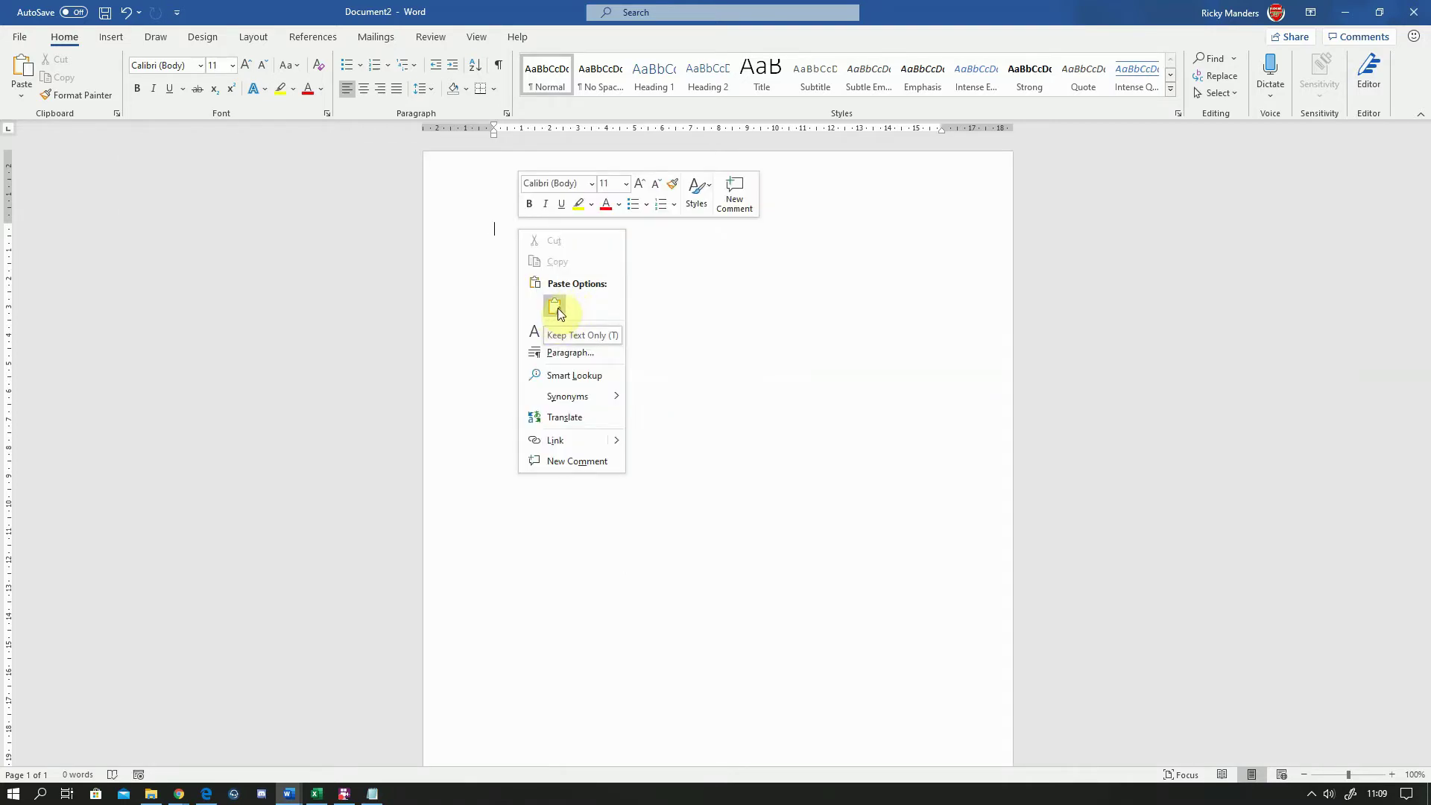
pyautogui.click(559, 306)
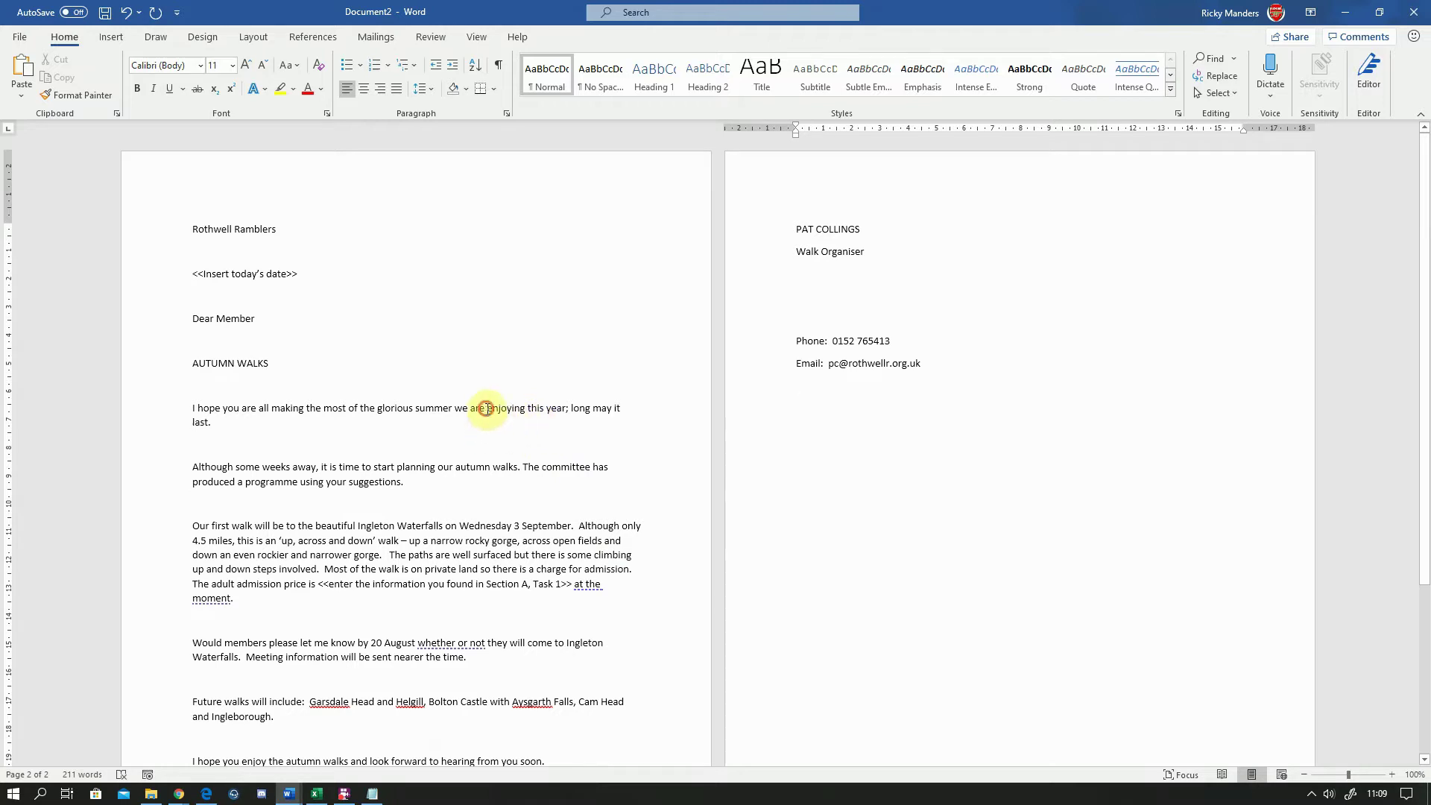
pyautogui.click(485, 409)
pyautogui.scroll(-3, 487, 409)
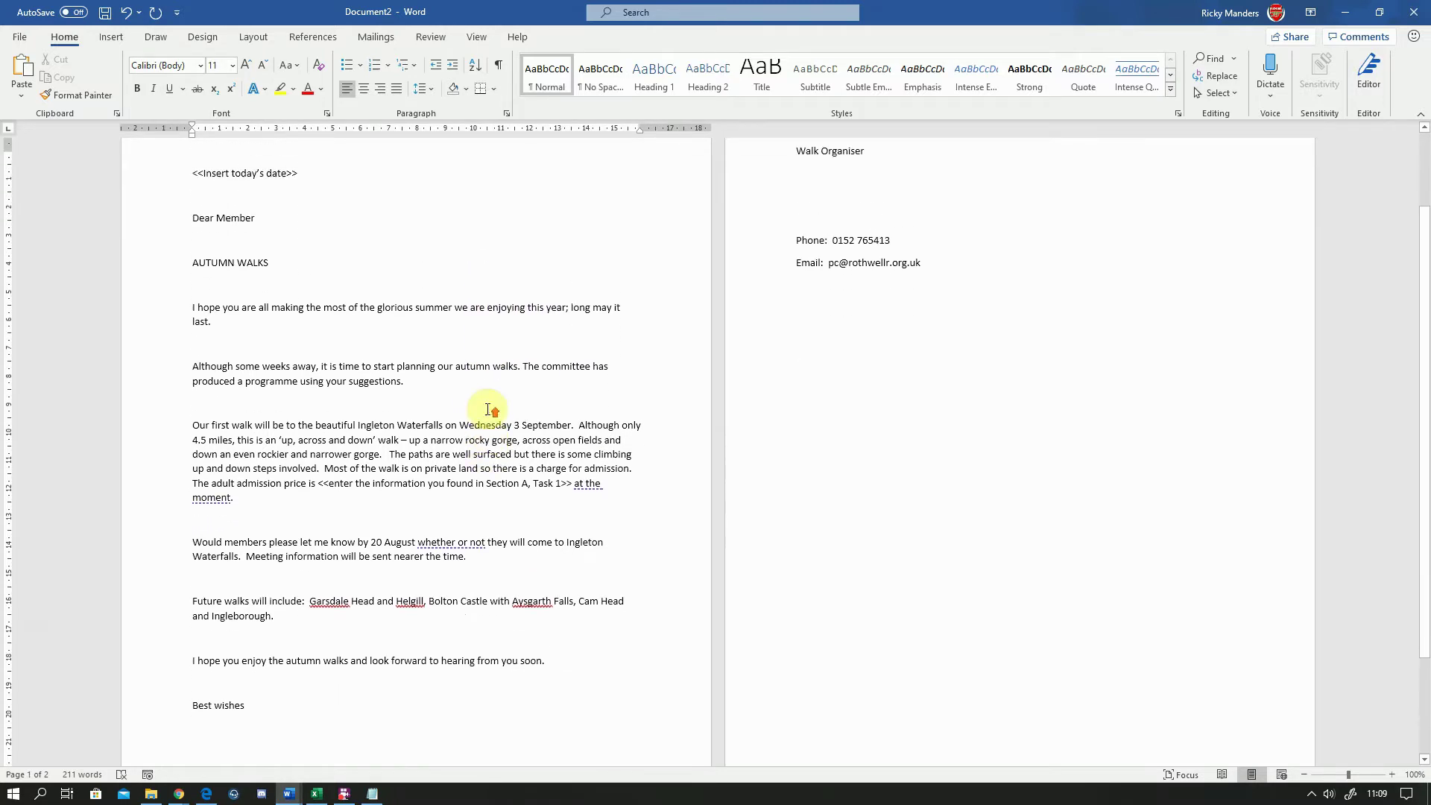
pyautogui.scroll(3, 487, 409)
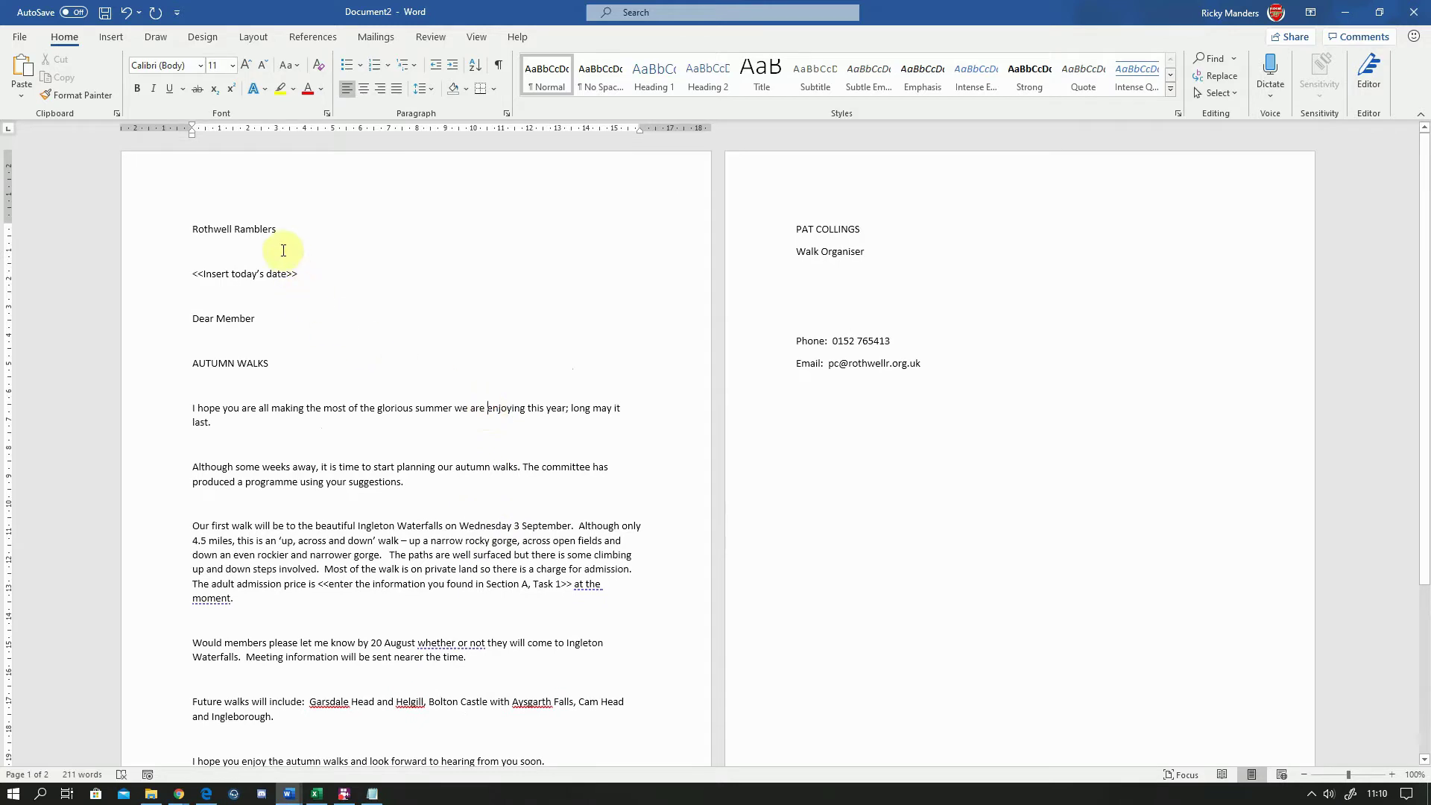
# - Set the Rothwell Ramblers line to 0 pt spacing after and single line spacing
pyautogui.click(282, 250)
pyautogui.click(508, 114)
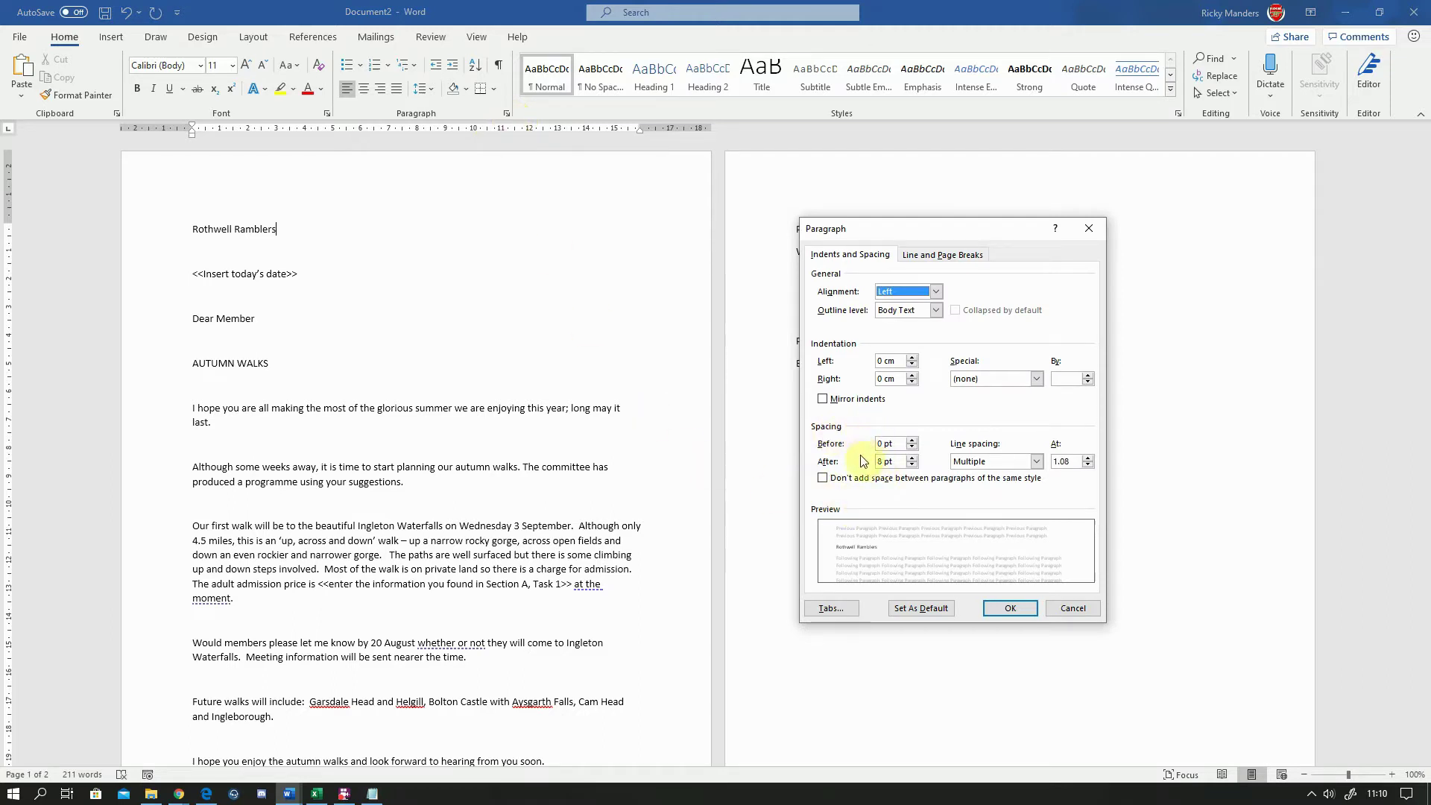
pyautogui.click(911, 465)
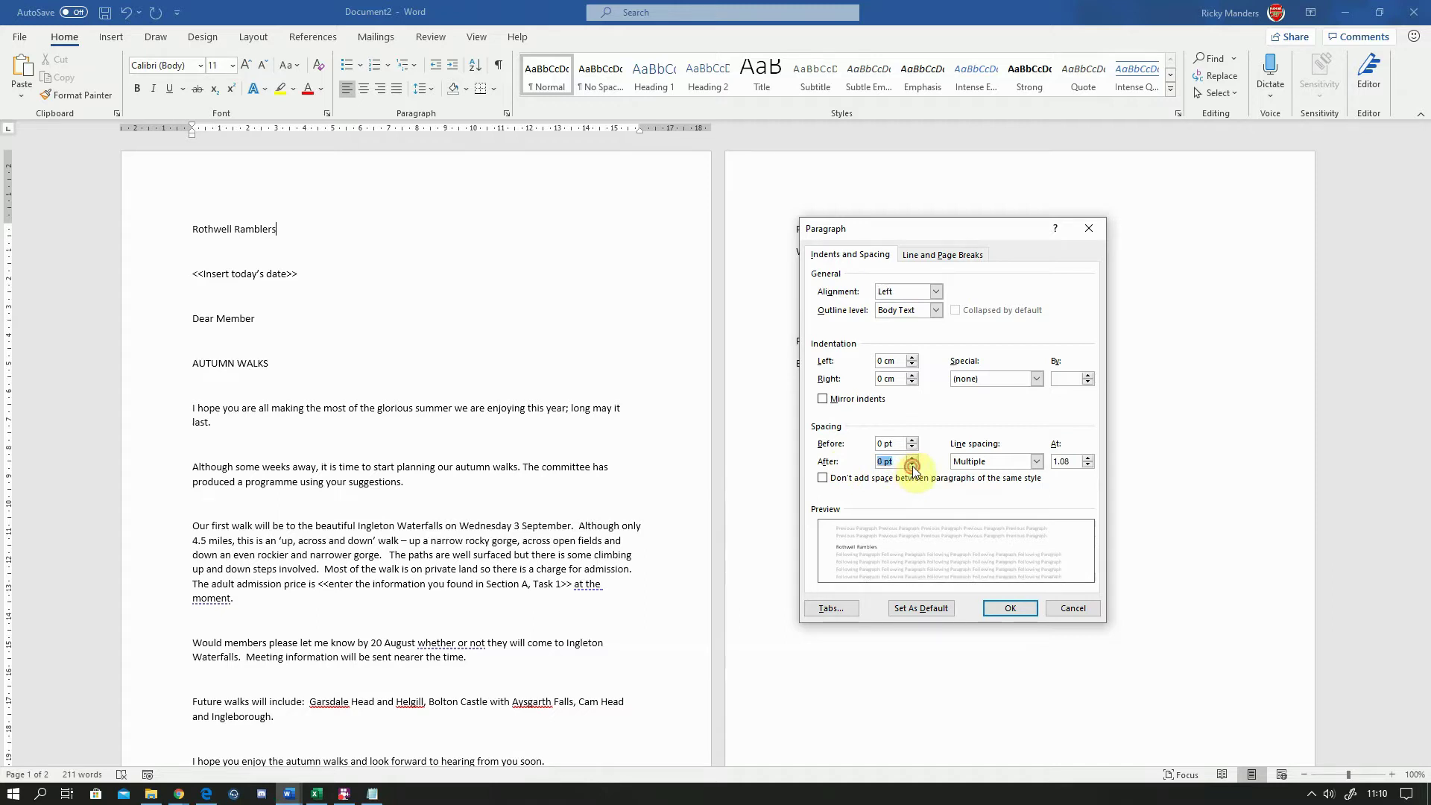
pyautogui.click(911, 465)
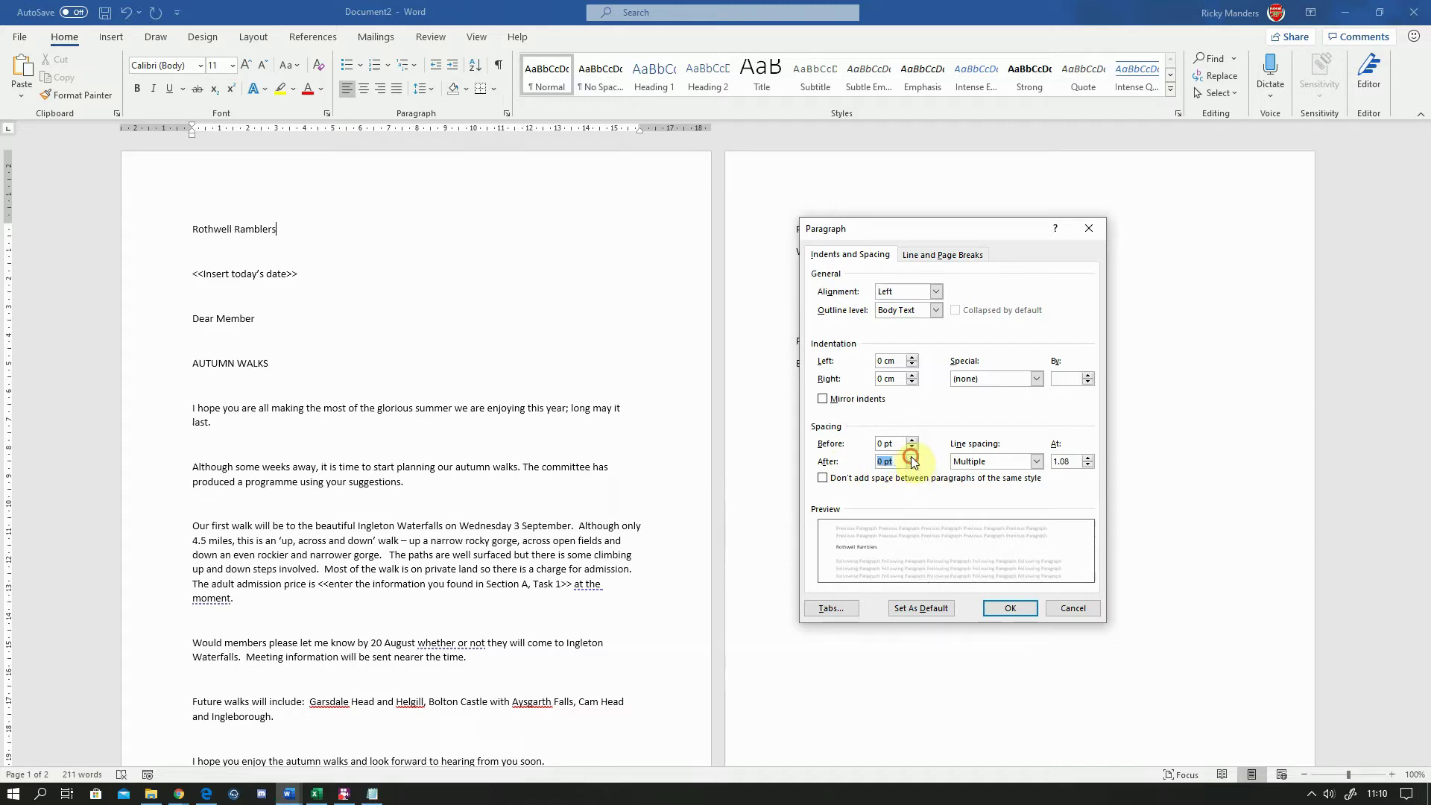
pyautogui.click(1035, 462)
pyautogui.click(1026, 475)
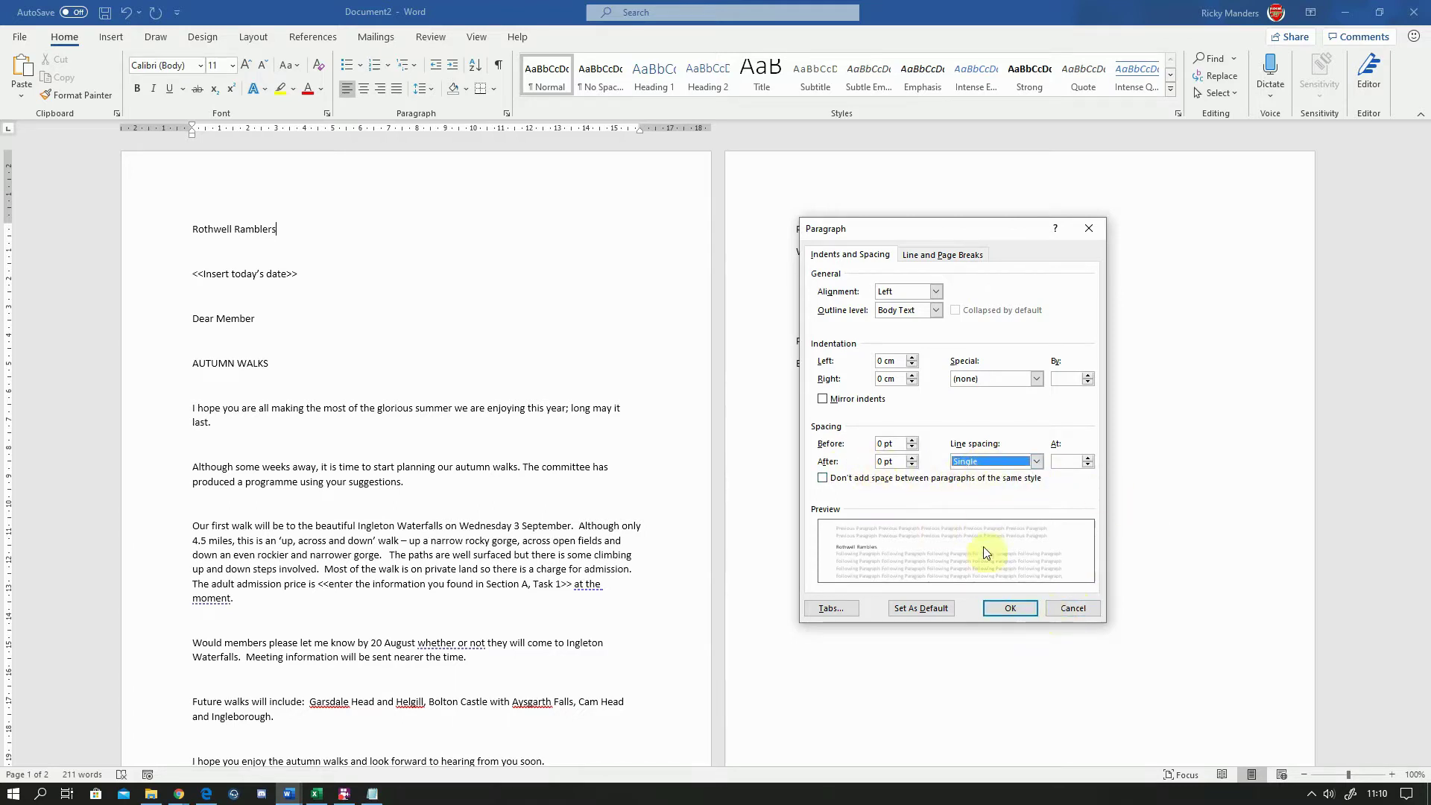
pyautogui.click(999, 609)
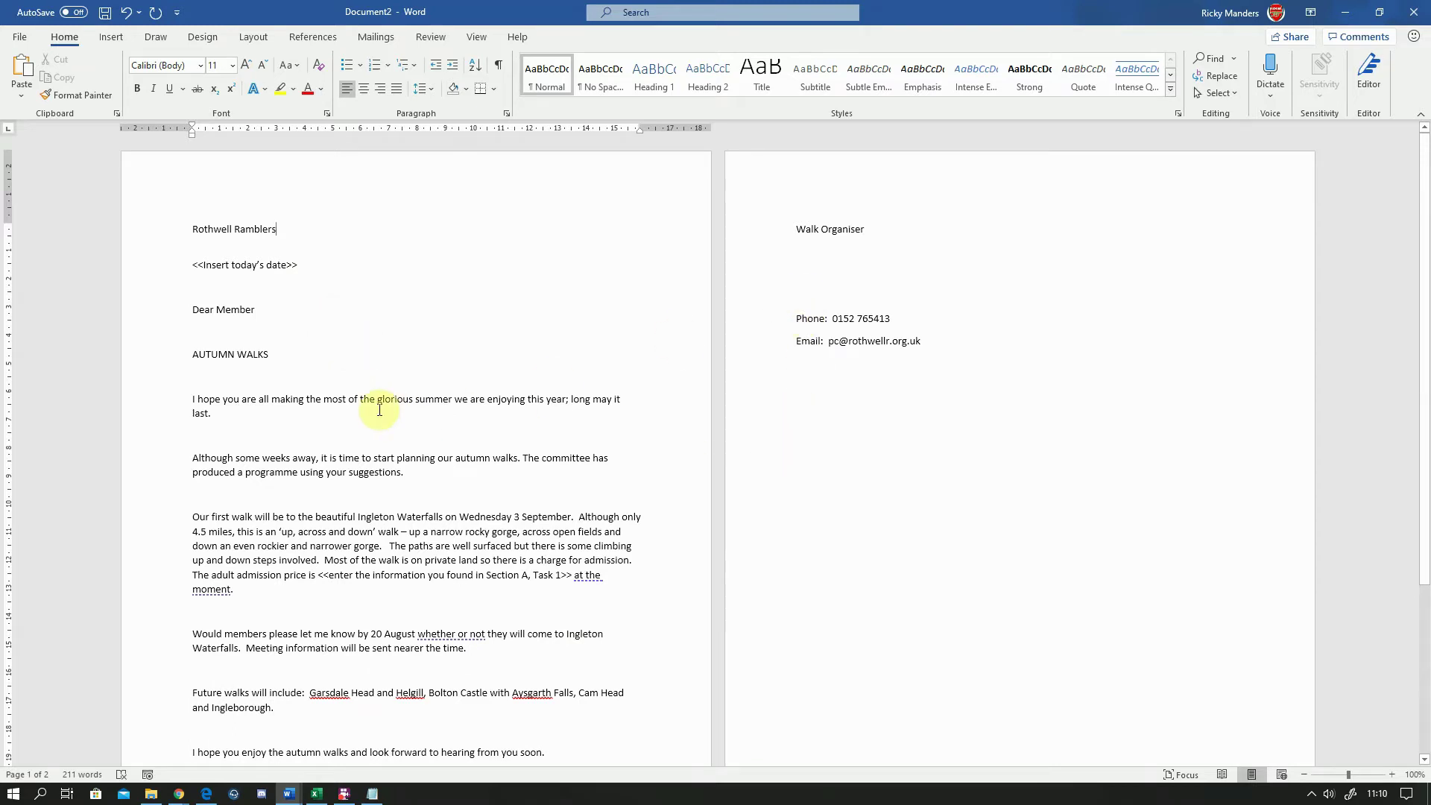
pyautogui.click(297, 401)
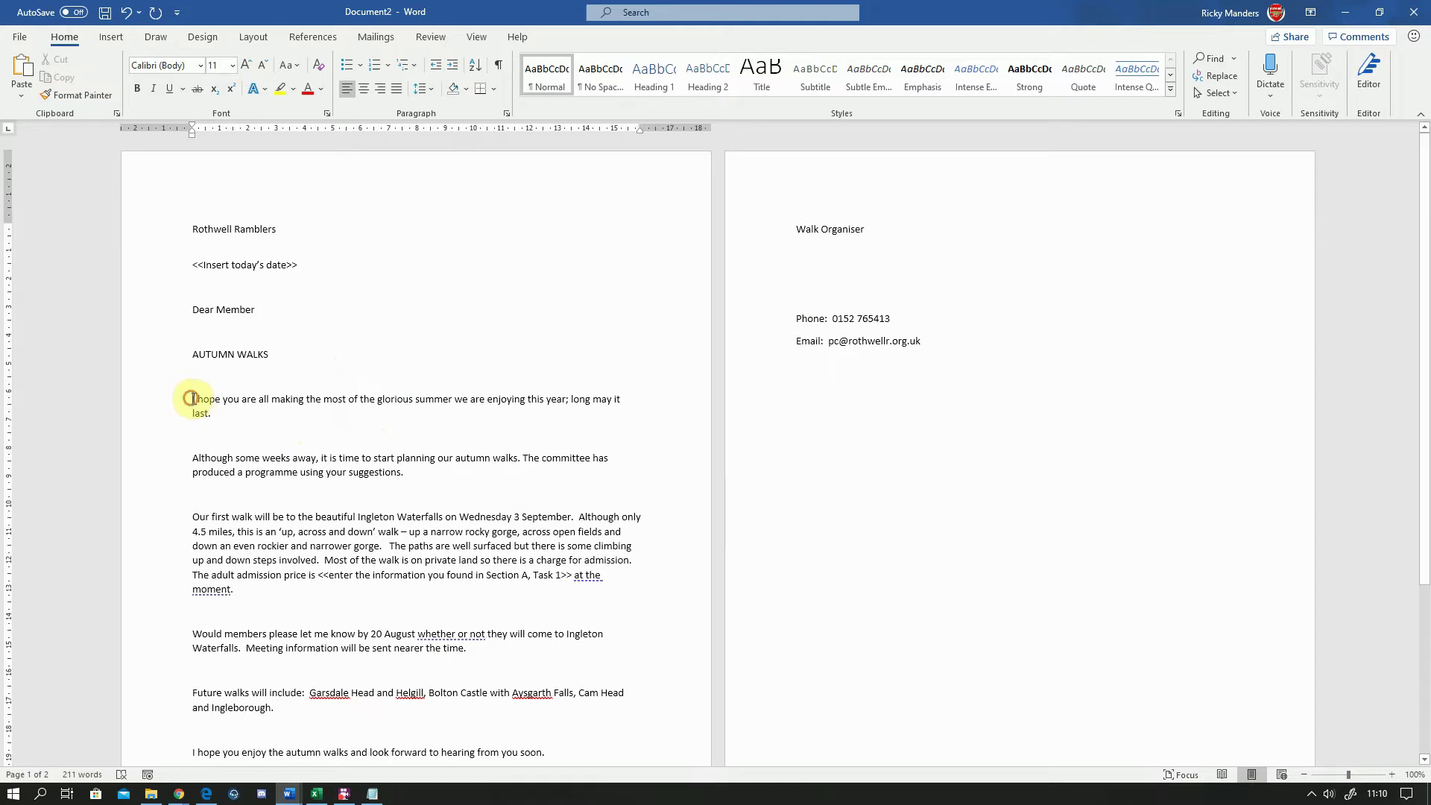
pyautogui.moveTo(192, 399); pyautogui.dragTo(222, 403)
pyautogui.click(250, 406)
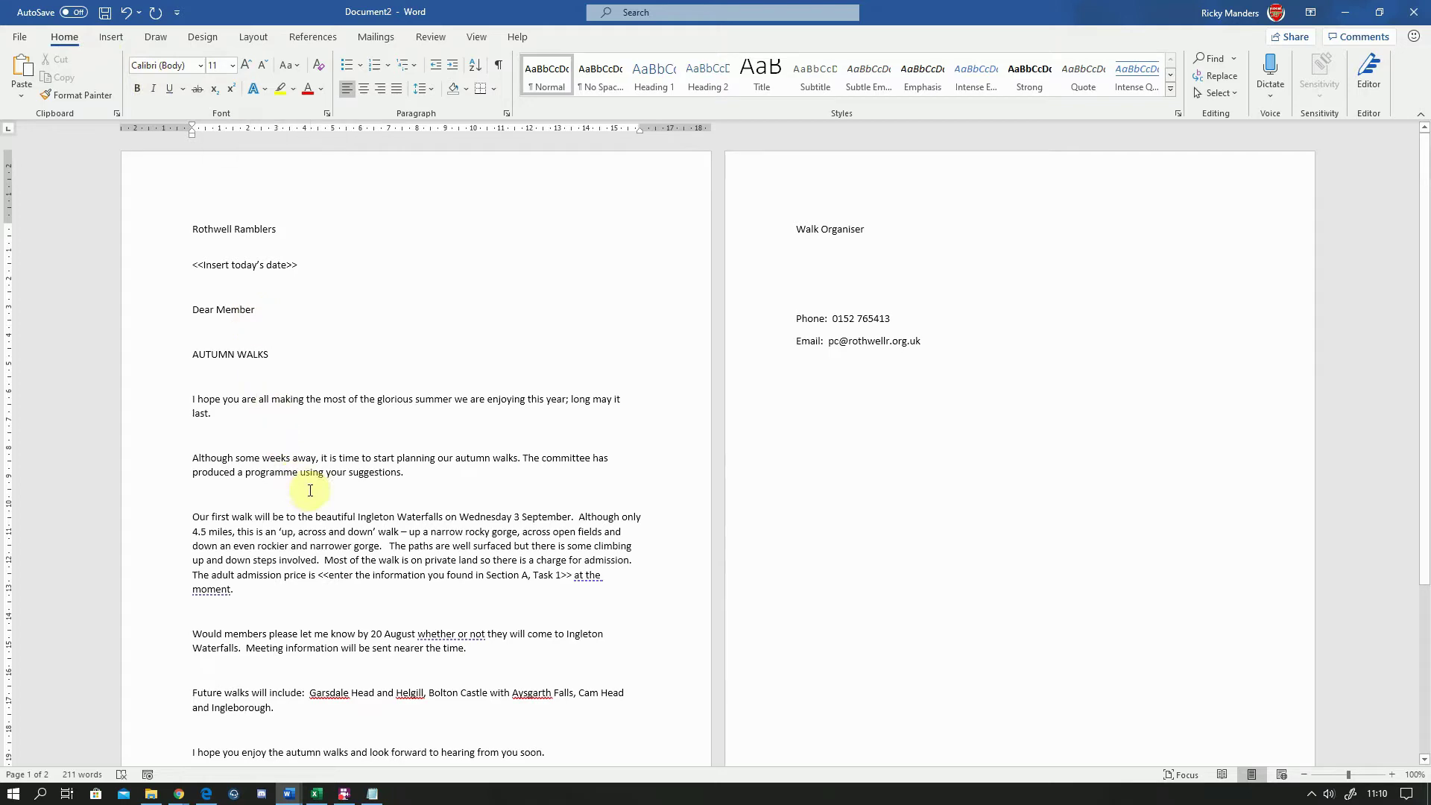
# - Remove the blank lines between the body paragraphs, from the glorious summer paragraph through to "I hope you enjoy the autumn walks"
pyautogui.scroll(-1, 311, 490)
pyautogui.scroll(-1, 312, 490)
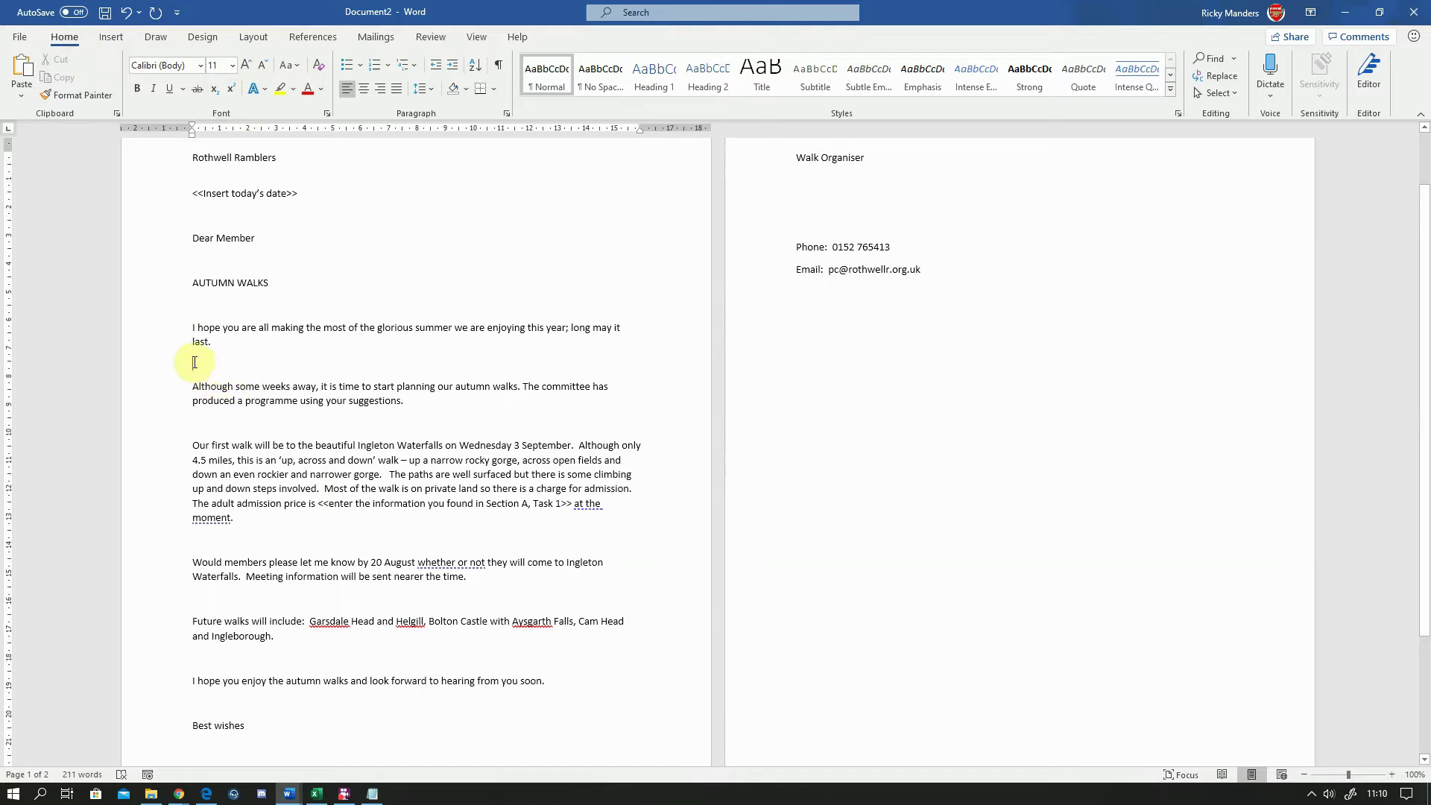
pyautogui.click(196, 363)
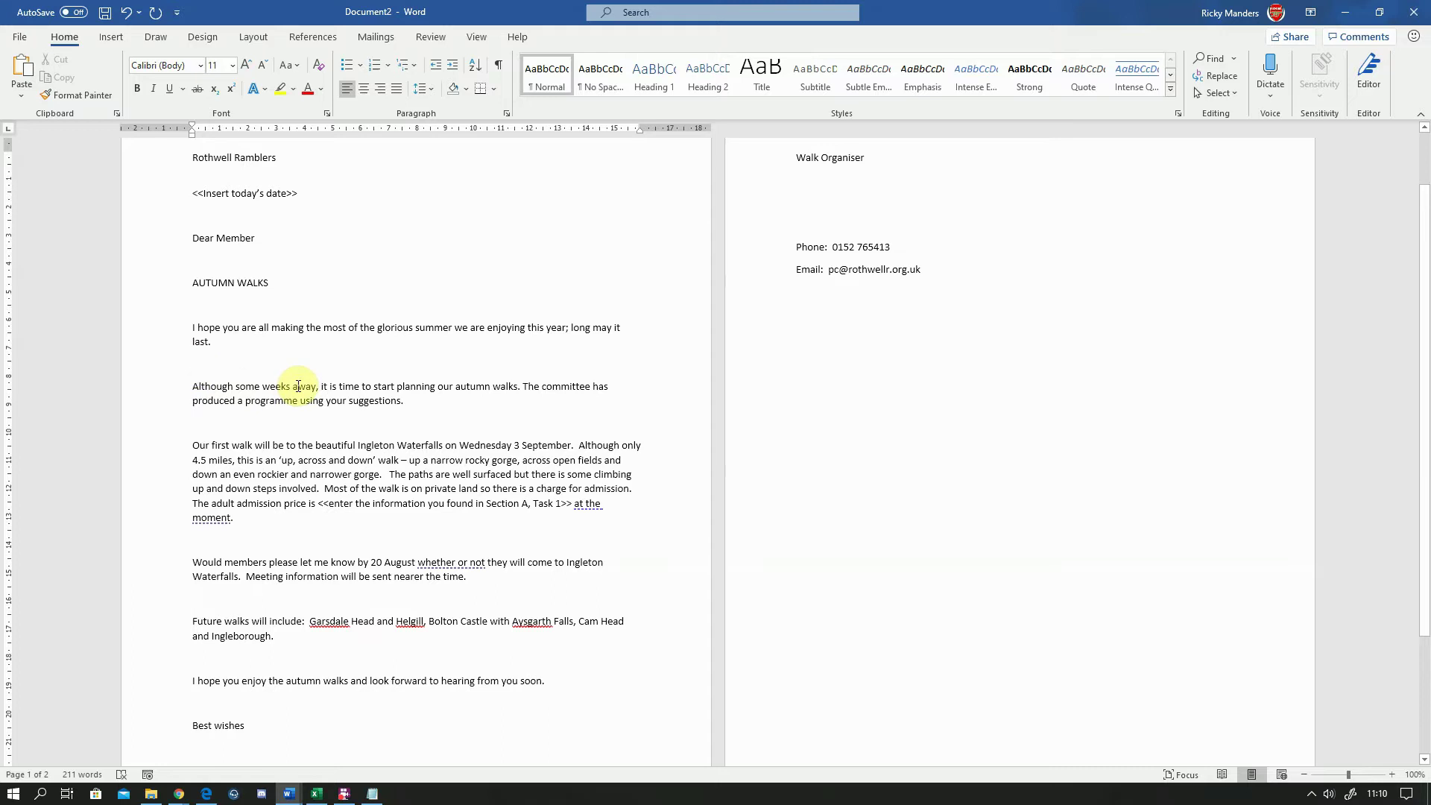
pyautogui.press('Delete')
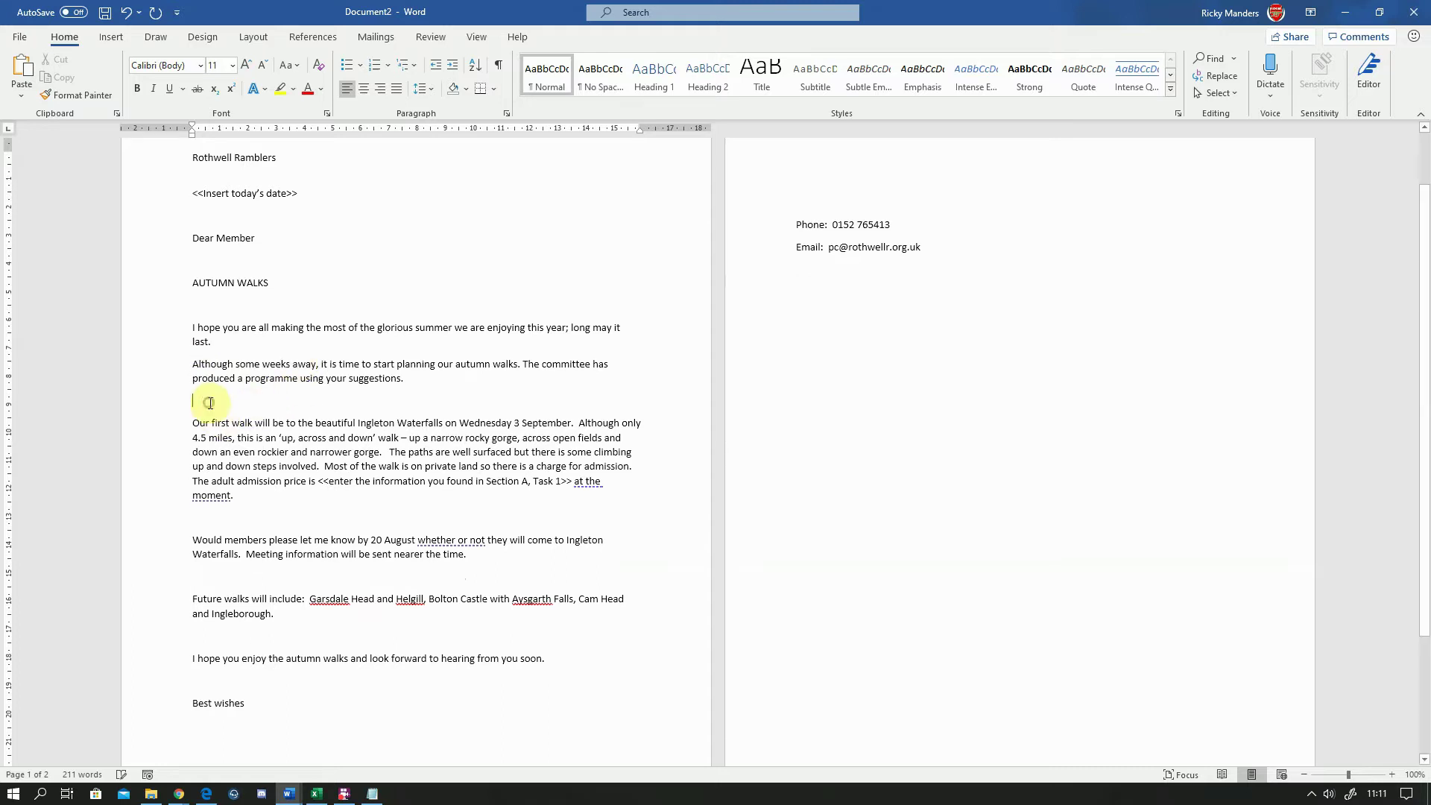
pyautogui.press('Delete')
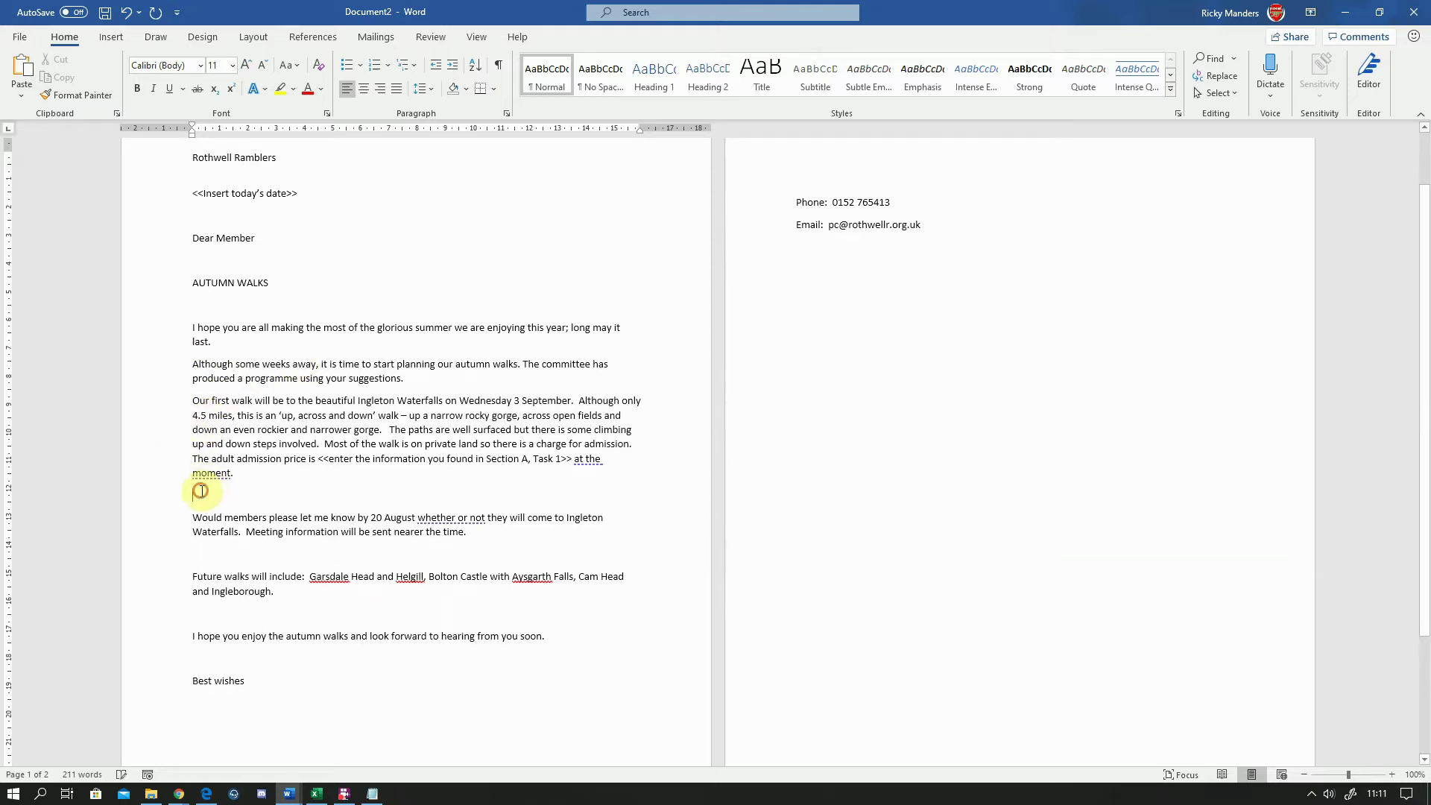
pyautogui.press('BackSpace')
pyautogui.click(196, 529)
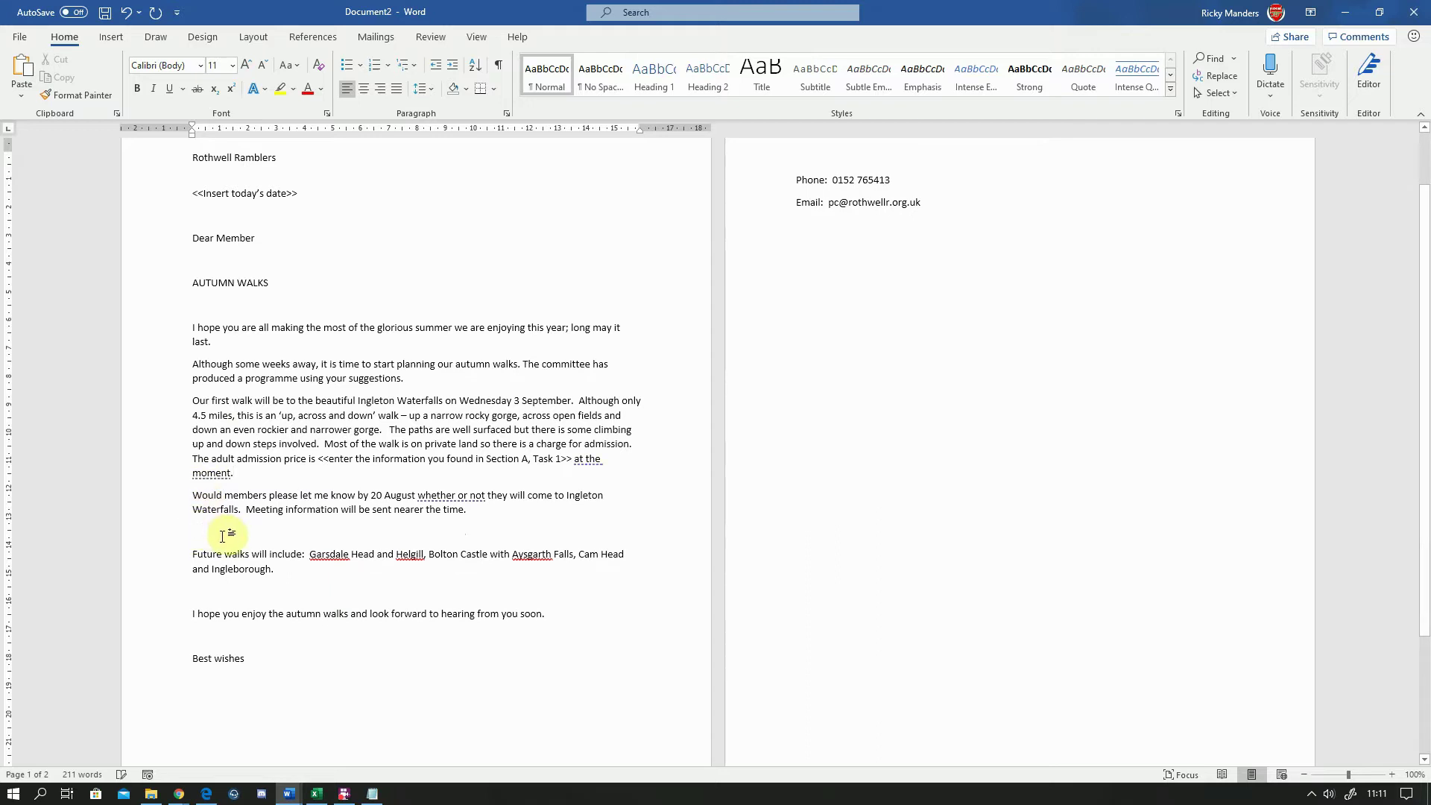
pyautogui.press('Delete')
pyautogui.click(219, 569)
pyautogui.press('Delete')
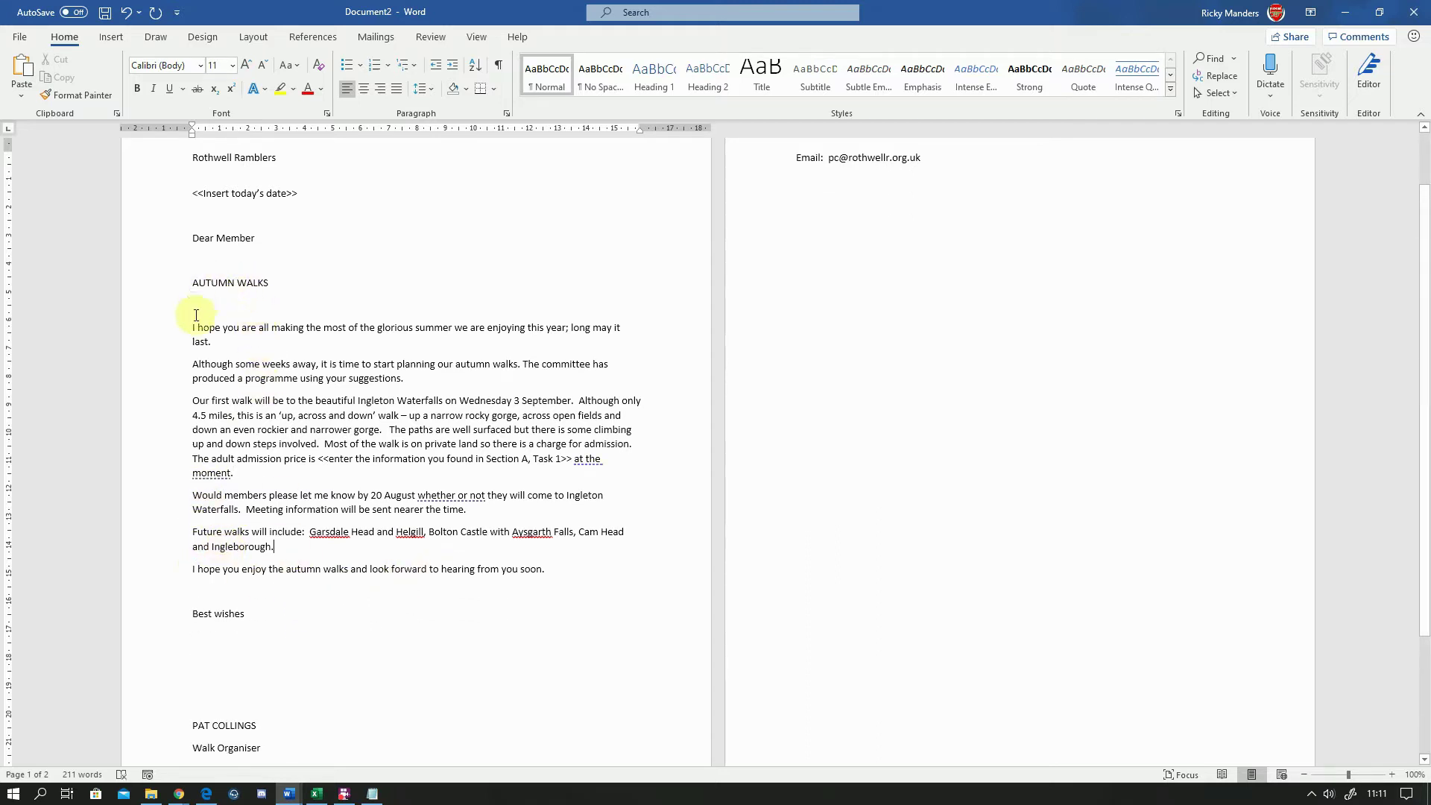
# - Remove the blank lines below the date placeholder, the Dear Member greeting and the AUTUMN WALKS heading
pyautogui.scroll(2, 216, 305)
pyautogui.click(206, 293)
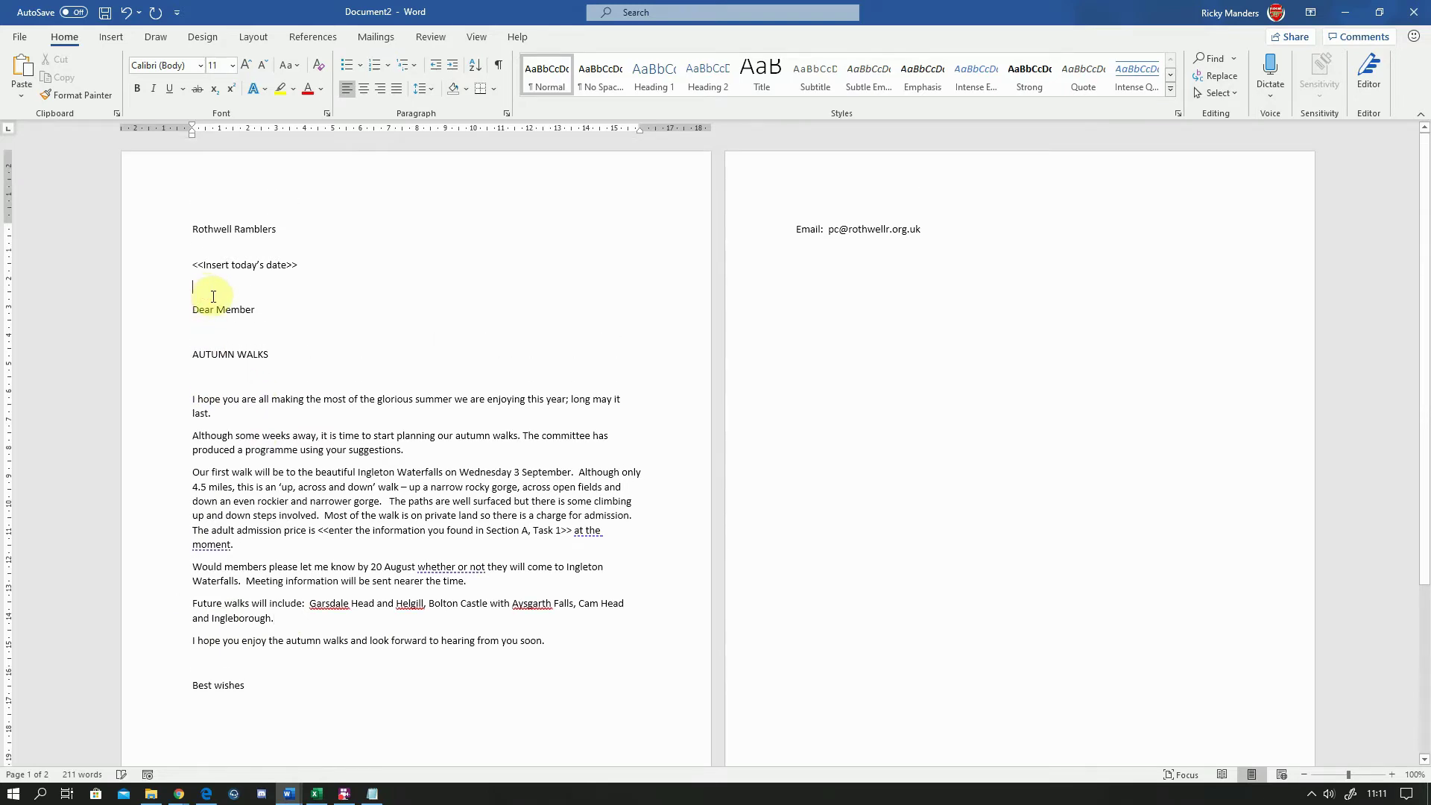
pyautogui.press('Delete')
pyautogui.click(208, 309)
pyautogui.press('Delete')
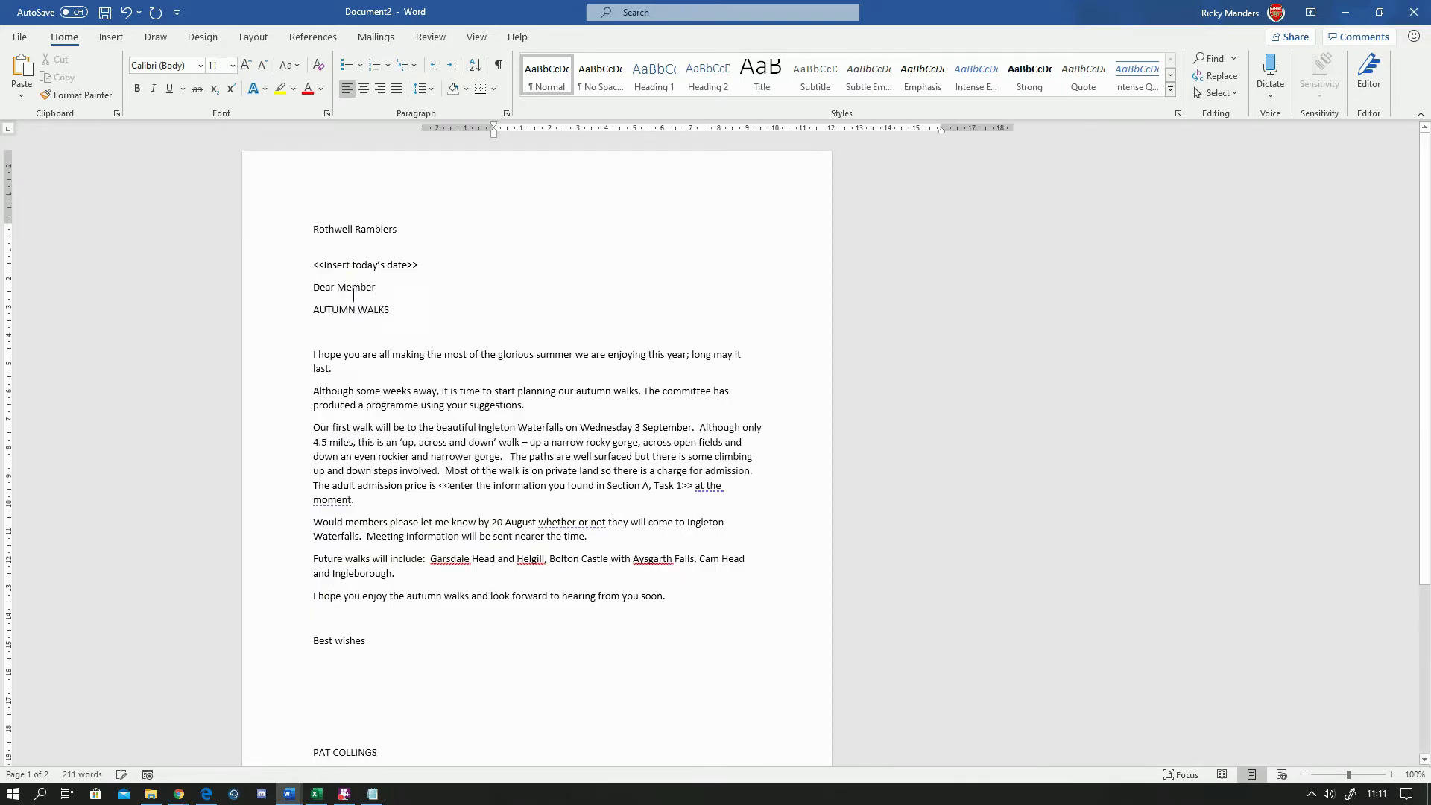
pyautogui.click(519, 327)
pyautogui.press('Delete')
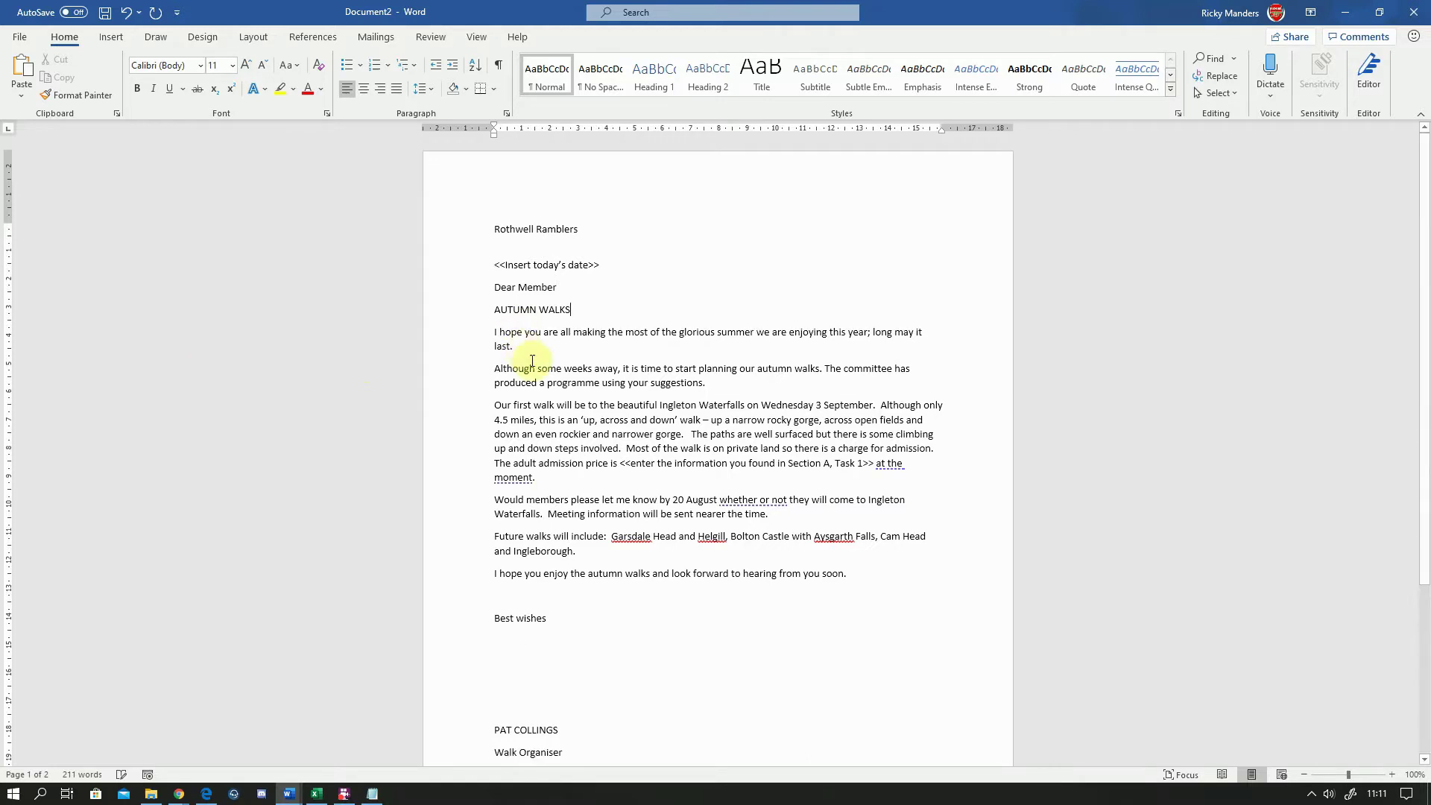
# - Replace the "Insert today's date" placeholder with 23rd June 2020
pyautogui.scroll(-2, 566, 377)
pyautogui.scroll(-4, 566, 641)
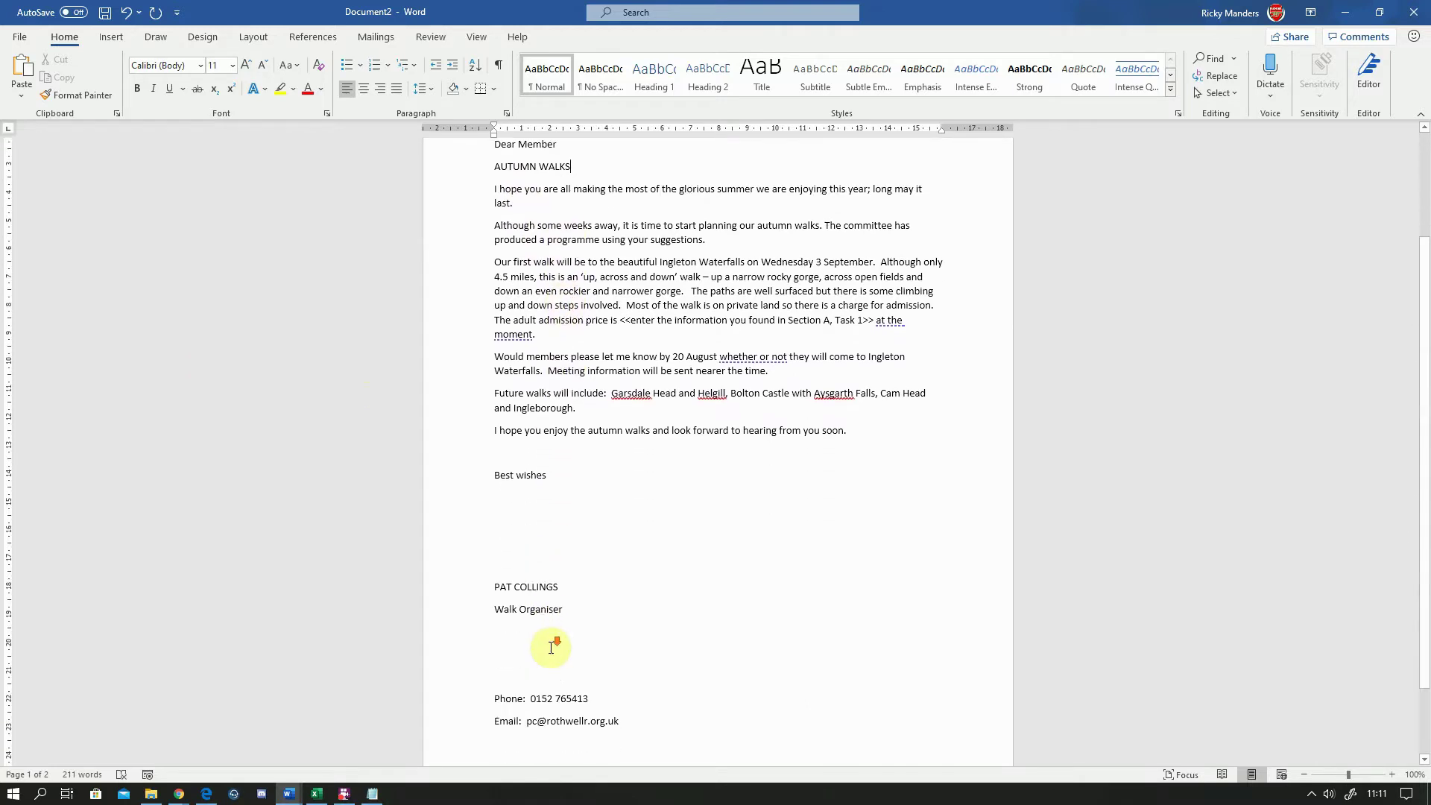
pyautogui.scroll(5, 589, 647)
pyautogui.scroll(2, 552, 647)
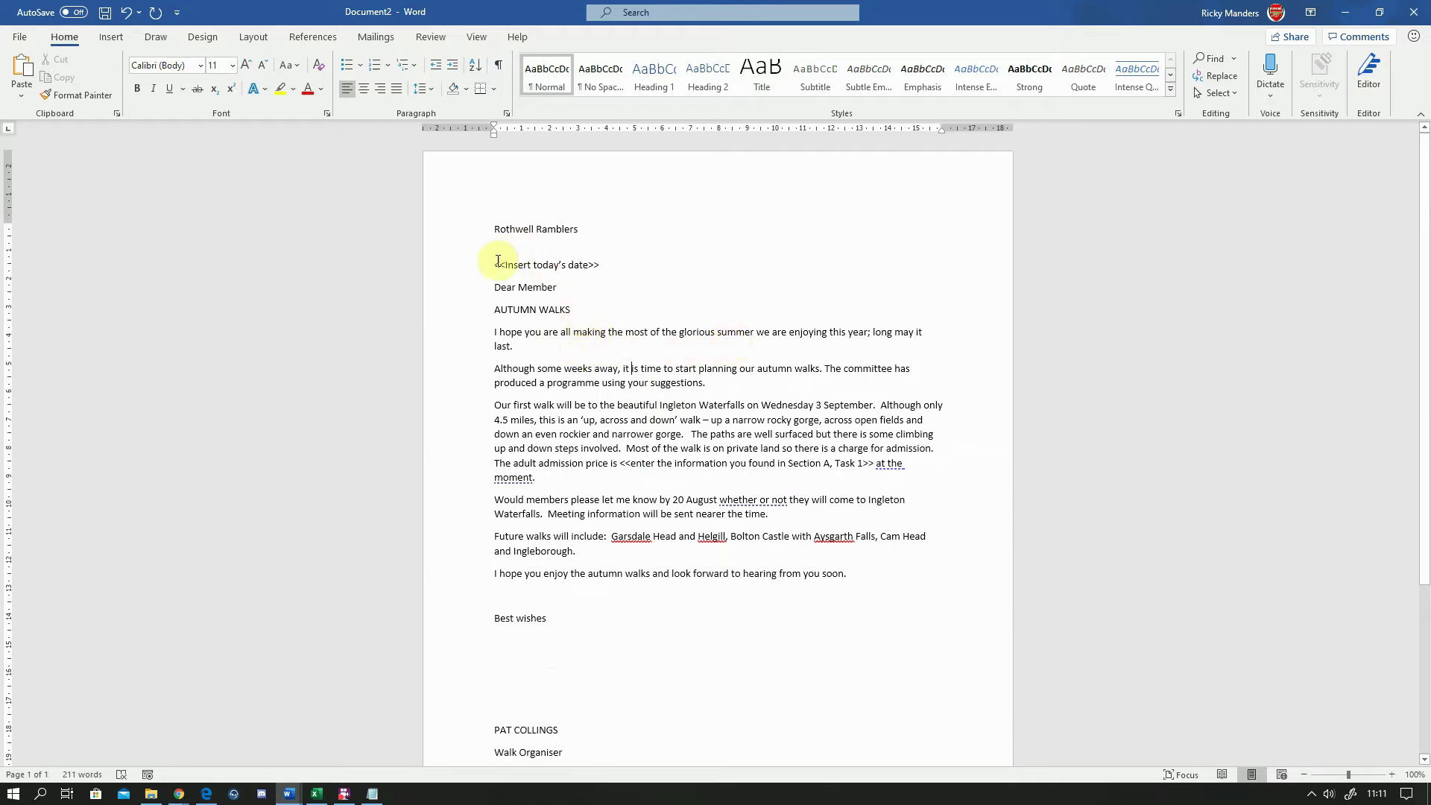
pyautogui.moveTo(495, 261); pyautogui.dragTo(602, 264)
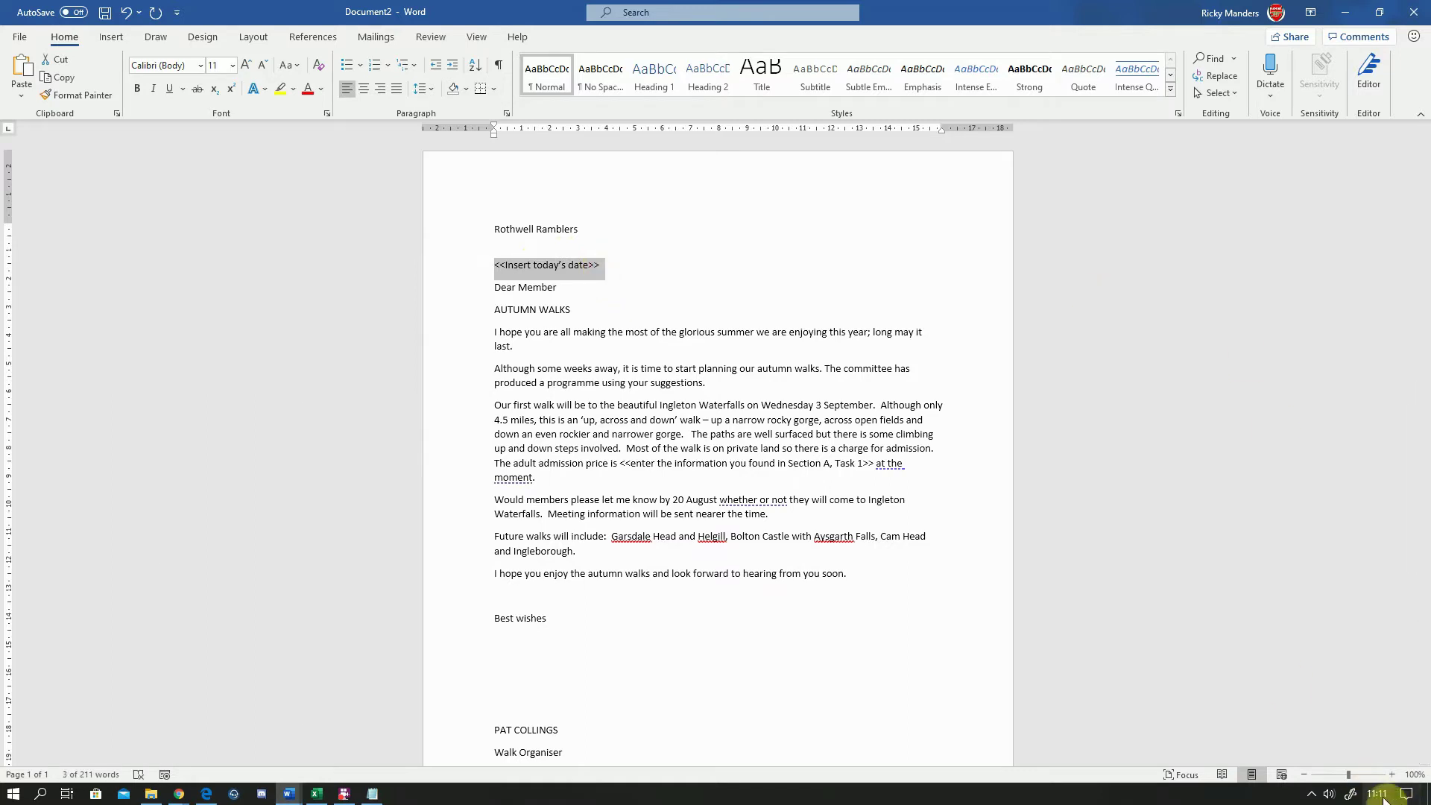
pyautogui.moveTo(1382, 797)
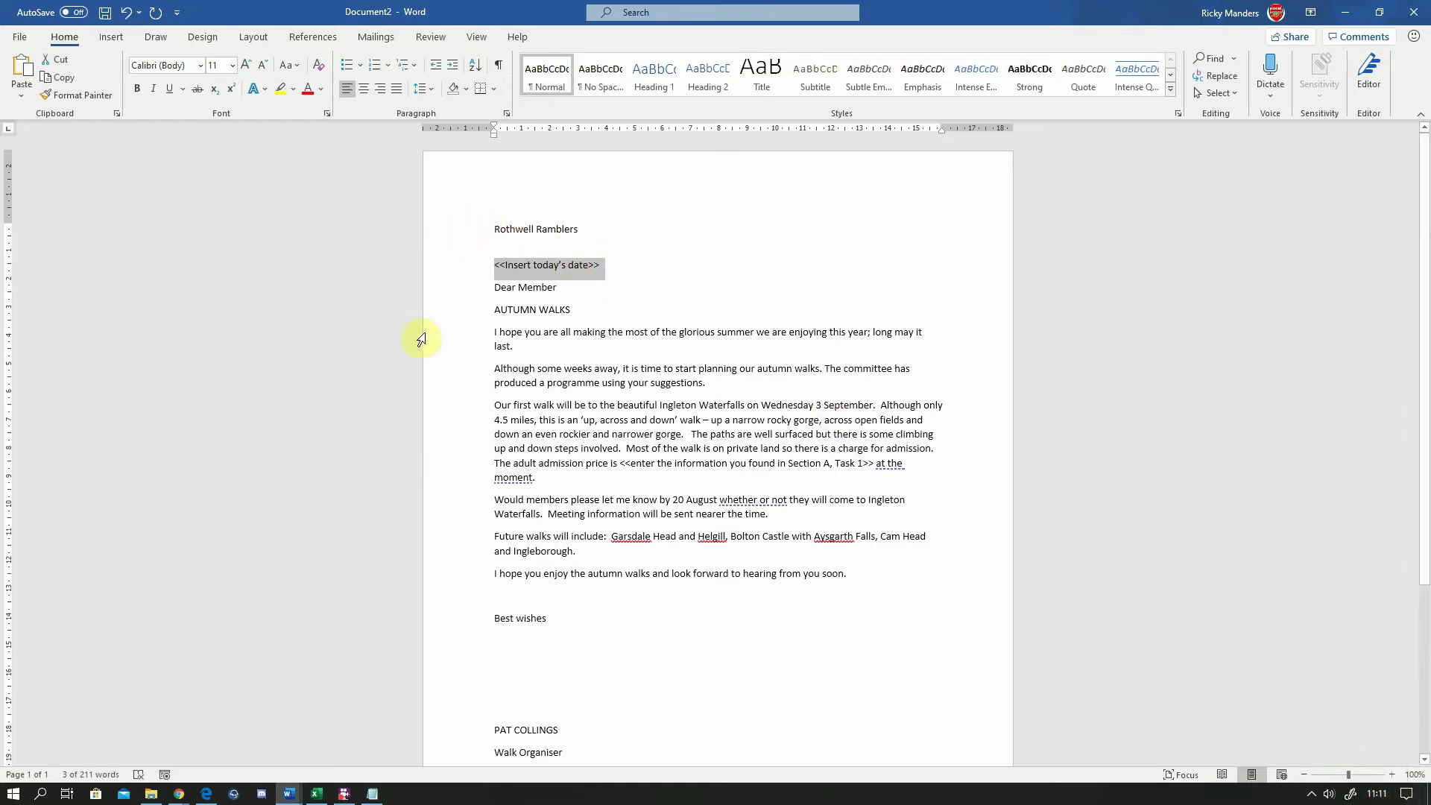
pyautogui.write('23')
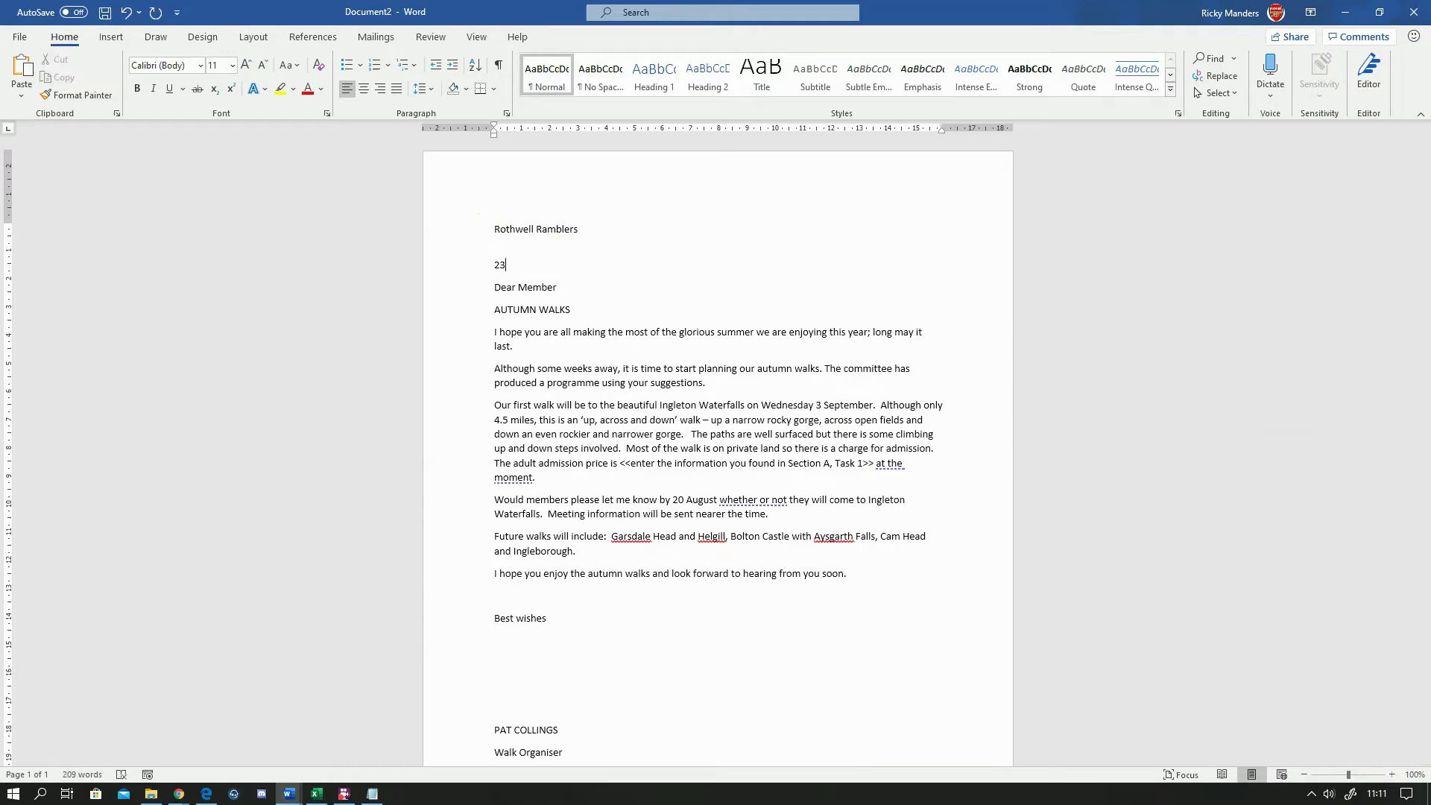
pyautogui.write('rd June 2020')
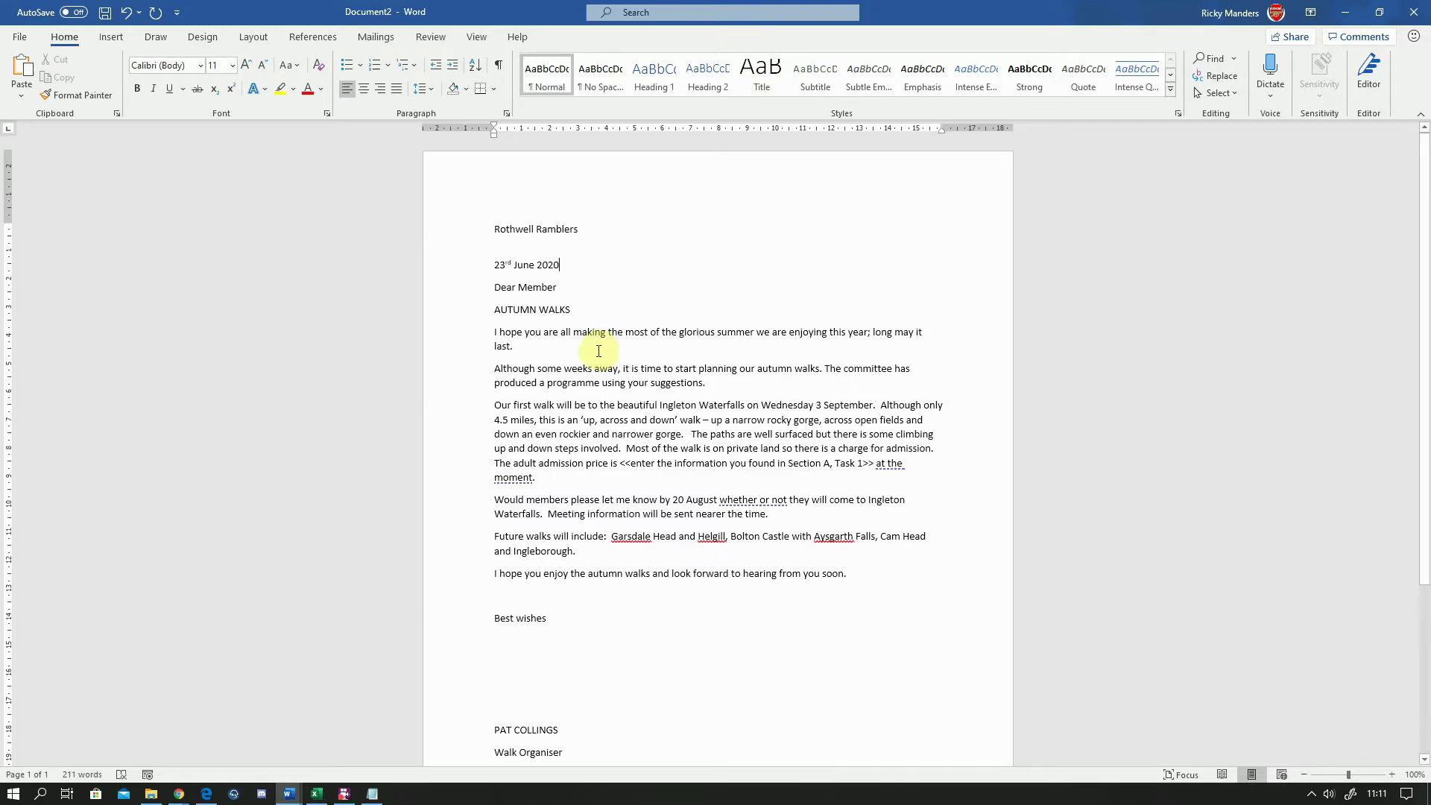
pyautogui.click(600, 349)
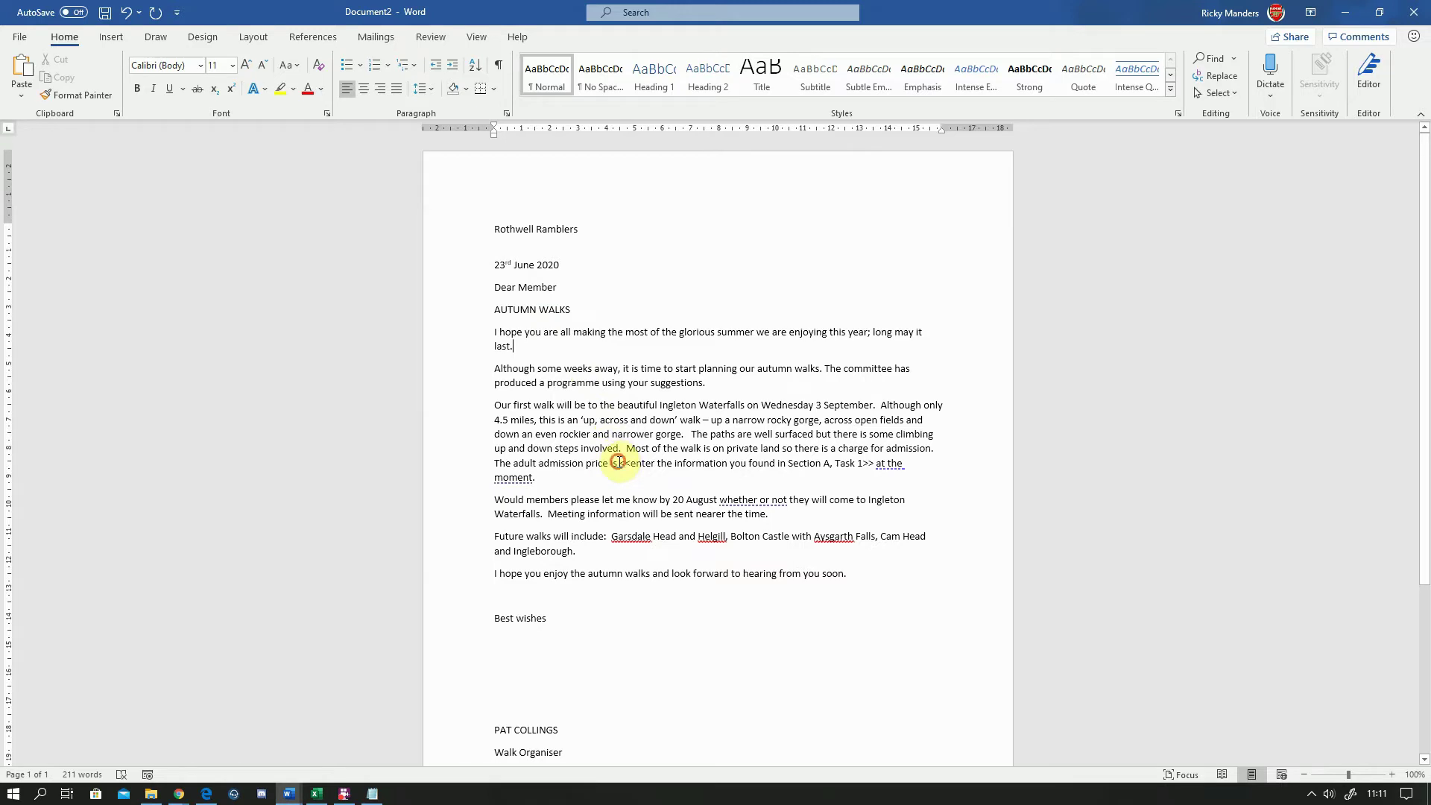
# - Select the letter's admission price placeholder, switch to ResponsesJun14L1.rtf and copy the adult admission price £7.00 from the table
pyautogui.click(617, 462)
pyautogui.moveTo(620, 464); pyautogui.dragTo(873, 463)
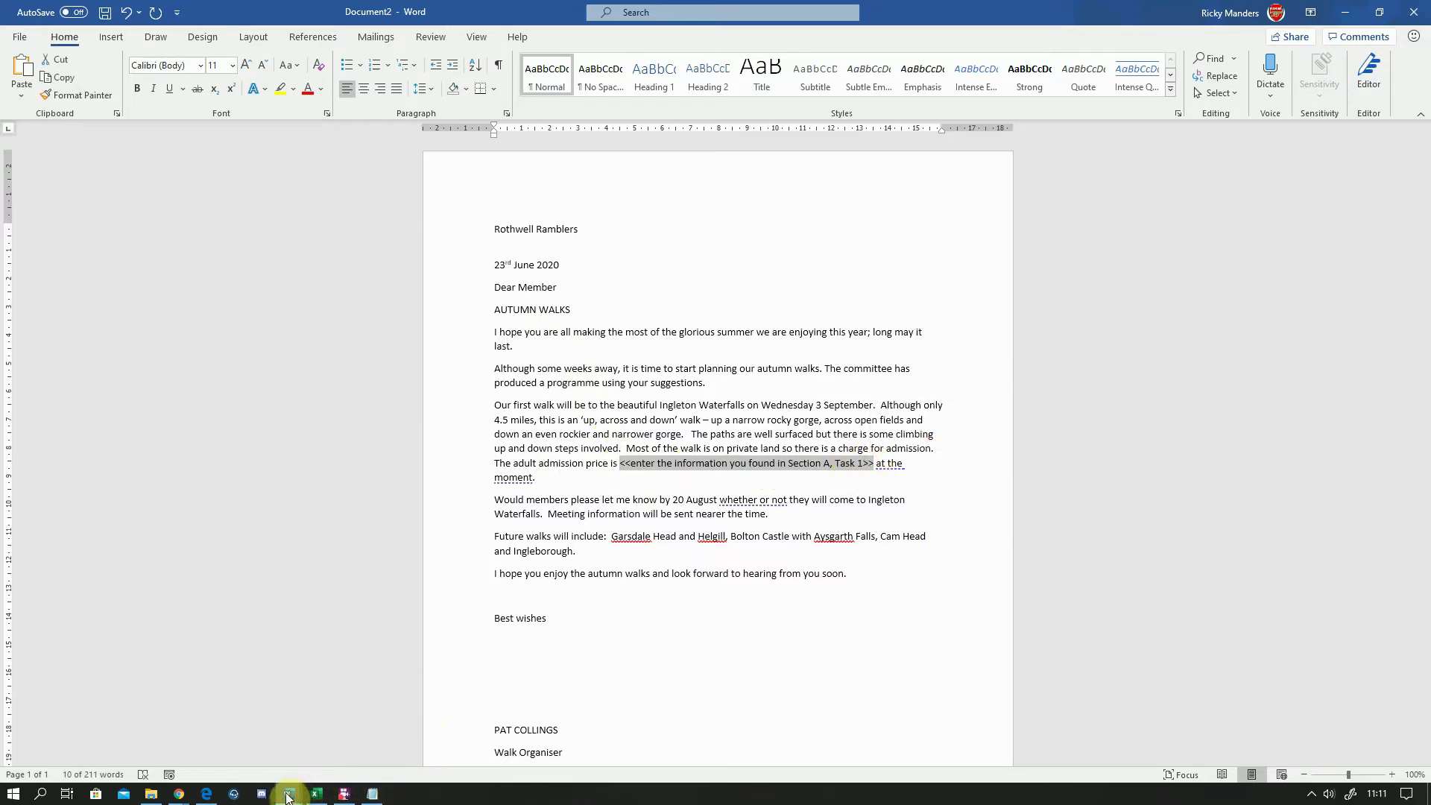
pyautogui.moveTo(290, 792)
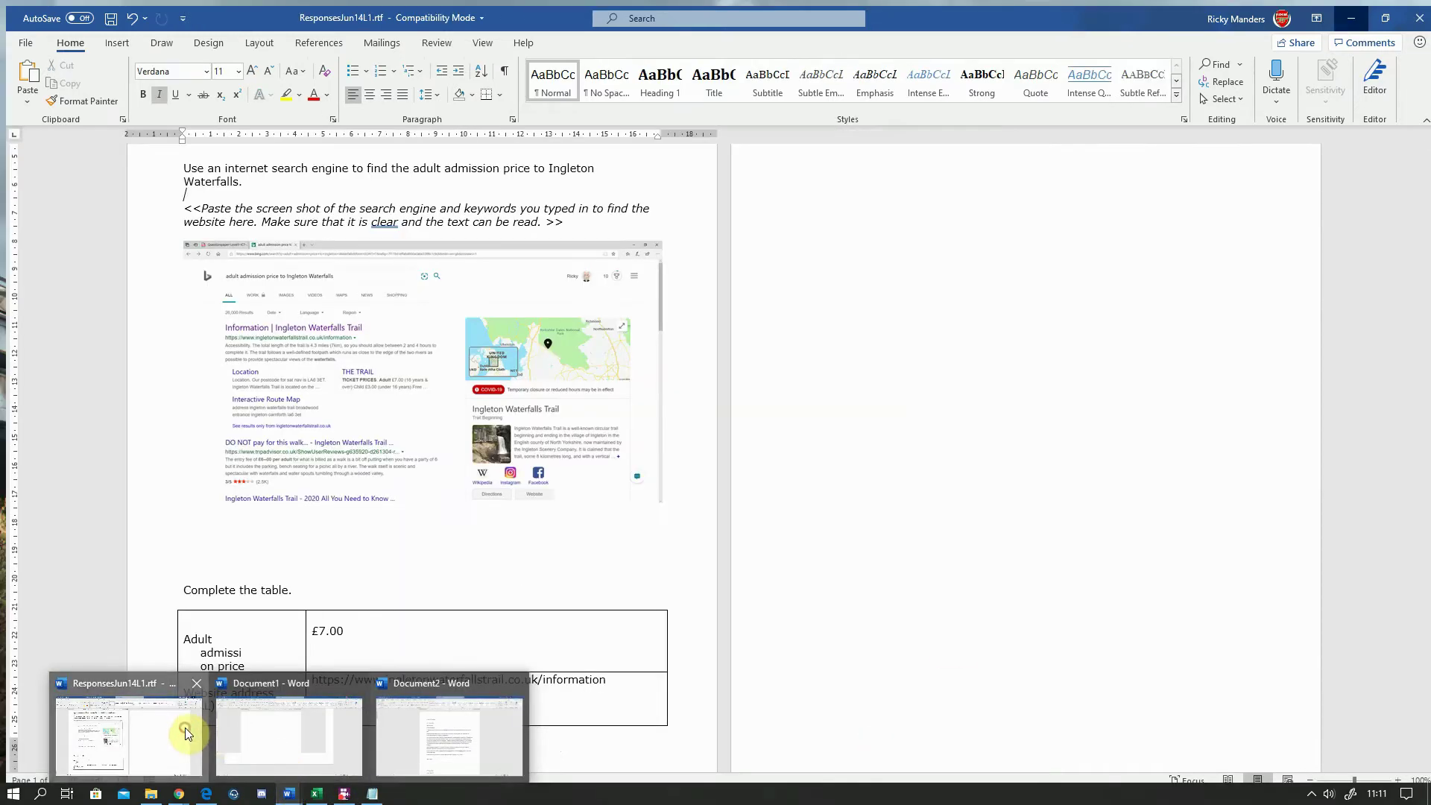
pyautogui.click(185, 734)
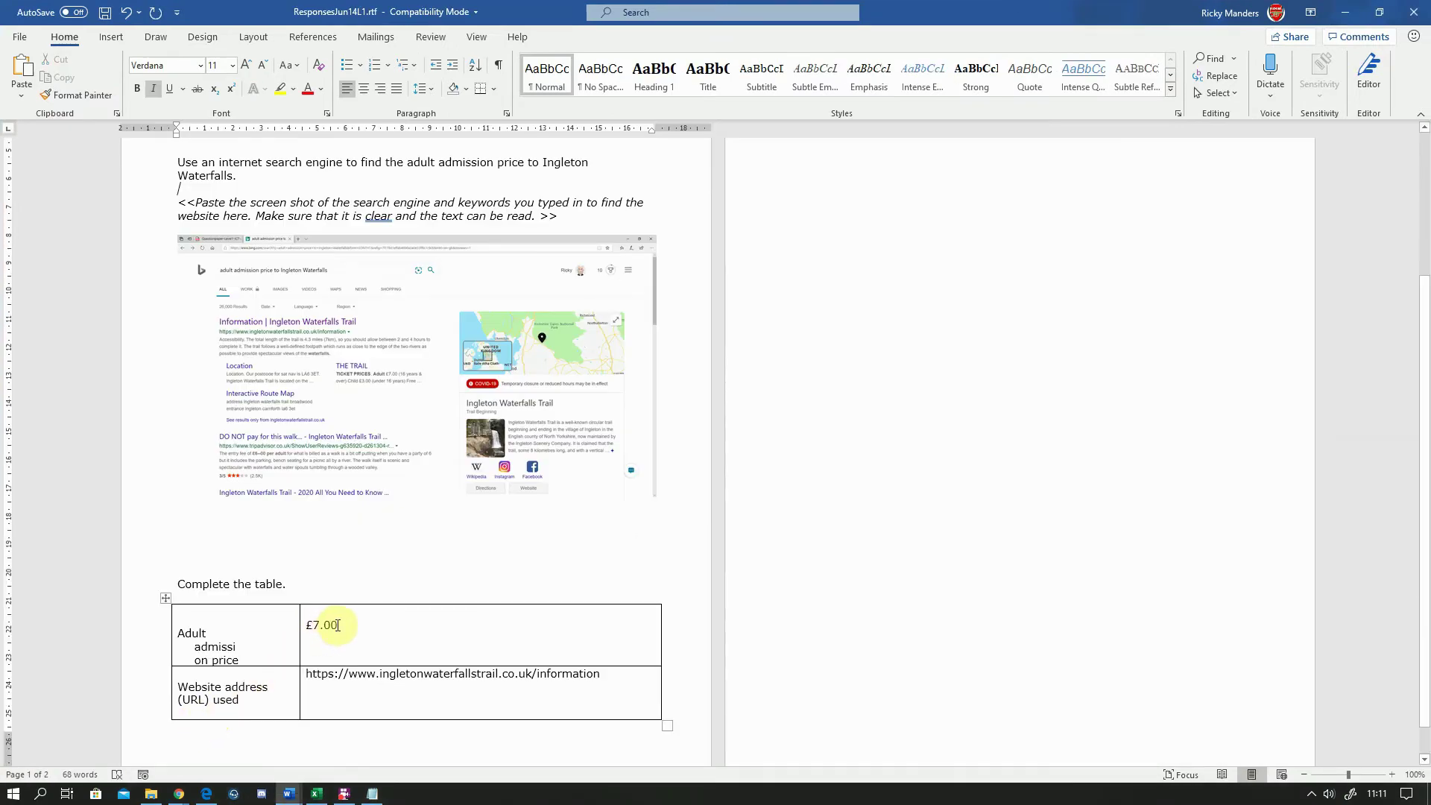
pyautogui.doubleClick(316, 632)
pyautogui.rightClick(316, 632)
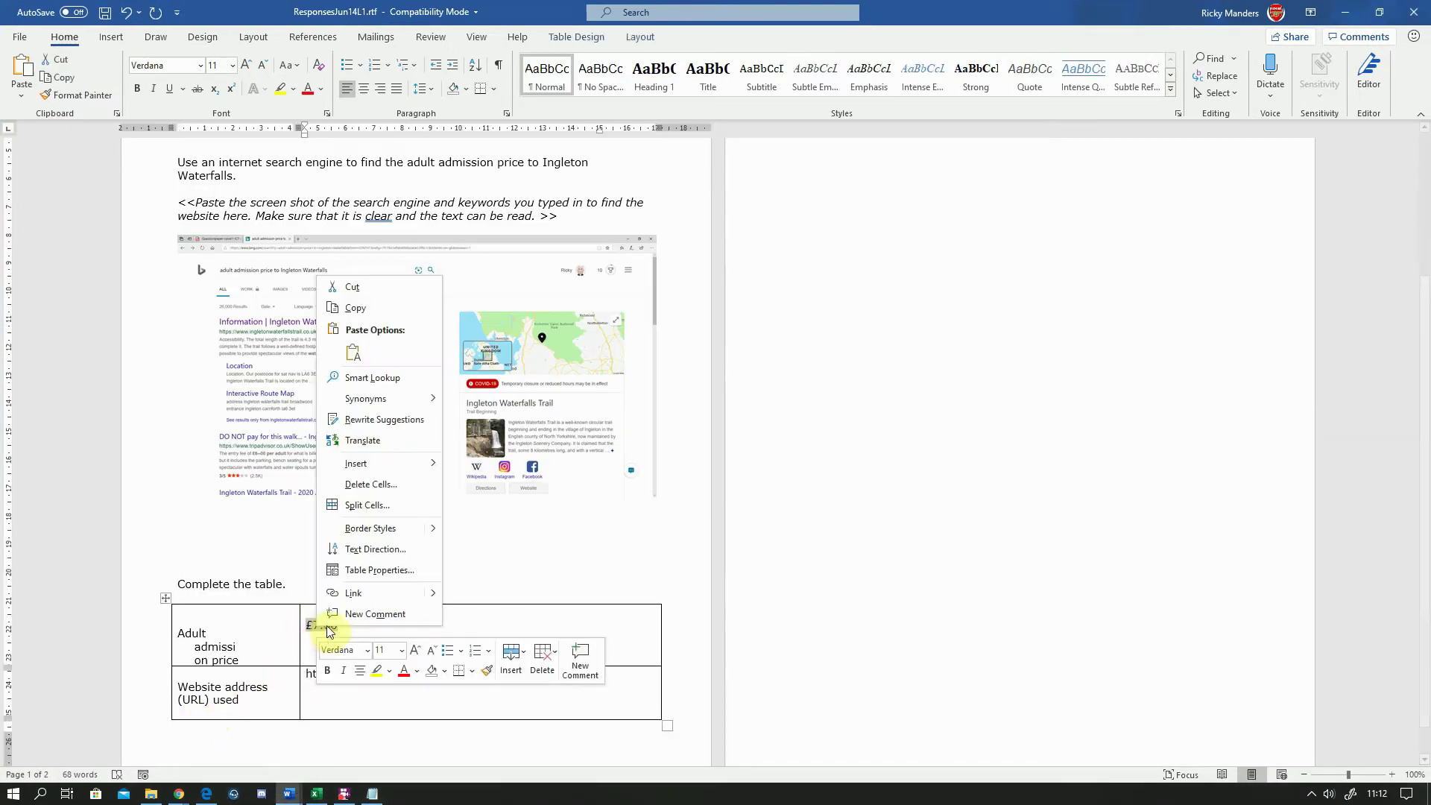
pyautogui.click(373, 312)
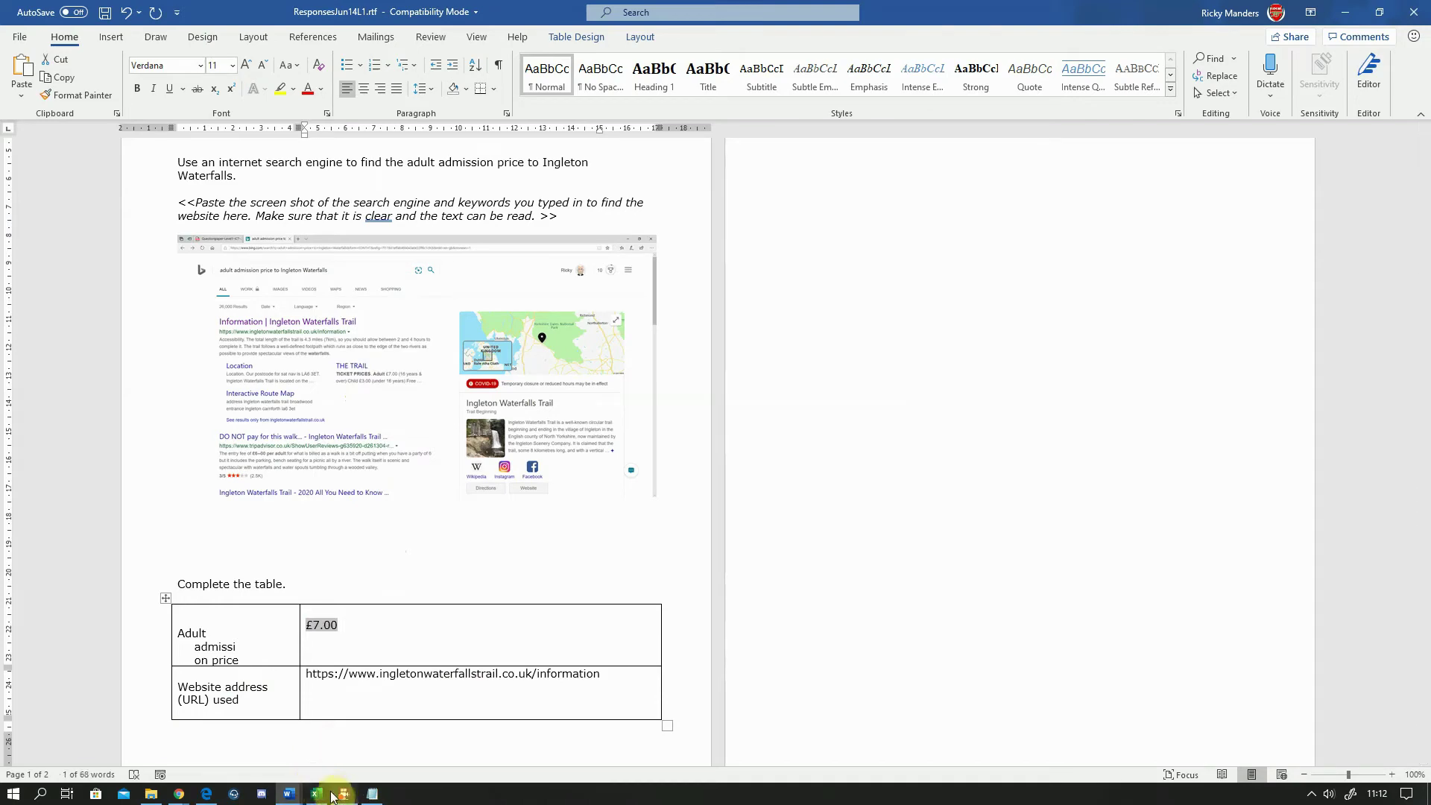
# - Return to Document2 and paste the copied £7.00 over the selected admission price placeholder, keeping text only
pyautogui.moveTo(295, 795)
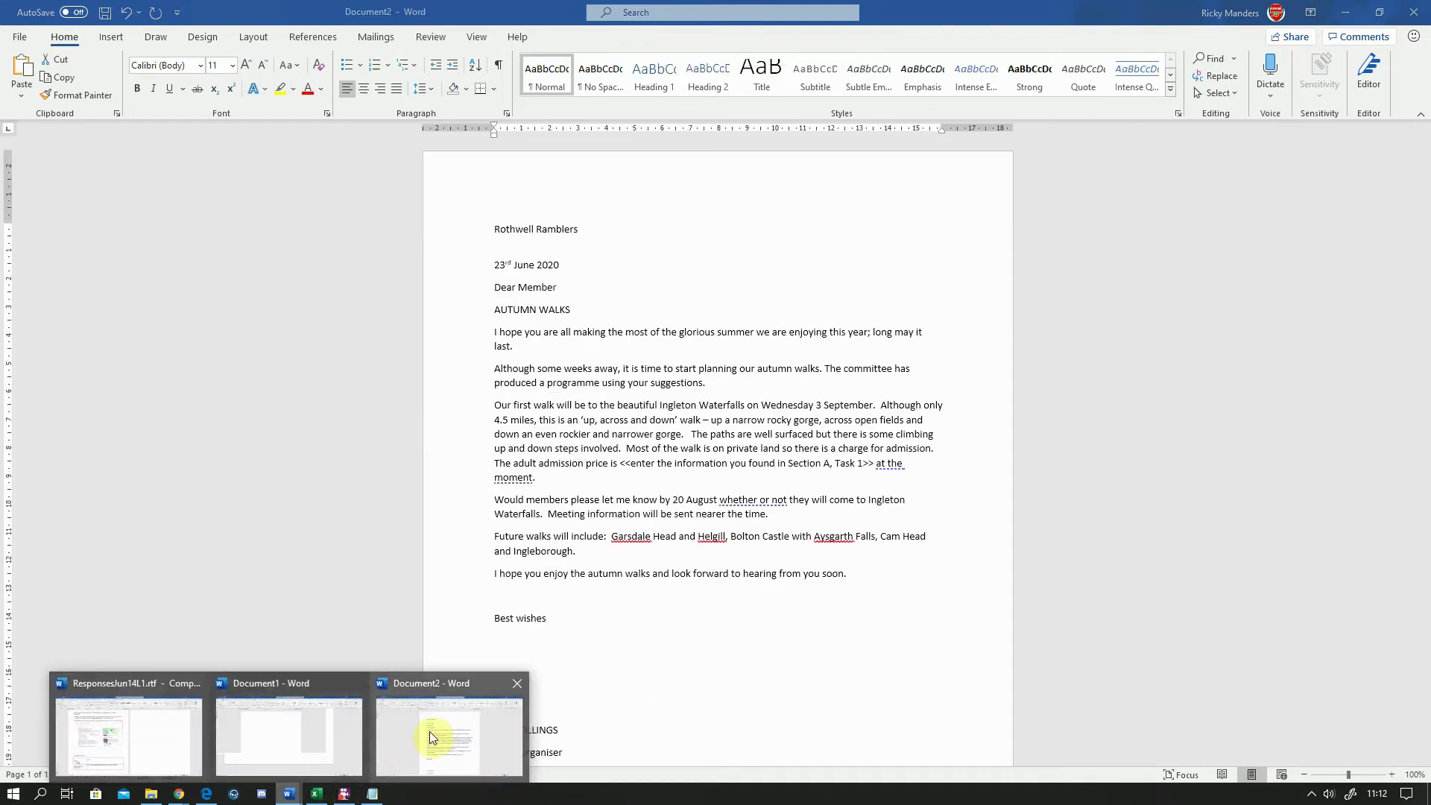
pyautogui.click(426, 738)
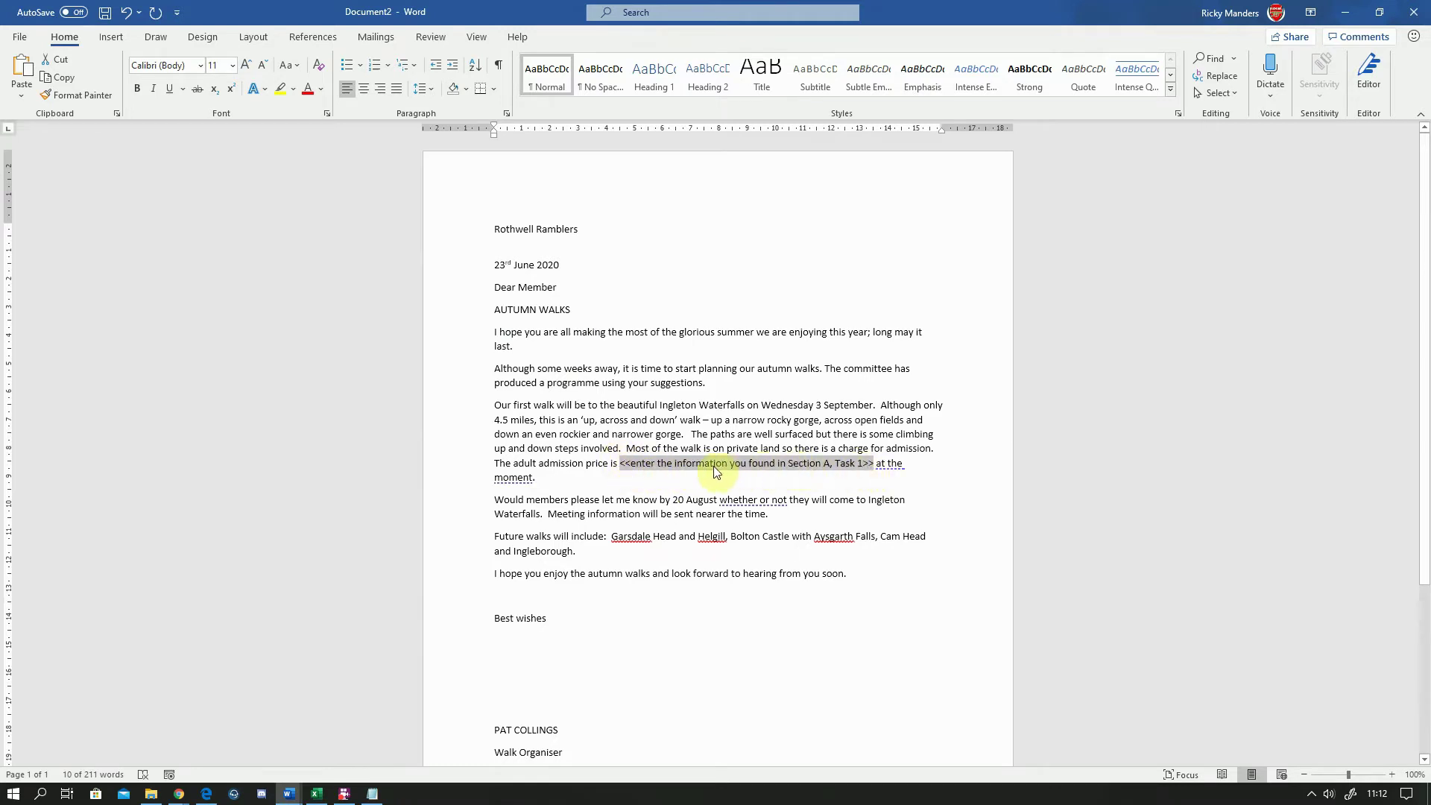
pyautogui.rightClick(646, 459)
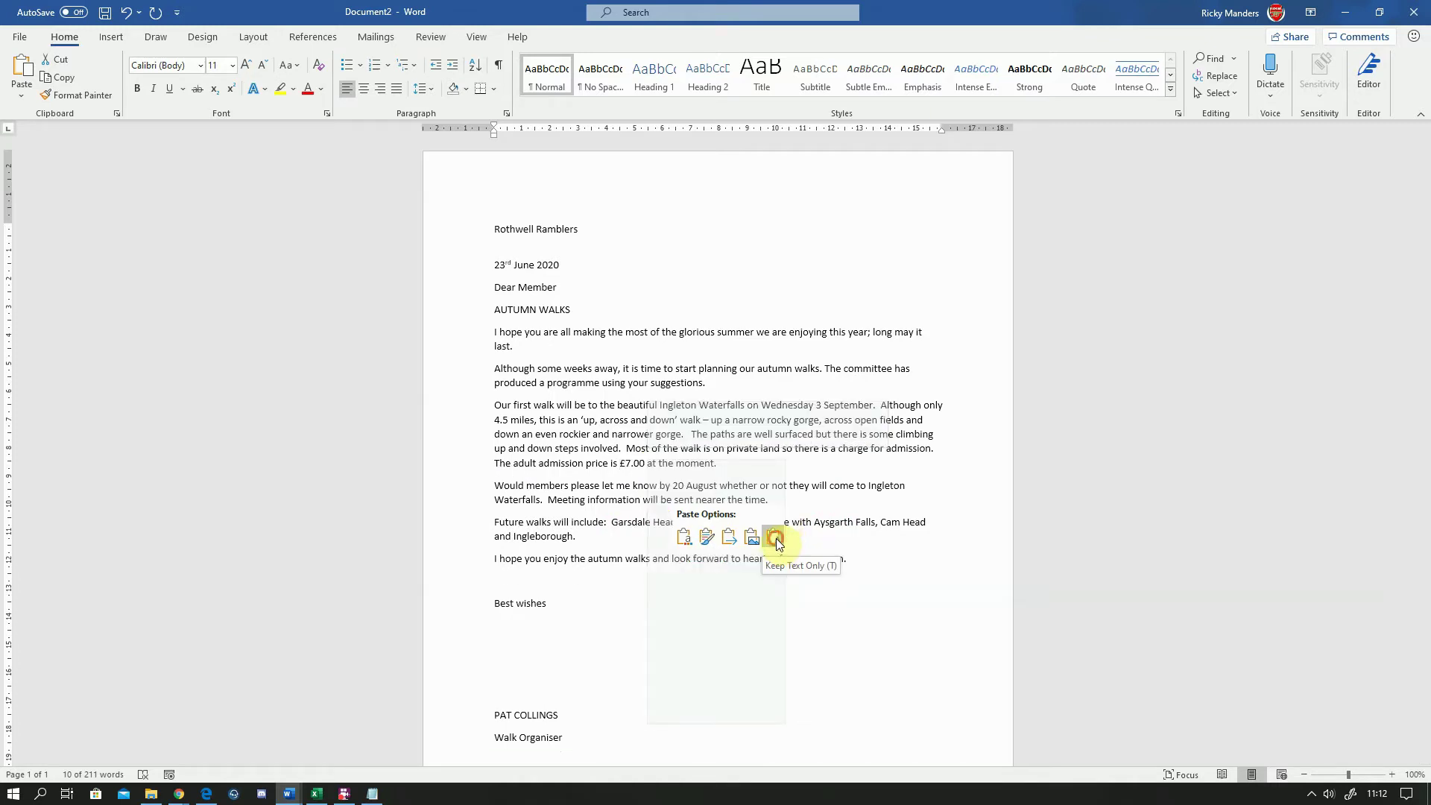
pyautogui.click(776, 538)
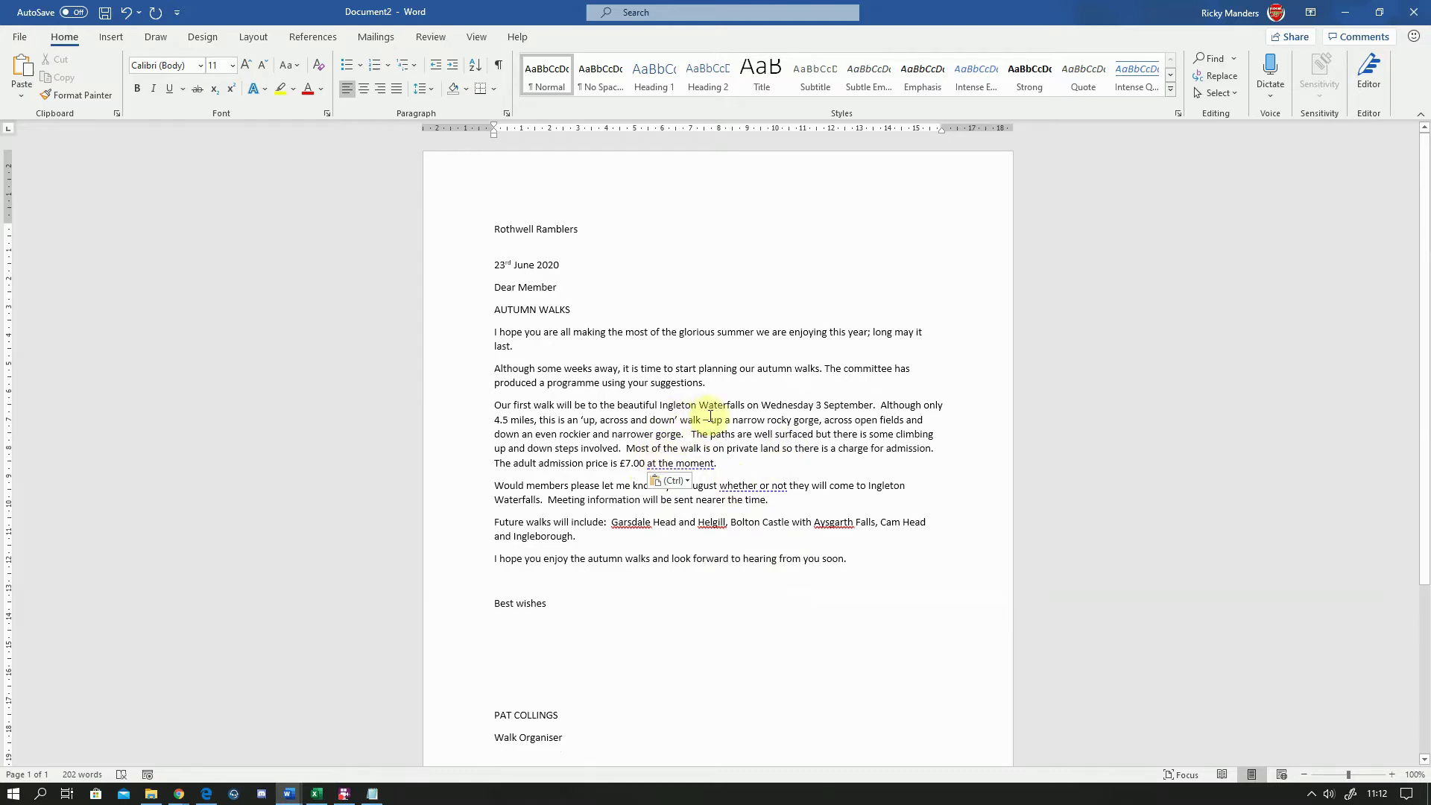
# - Check the conciseness suggestion for "at the moment" and dismiss it without applying a change
pyautogui.click(747, 628)
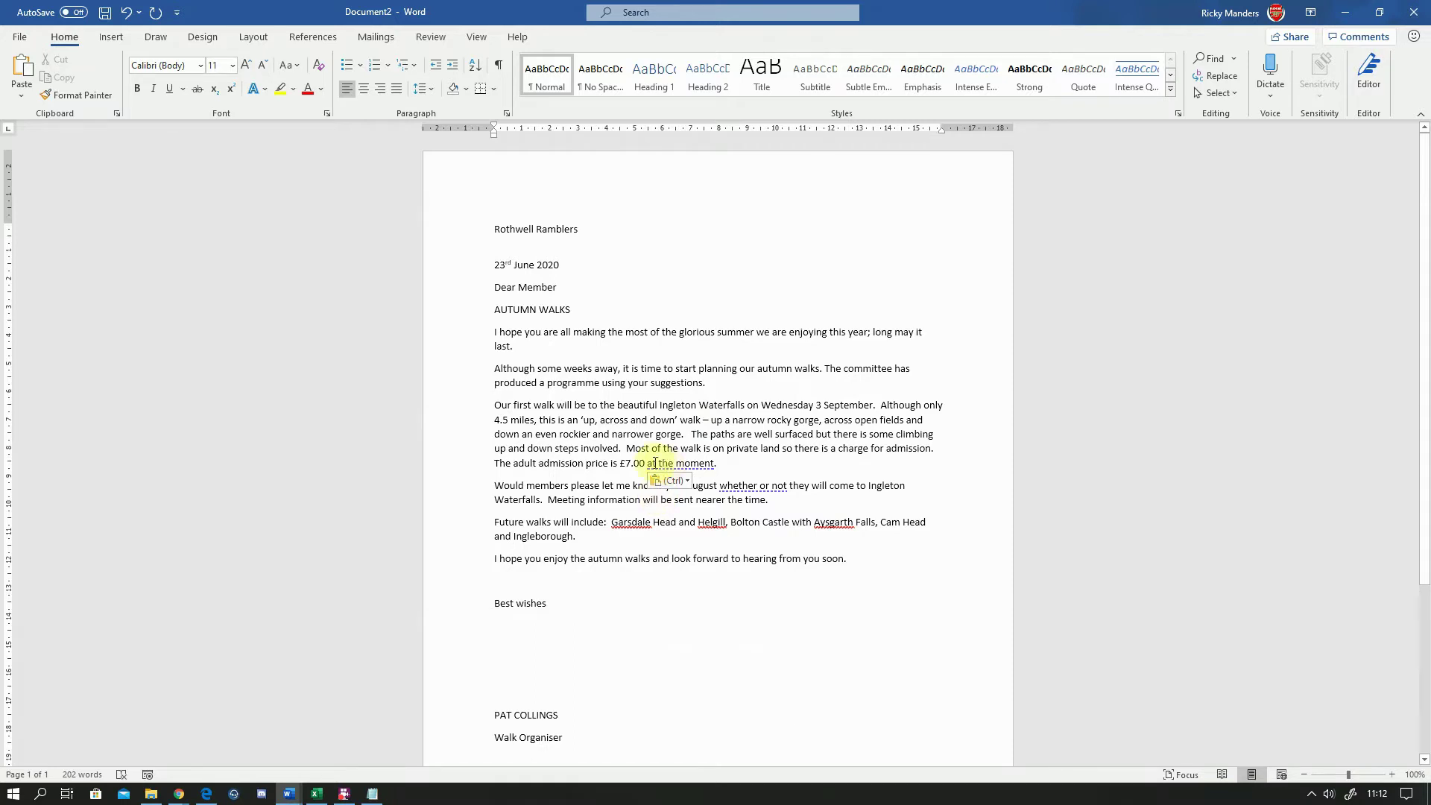
pyautogui.rightClick(665, 462)
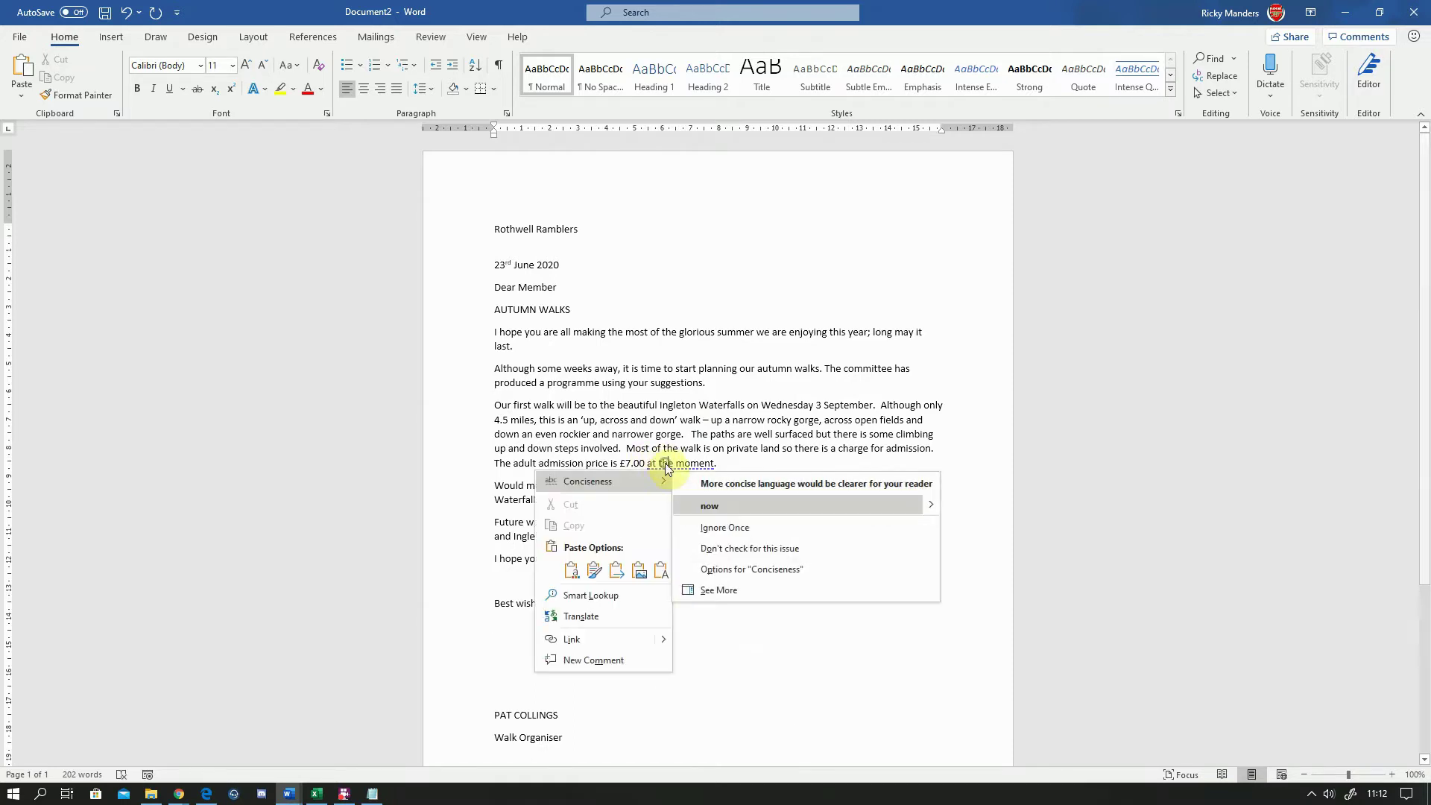
pyautogui.click(700, 421)
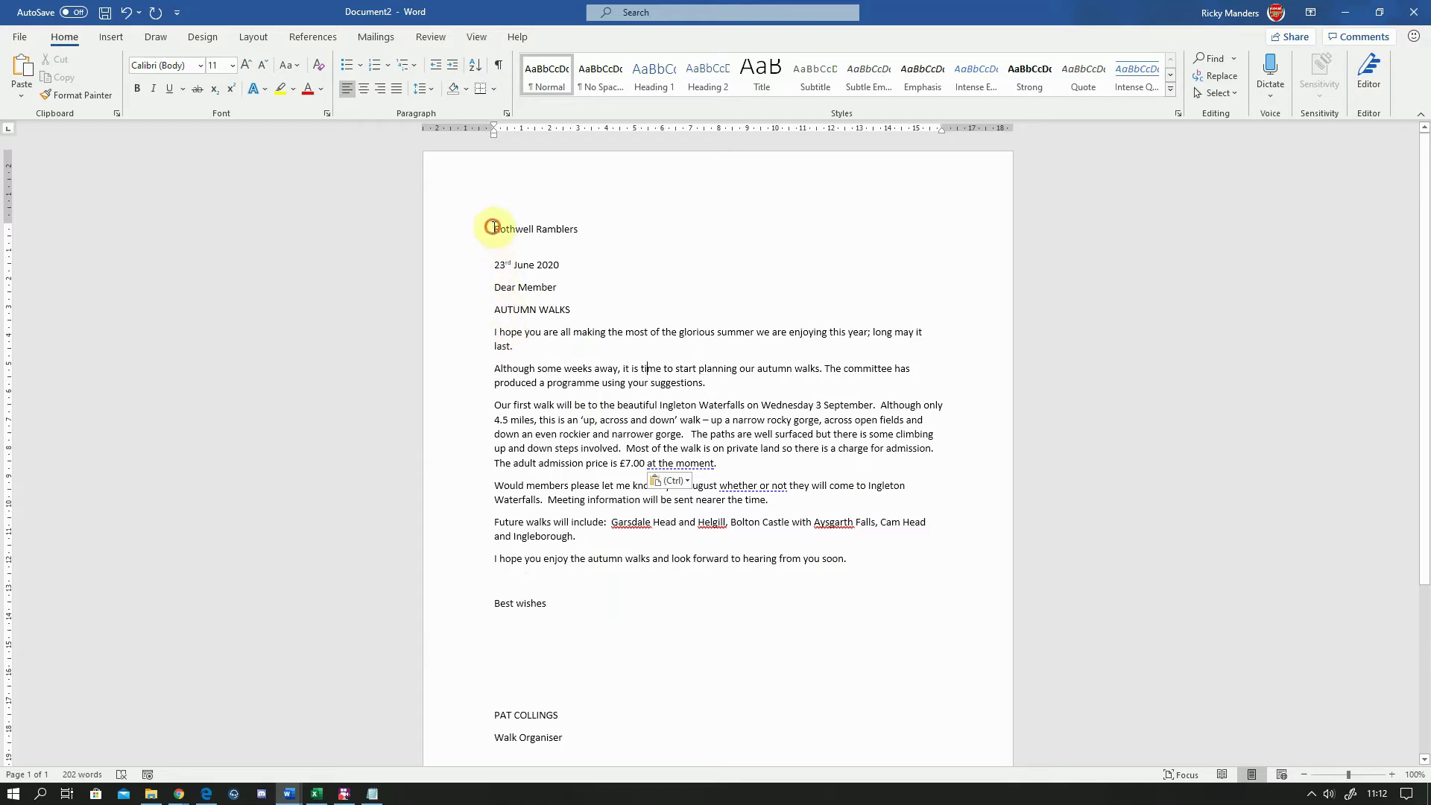
# - Format the "Rothwell Ramblers" heading as 16 pt, bold, italic and underlined
pyautogui.moveTo(493, 227); pyautogui.dragTo(577, 222)
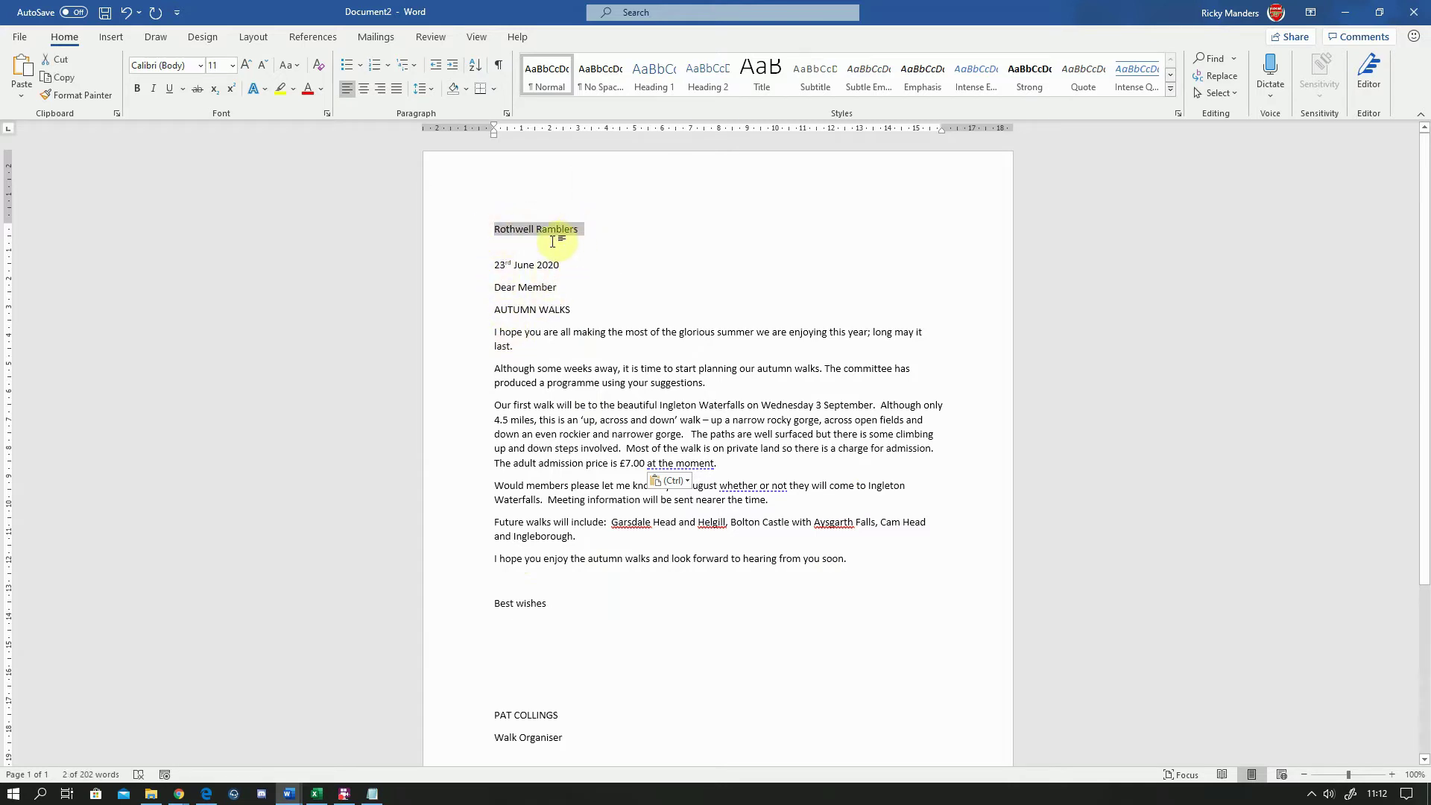
pyautogui.click(249, 65)
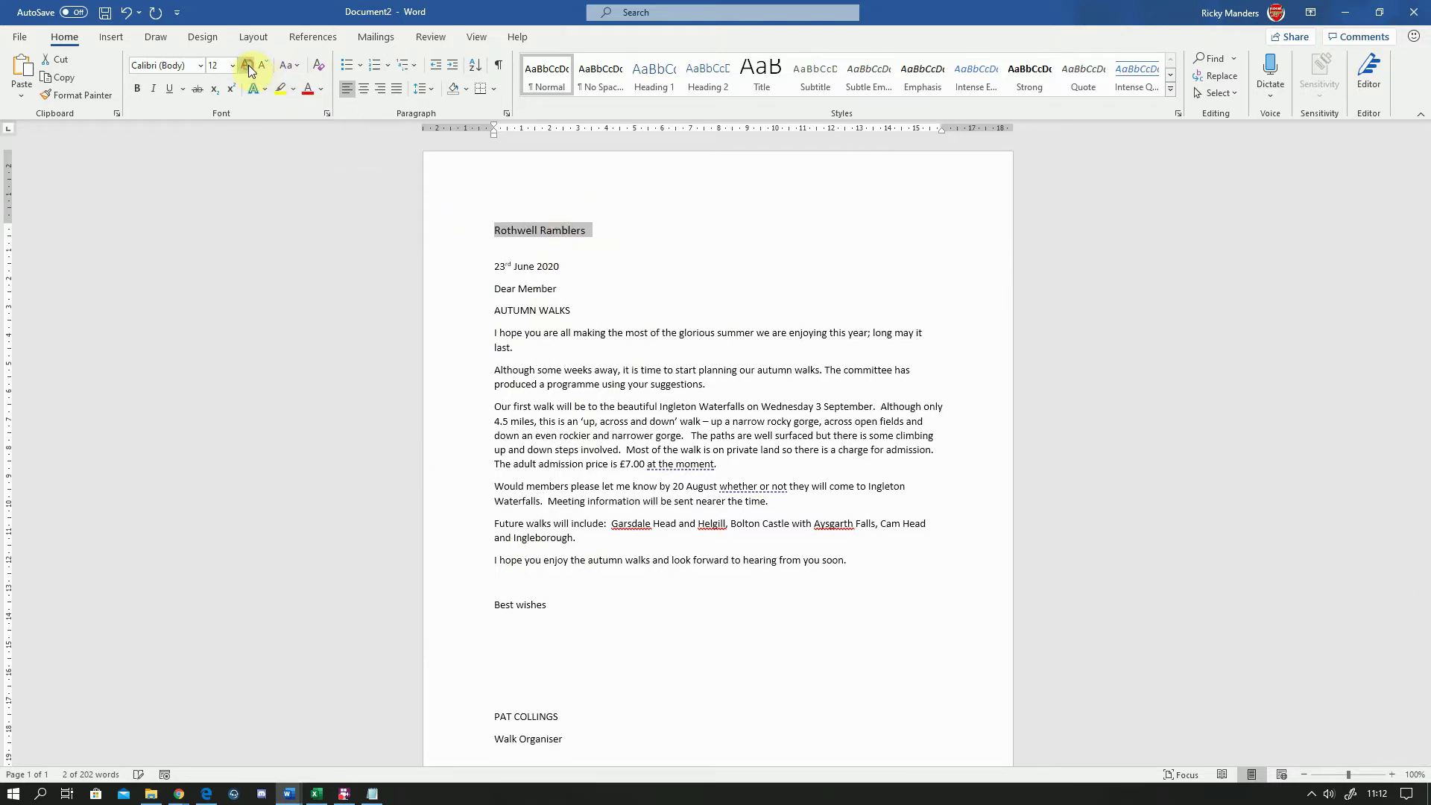
pyautogui.click(248, 64)
pyautogui.click(248, 64)
pyautogui.click(248, 65)
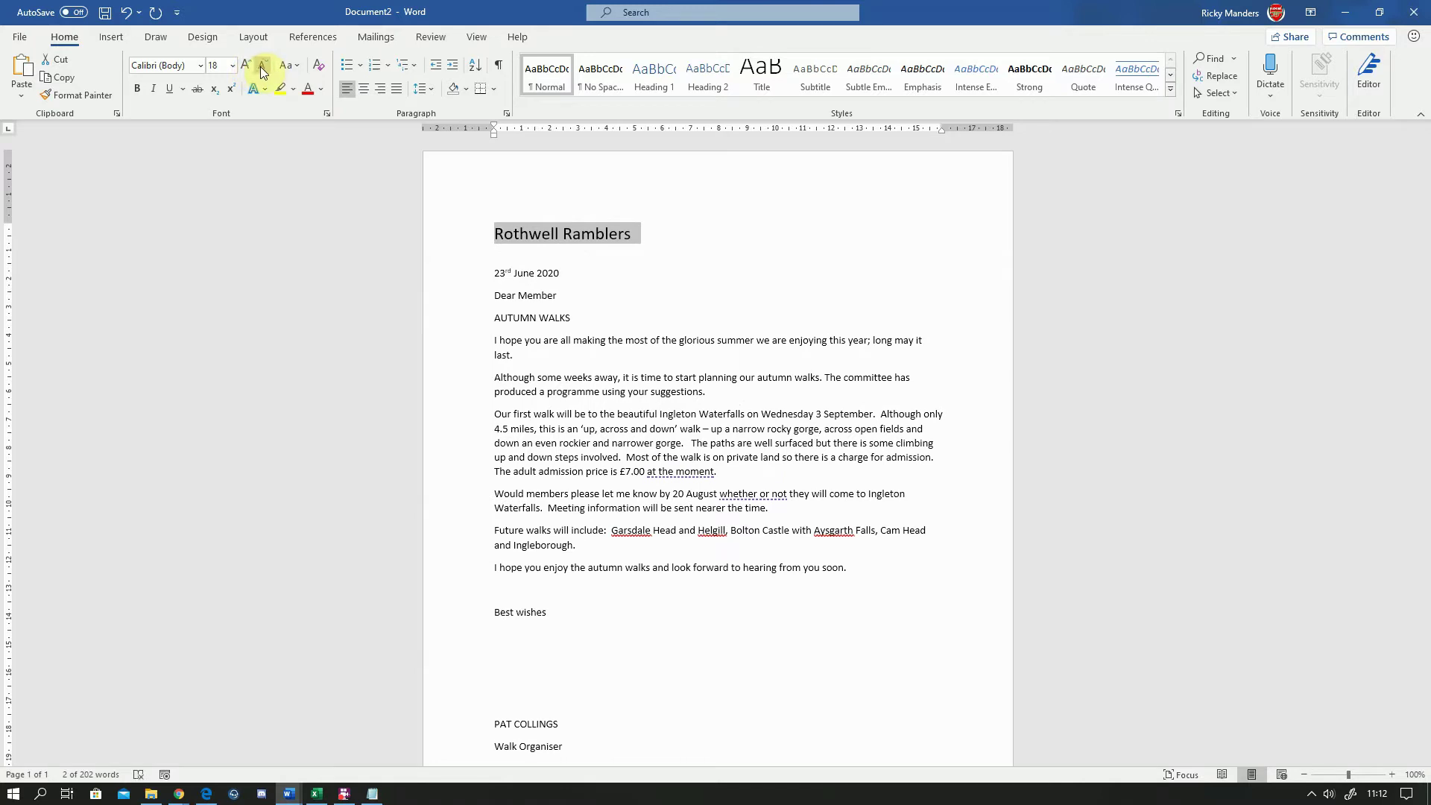
pyautogui.click(262, 65)
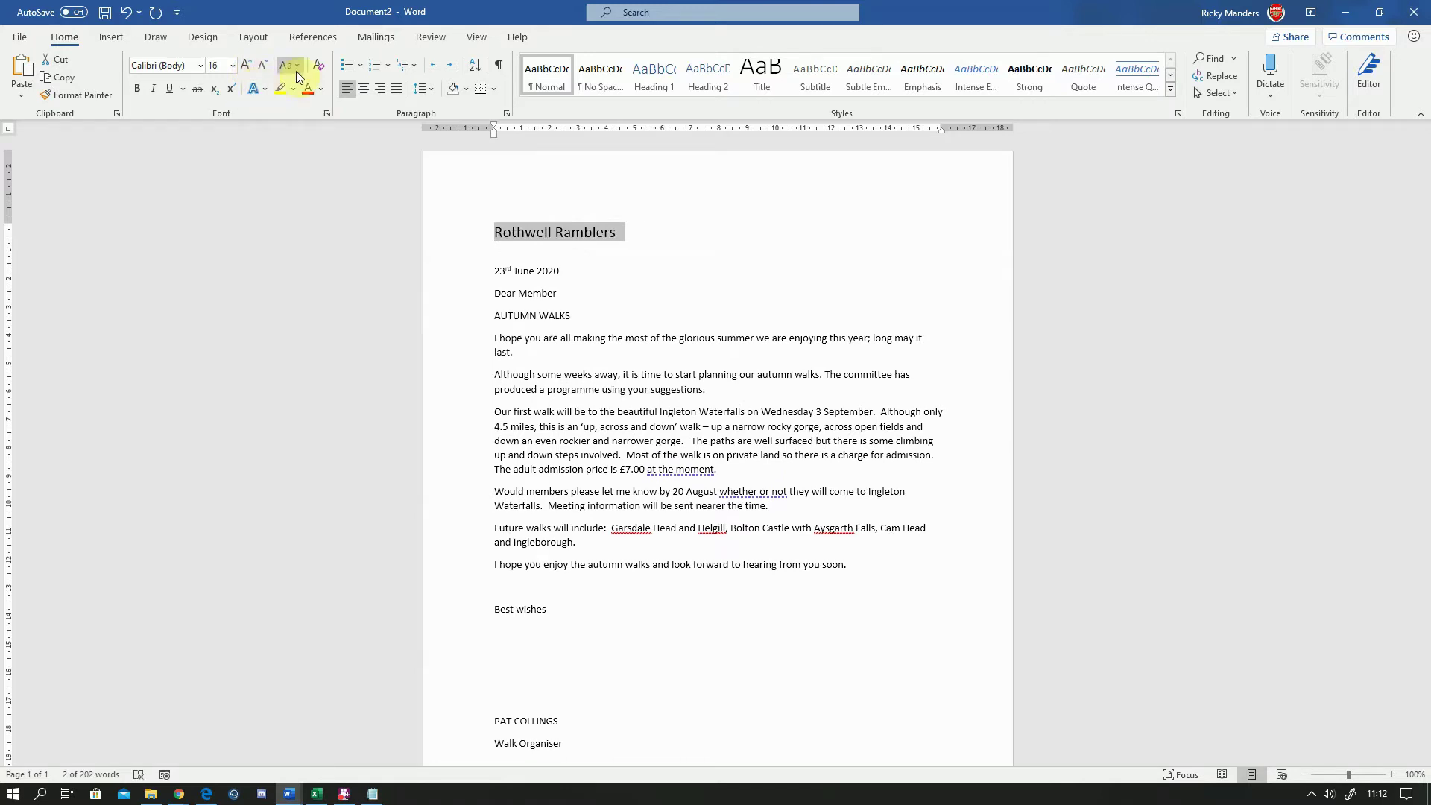
pyautogui.click(138, 89)
pyautogui.click(154, 89)
pyautogui.click(168, 88)
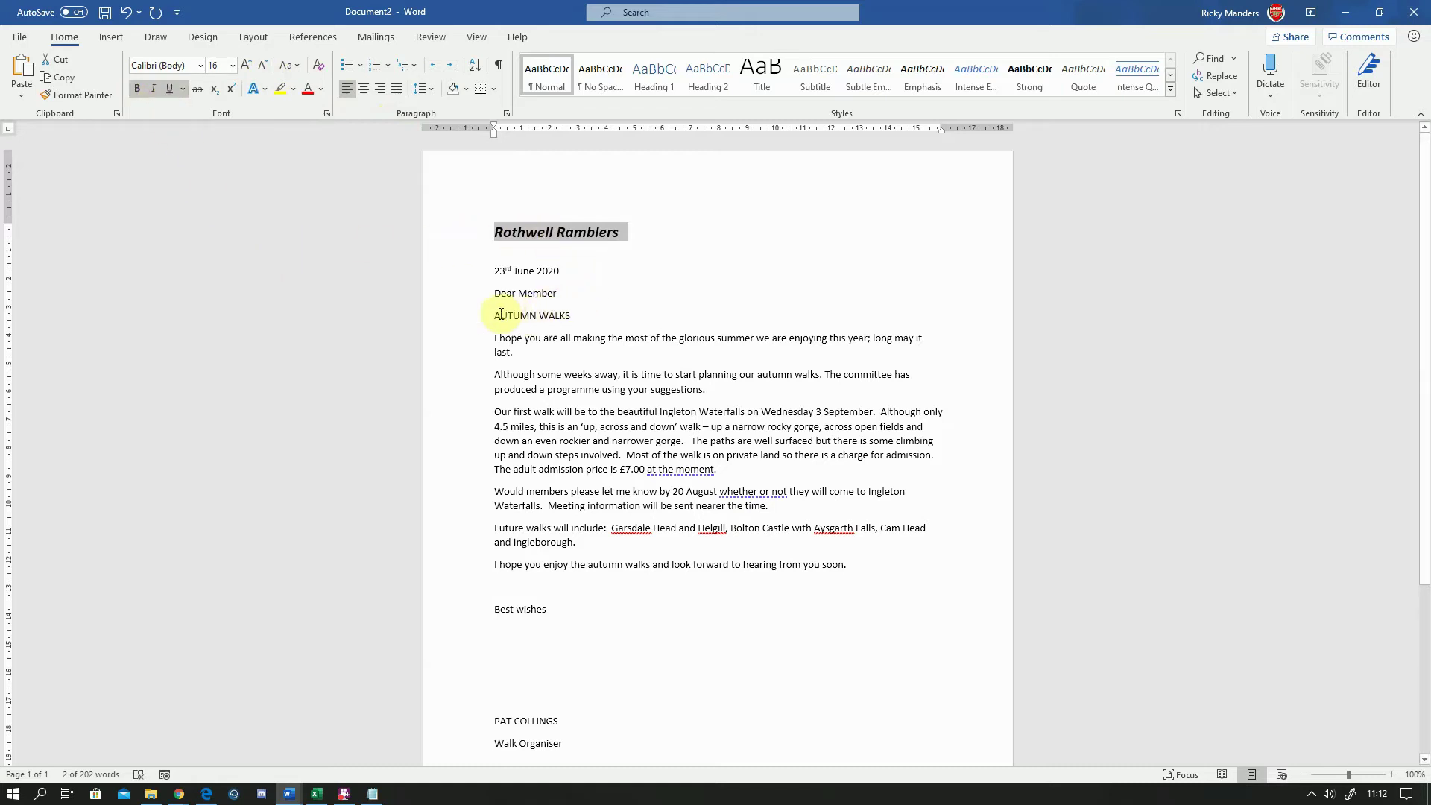
# - Format the "AUTUMN WALKS" subheading as 14 pt bold
pyautogui.moveTo(494, 314); pyautogui.dragTo(570, 312)
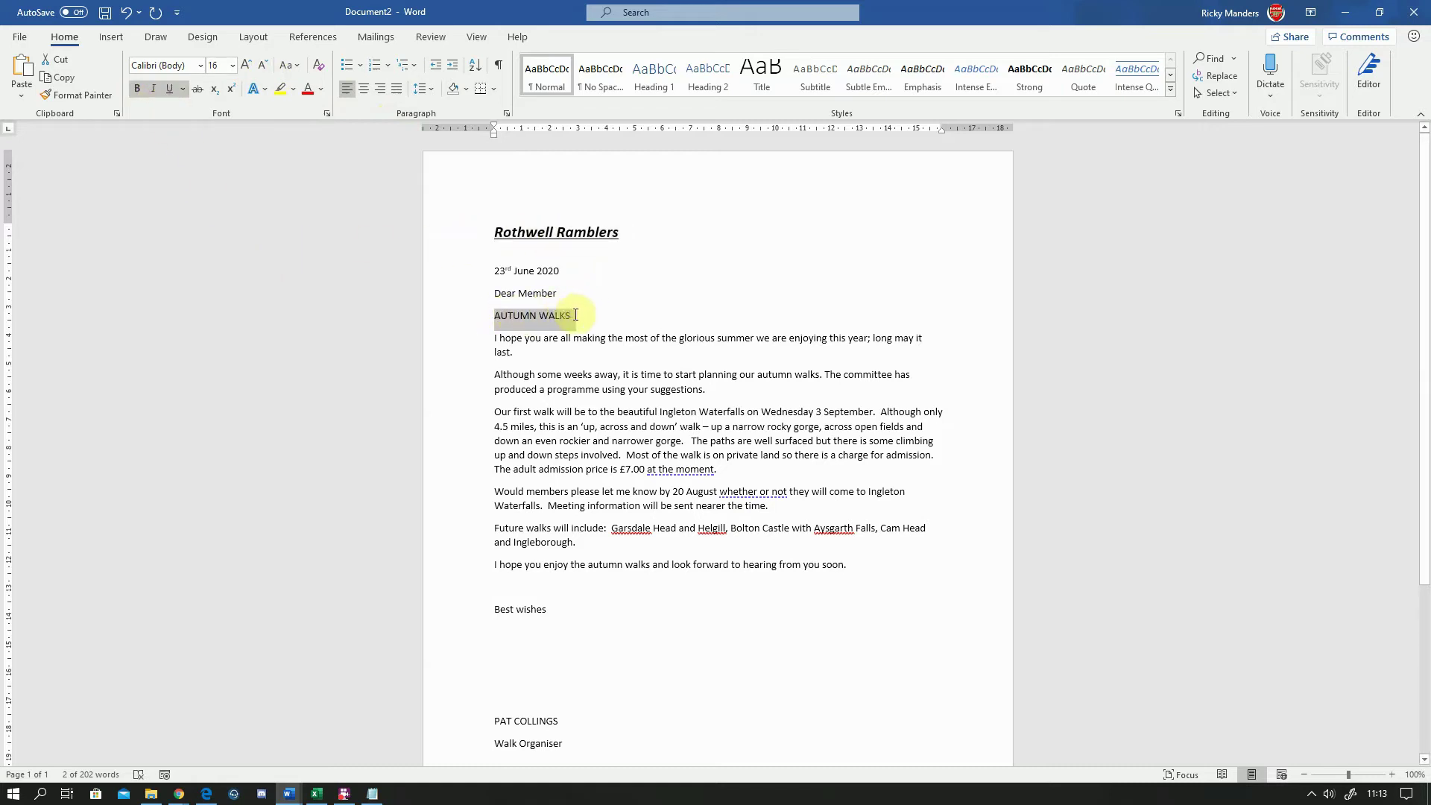
pyautogui.click(246, 65)
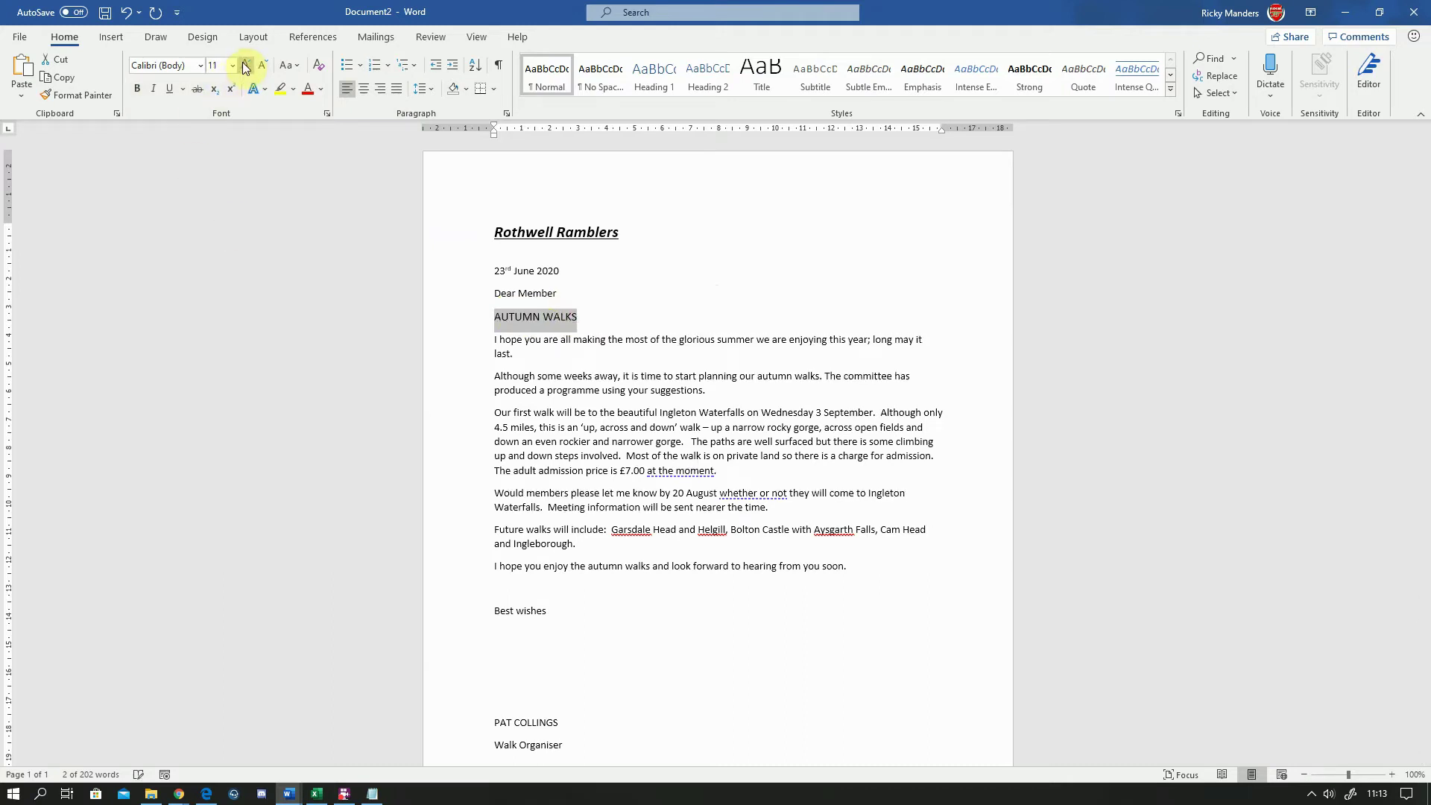
pyautogui.click(246, 66)
pyautogui.click(137, 89)
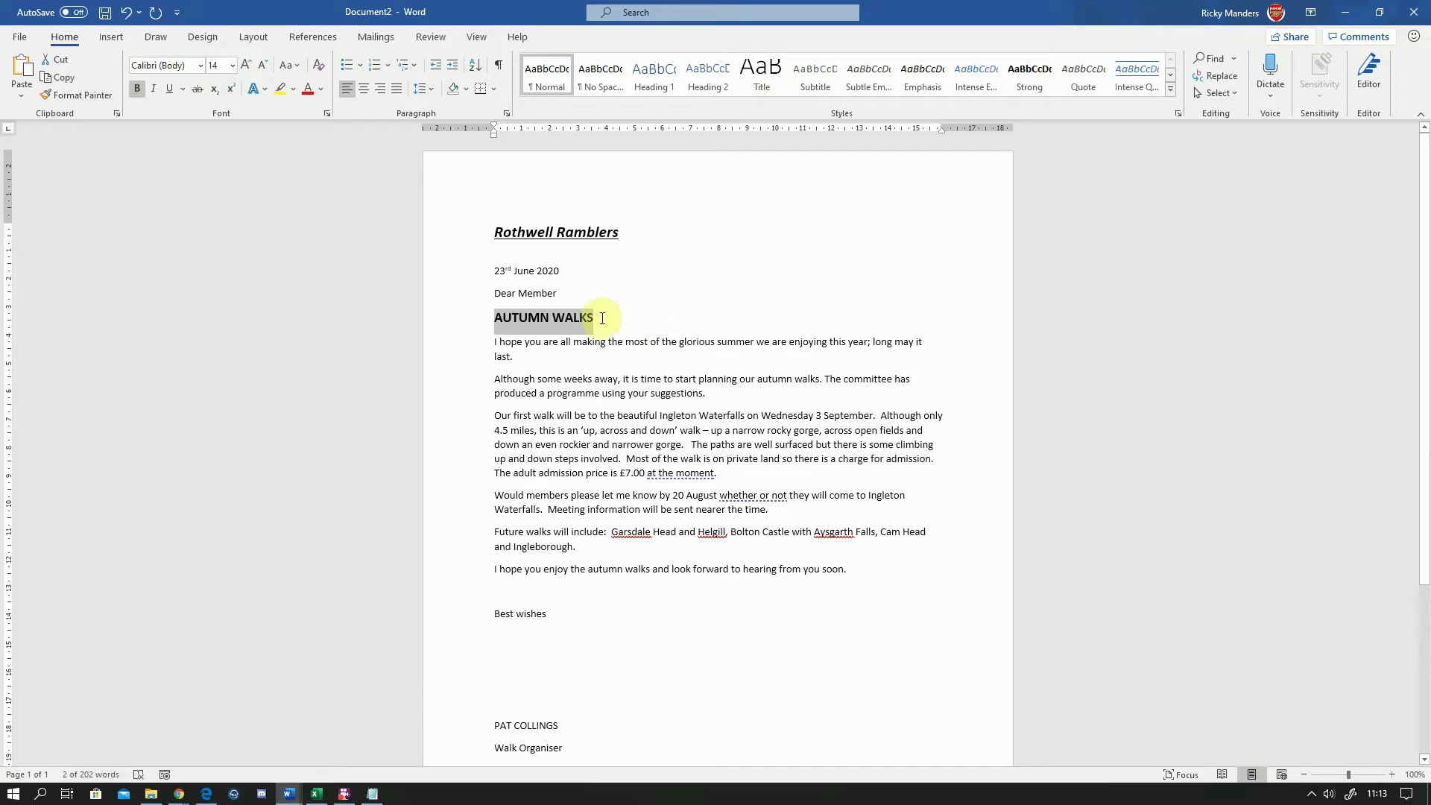
pyautogui.click(601, 233)
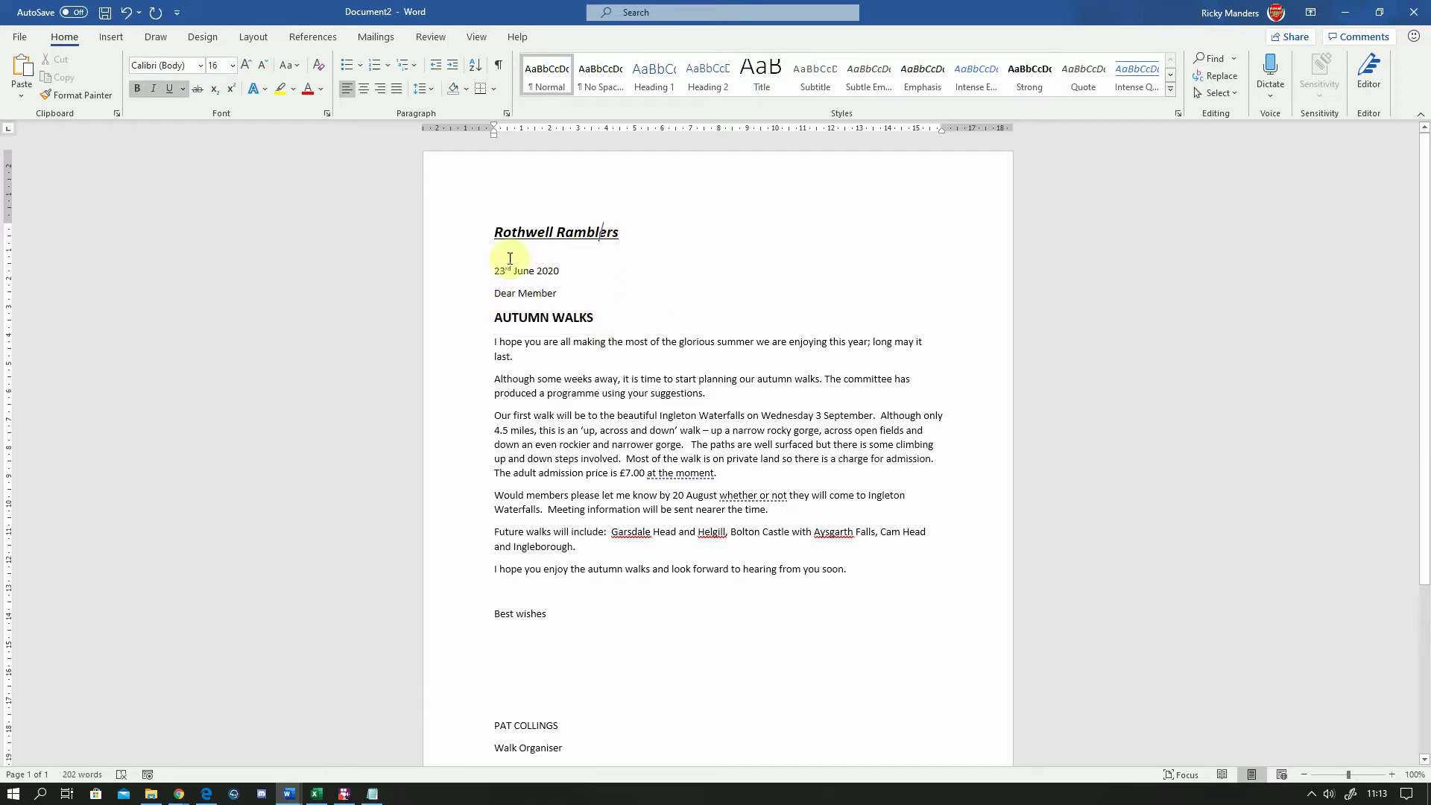
pyautogui.moveTo(494, 231); pyautogui.dragTo(624, 224)
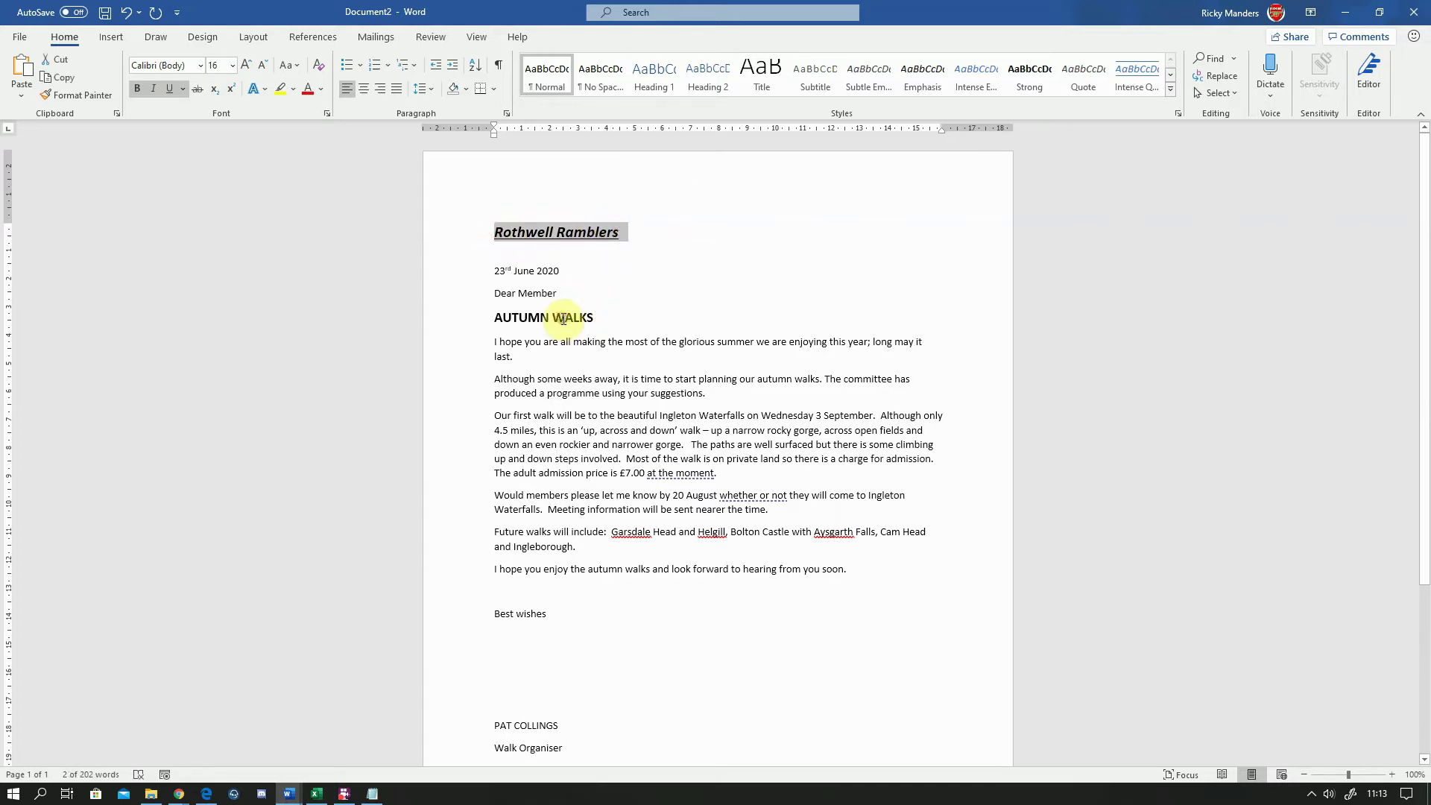
pyautogui.click(563, 319)
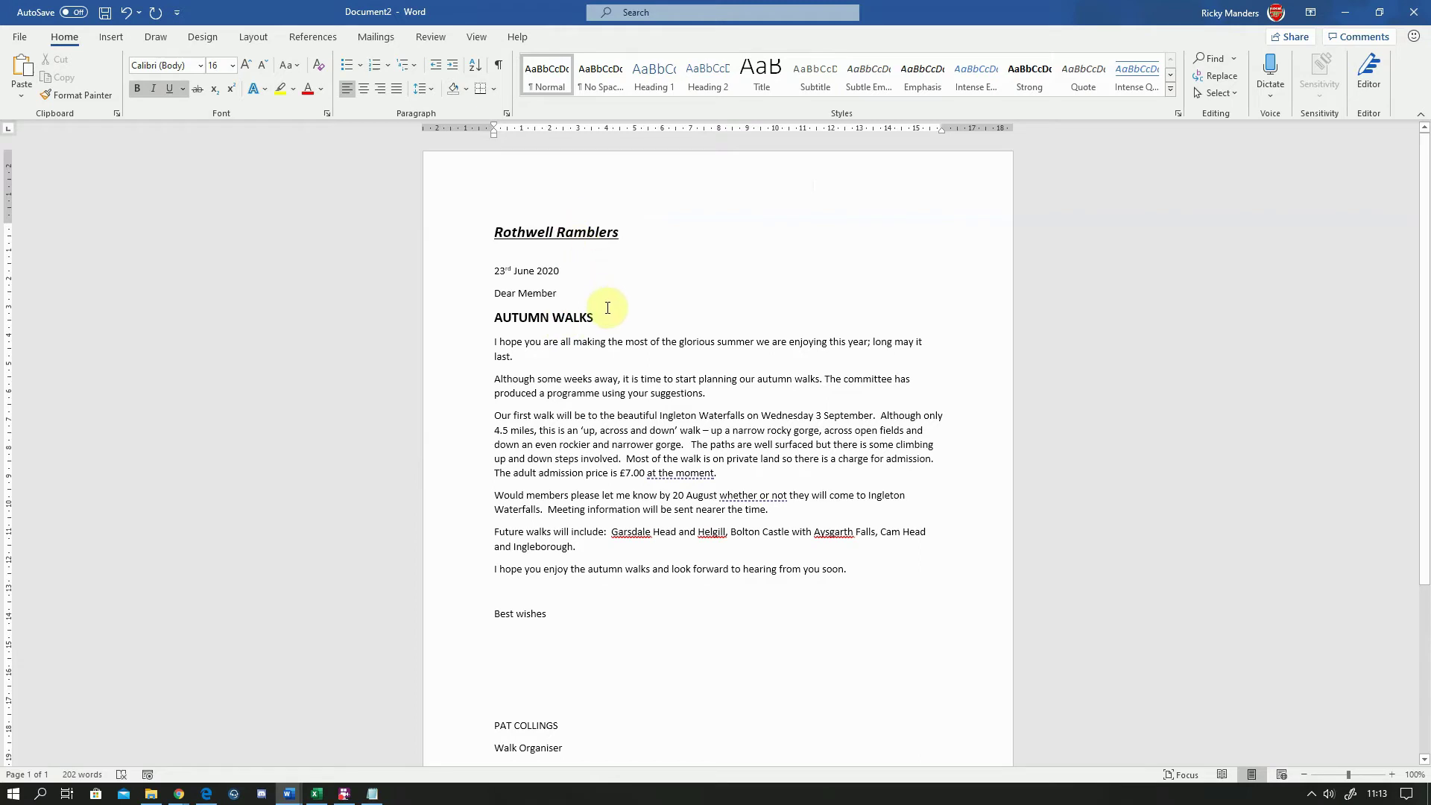
pyautogui.moveTo(596, 314); pyautogui.dragTo(495, 319)
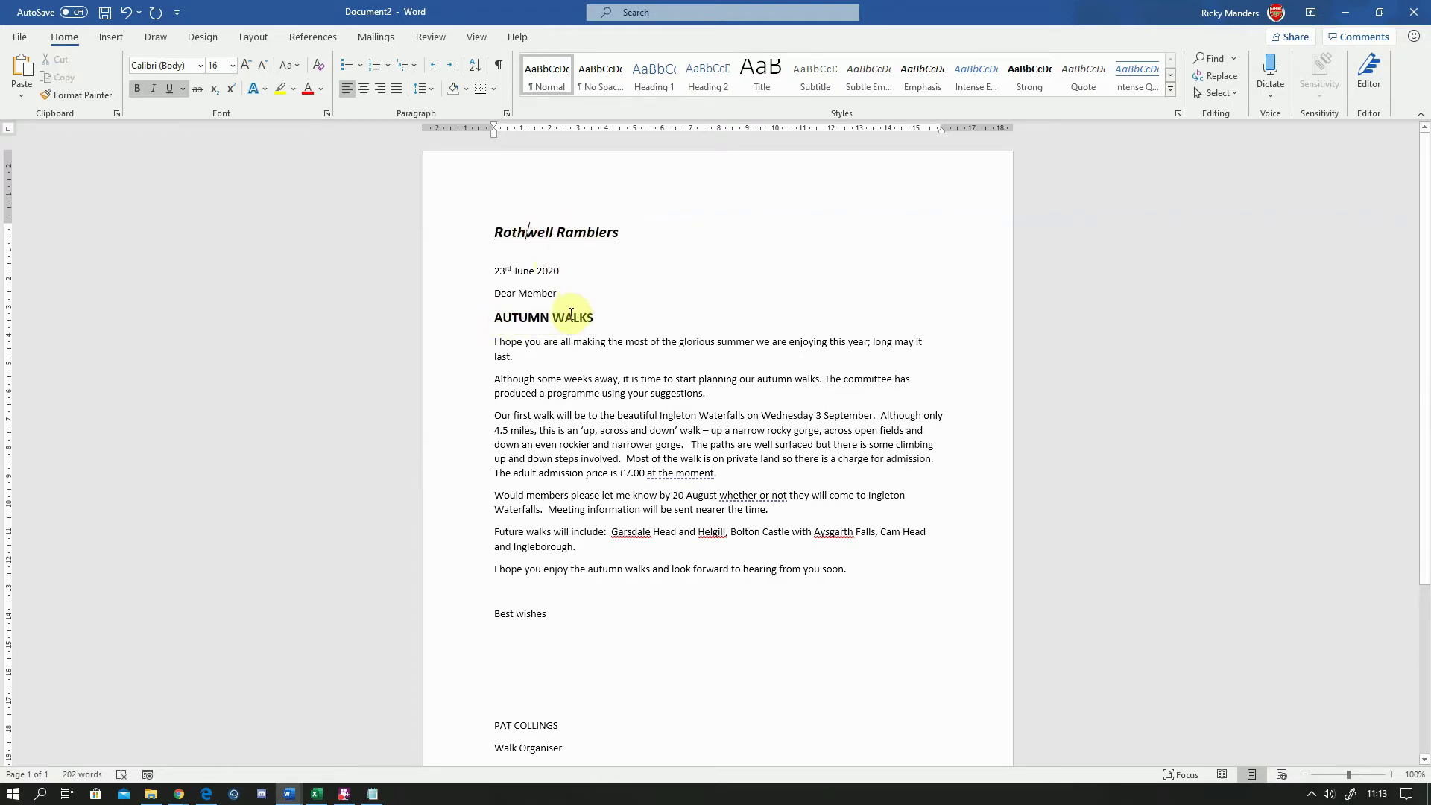
pyautogui.click(579, 296)
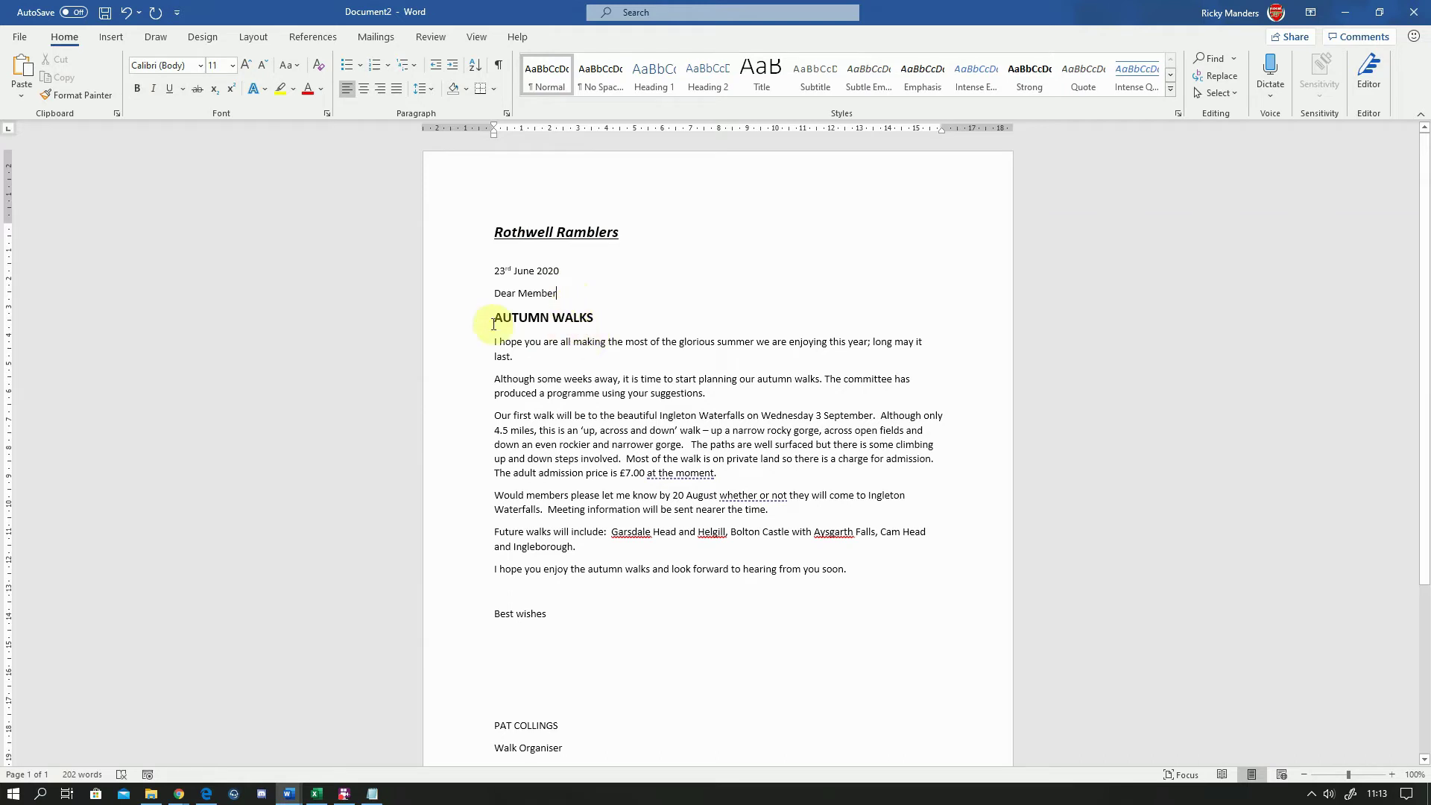
# - Underline the "AUTUMN WALKS" subheading
pyautogui.moveTo(493, 316); pyautogui.dragTo(600, 317)
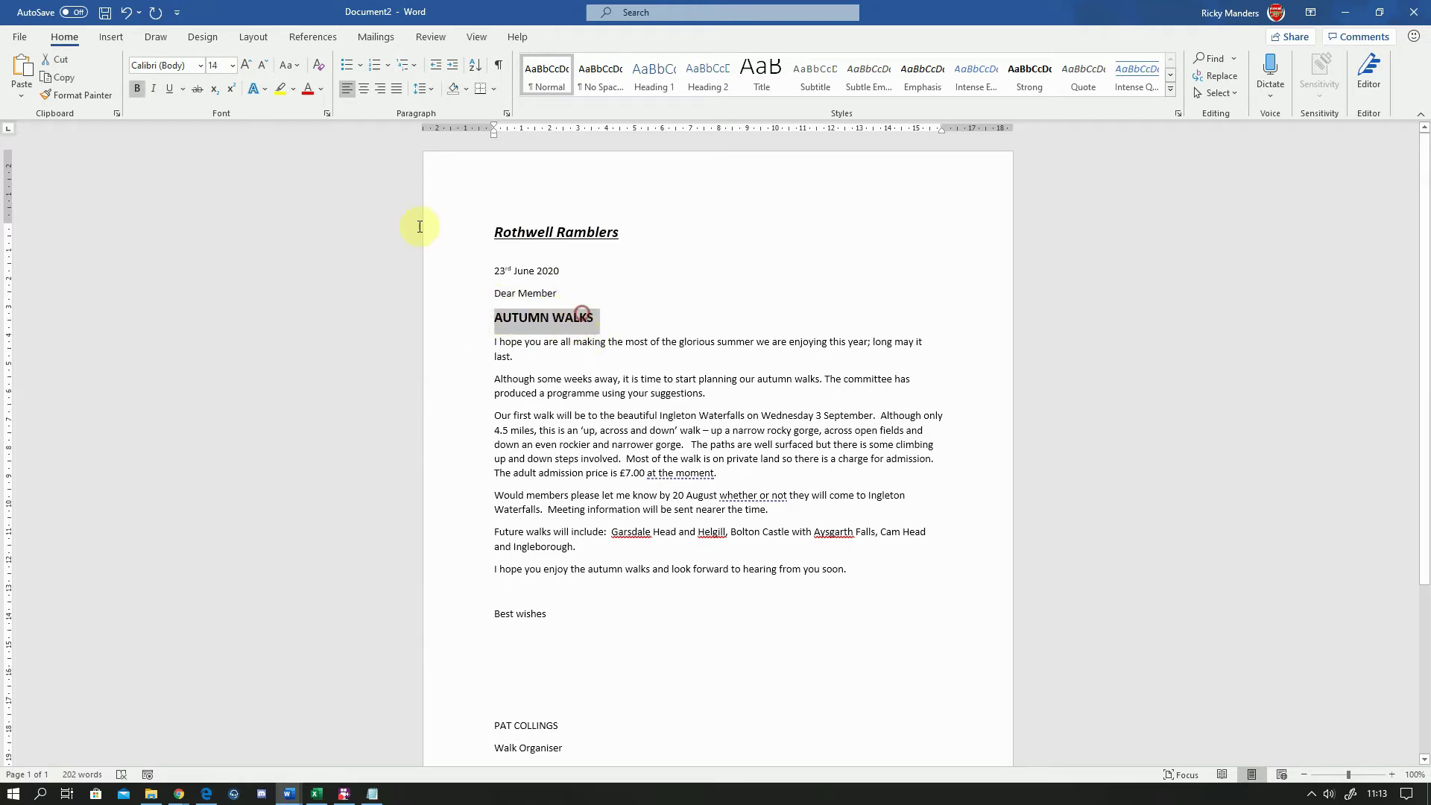
pyautogui.click(170, 90)
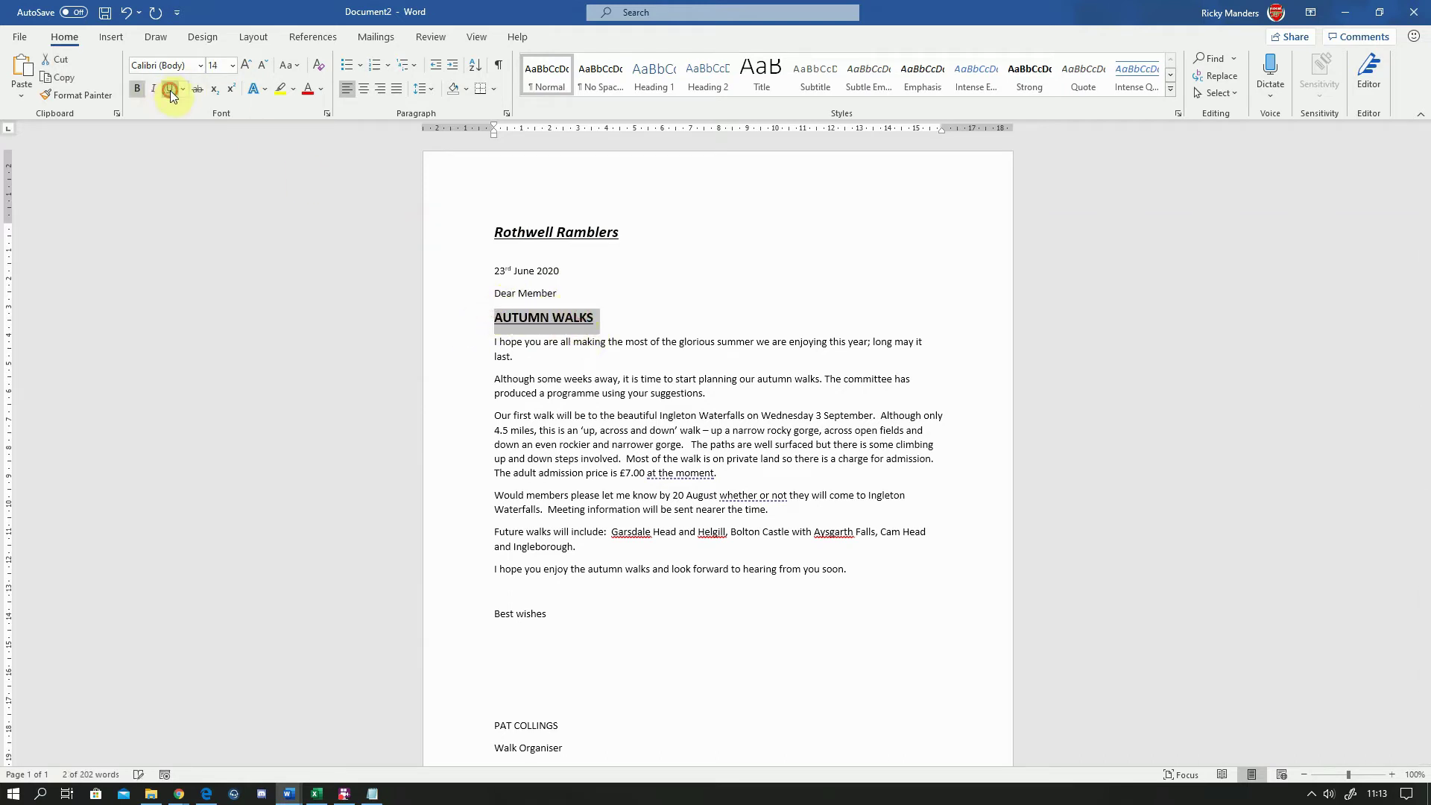
pyautogui.click(624, 280)
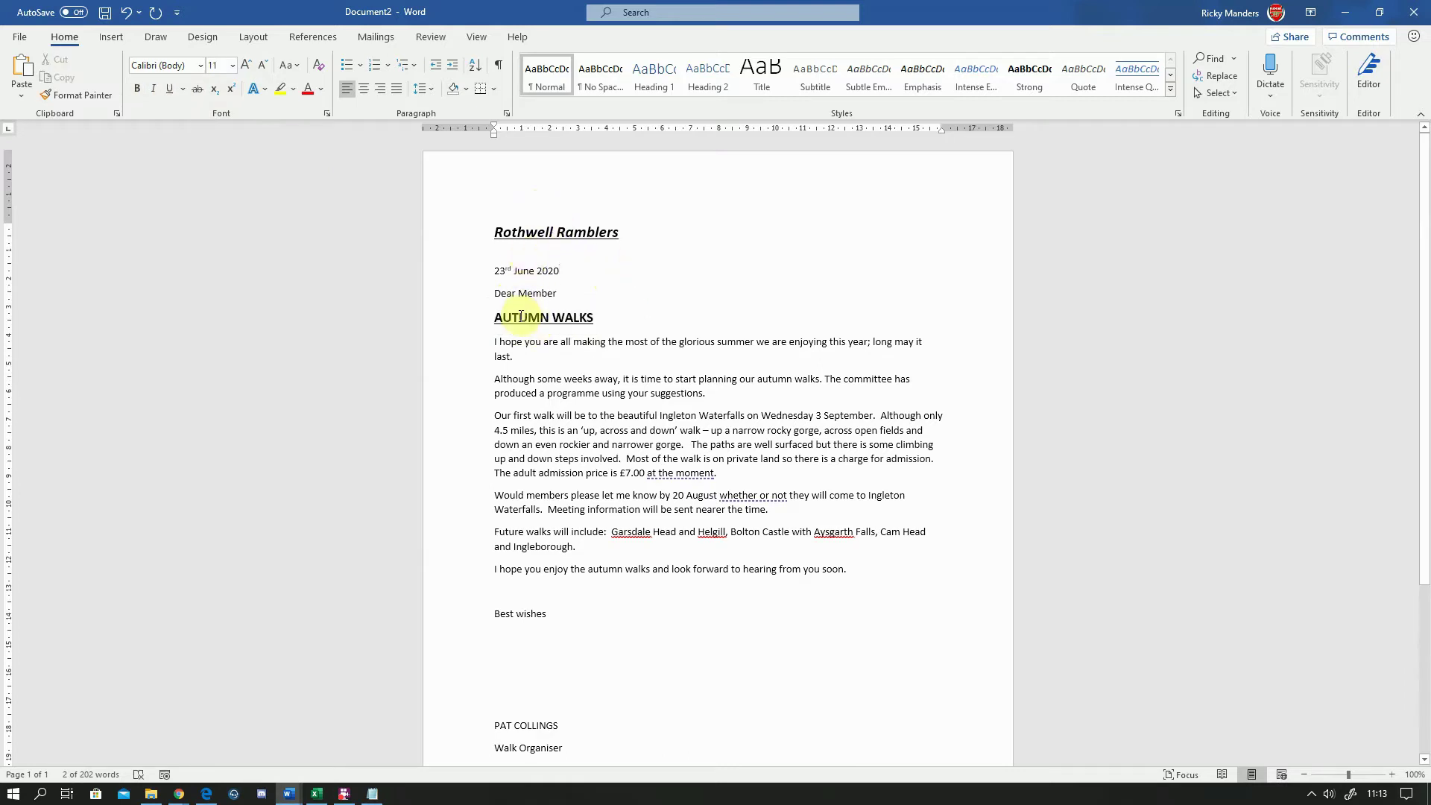
# - Increase the font size of the "Rothwell Ramblers" heading to 20 pt
pyautogui.click(520, 316)
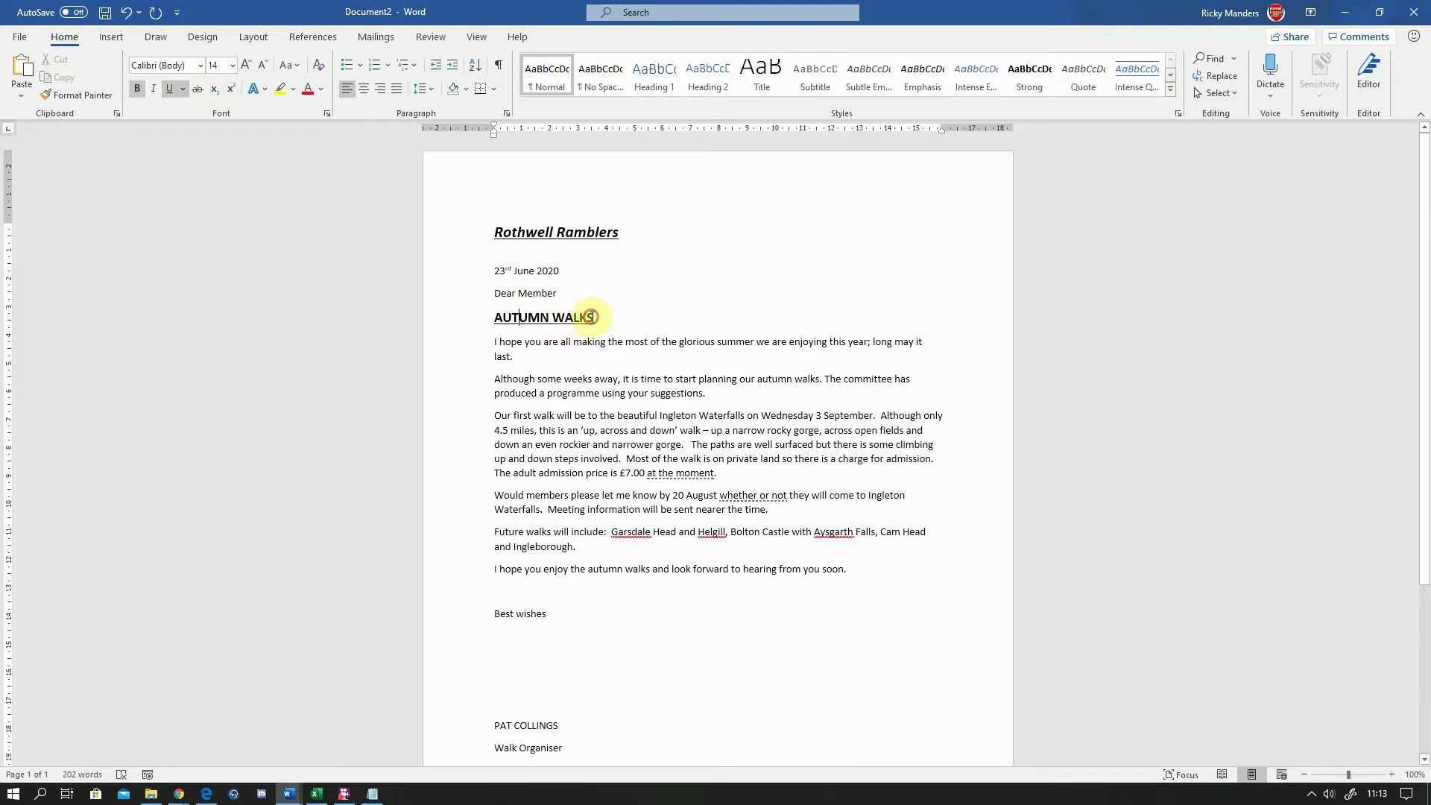
pyautogui.doubleClick(563, 228)
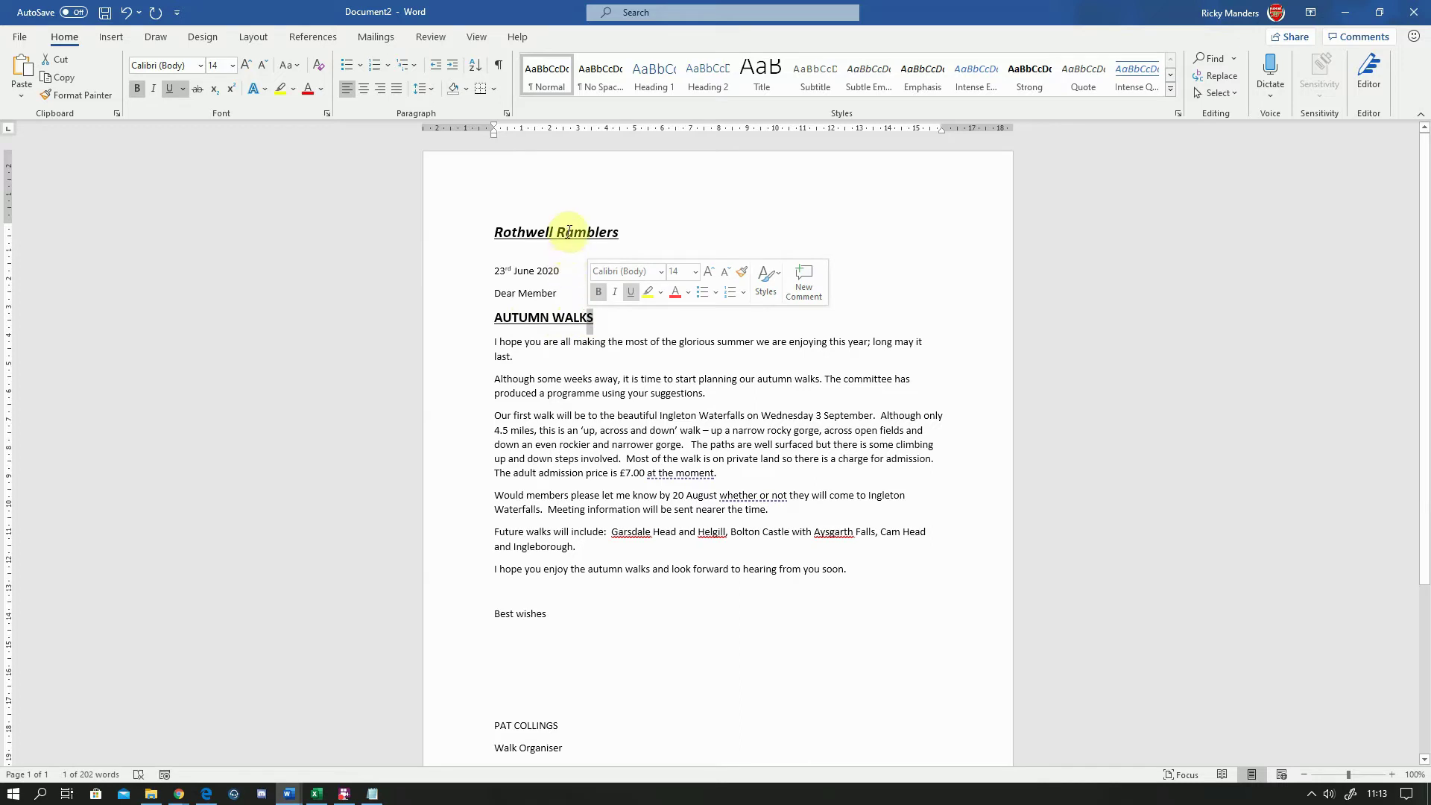
pyautogui.moveTo(492, 227); pyautogui.dragTo(611, 230)
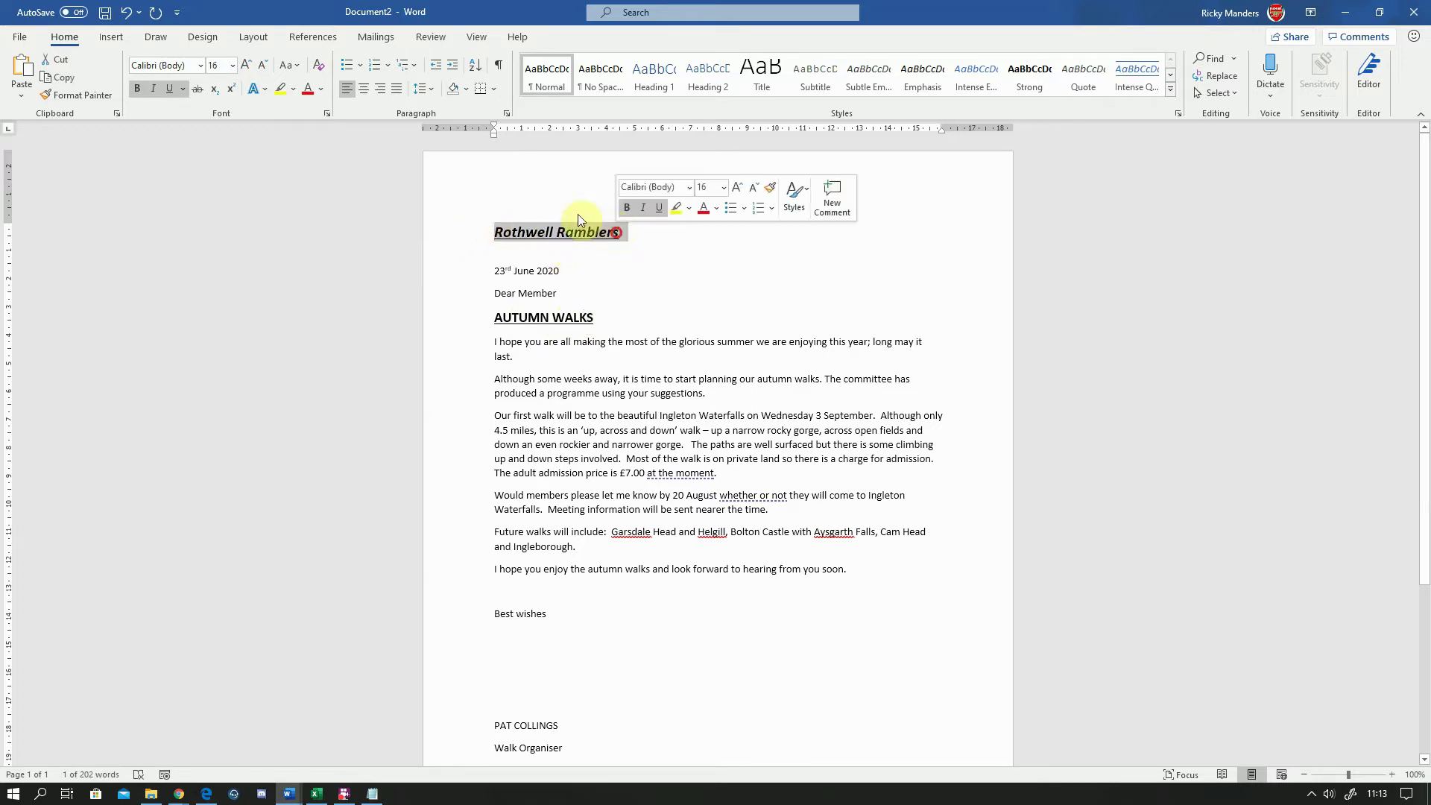
pyautogui.click(246, 69)
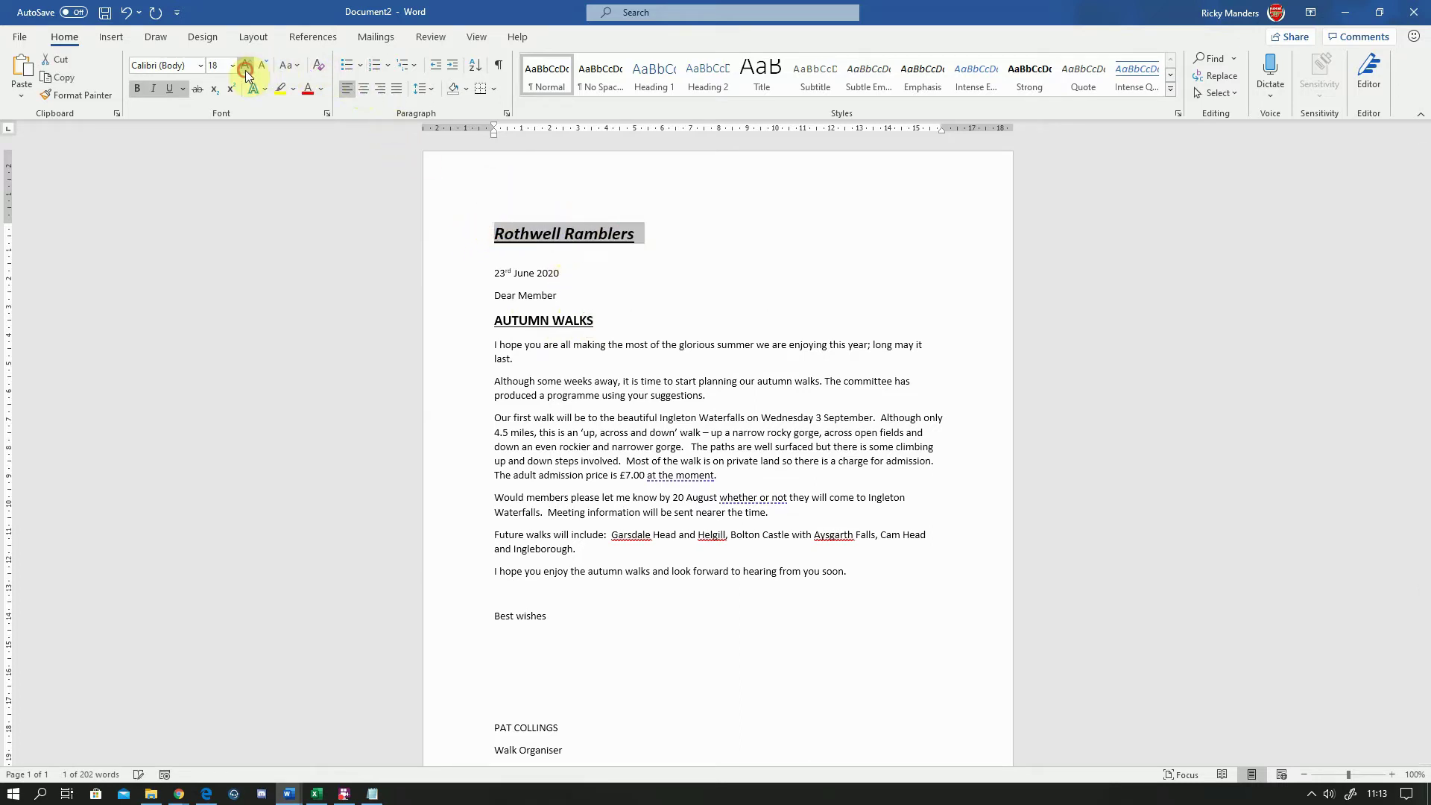
pyautogui.click(246, 67)
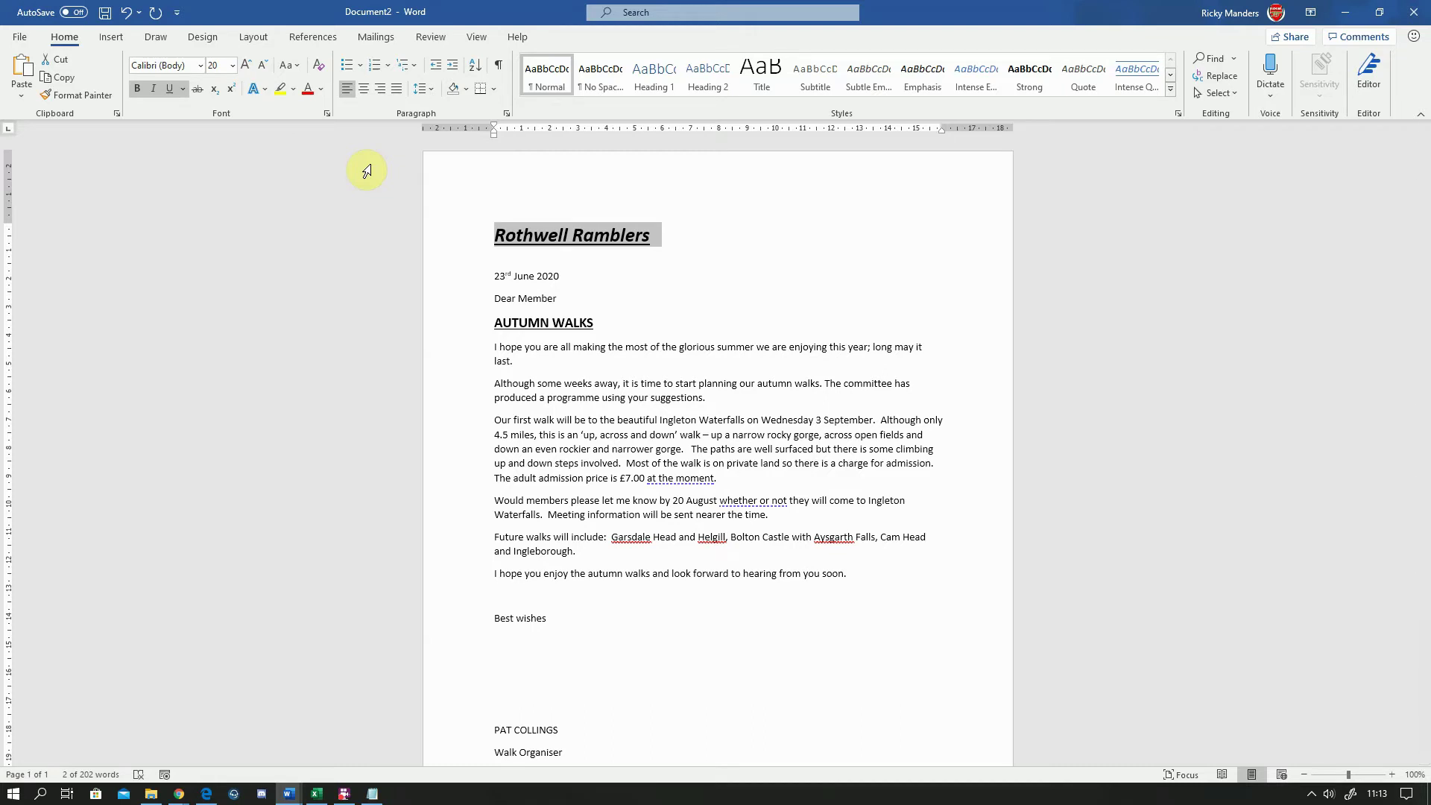
pyautogui.click(651, 347)
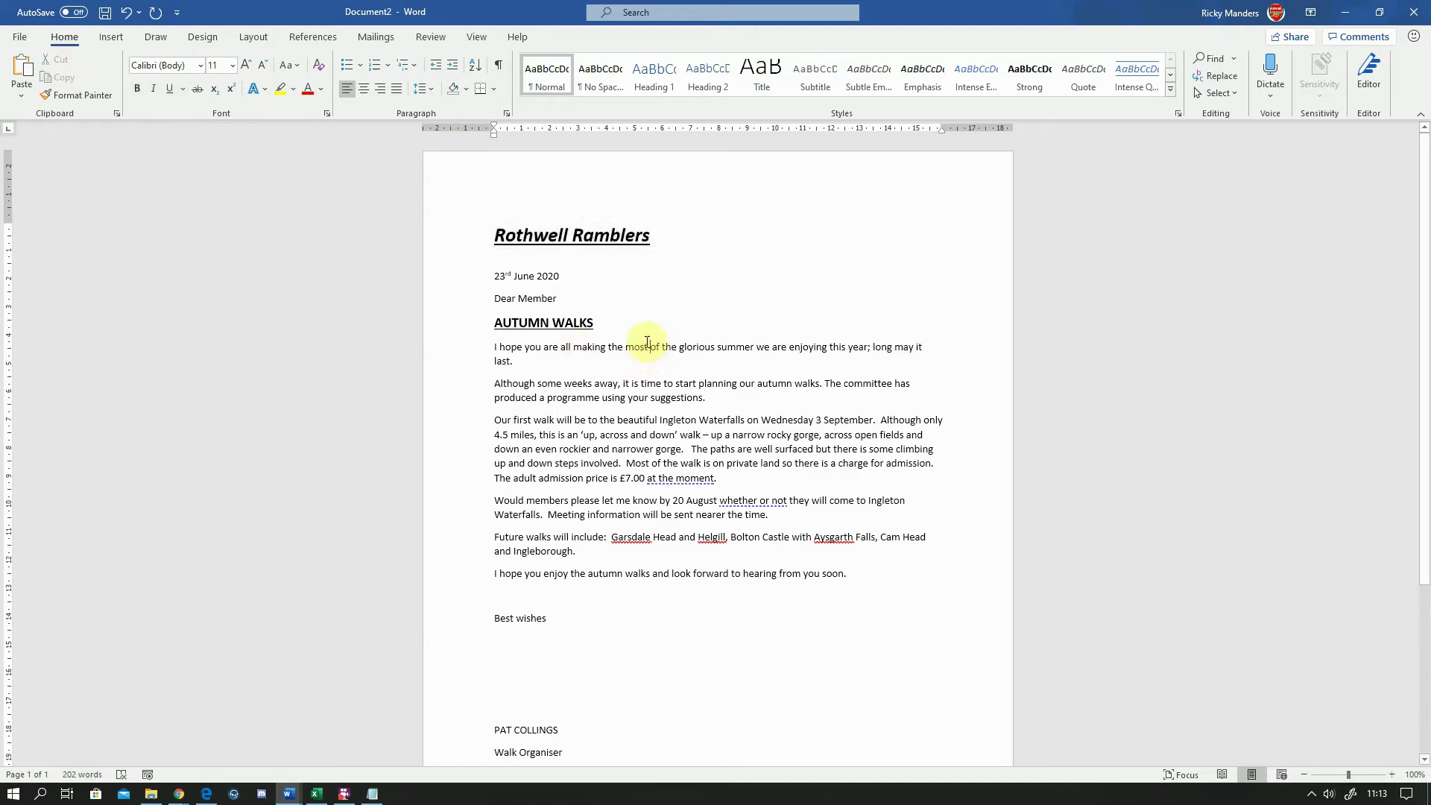
# - Make the walk date "Wednesday 3 September" bold in the letter's third body paragraph
pyautogui.scroll(-1, 593, 361)
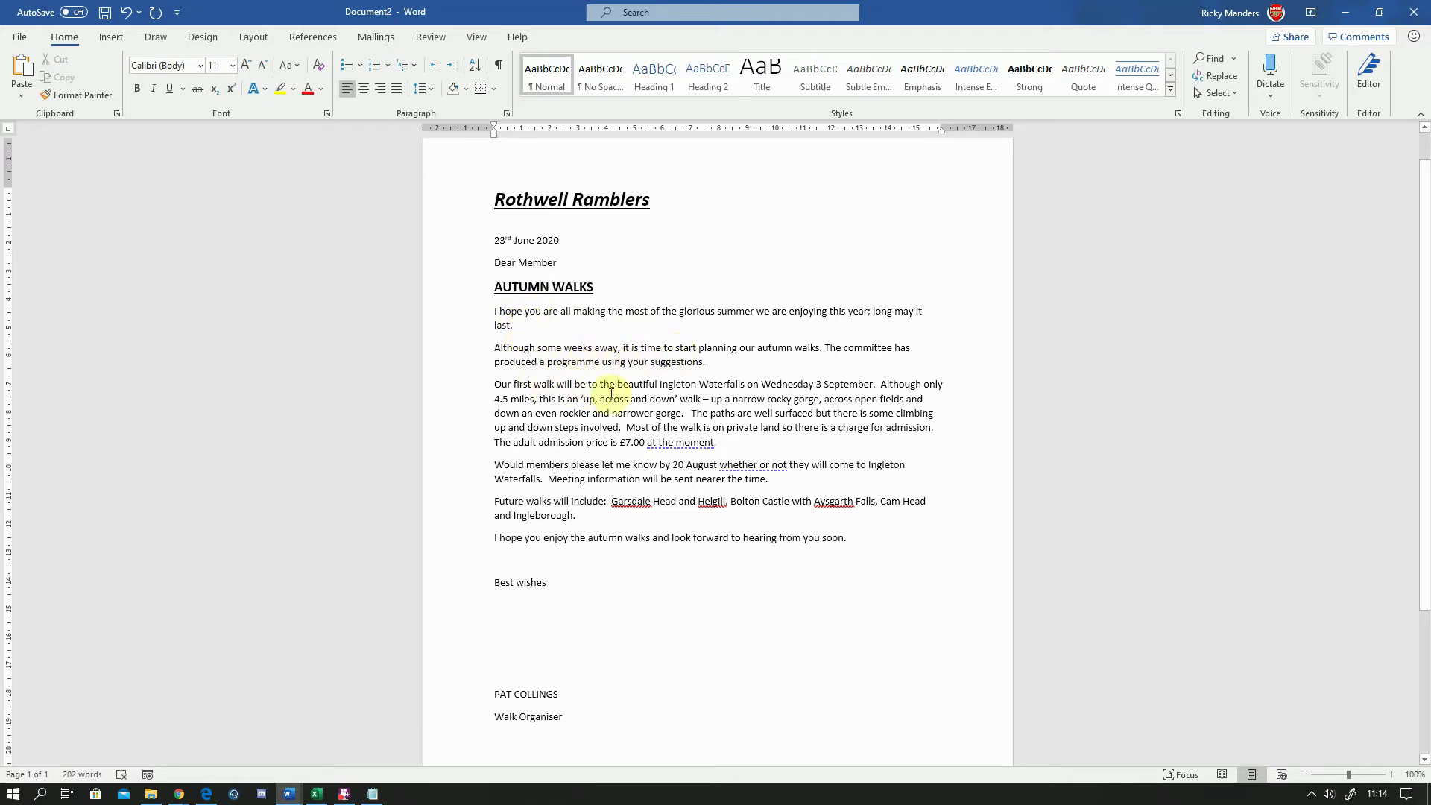
pyautogui.moveTo(762, 386); pyautogui.dragTo(864, 387)
pyautogui.click(137, 89)
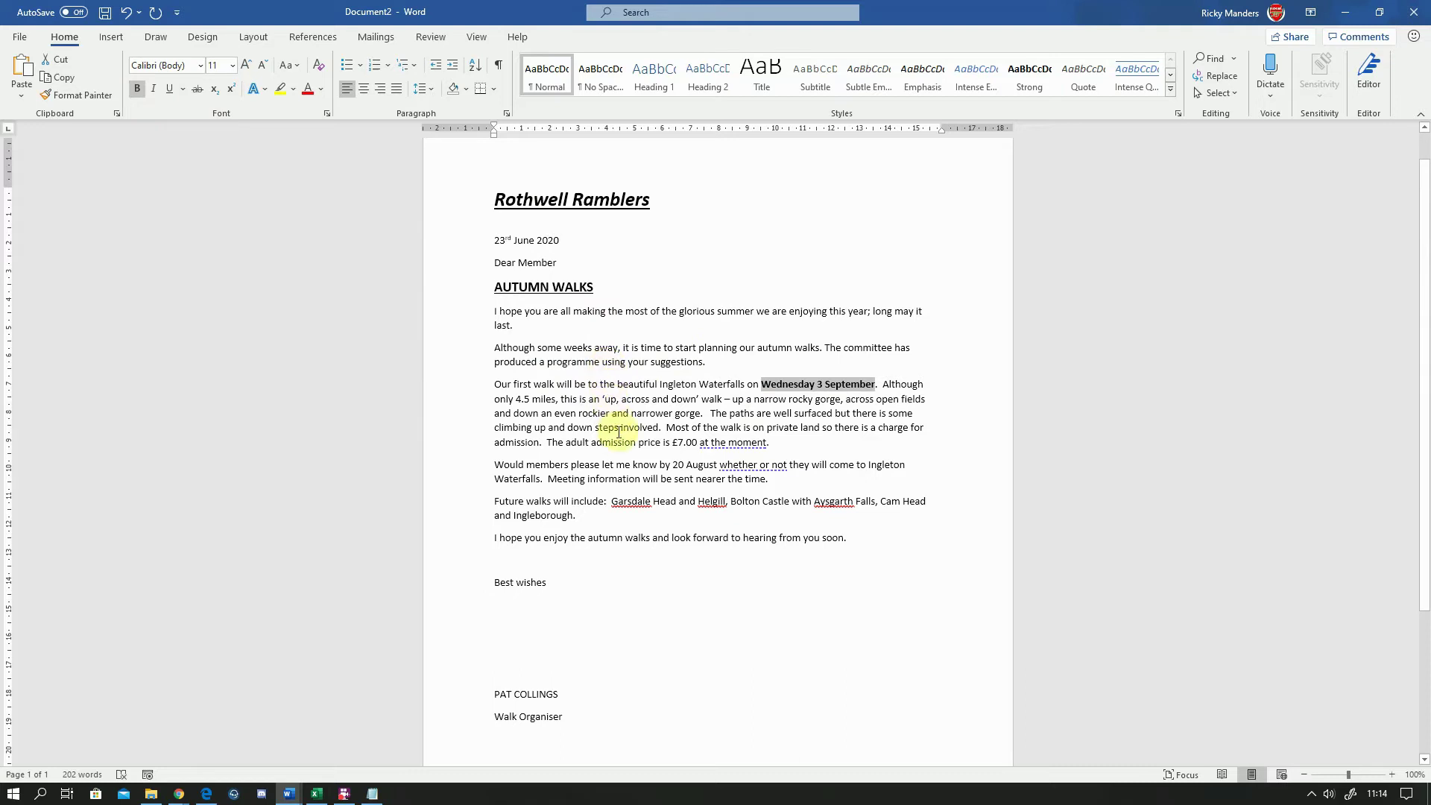
# - Make "The adult admission price is £7.00" bold and underlined, with its font colour set to black
pyautogui.moveTo(656, 443); pyautogui.dragTo(699, 443)
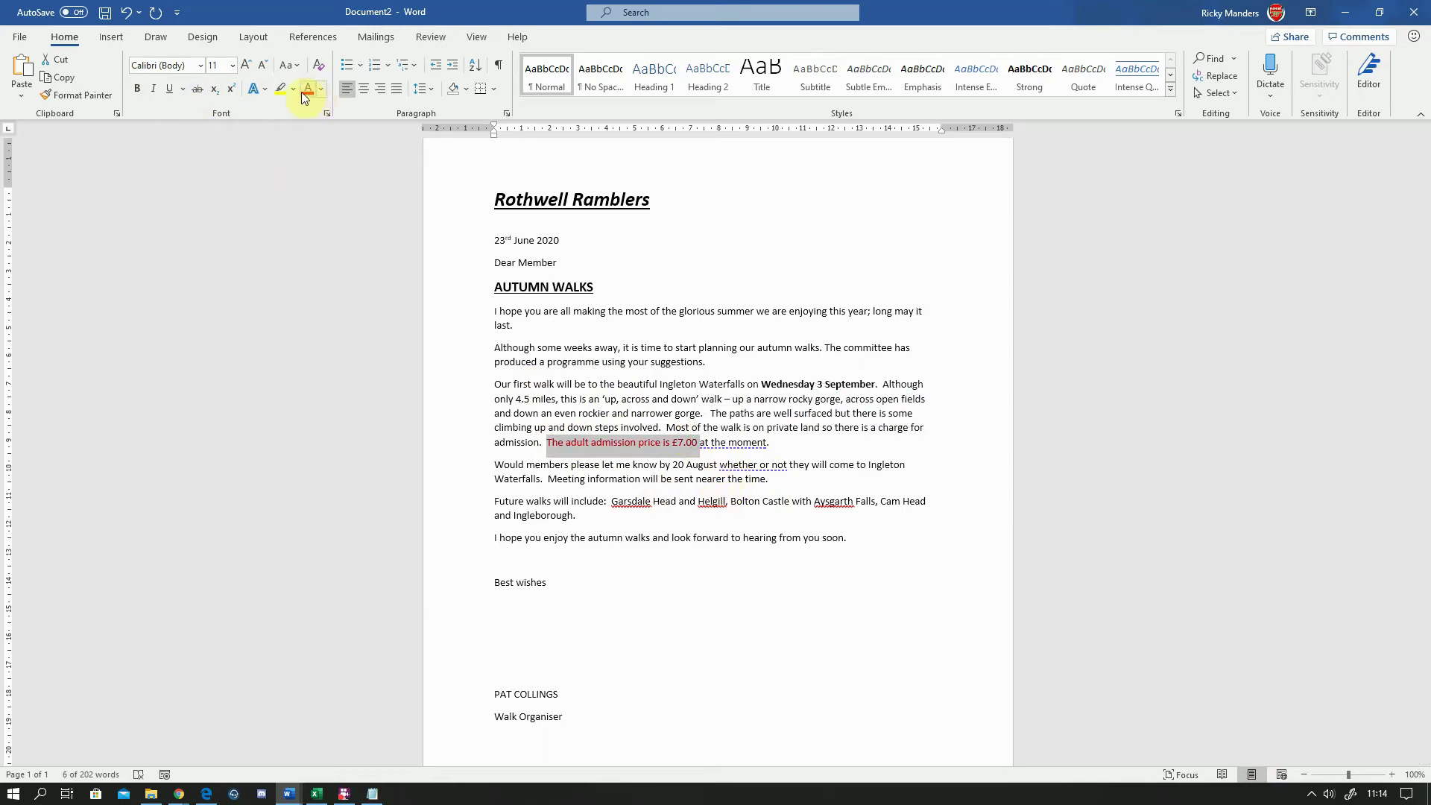
pyautogui.click(142, 88)
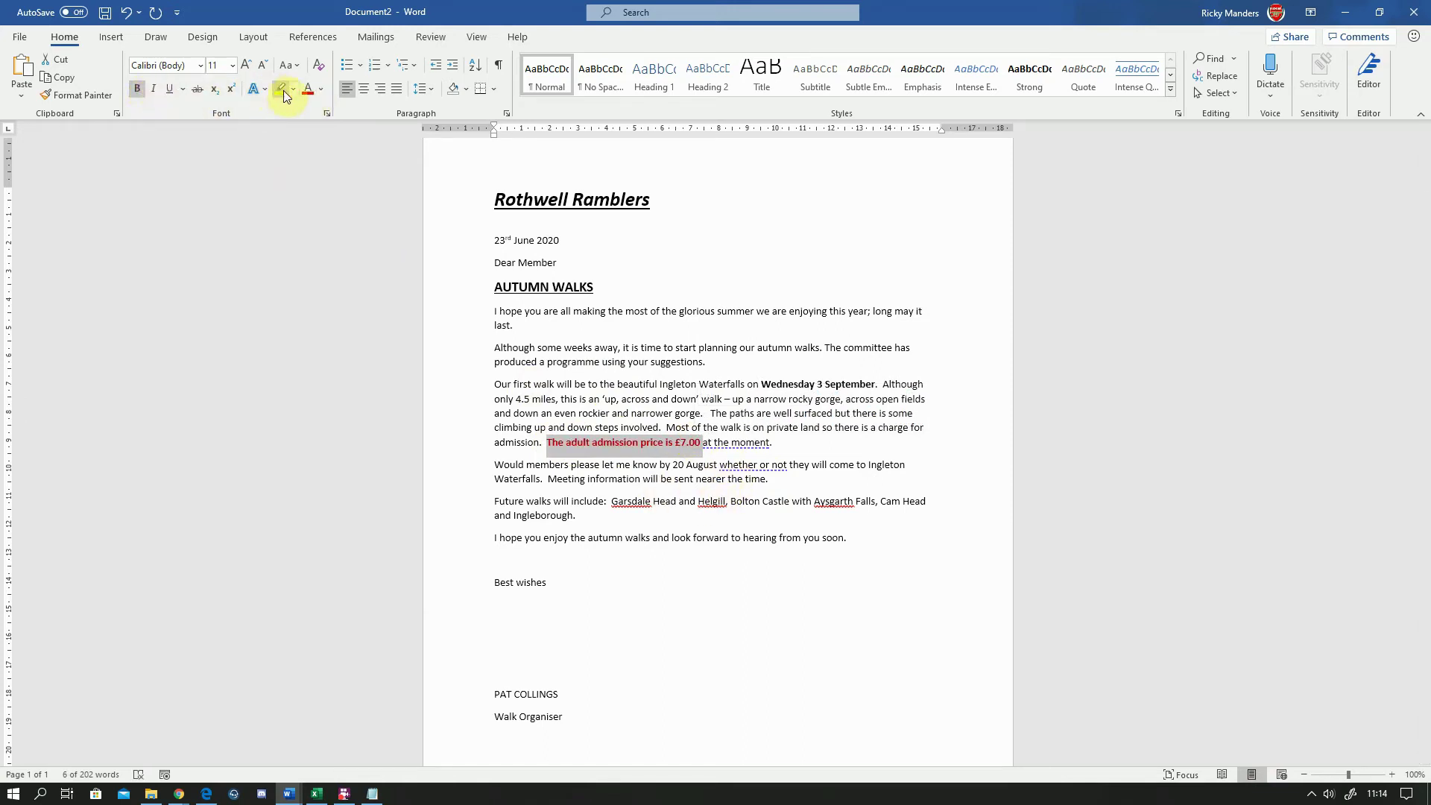
pyautogui.click(320, 93)
pyautogui.click(328, 109)
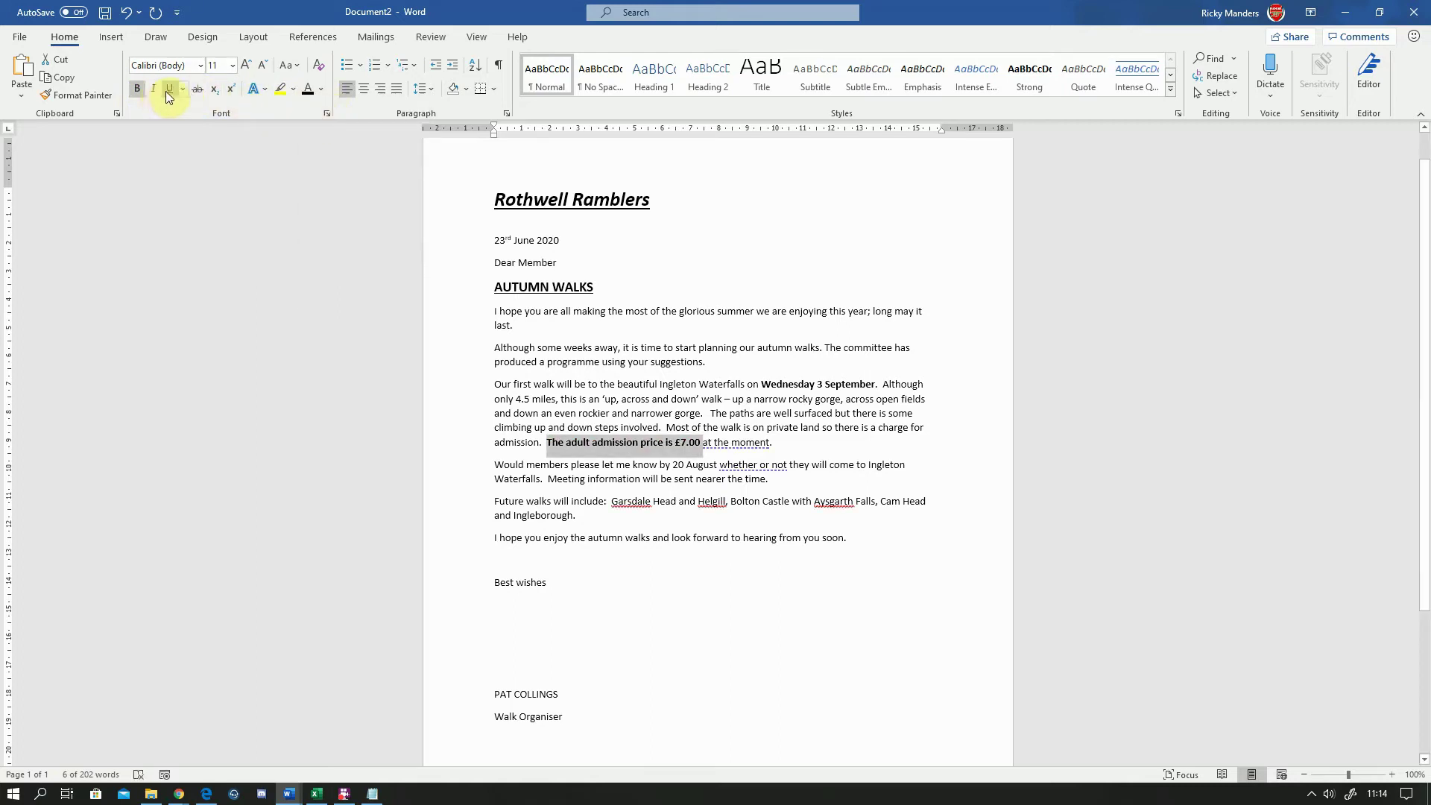
pyautogui.click(819, 443)
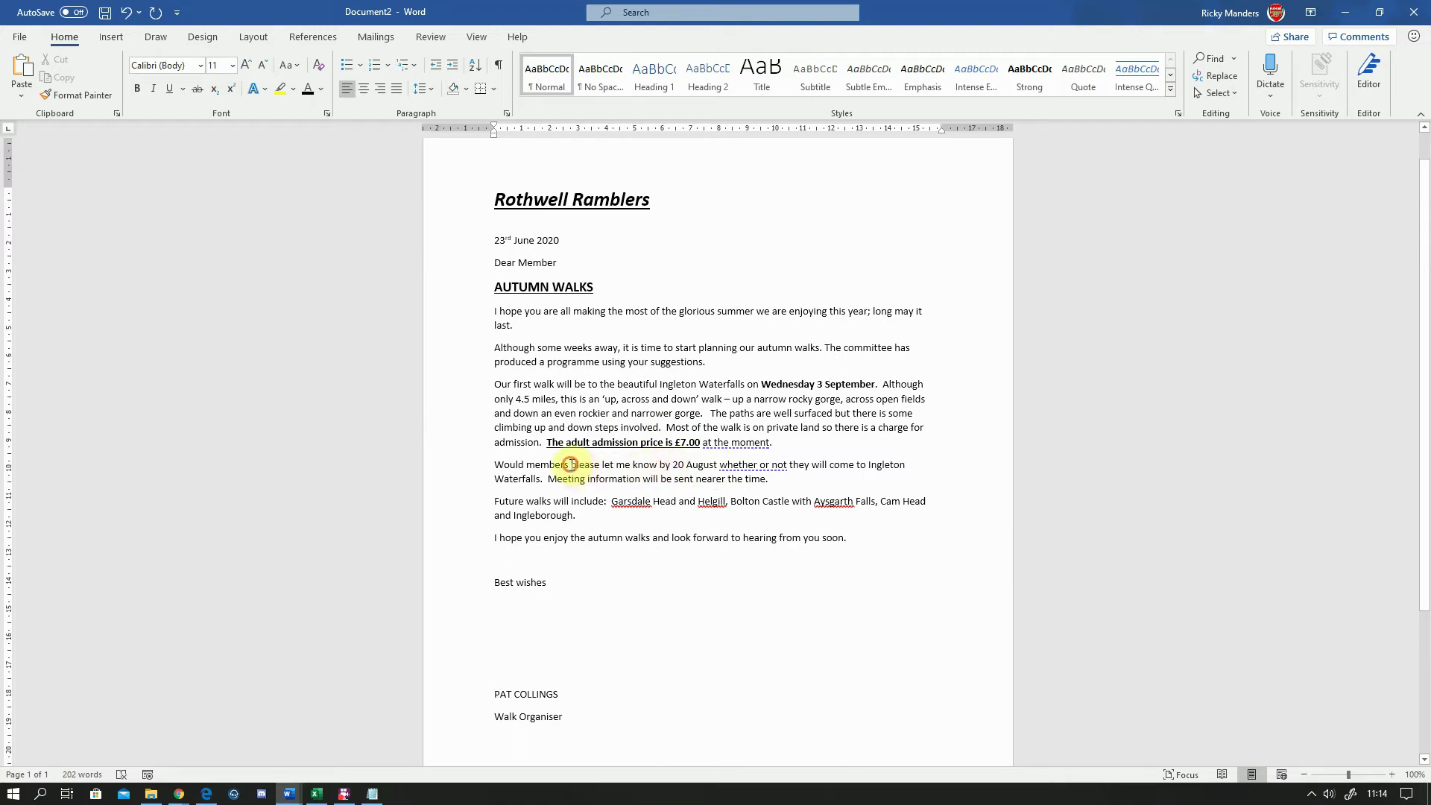
# - Make the phrase "please let me know by 20 August" red and bold
pyautogui.moveTo(570, 465); pyautogui.dragTo(725, 465)
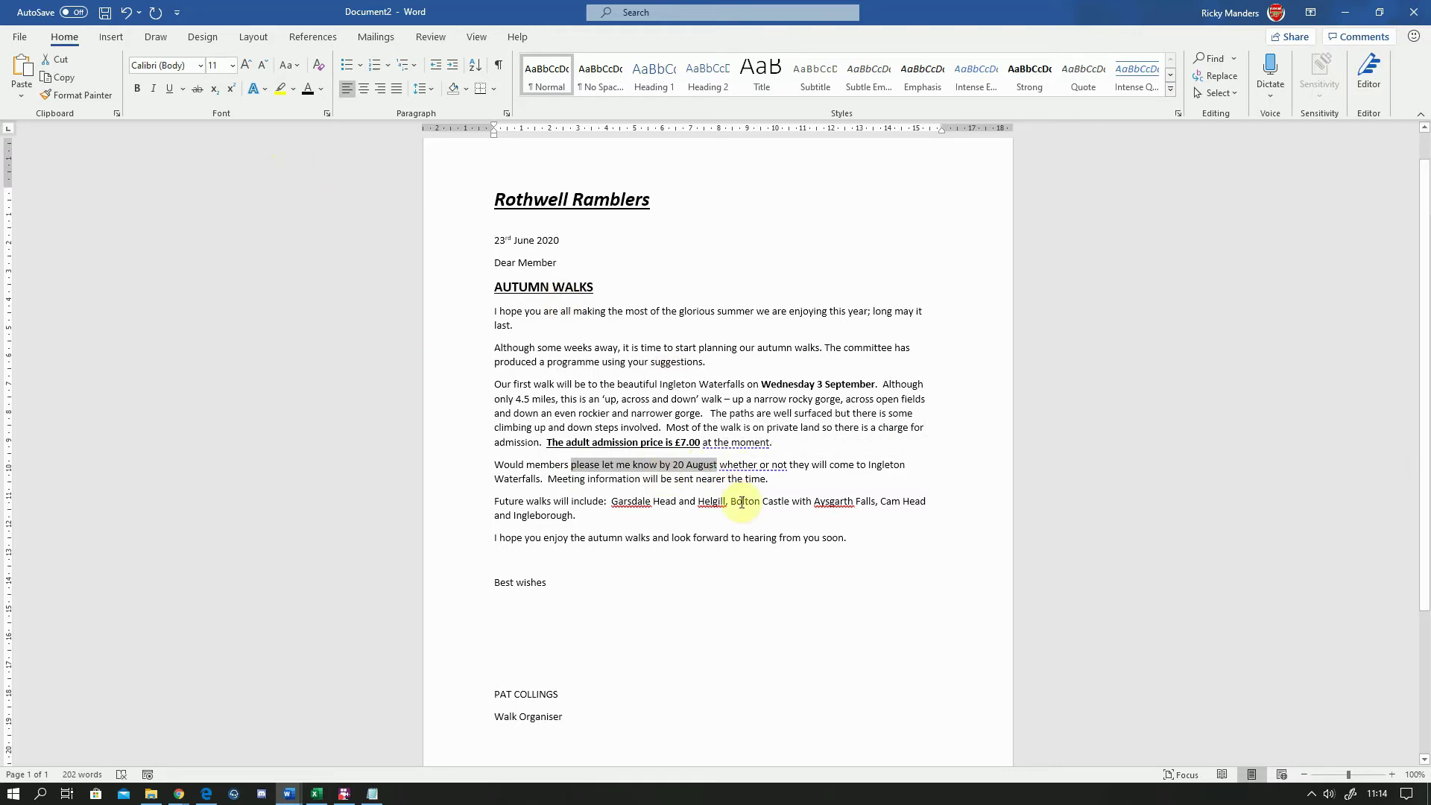
pyautogui.click(321, 89)
pyautogui.click(320, 252)
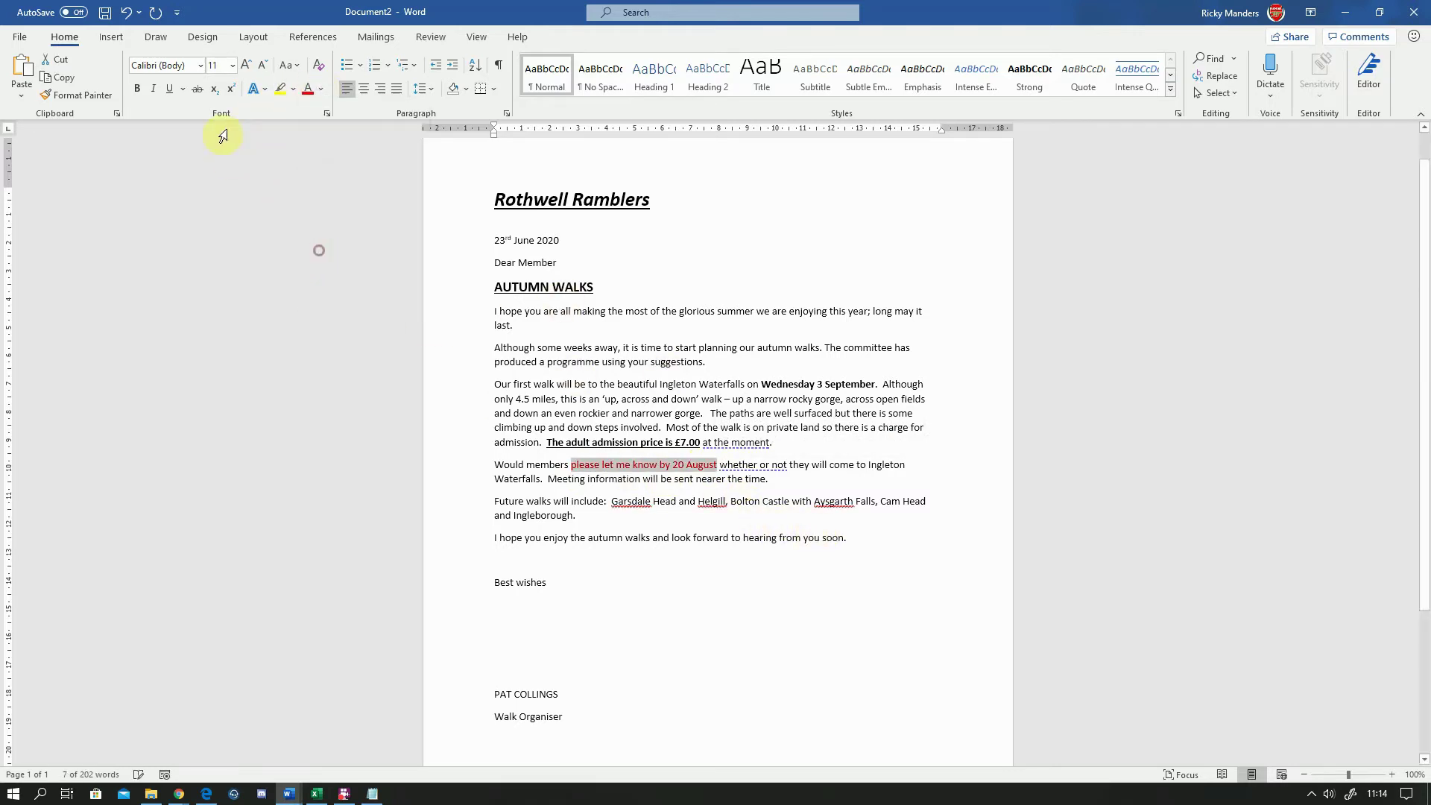
pyautogui.click(140, 88)
pyautogui.click(792, 430)
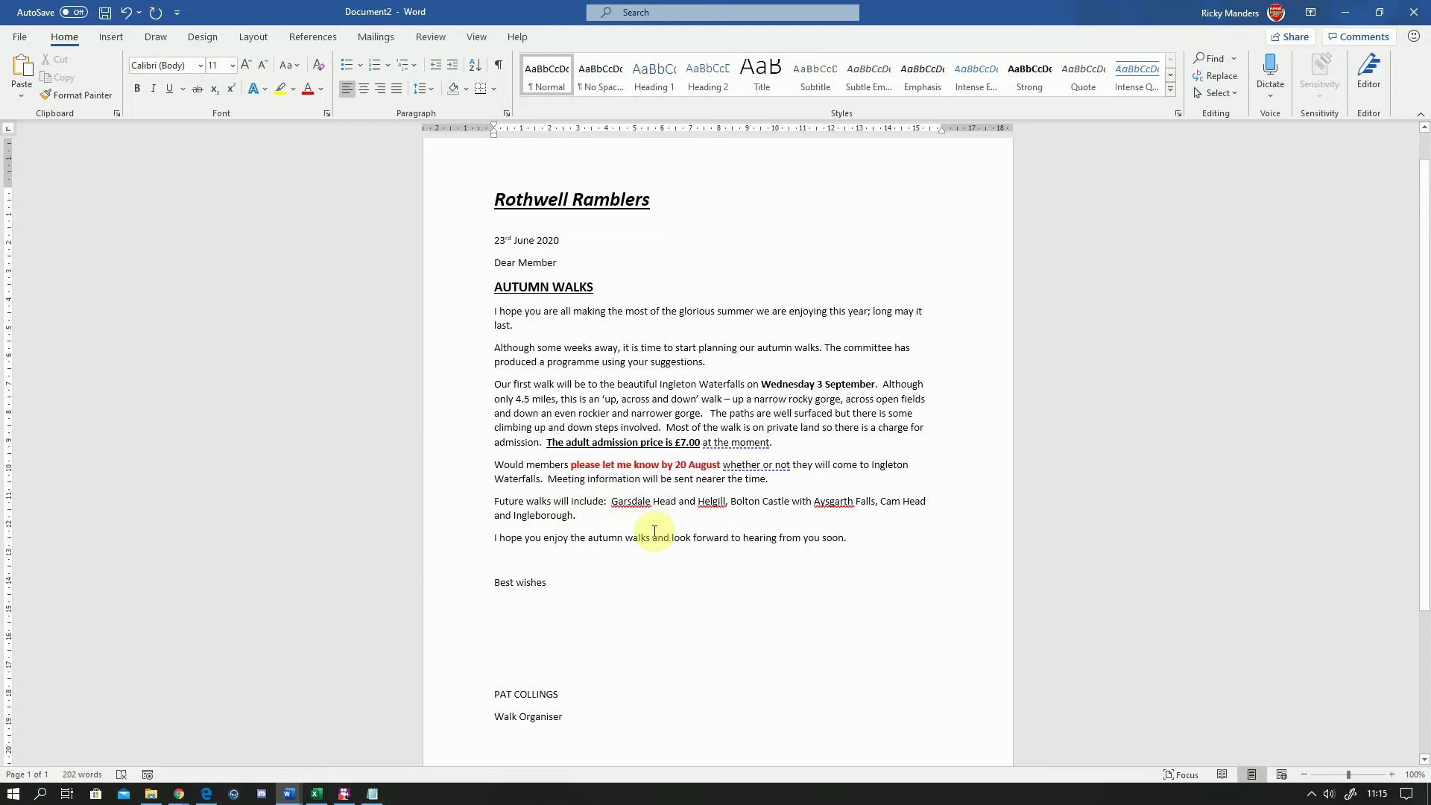
# - Put the three future walks on separate lines below "Future walks will include:" without the separating commas, and remove one blank line below "Best wishes"
pyautogui.press('Return')
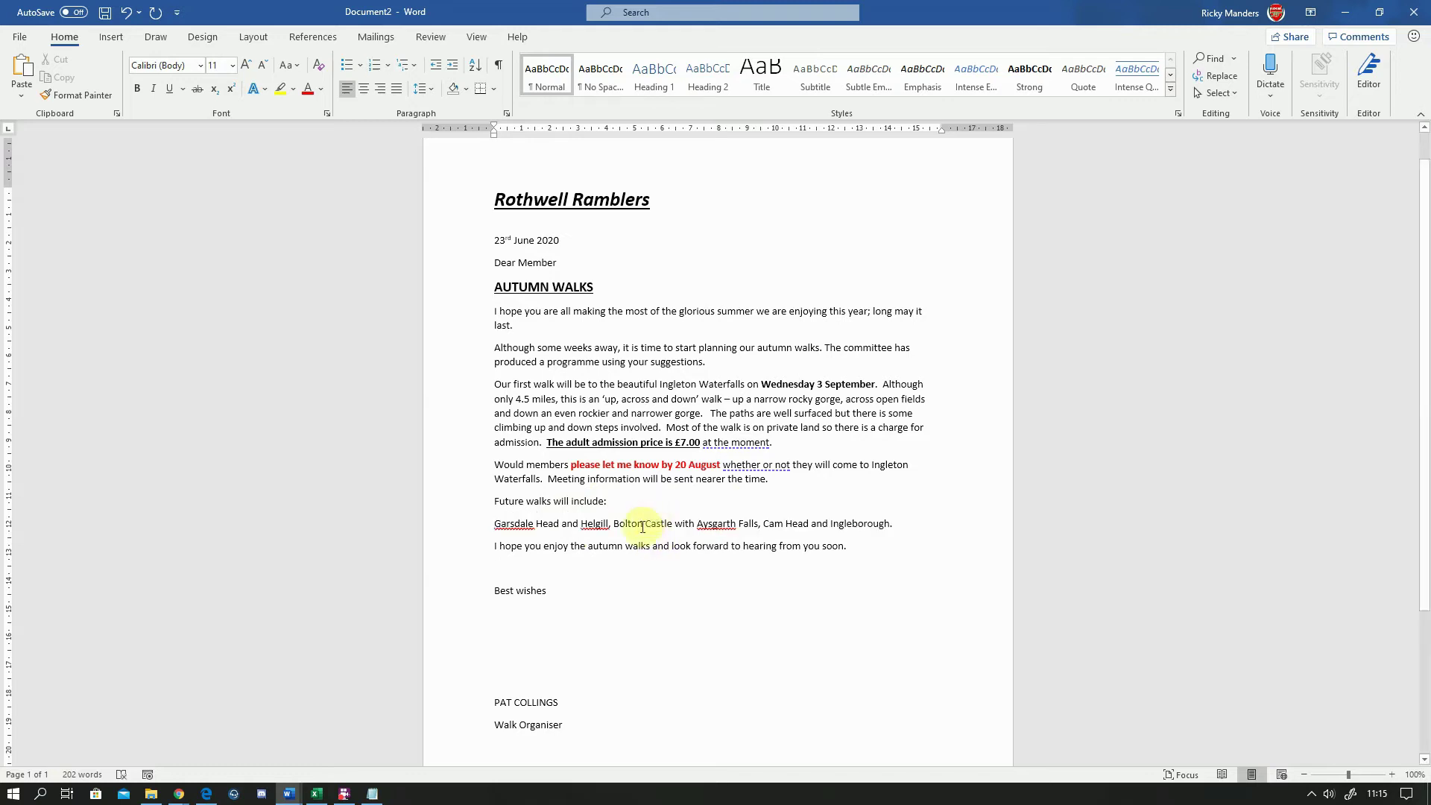
pyautogui.click(611, 525)
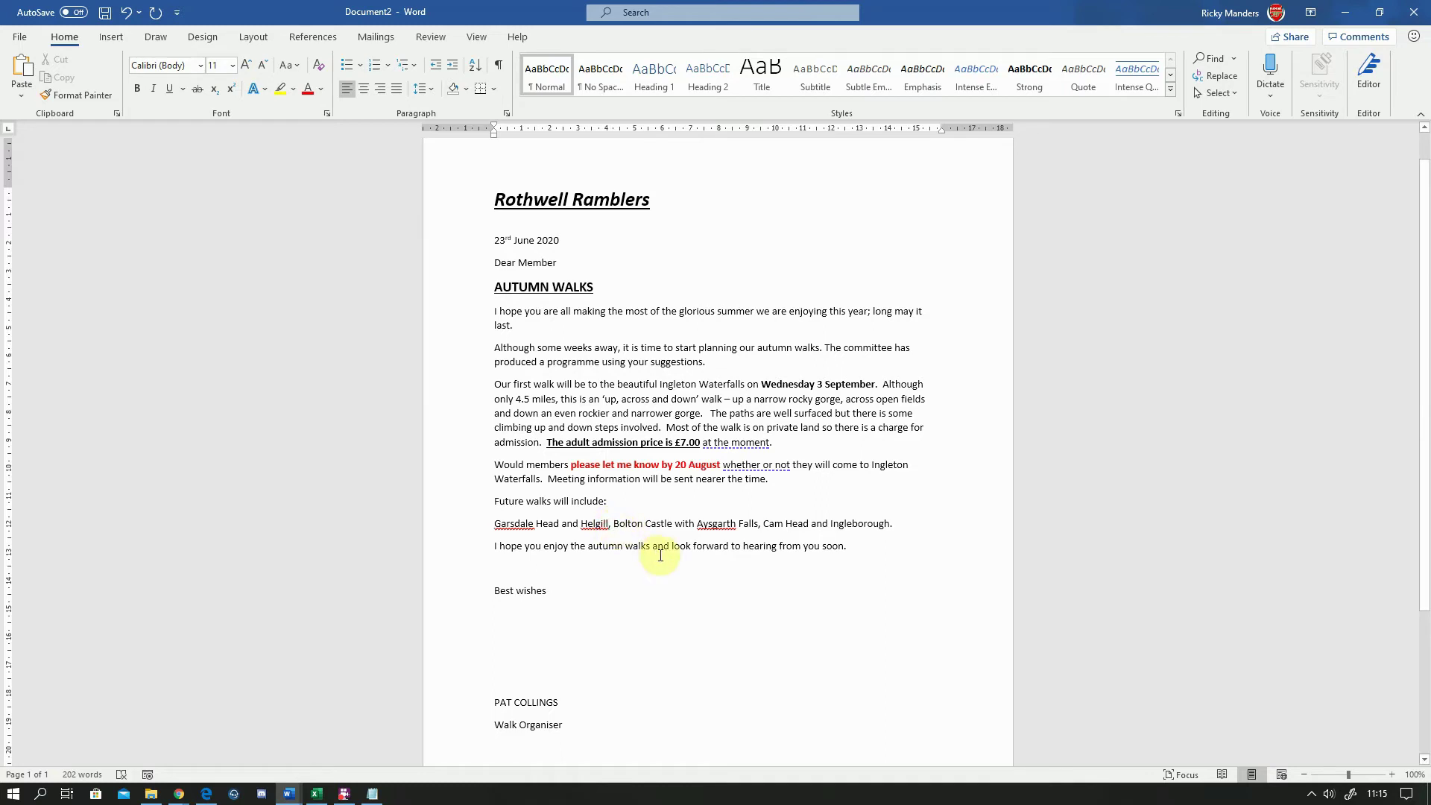
pyautogui.press('Delete')
pyautogui.press('Delete')
pyautogui.press('Return')
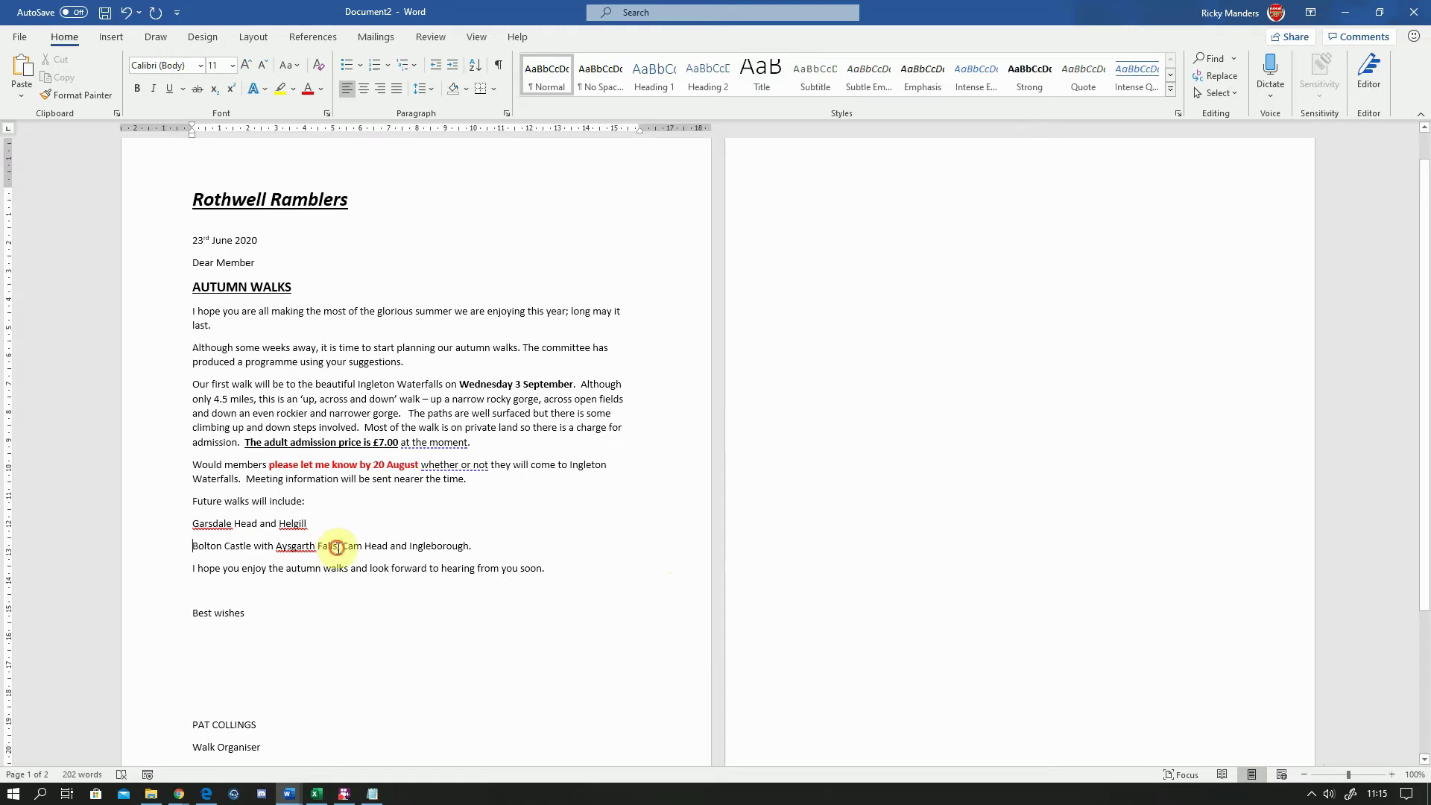
pyautogui.click(337, 548)
pyautogui.press('Delete')
pyautogui.press('Delete')
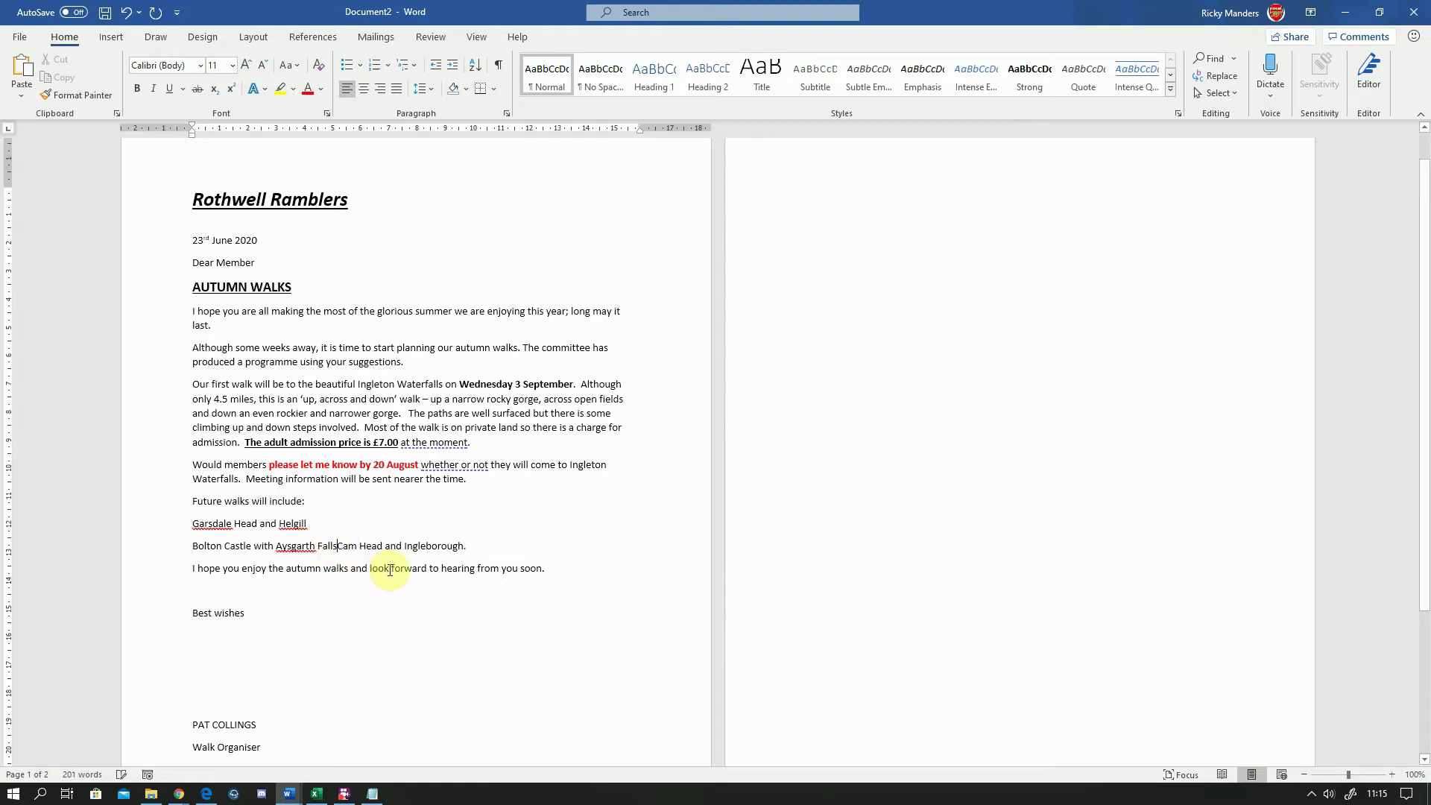
pyautogui.press('Return')
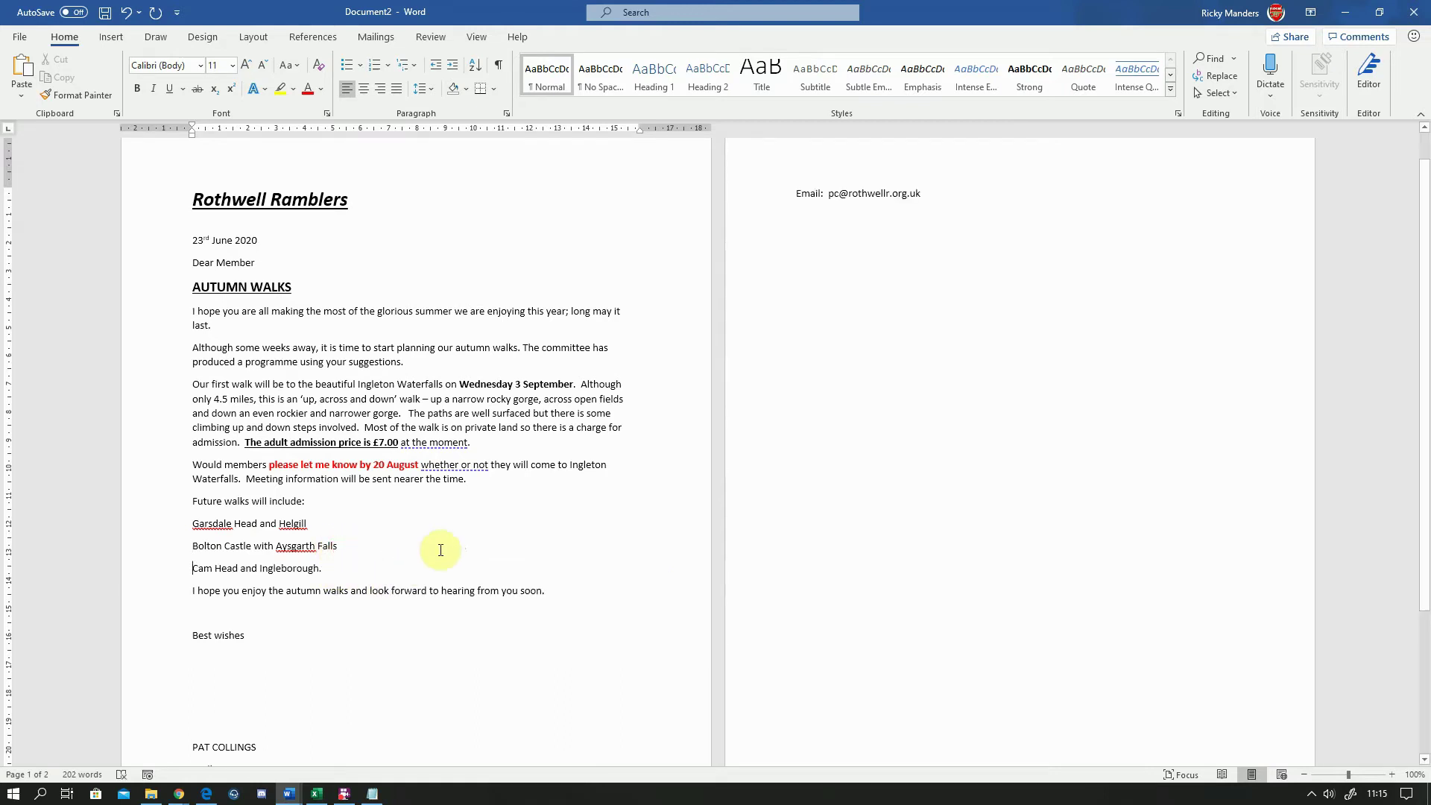
pyautogui.scroll(-1, 444, 639)
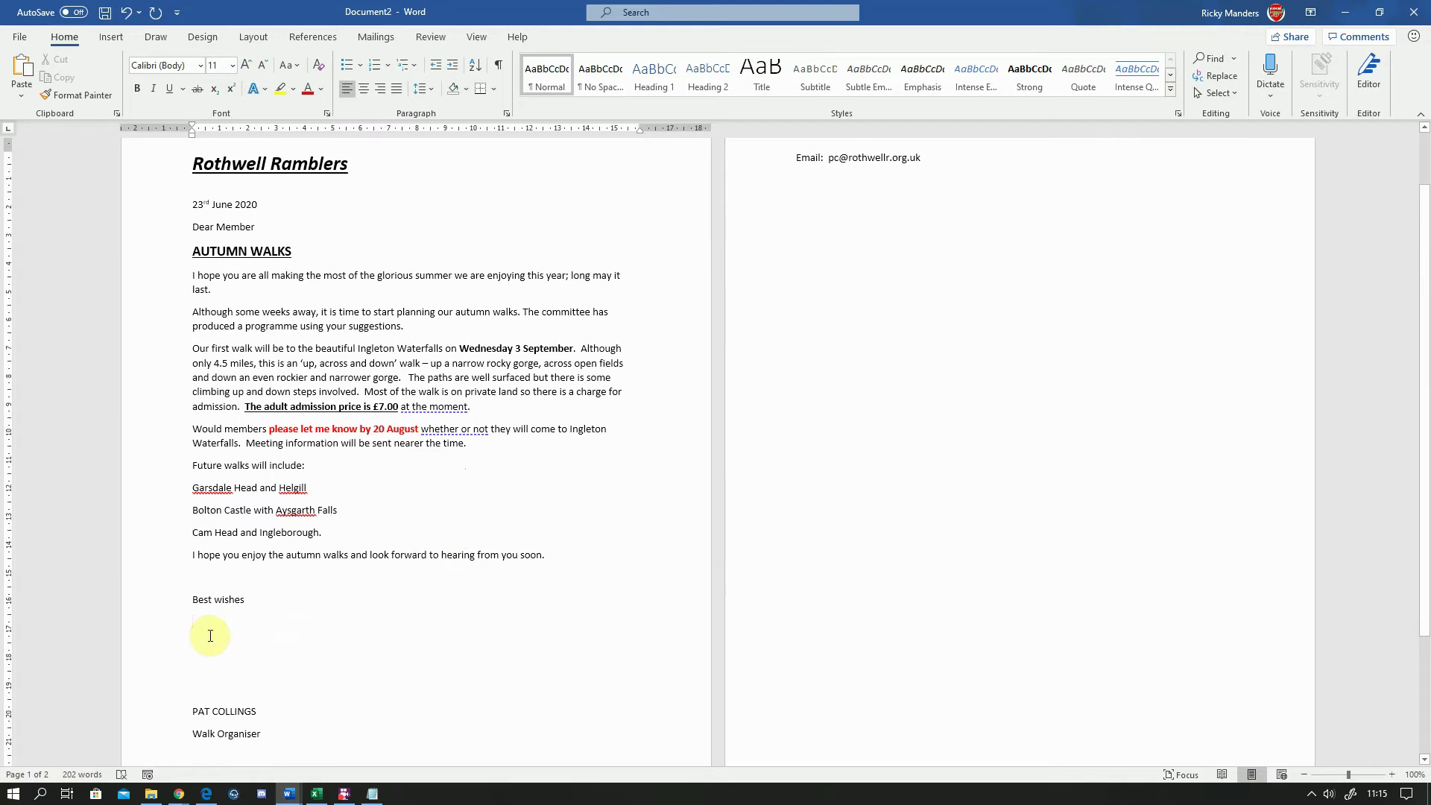
pyautogui.press('Delete')
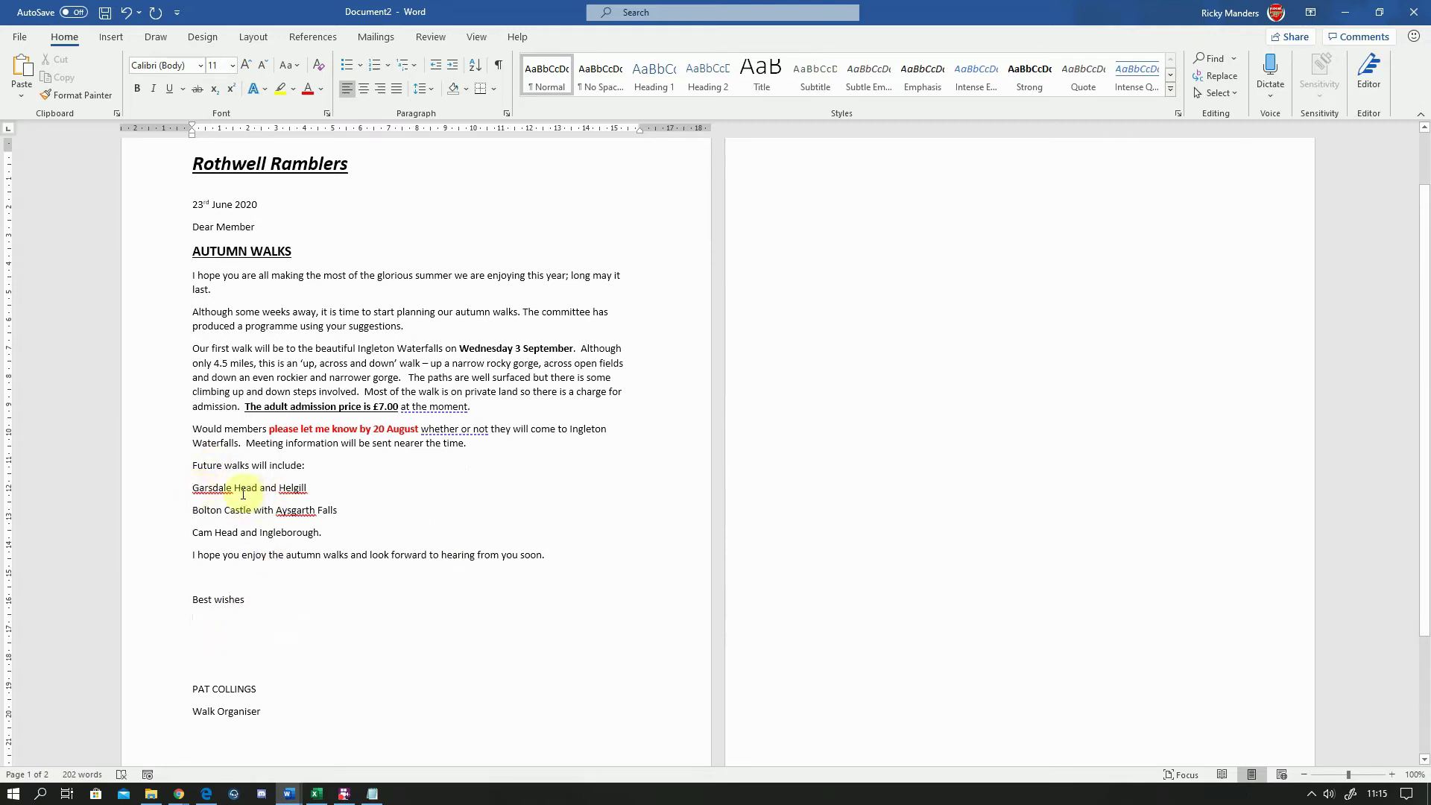
# - Remove the full stop after "Ingleborough" and format the three future walk lines as a bulleted list
pyautogui.moveTo(195, 489); pyautogui.dragTo(338, 507)
pyautogui.doubleClick(268, 488)
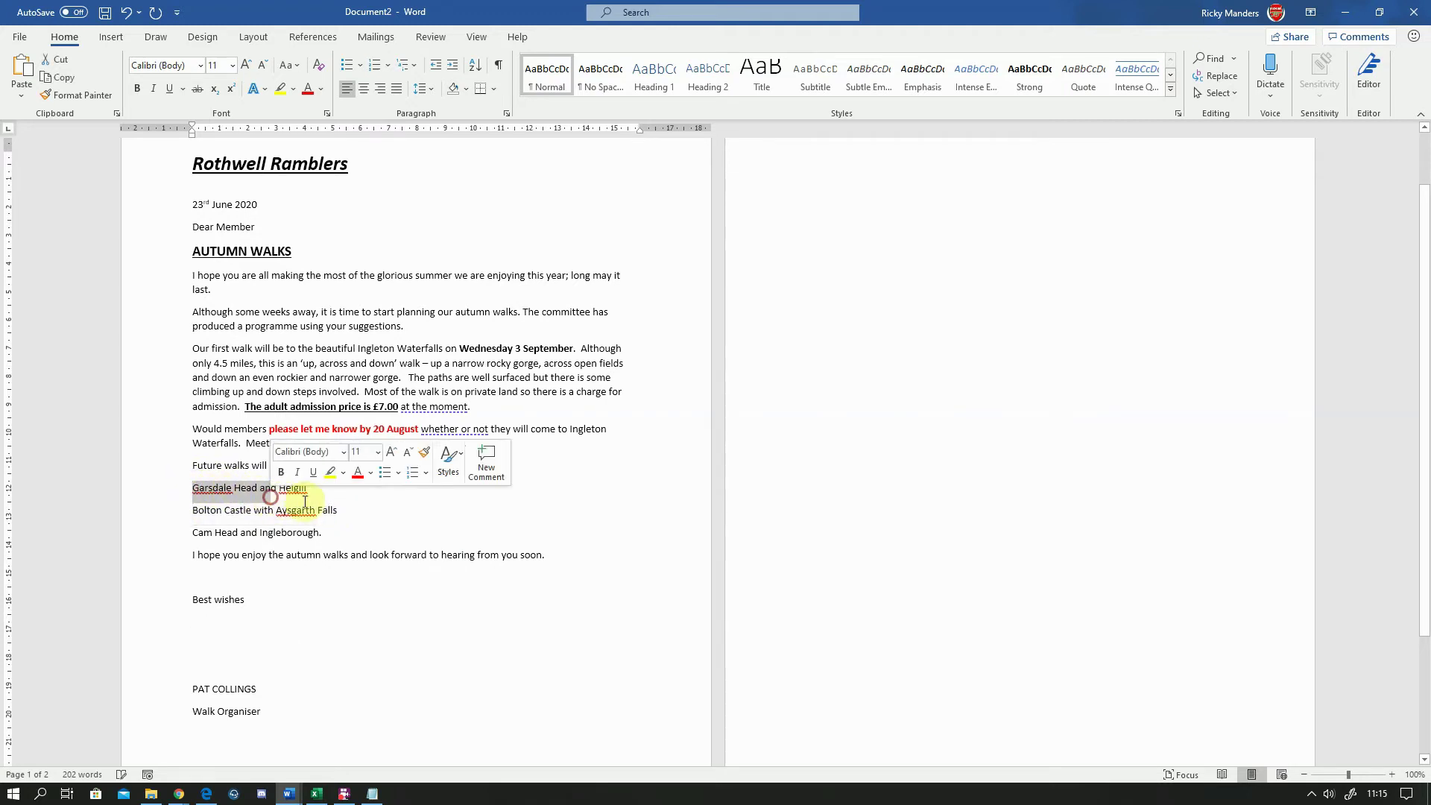
pyautogui.click(316, 497)
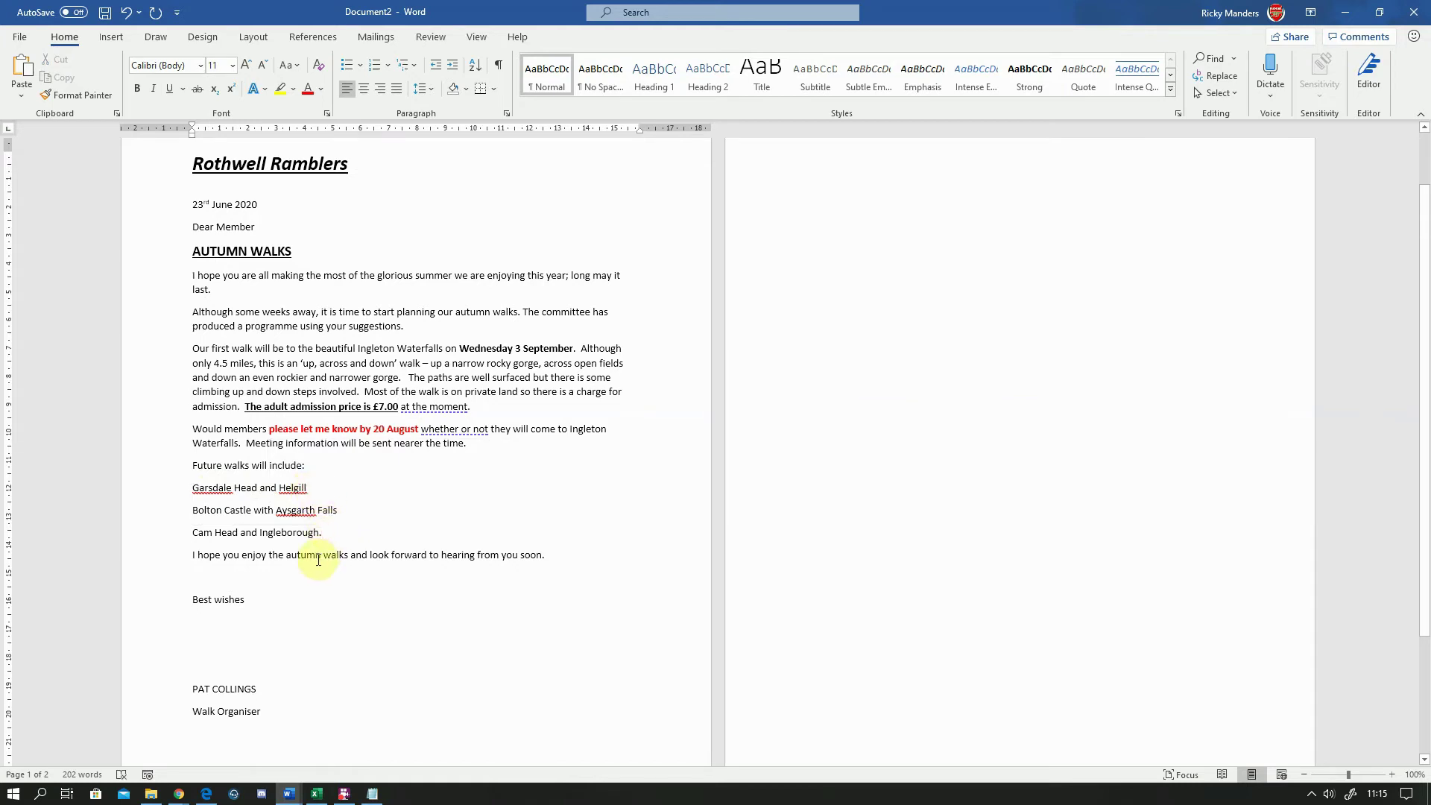
pyautogui.press('BackSpace')
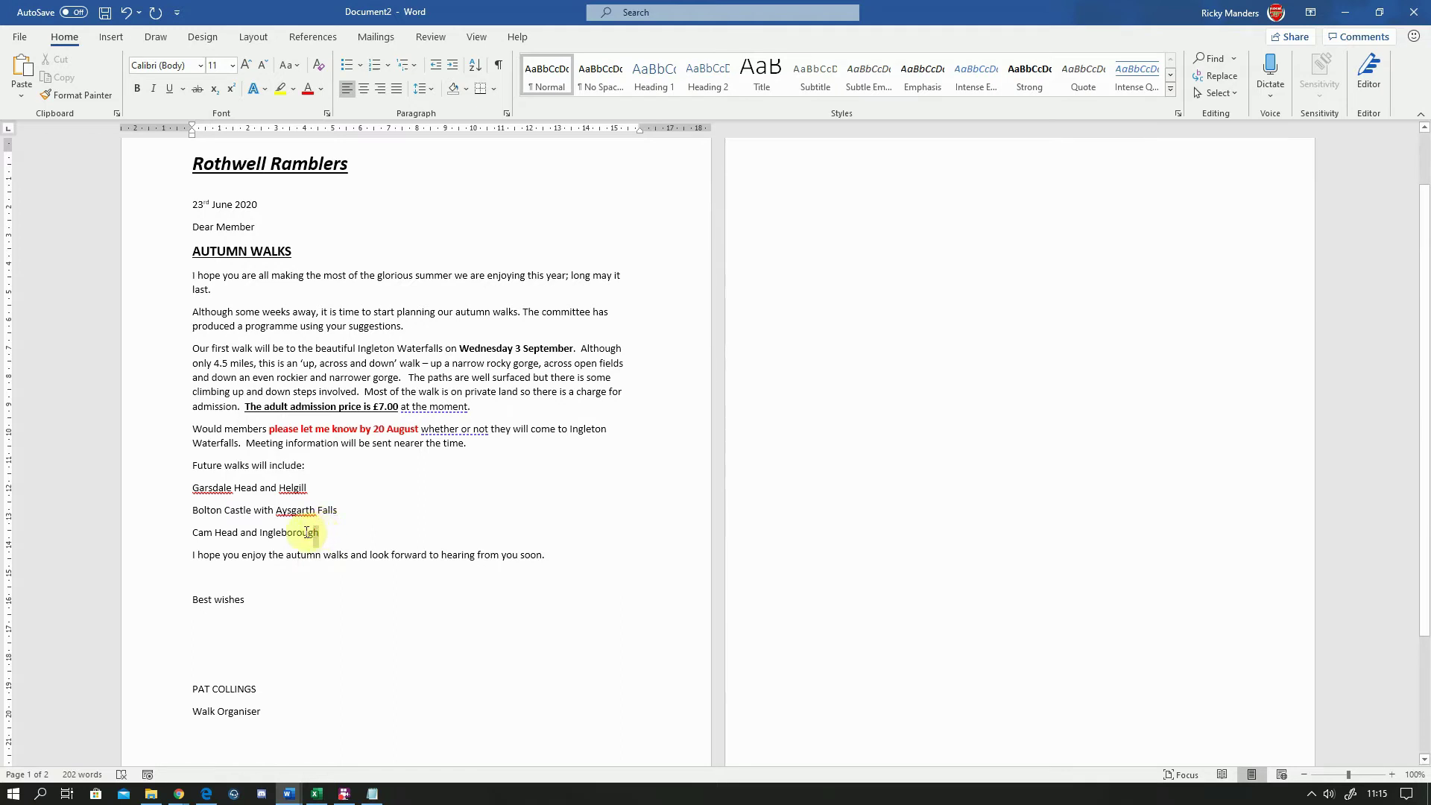
pyautogui.moveTo(325, 534); pyautogui.dragTo(205, 496)
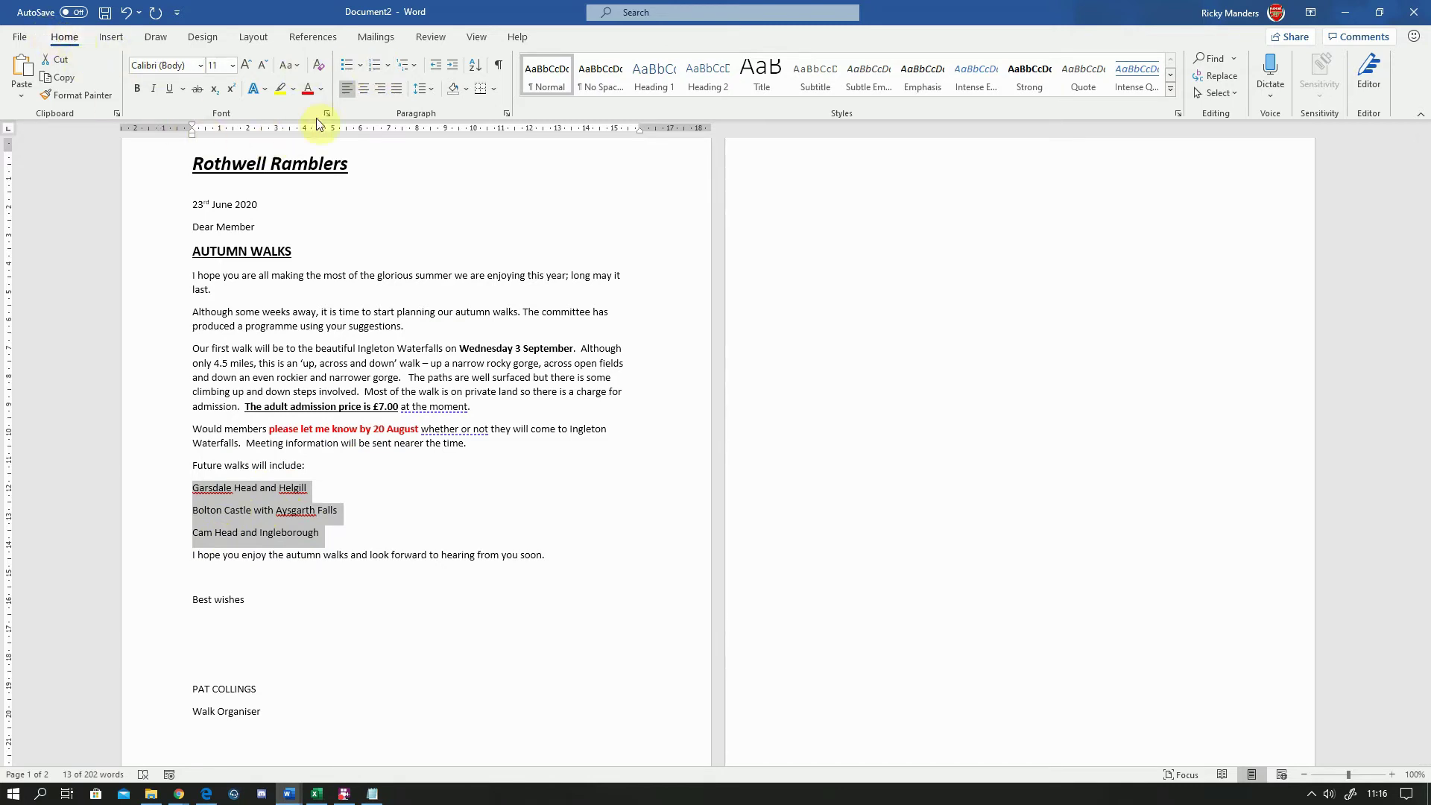
pyautogui.click(350, 67)
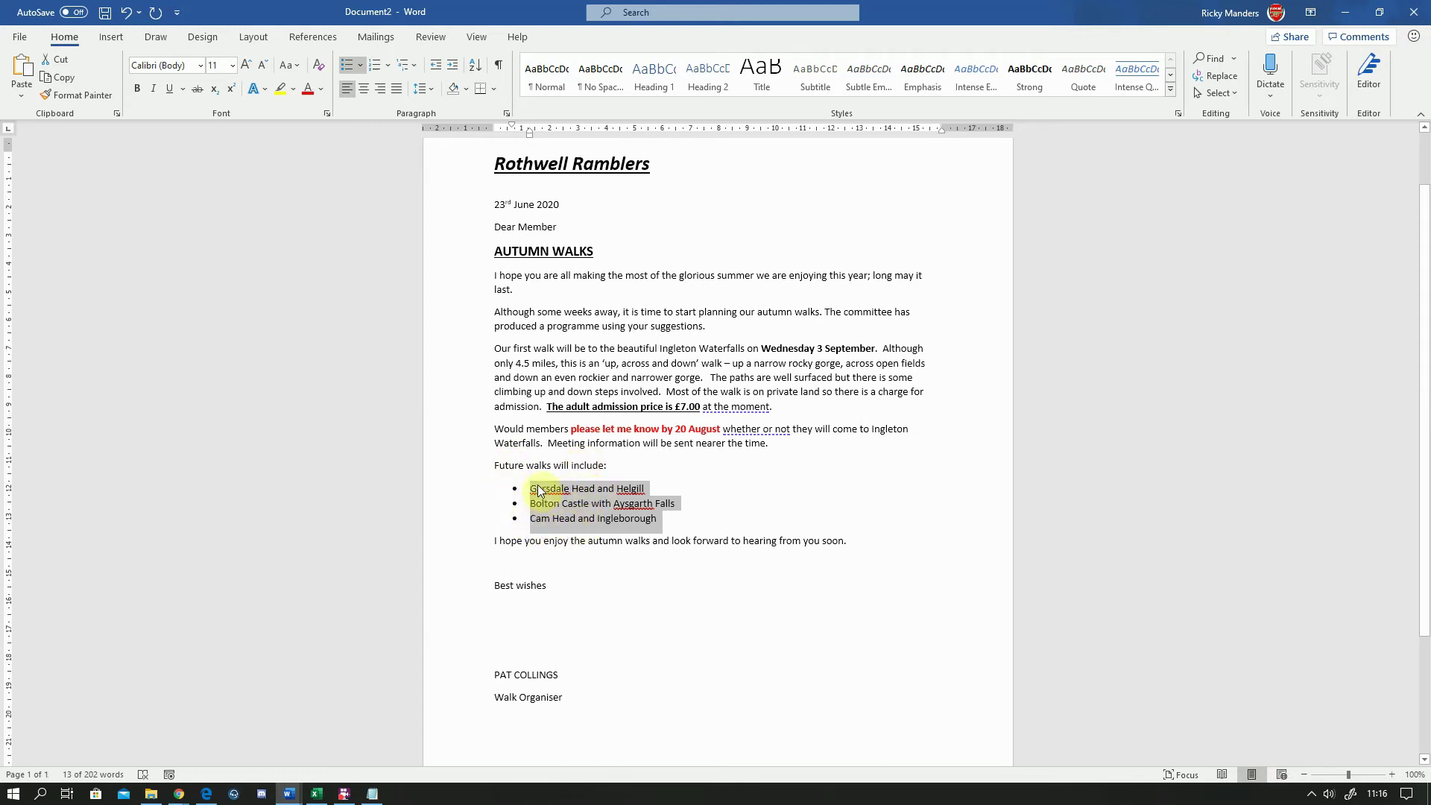
pyautogui.click(650, 520)
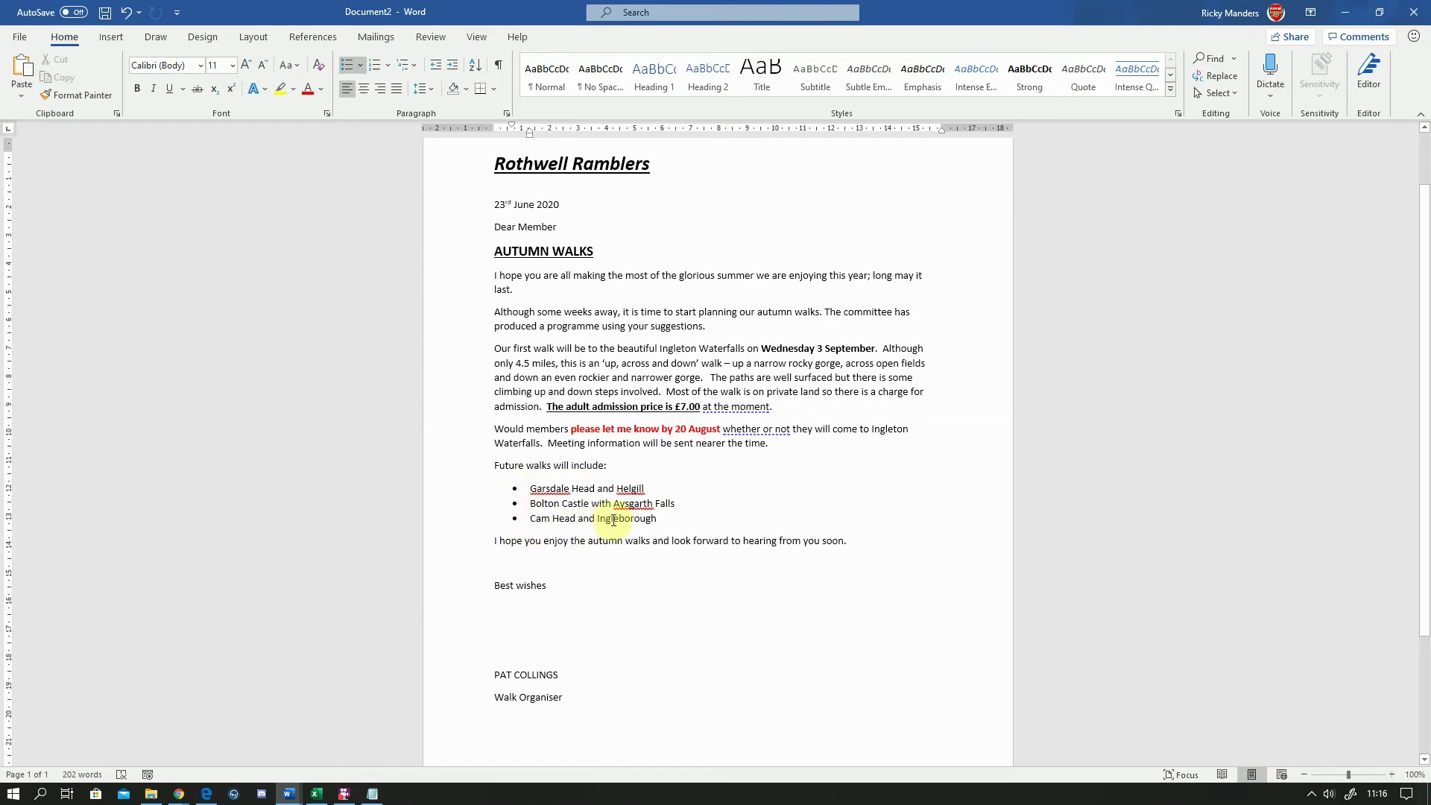
pyautogui.moveTo(529, 491); pyautogui.dragTo(659, 519)
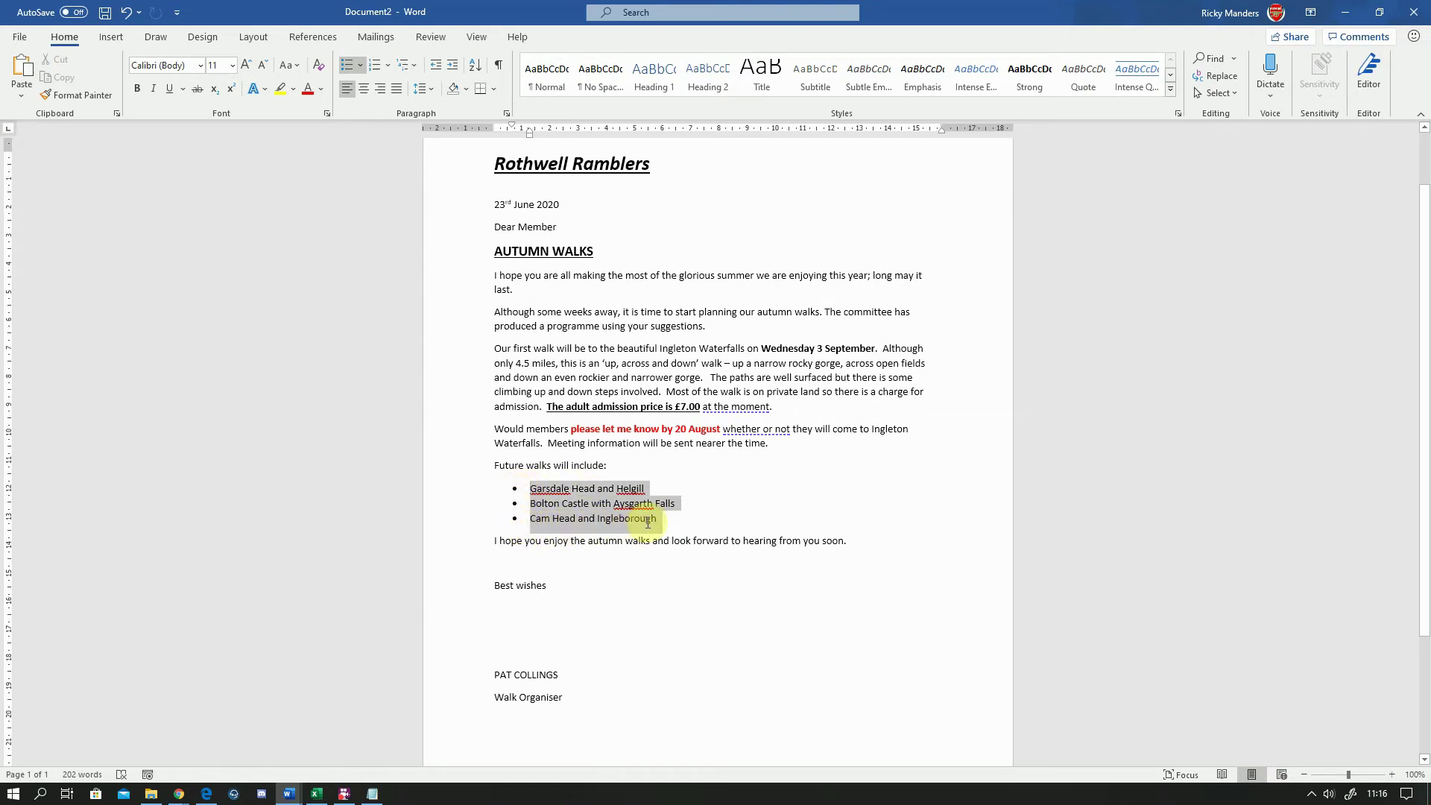
pyautogui.click(658, 519)
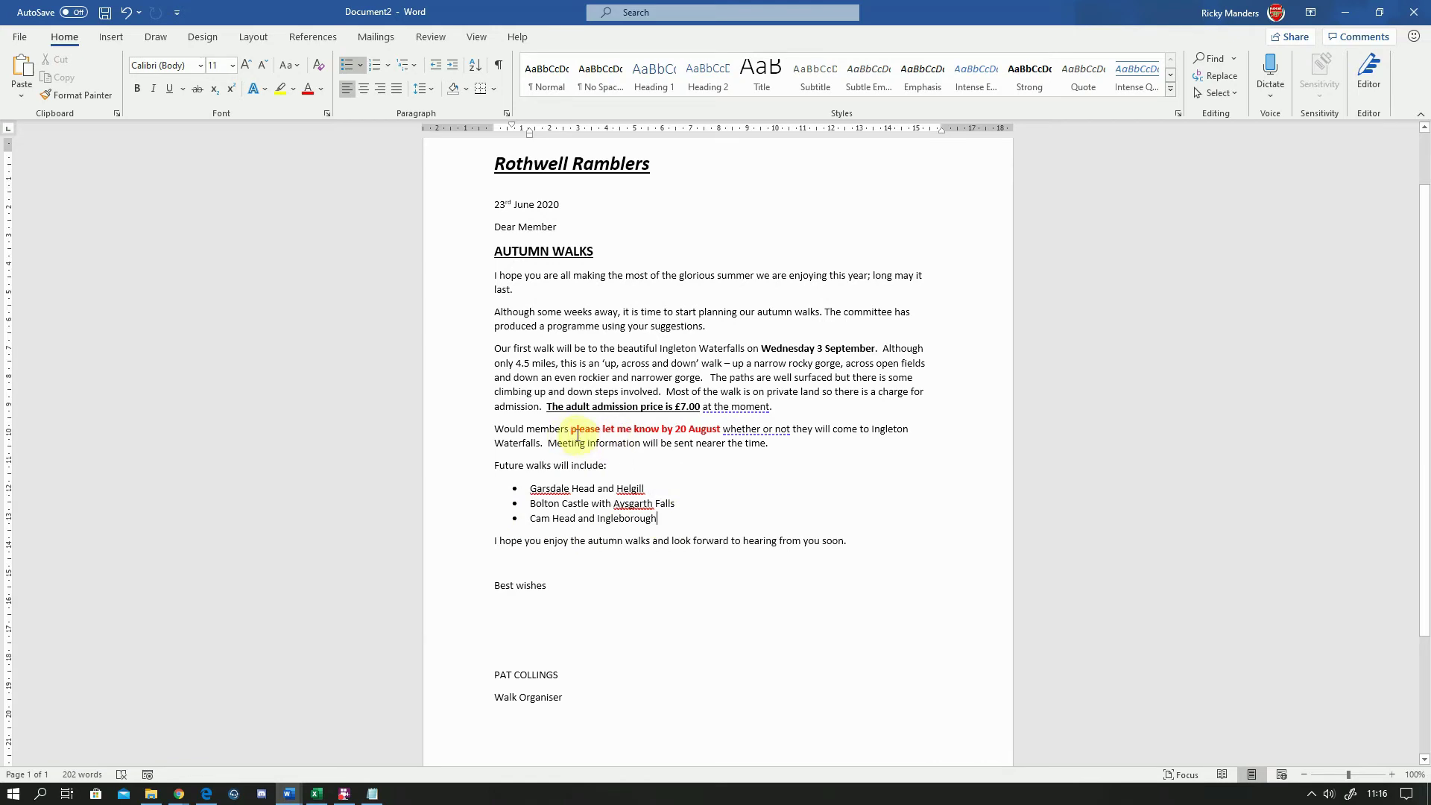
pyautogui.click(491, 250)
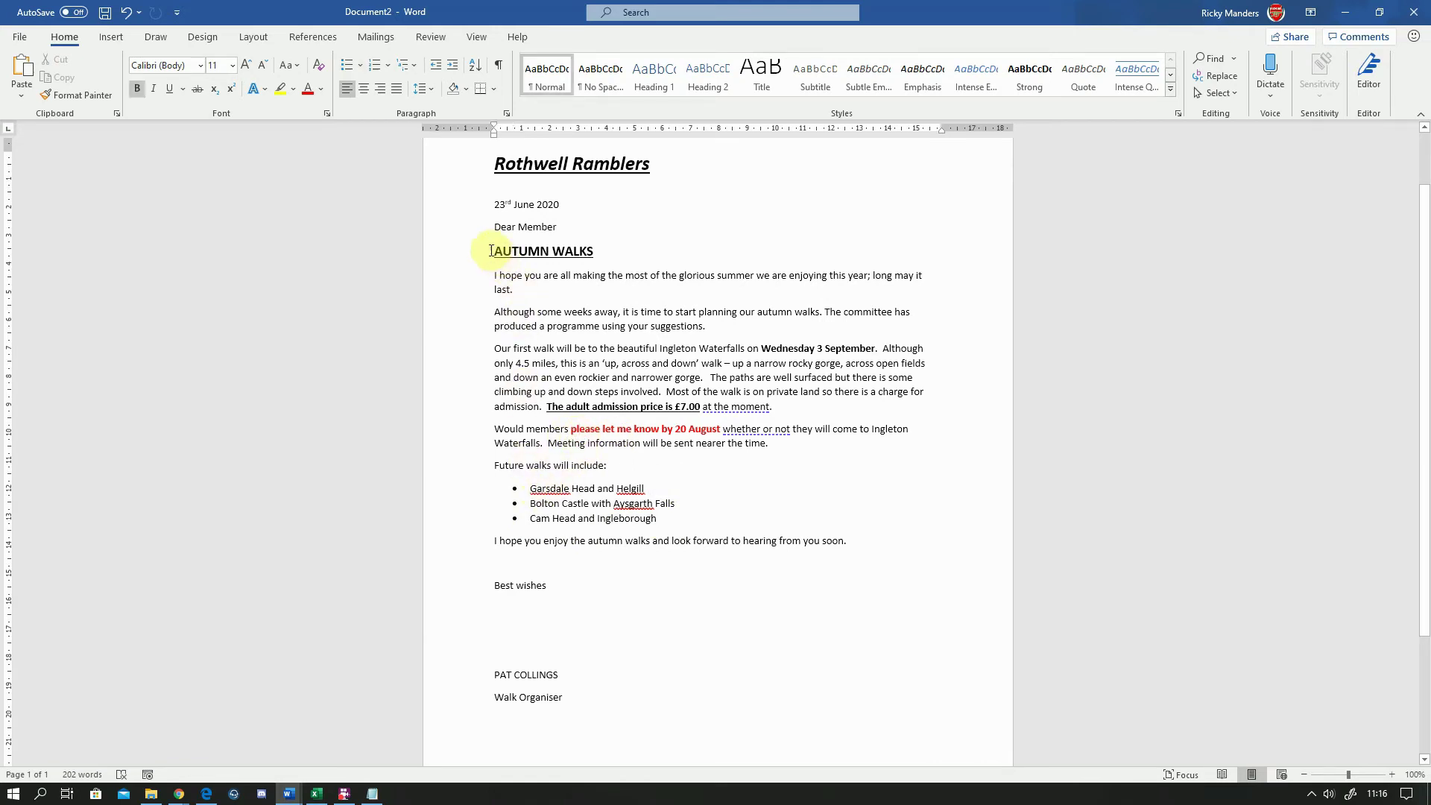
pyautogui.moveTo(491, 250); pyautogui.dragTo(588, 254)
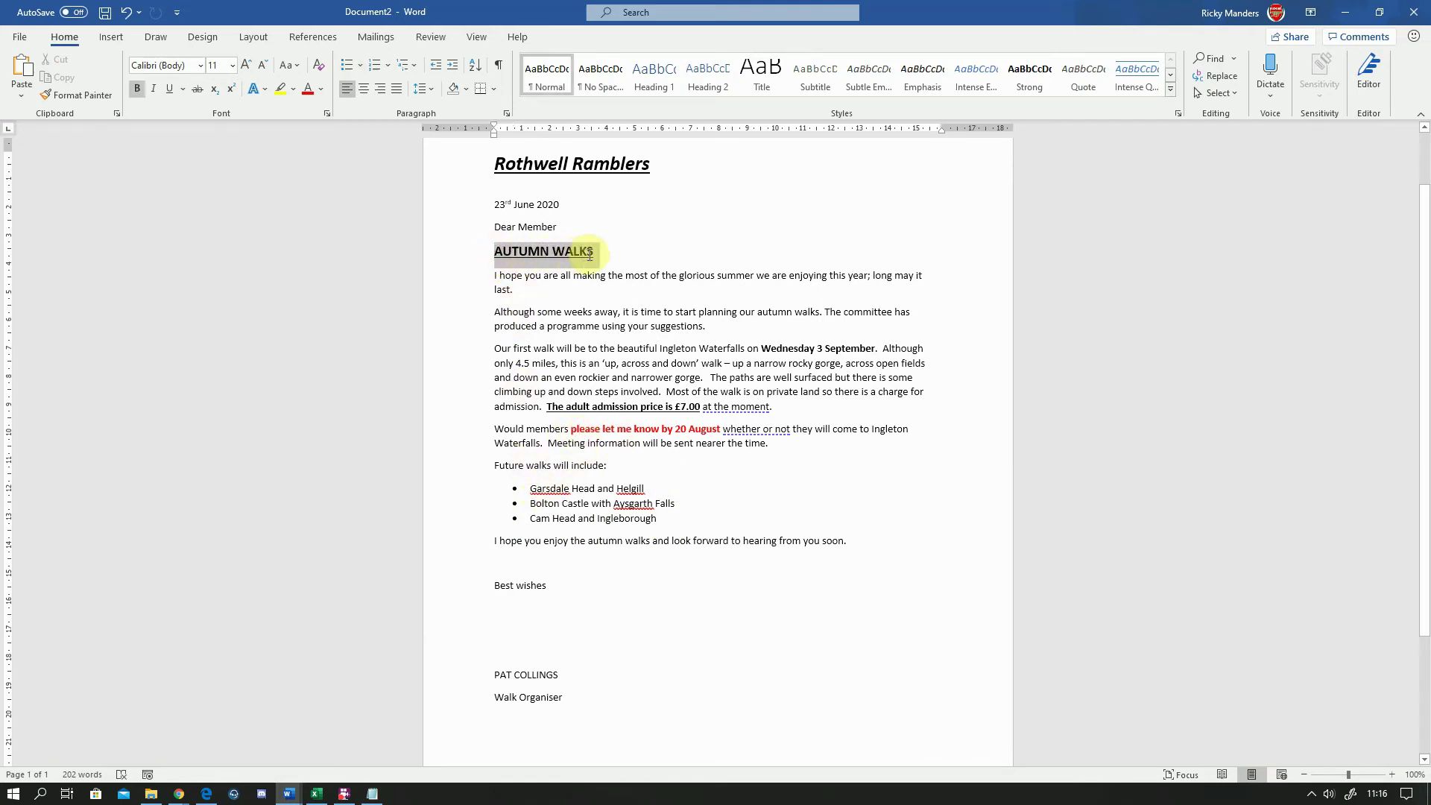
pyautogui.moveTo(495, 164); pyautogui.dragTo(639, 173)
pyautogui.click(640, 252)
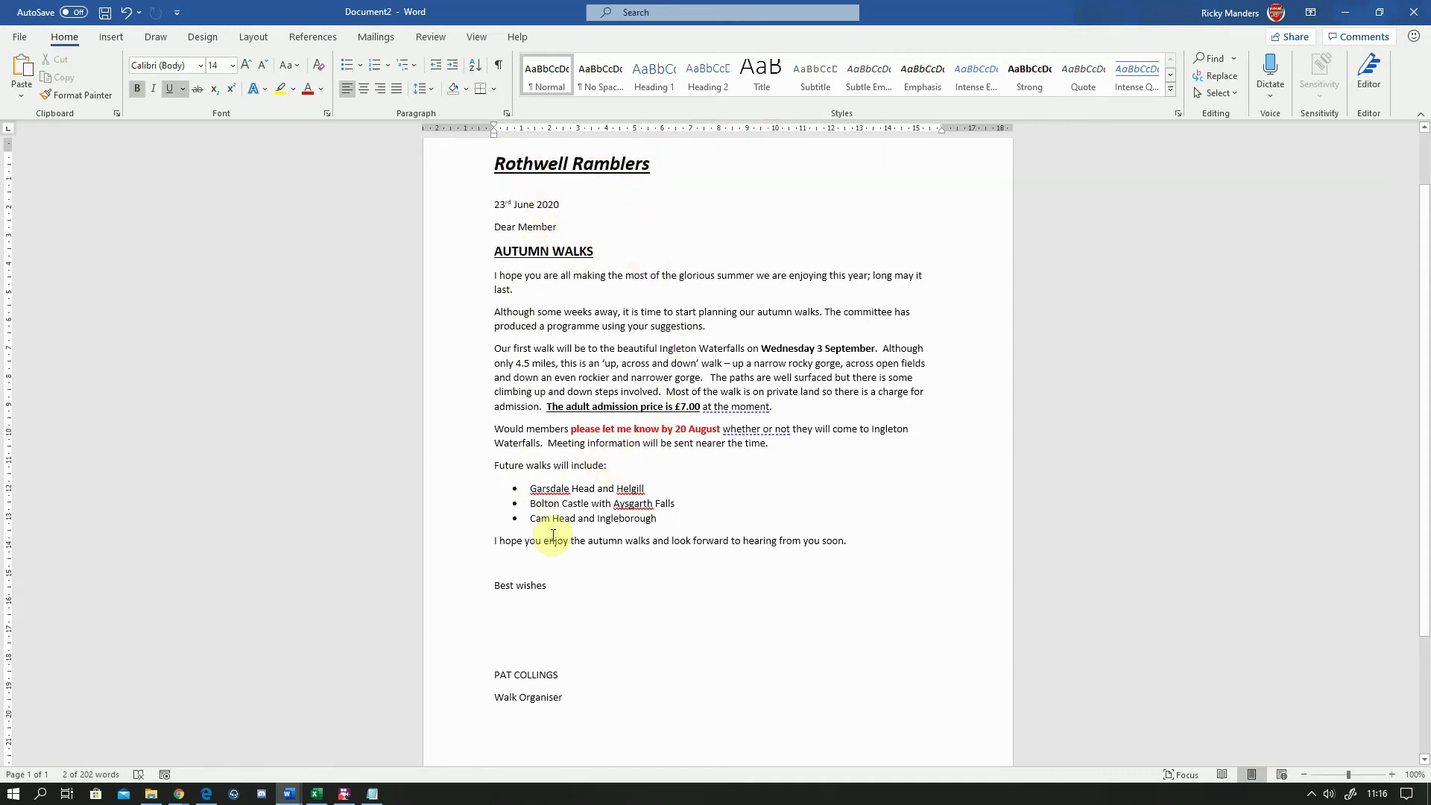
# - Delete the extra blank lines between "Walk Organiser" and the phone line, leaving a single blank line
pyautogui.click(562, 600)
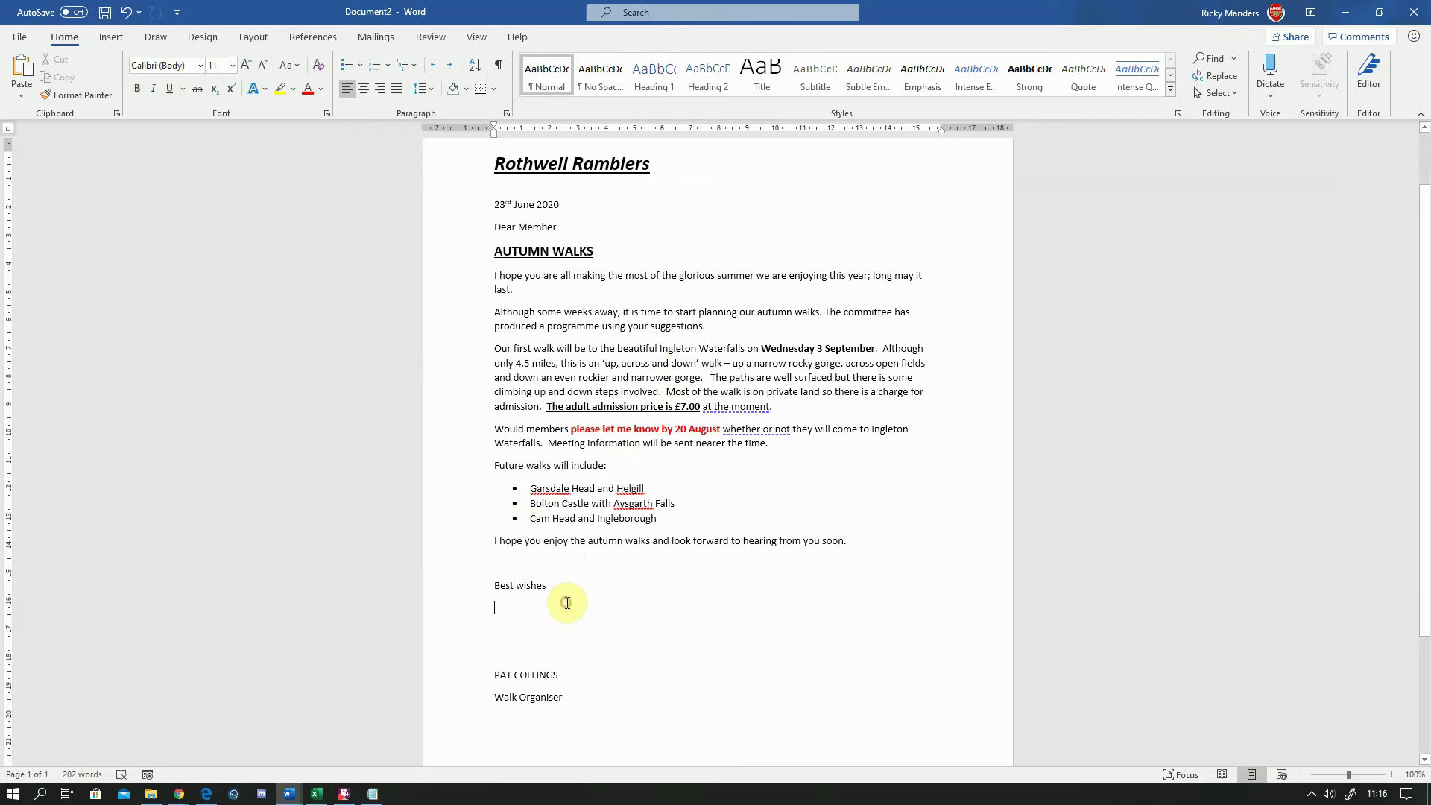
pyautogui.scroll(-2, 568, 646)
pyautogui.scroll(1, 568, 645)
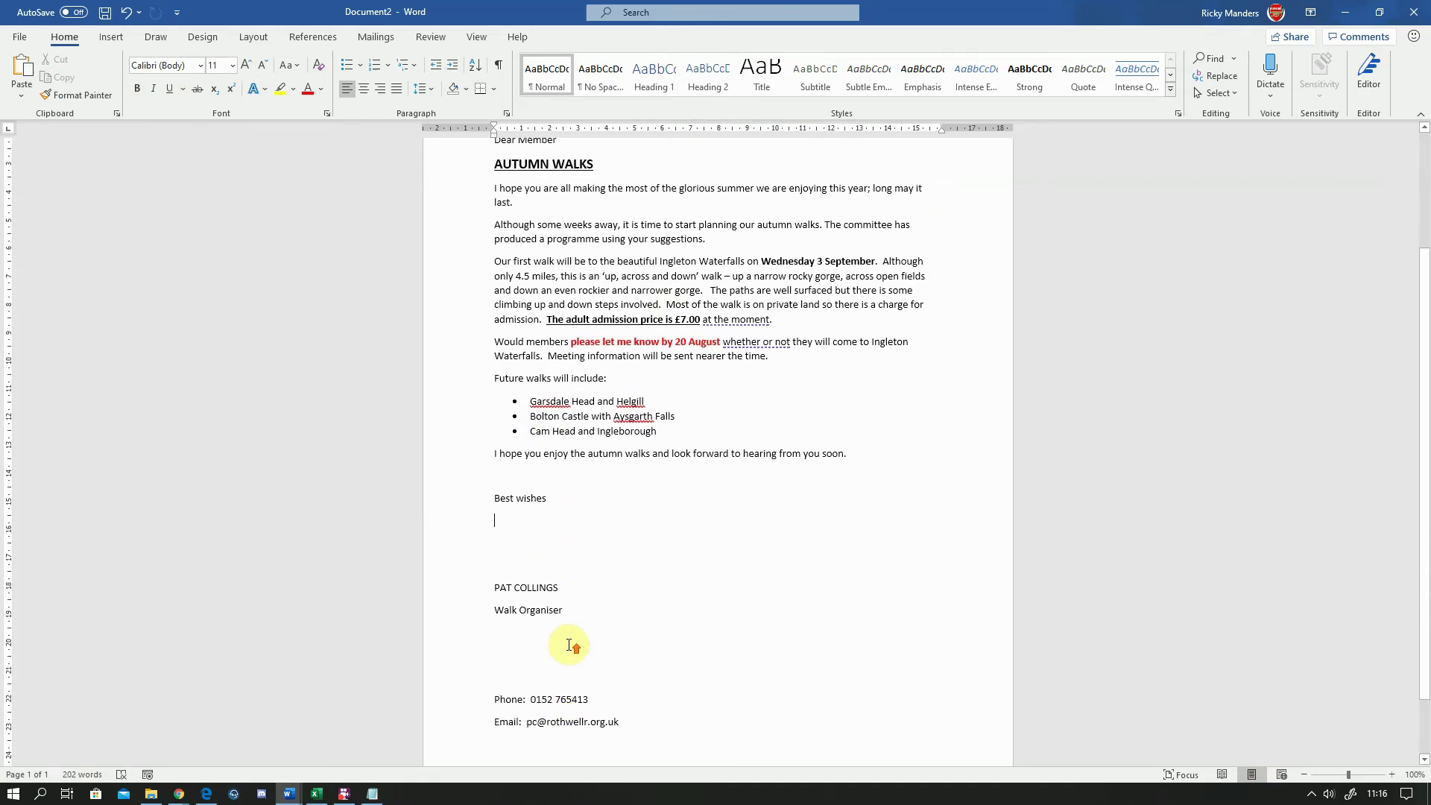
pyautogui.click(490, 668)
pyautogui.press('Delete')
pyautogui.press('Delete')
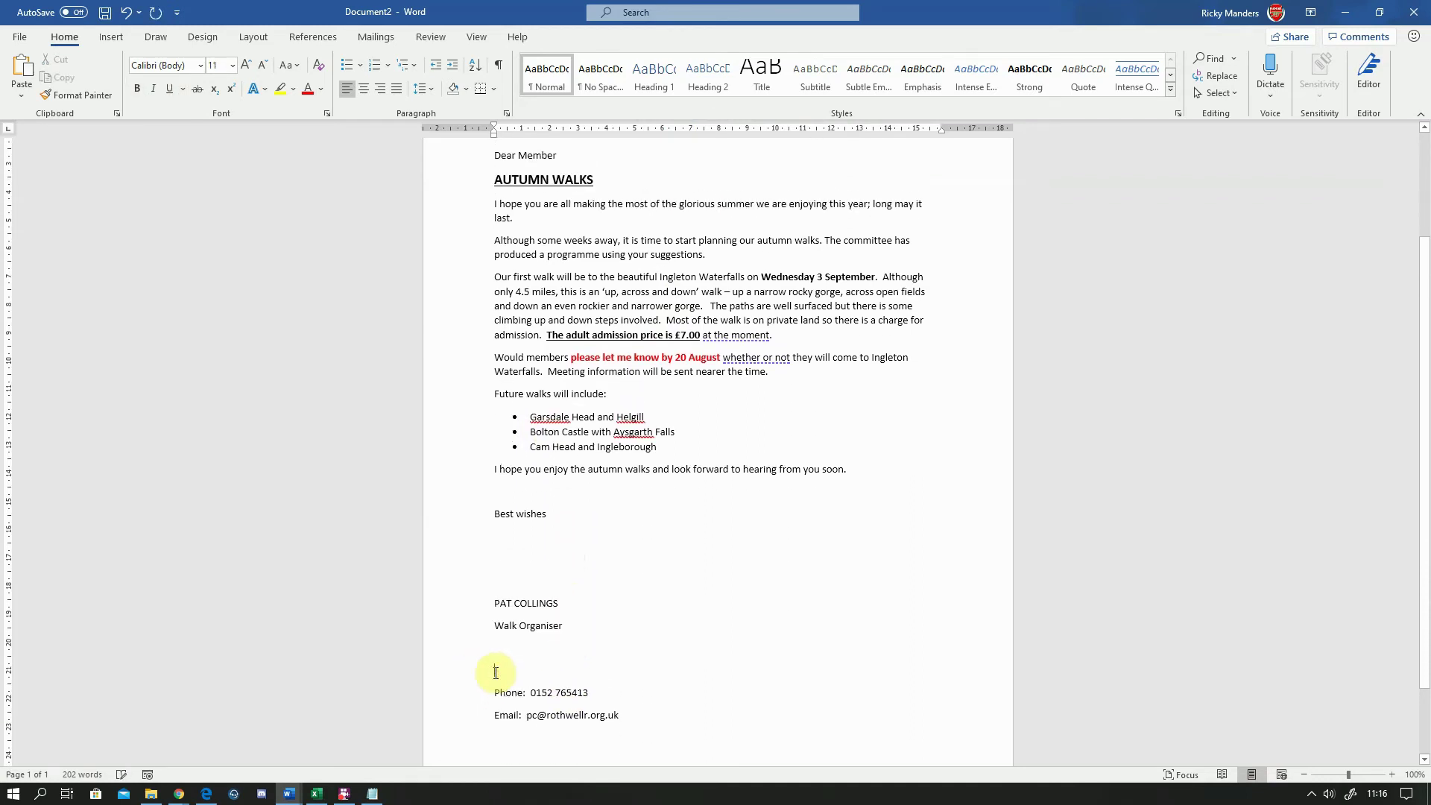
pyautogui.click(498, 646)
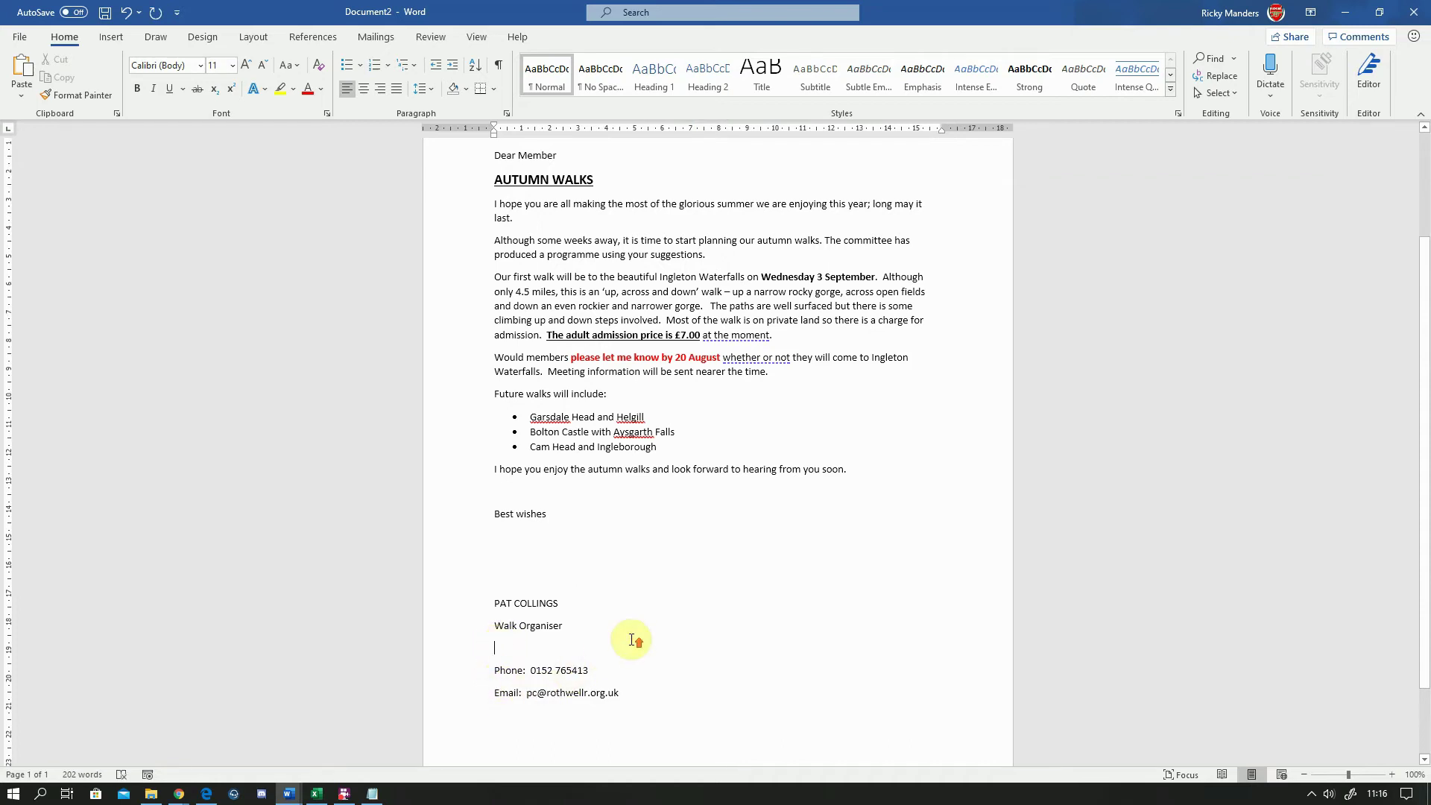
pyautogui.scroll(2, 632, 639)
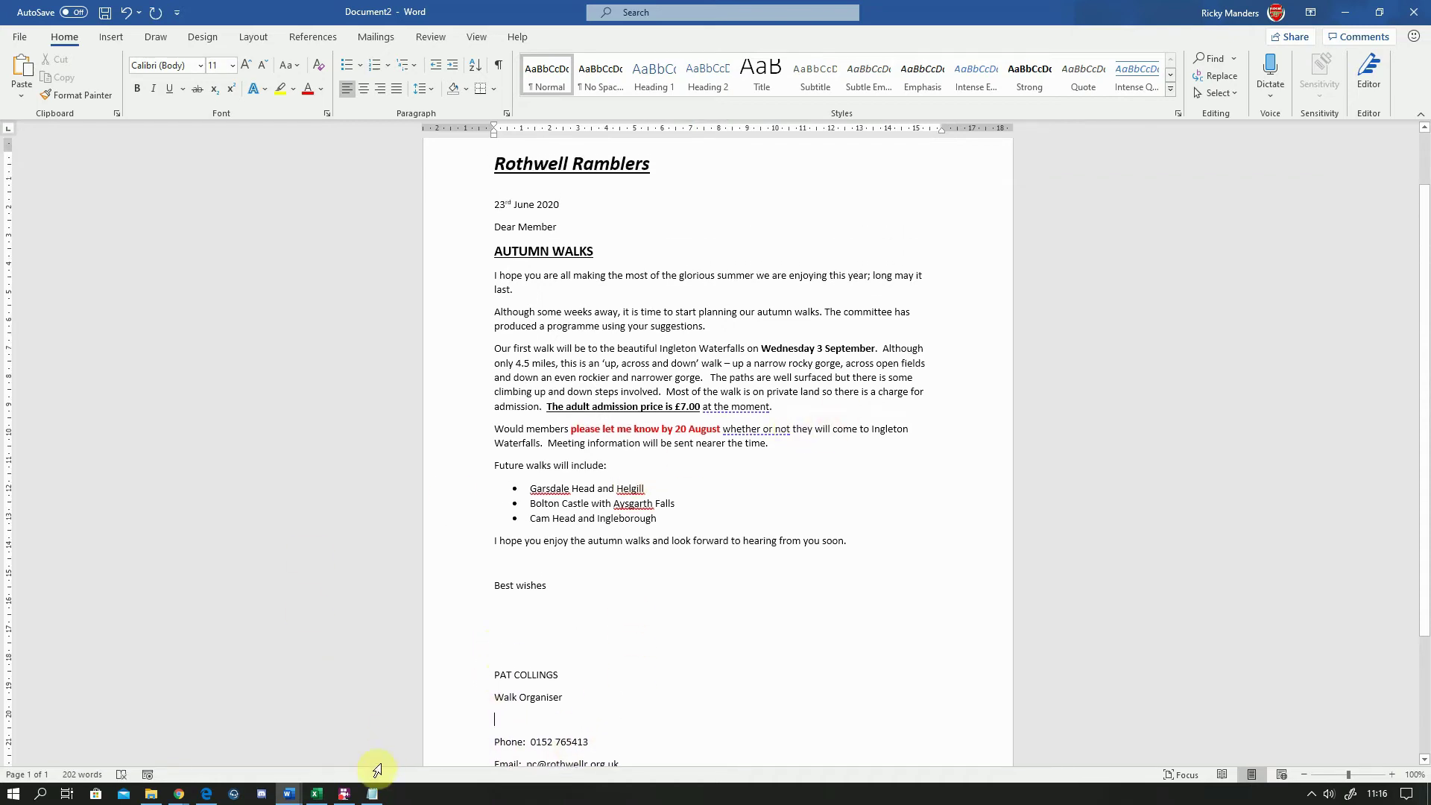
# - Switch to the question paper PDF in Edge and review the Task 3 letter requirements for layout, text, price and images
pyautogui.click(219, 796)
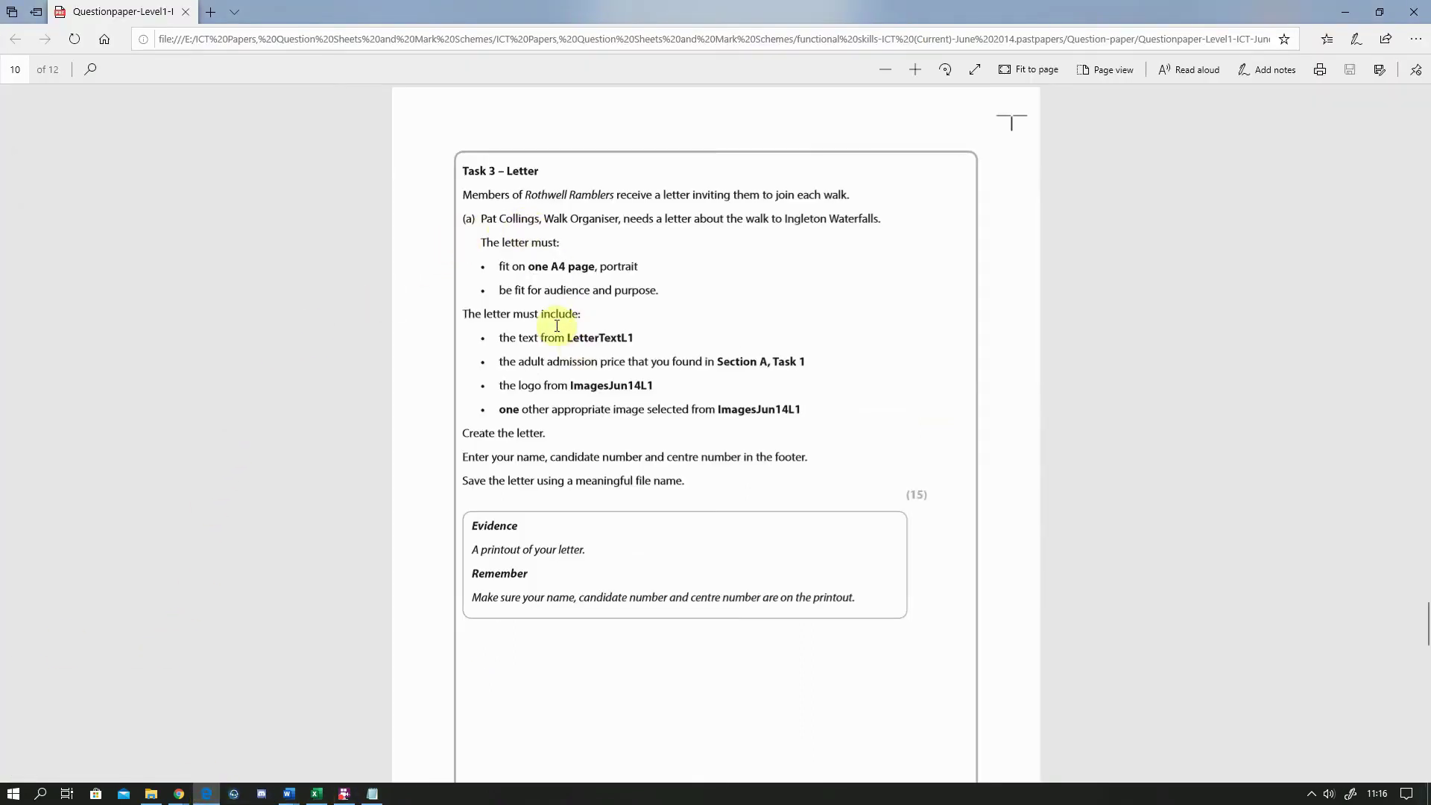
pyautogui.moveTo(500, 267); pyautogui.dragTo(633, 260)
pyautogui.click(507, 289)
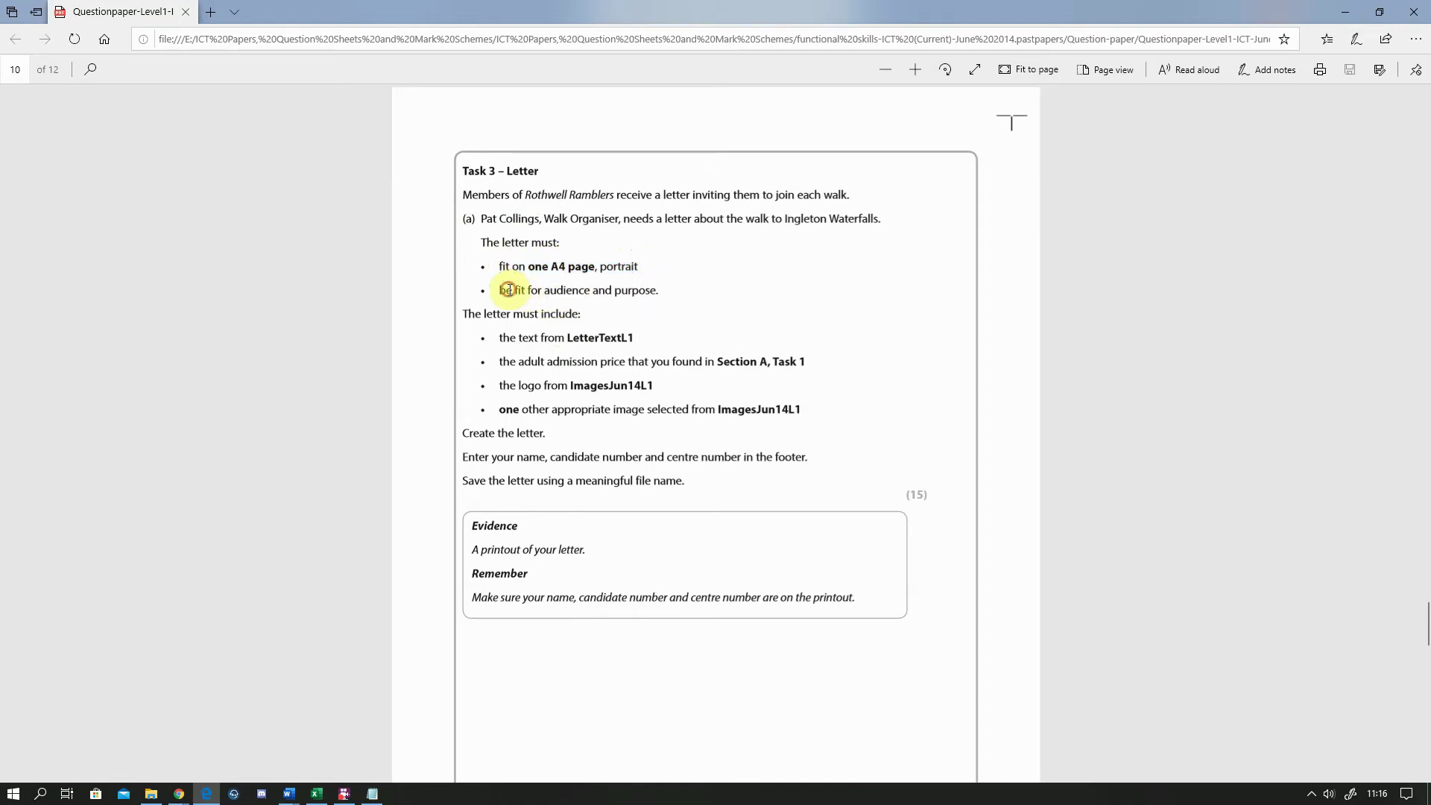
pyautogui.moveTo(501, 338); pyautogui.dragTo(638, 339)
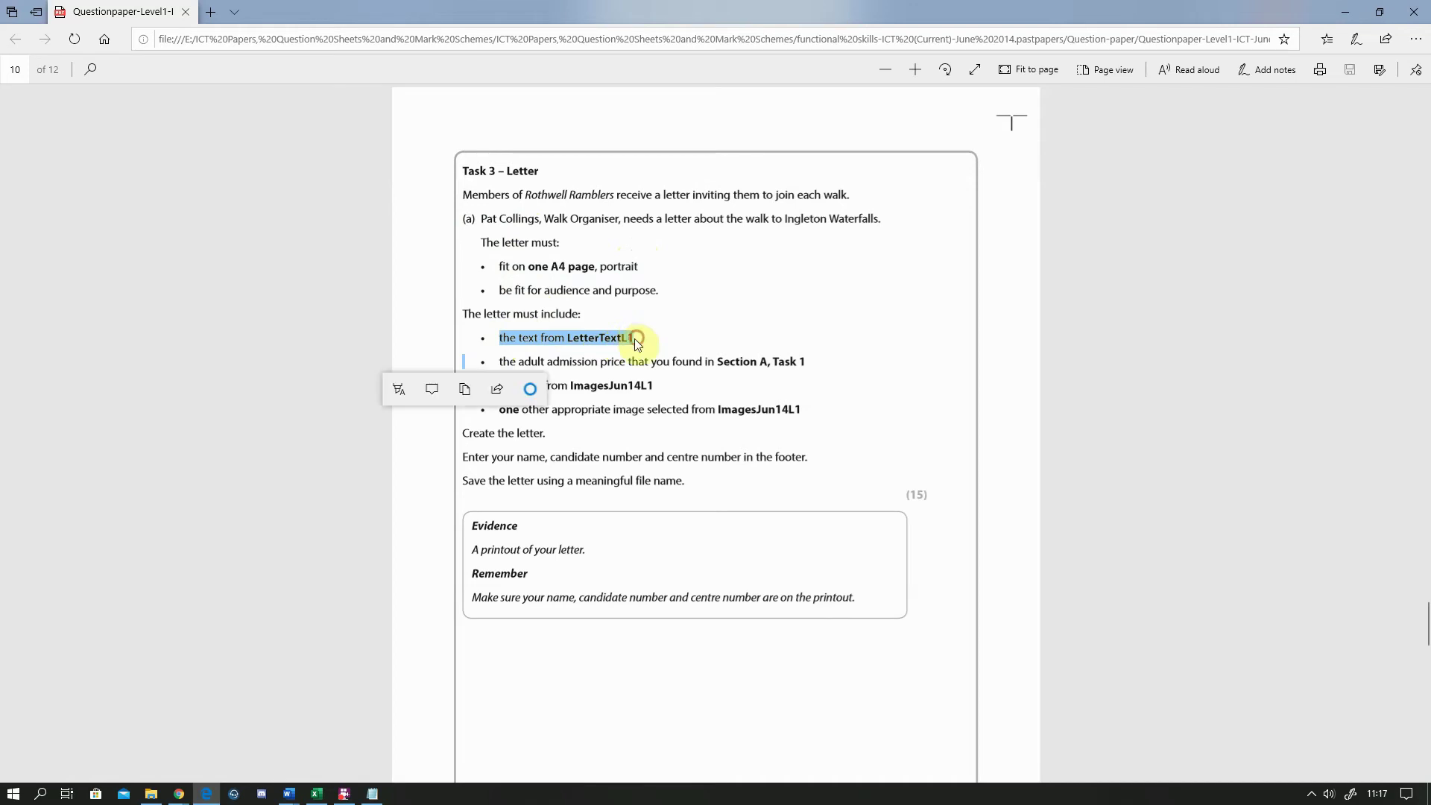
pyautogui.click(553, 365)
pyautogui.doubleClick(553, 364)
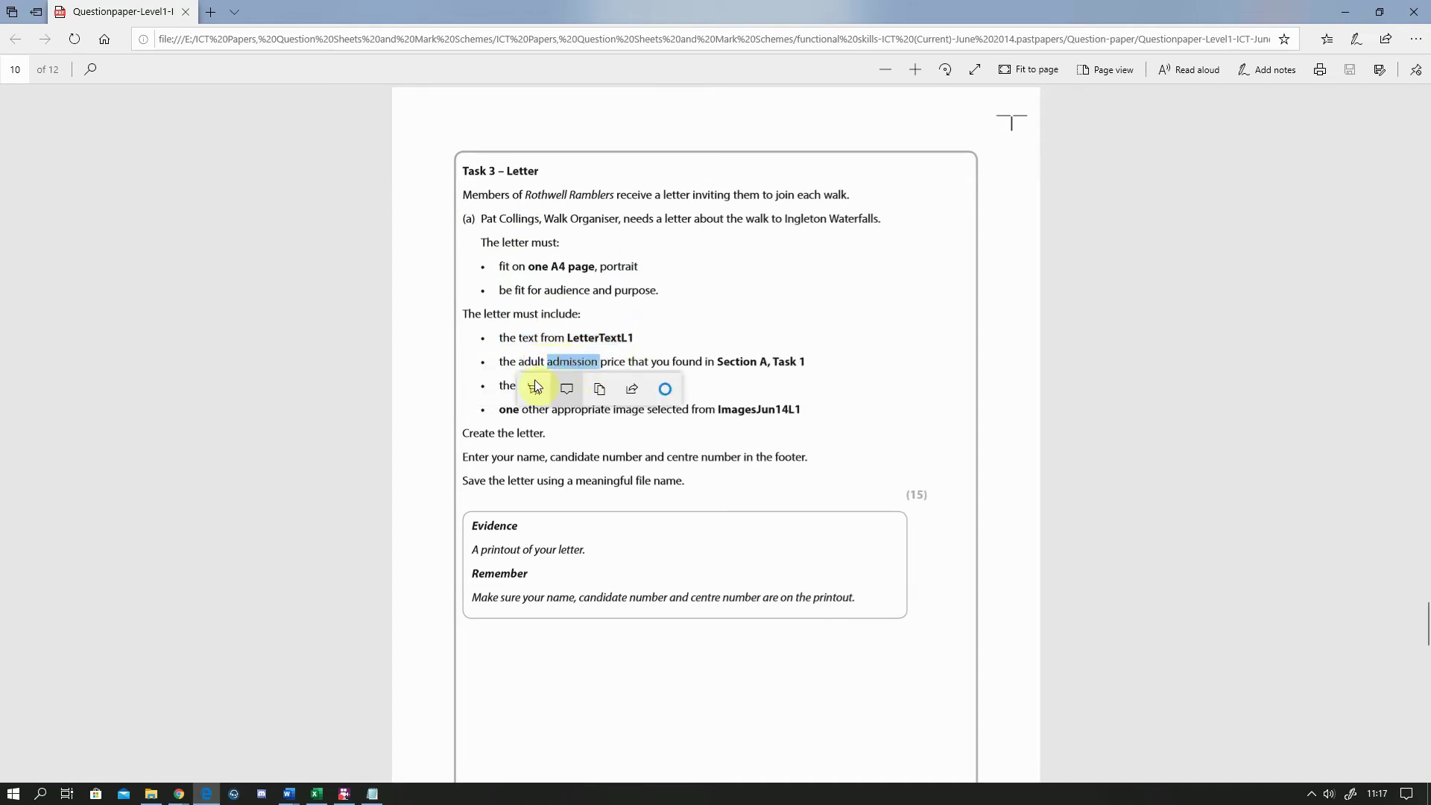
pyautogui.click(501, 373)
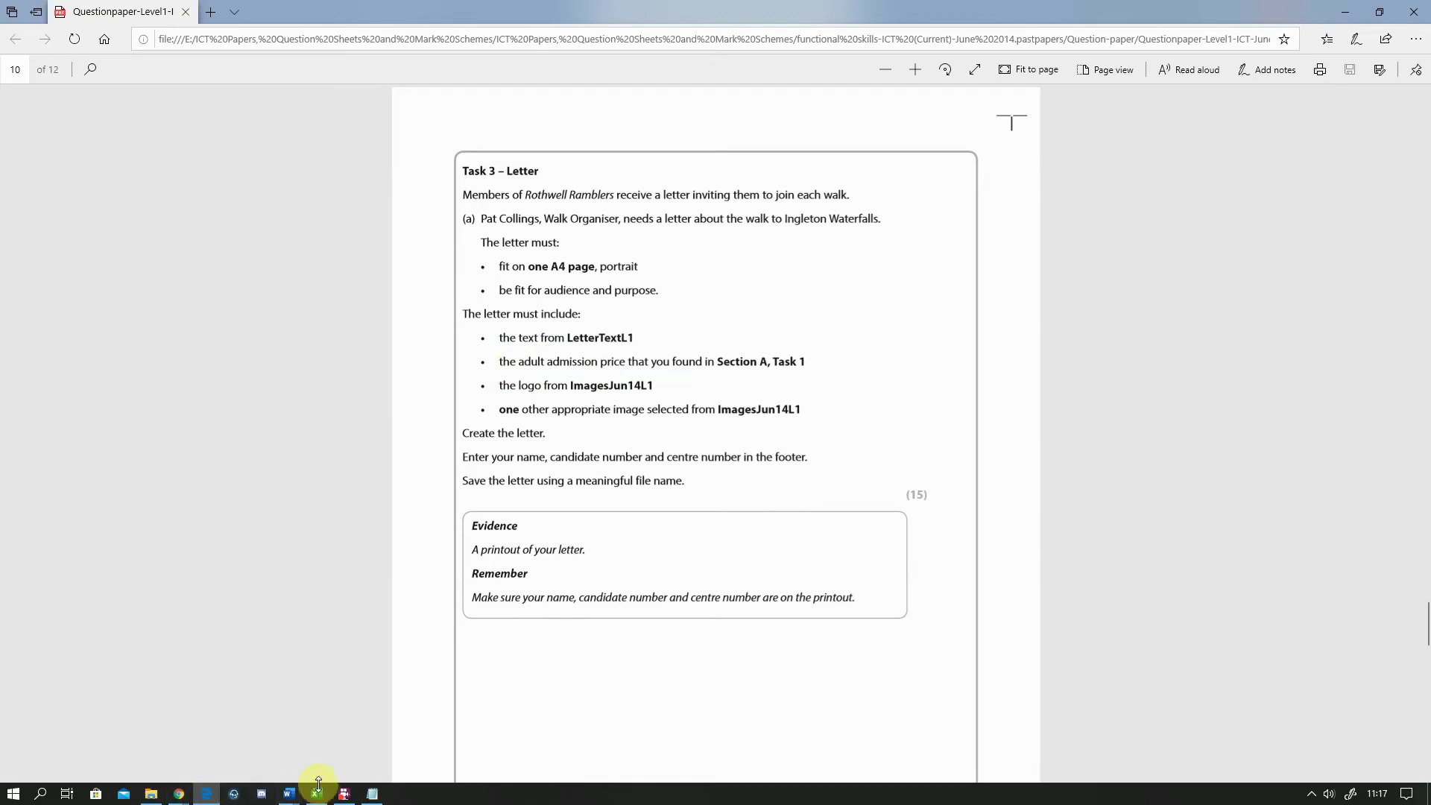
# - Switch to the ImagesJun14L1 folder in File Explorer, copy the Rothwell Ramblers logo Image 2.jpg and return to the Word letter
pyautogui.click(288, 794)
pyautogui.click(430, 717)
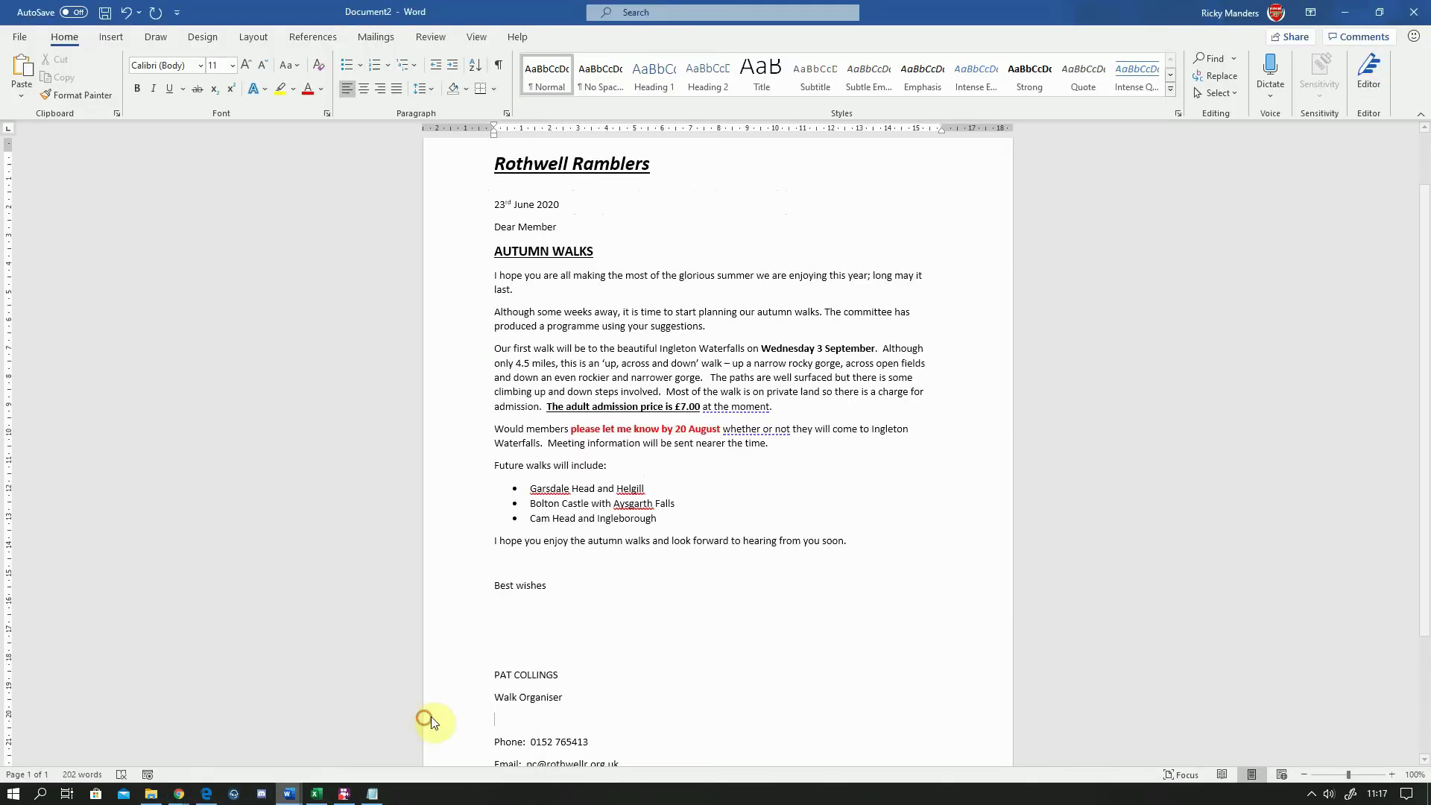
pyautogui.click(176, 727)
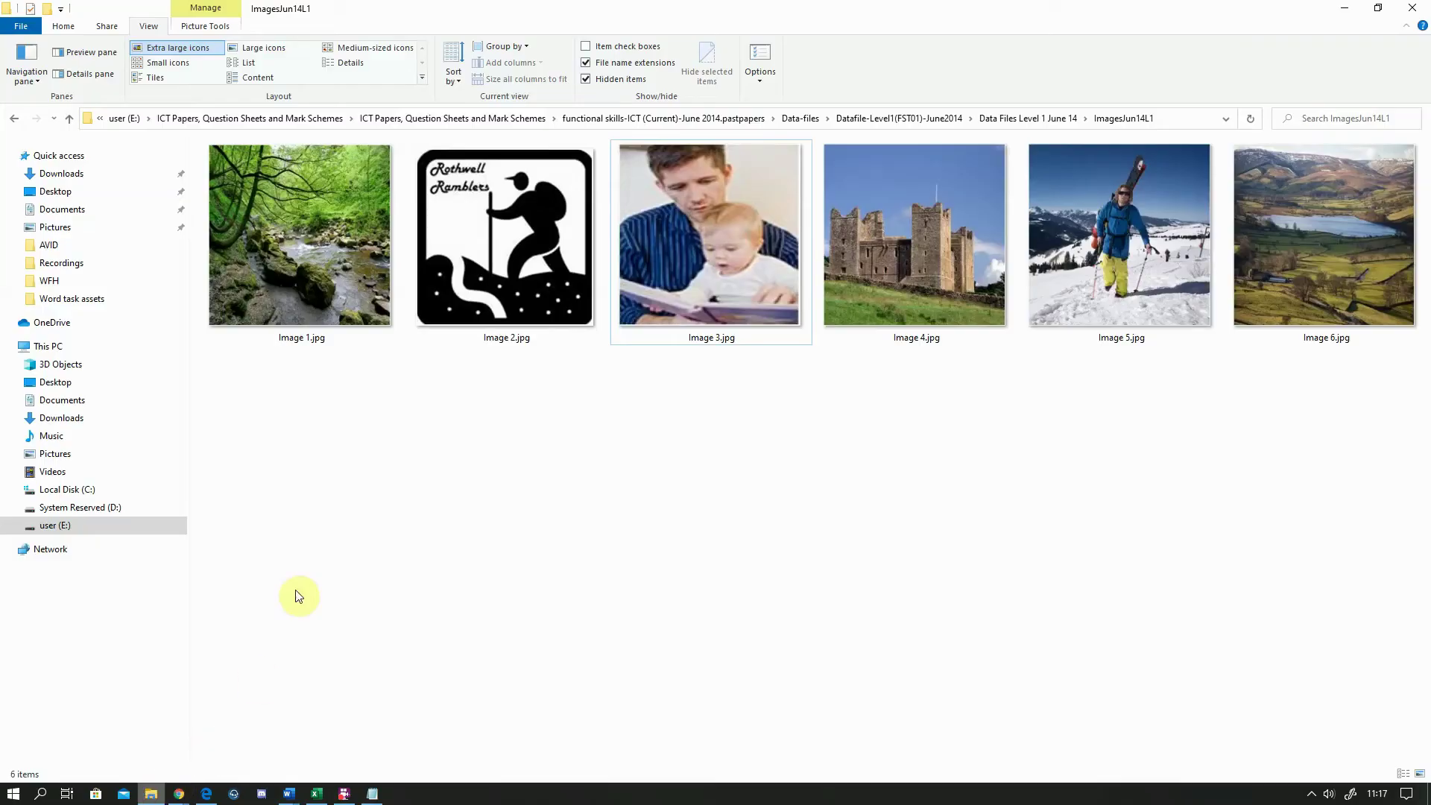
pyautogui.click(502, 270)
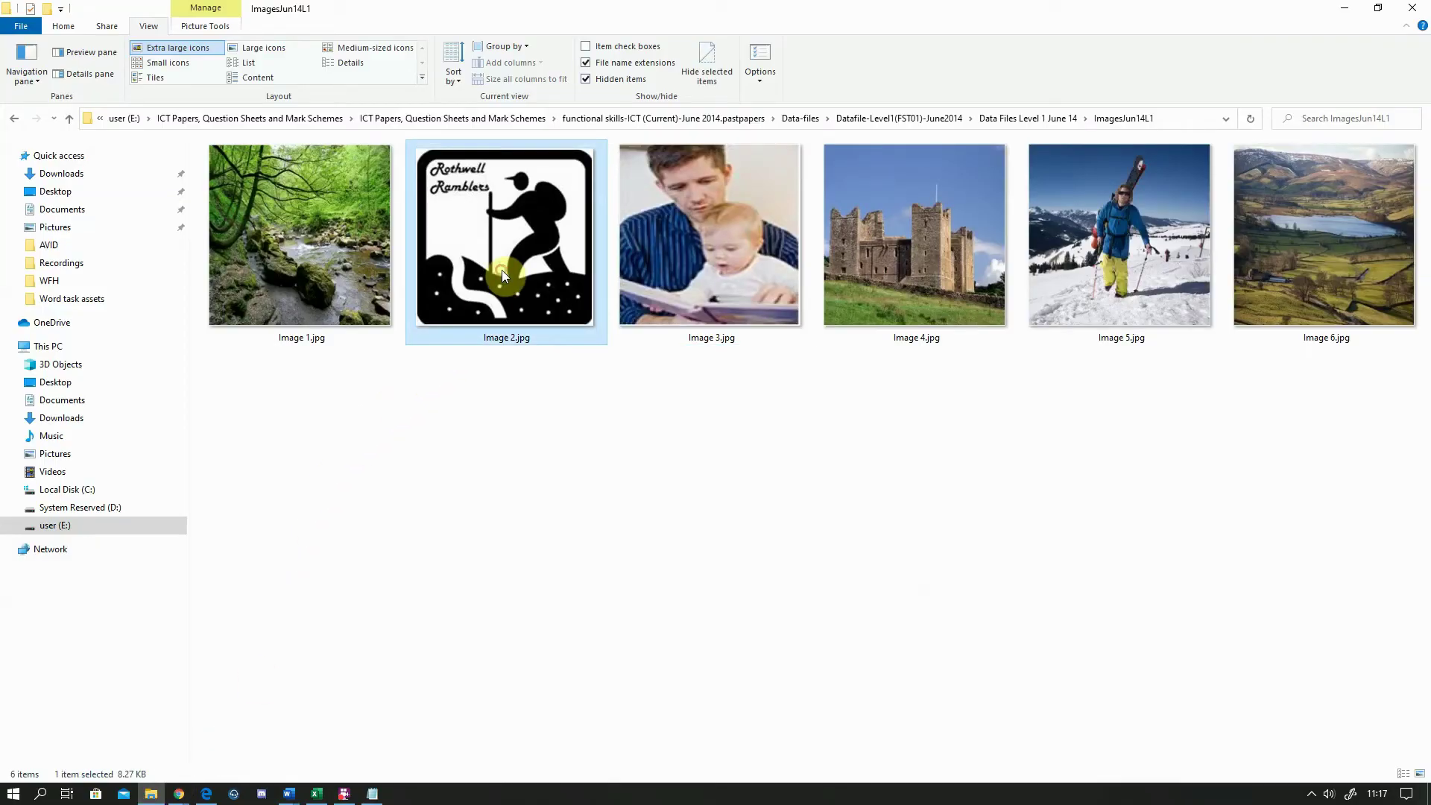
pyautogui.rightClick(536, 253)
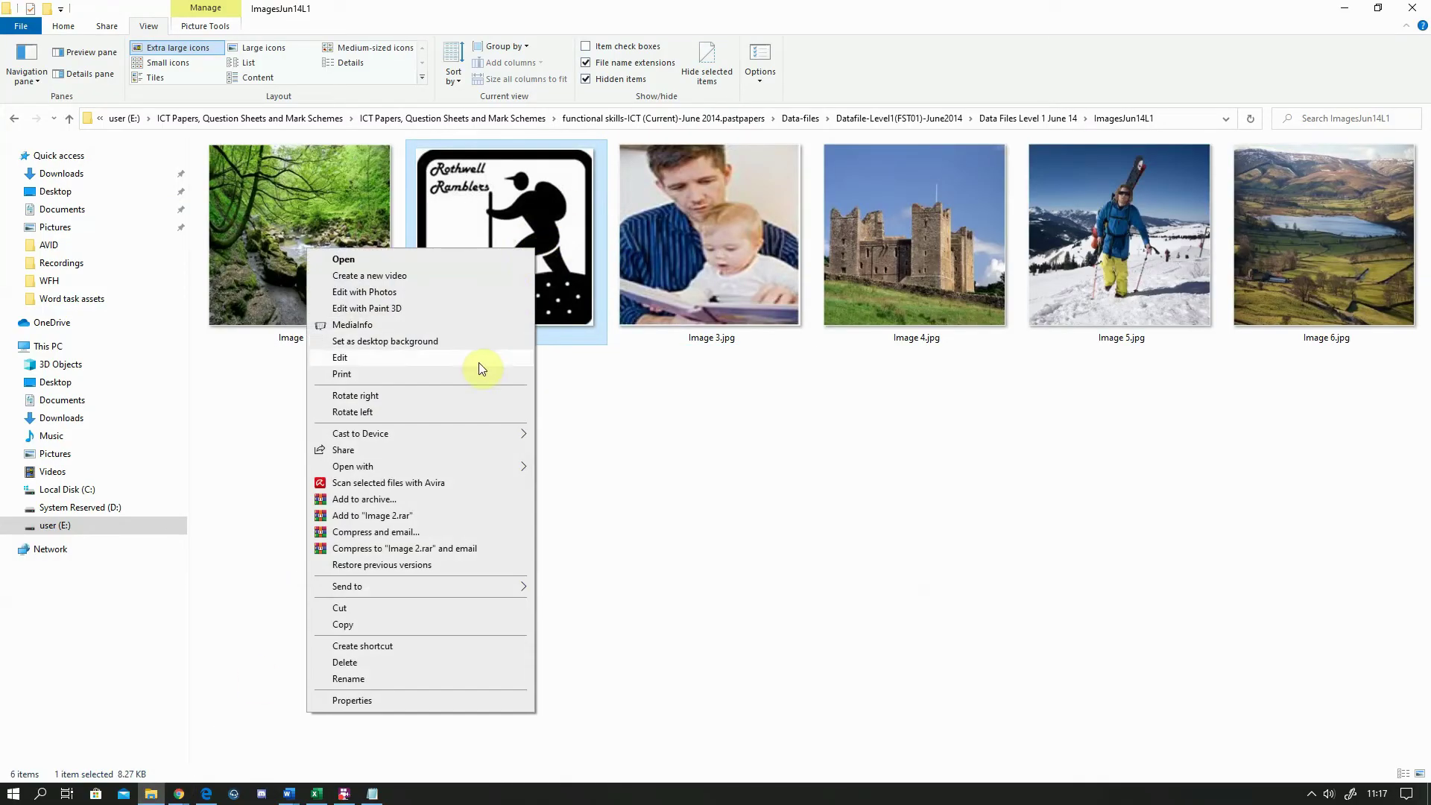
pyautogui.click(361, 625)
pyautogui.click(1340, 12)
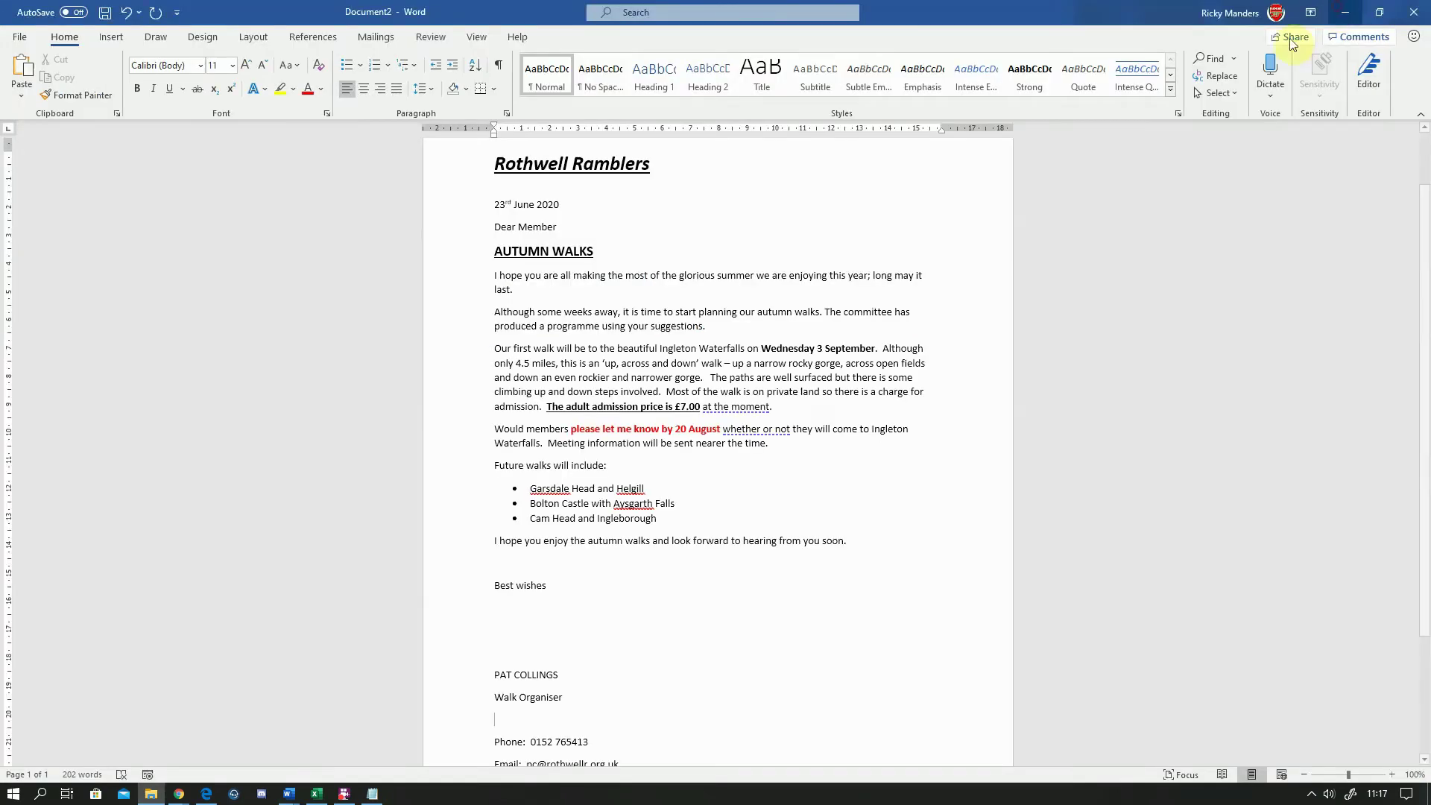
# - Paste the Rothwell Ramblers logo directly after the "Rothwell Ramblers" heading
pyautogui.click(684, 162)
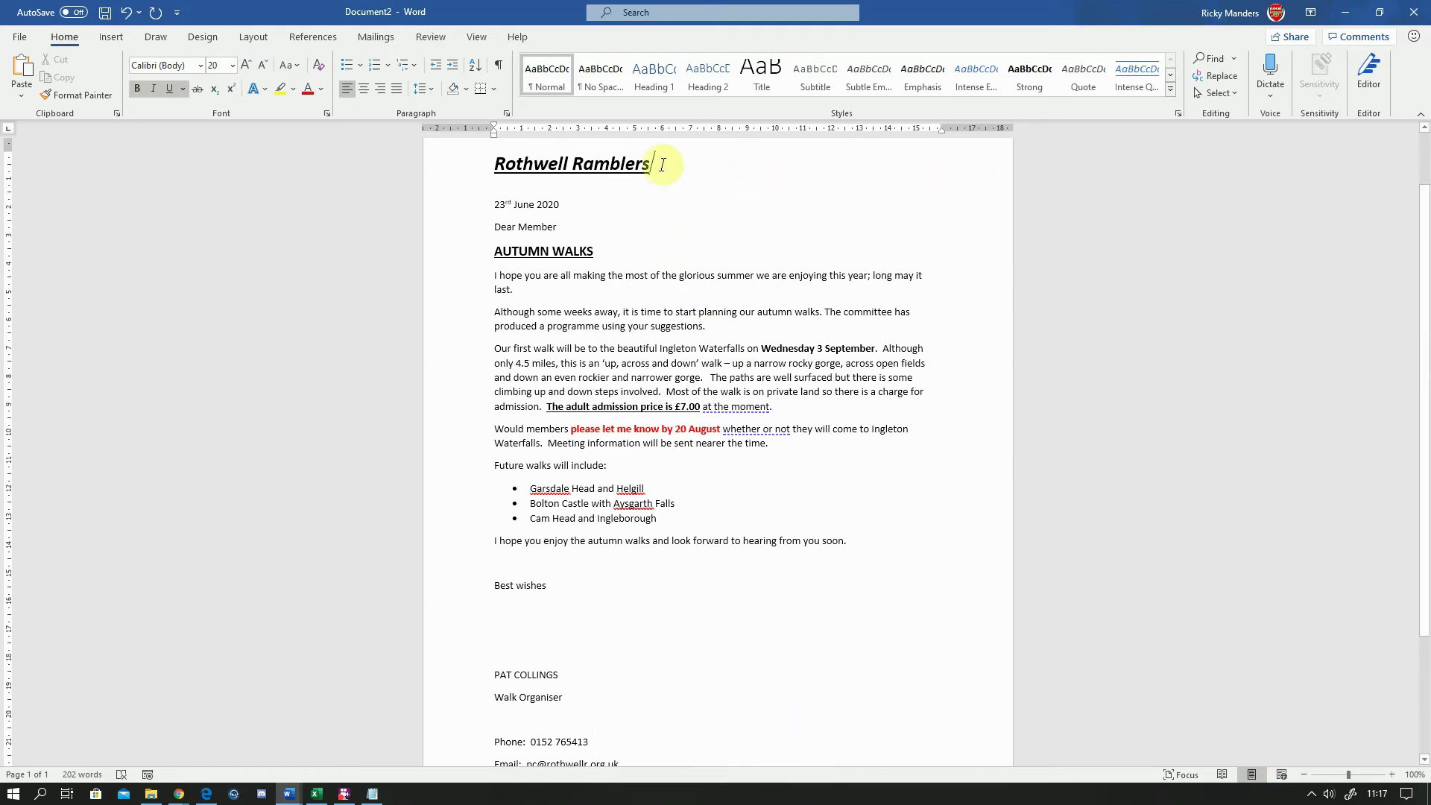
pyautogui.rightClick(662, 165)
pyautogui.click(664, 169)
pyautogui.rightClick(656, 165)
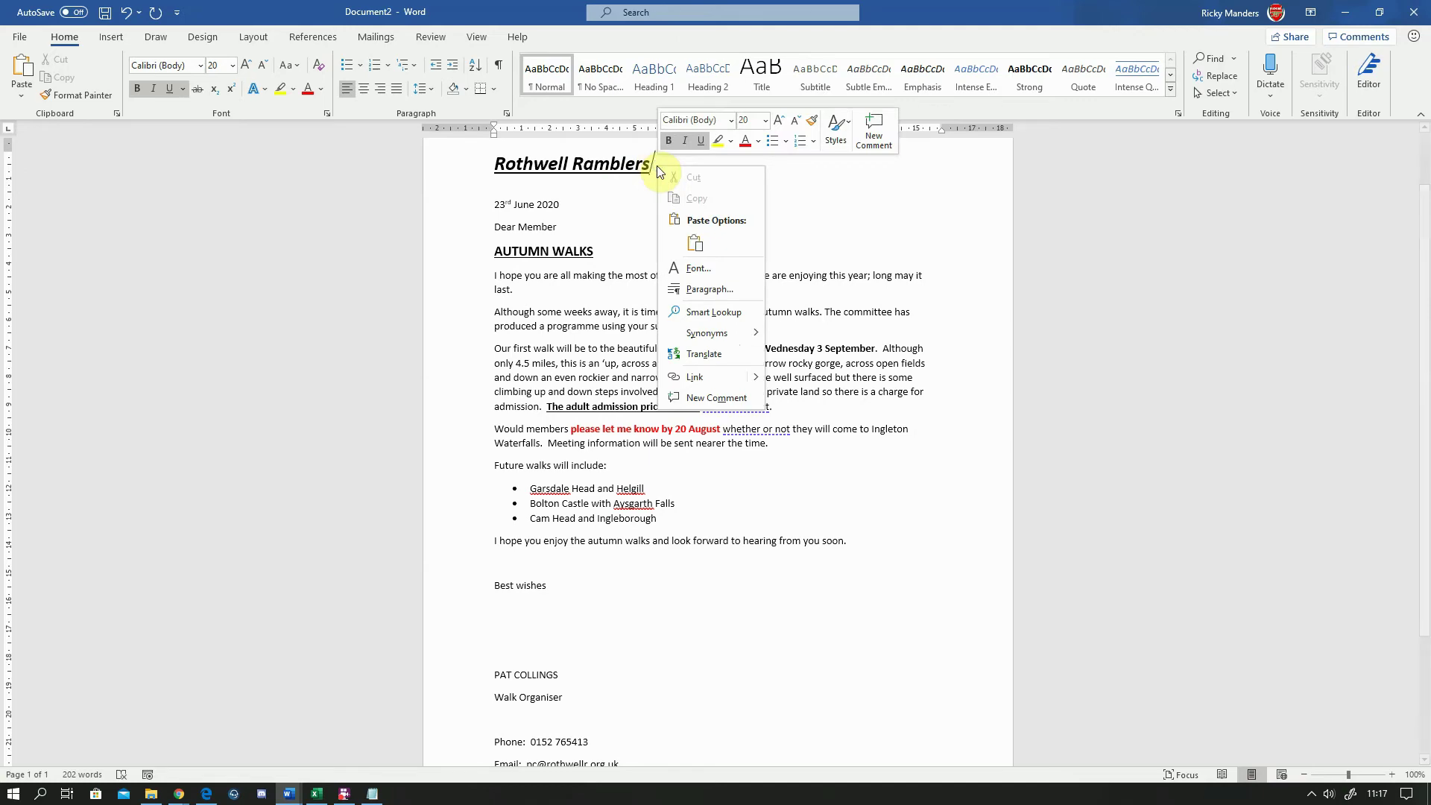
pyautogui.click(693, 243)
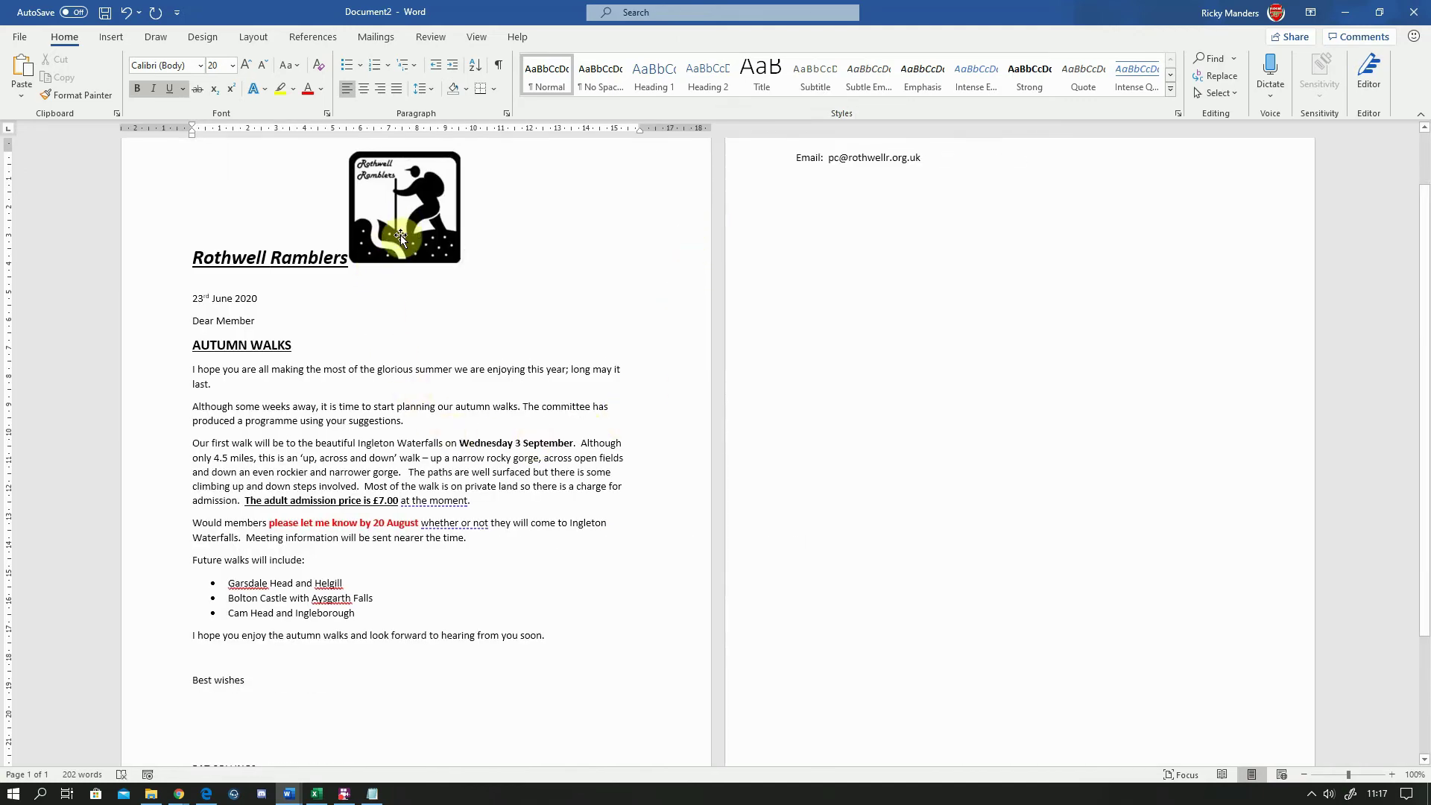
pyautogui.click(400, 235)
pyautogui.click(465, 262)
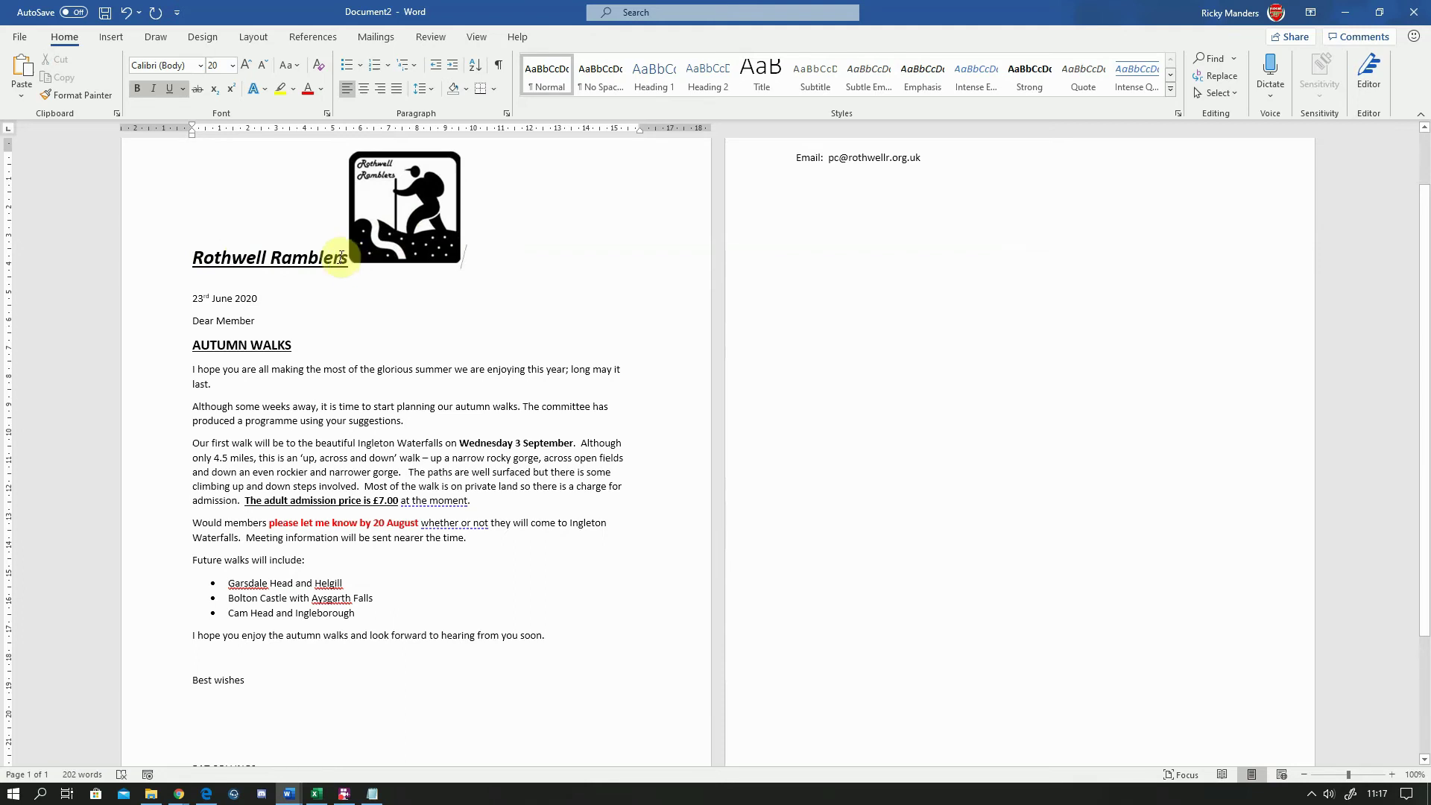
pyautogui.click(268, 259)
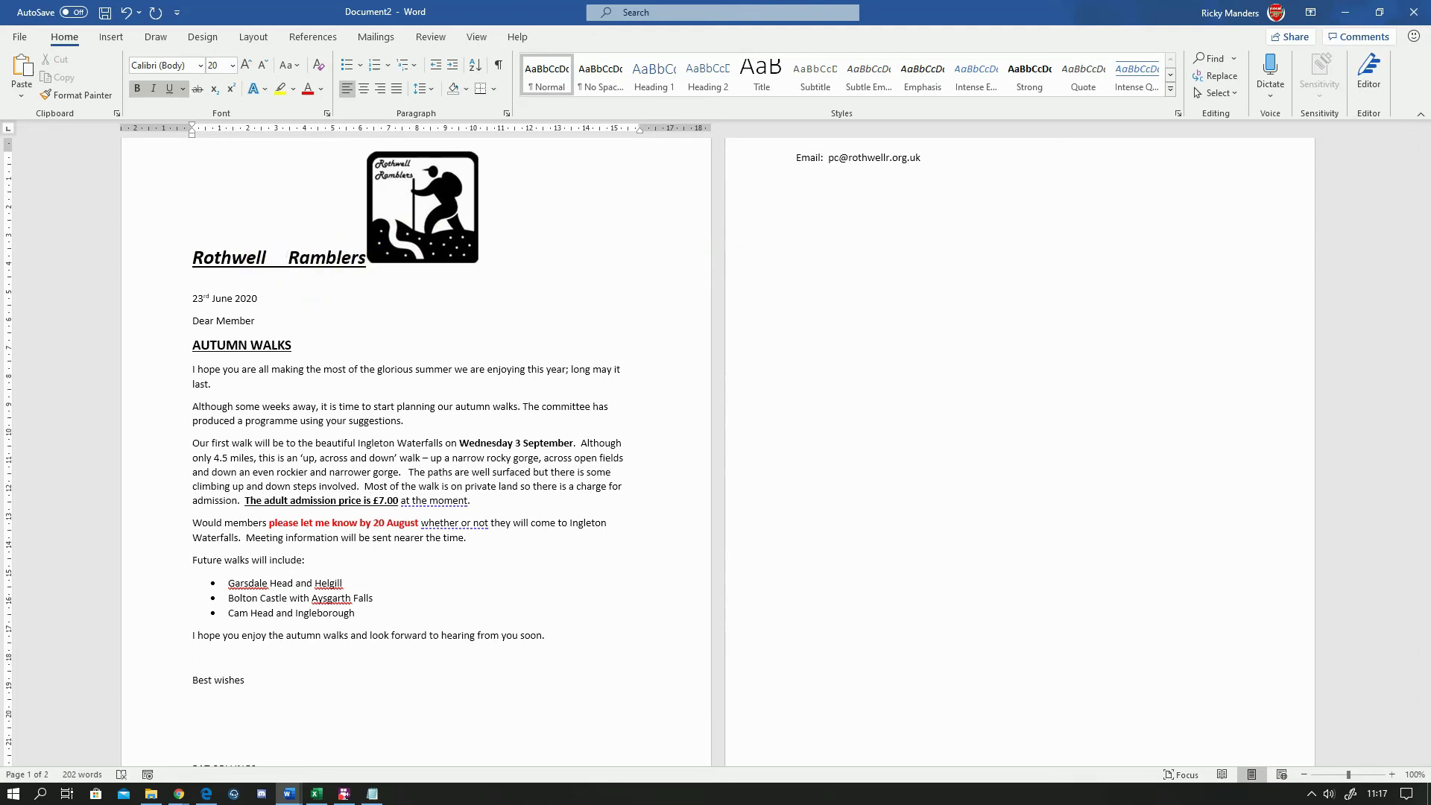
pyautogui.press('BackSpace')
pyautogui.press('BackSpace')
pyautogui.press('BackSpace')
pyautogui.press('BackSpace')
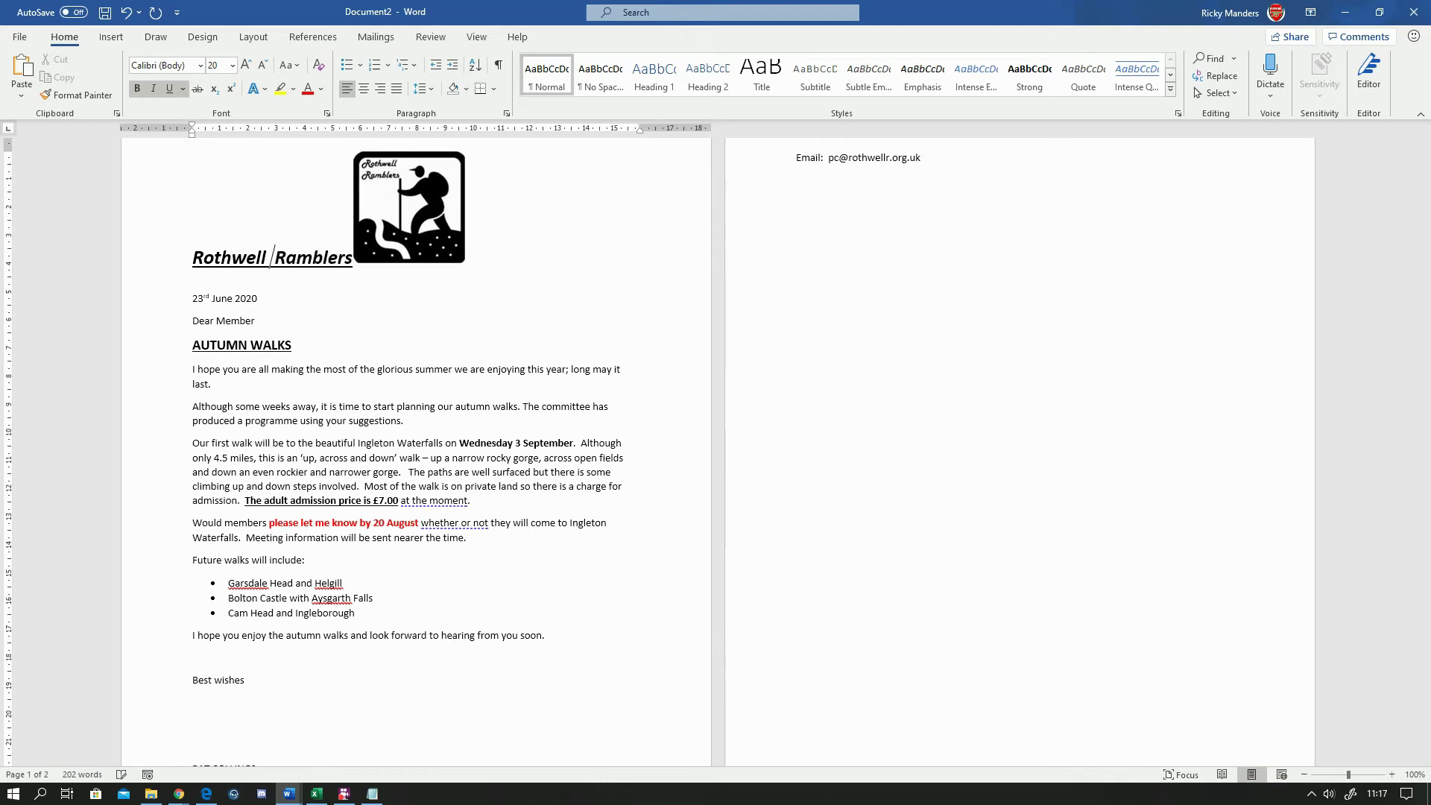
pyautogui.press('Return')
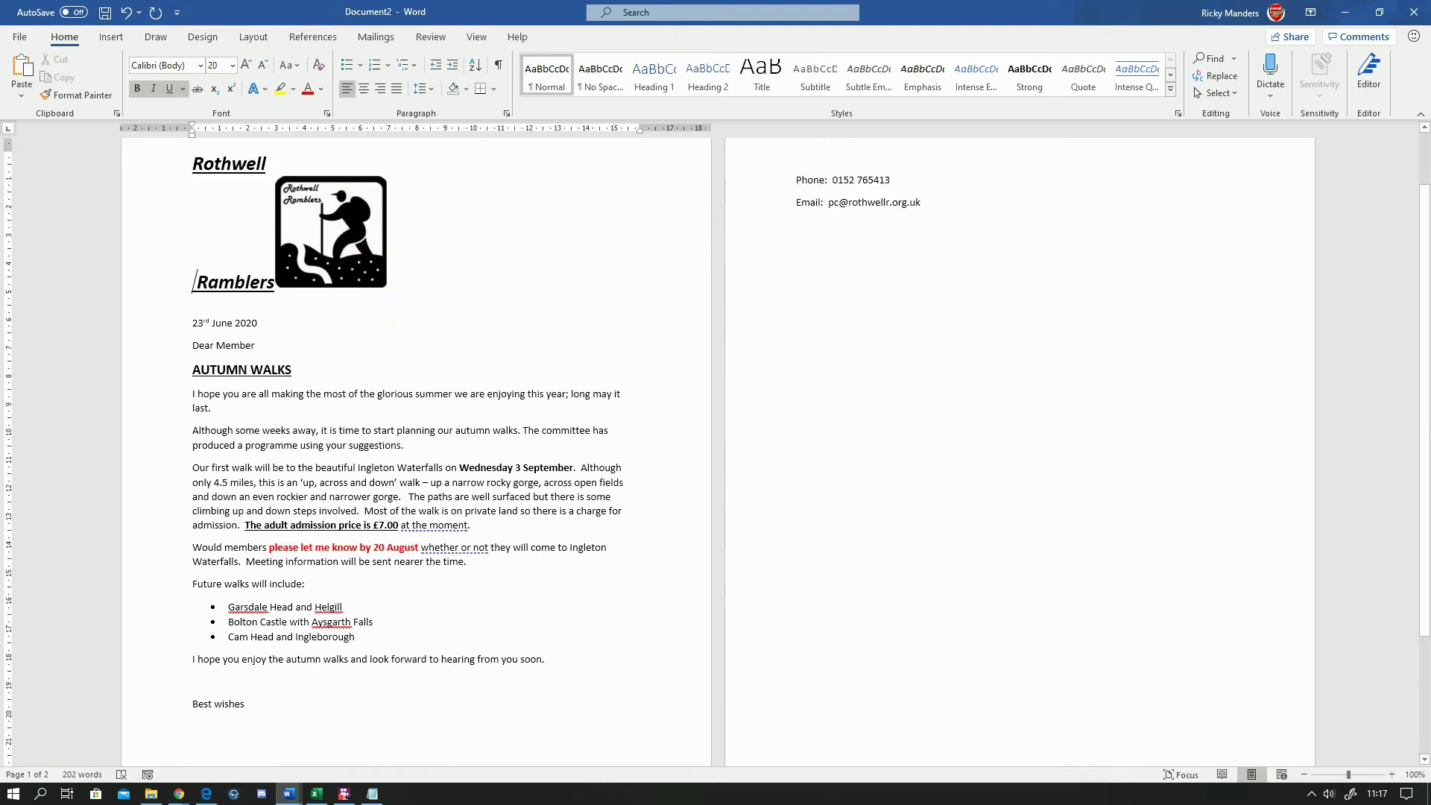
pyautogui.press('BackSpace')
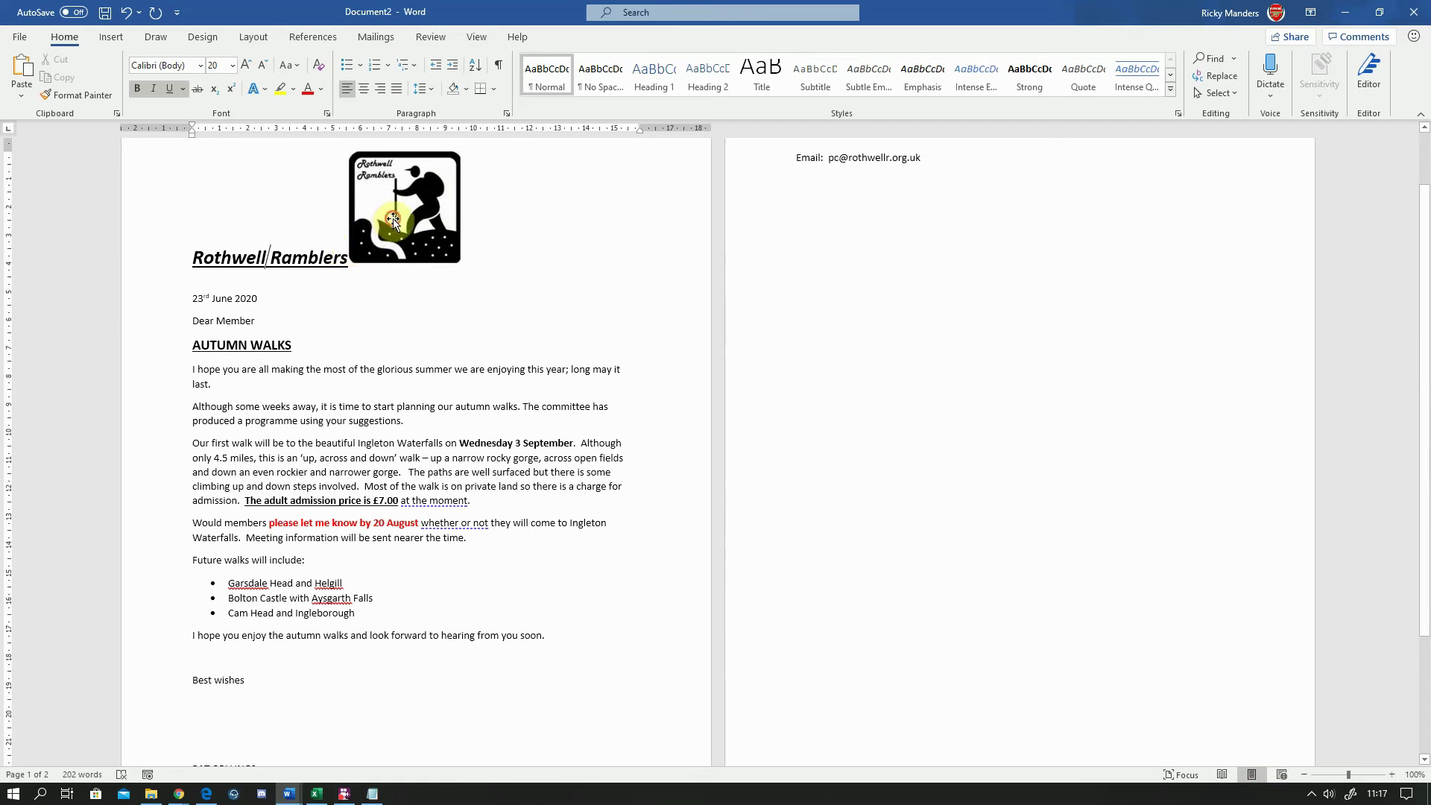
# - Set the logo's text wrapping to In Front of Text, move it to the letter's top-right corner and shrink it to about half size
pyautogui.moveTo(393, 222); pyautogui.dragTo(633, 249)
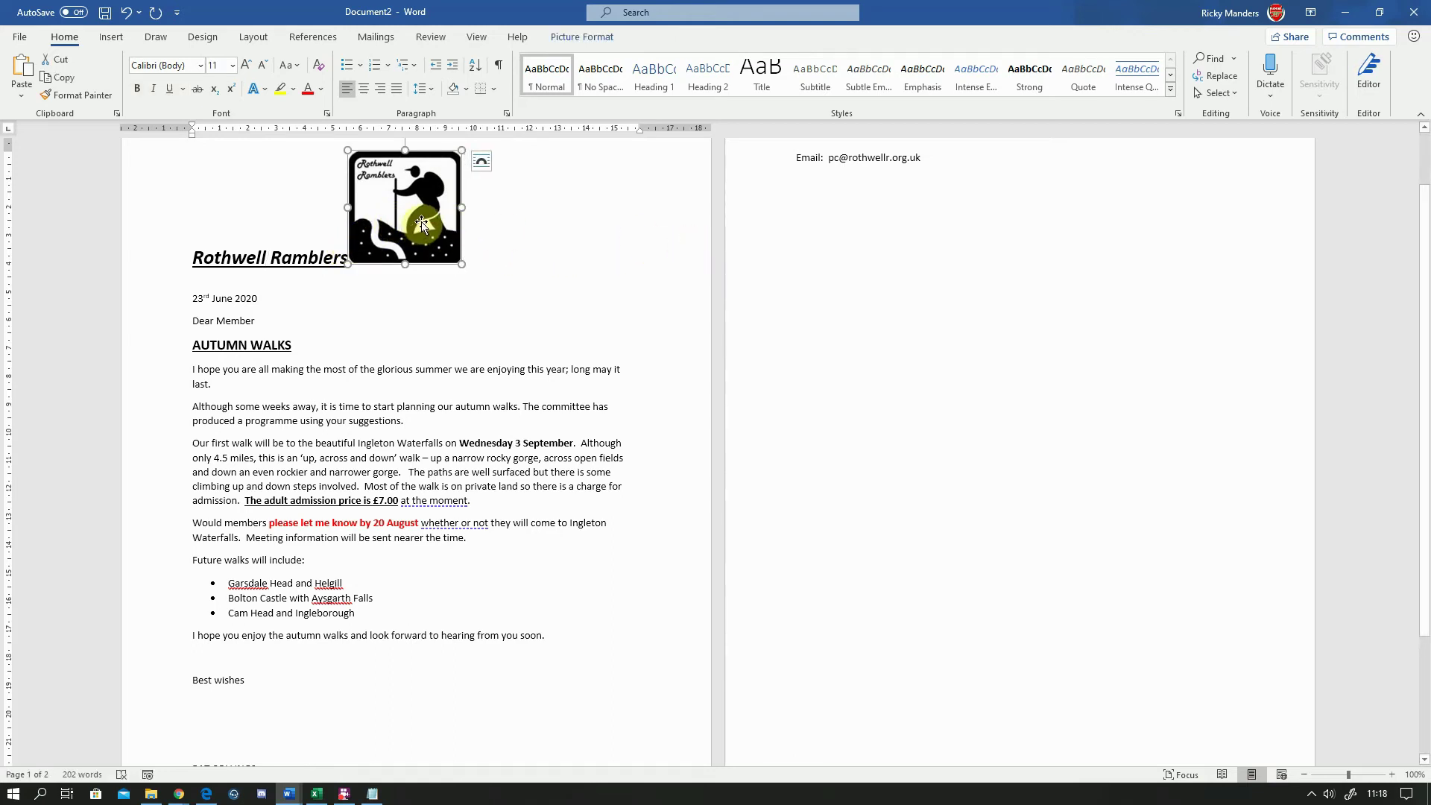
pyautogui.click(482, 171)
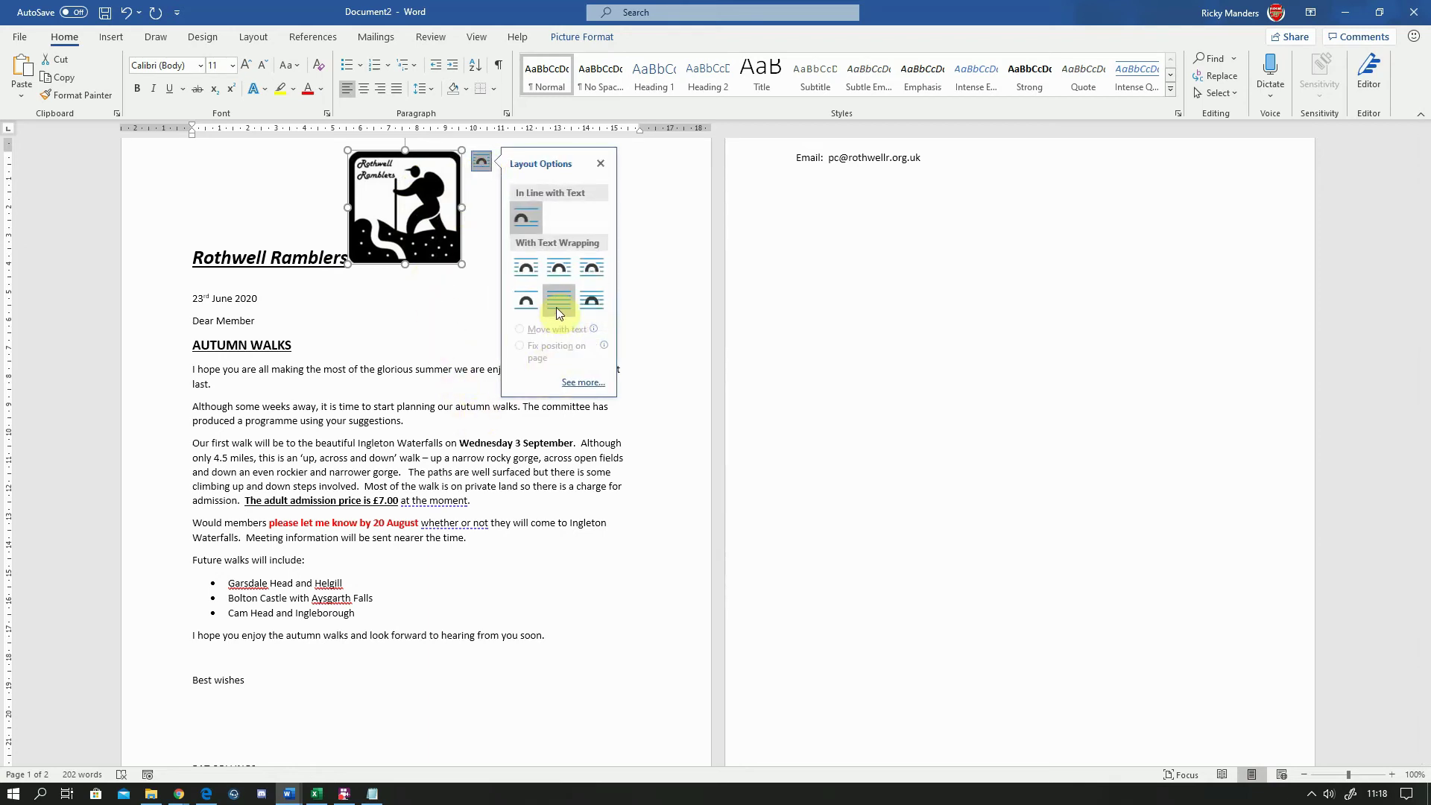
pyautogui.click(590, 304)
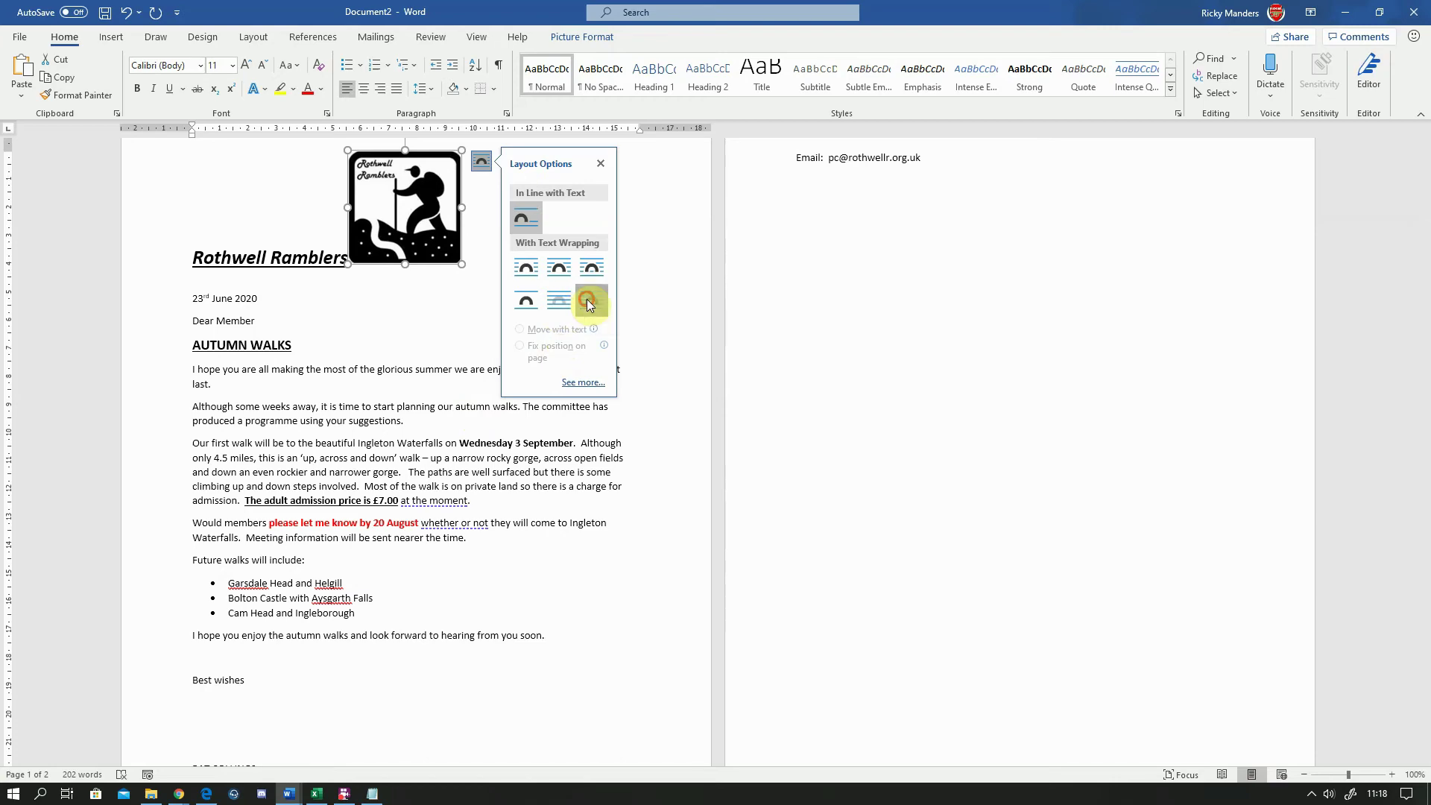
pyautogui.moveTo(697, 234); pyautogui.dragTo(906, 234)
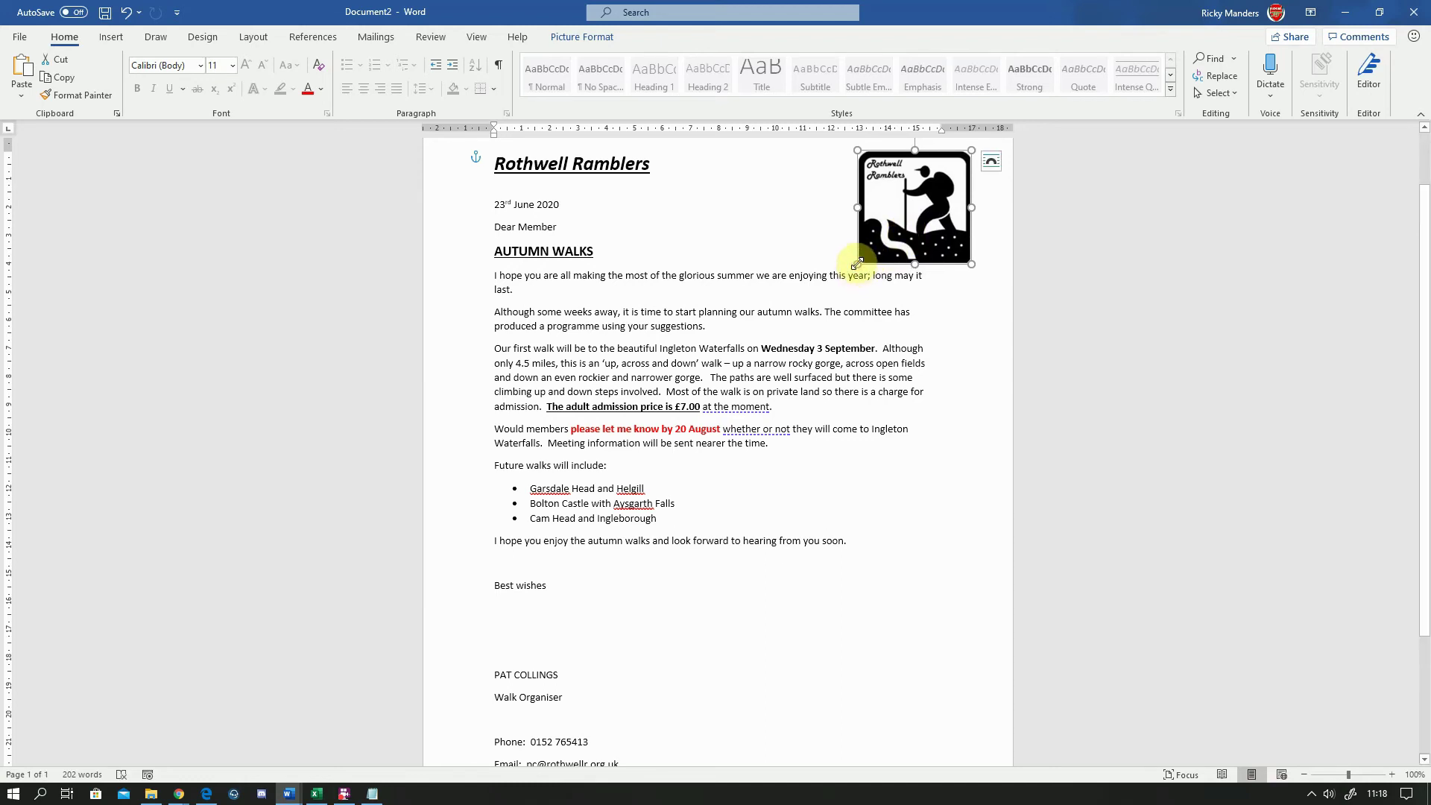
pyautogui.moveTo(857, 263); pyautogui.dragTo(914, 207)
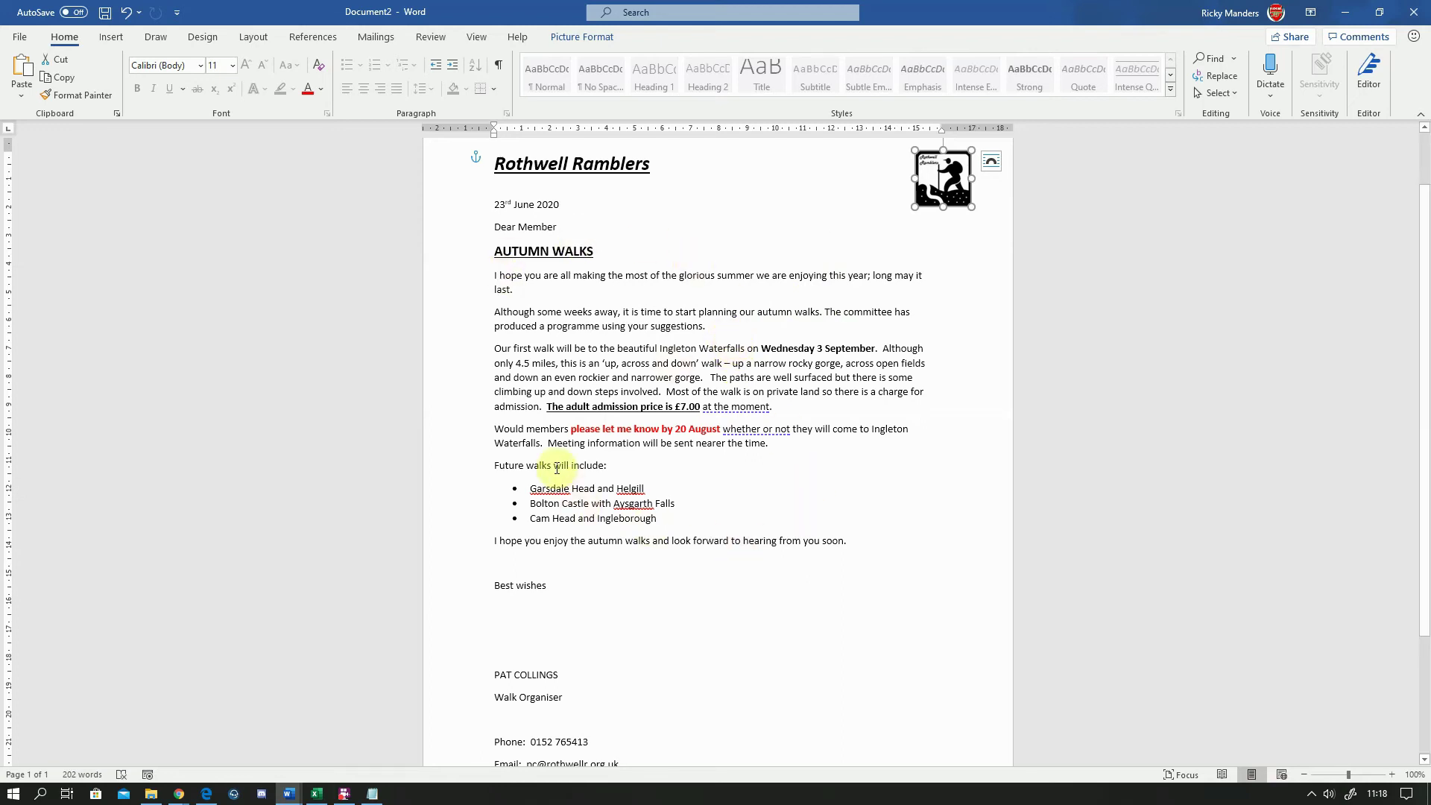
# - Examine the Ingleton Waterfalls description and the future walks list for a subject that one of the supplied images suits
pyautogui.click(847, 347)
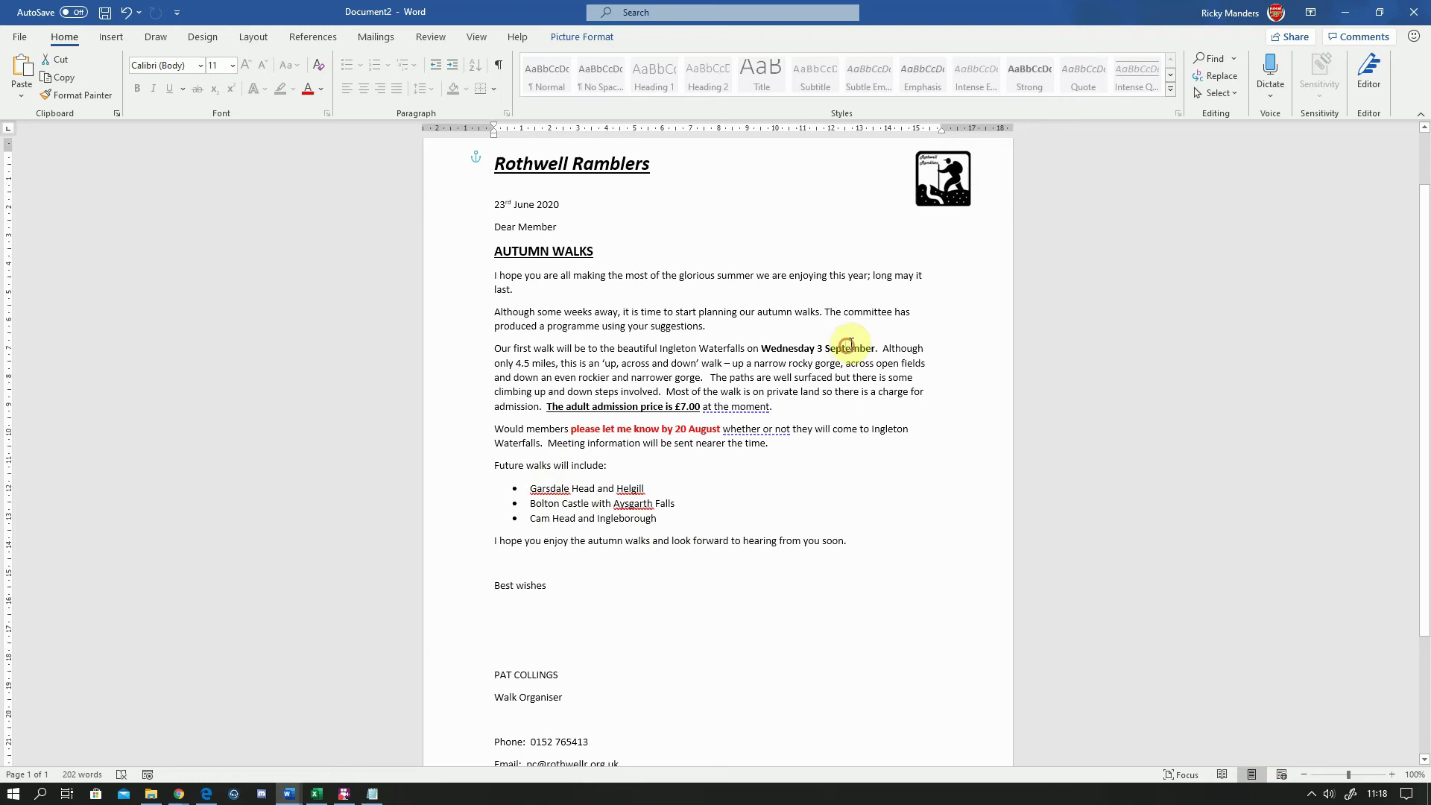
pyautogui.click(924, 206)
pyautogui.click(760, 347)
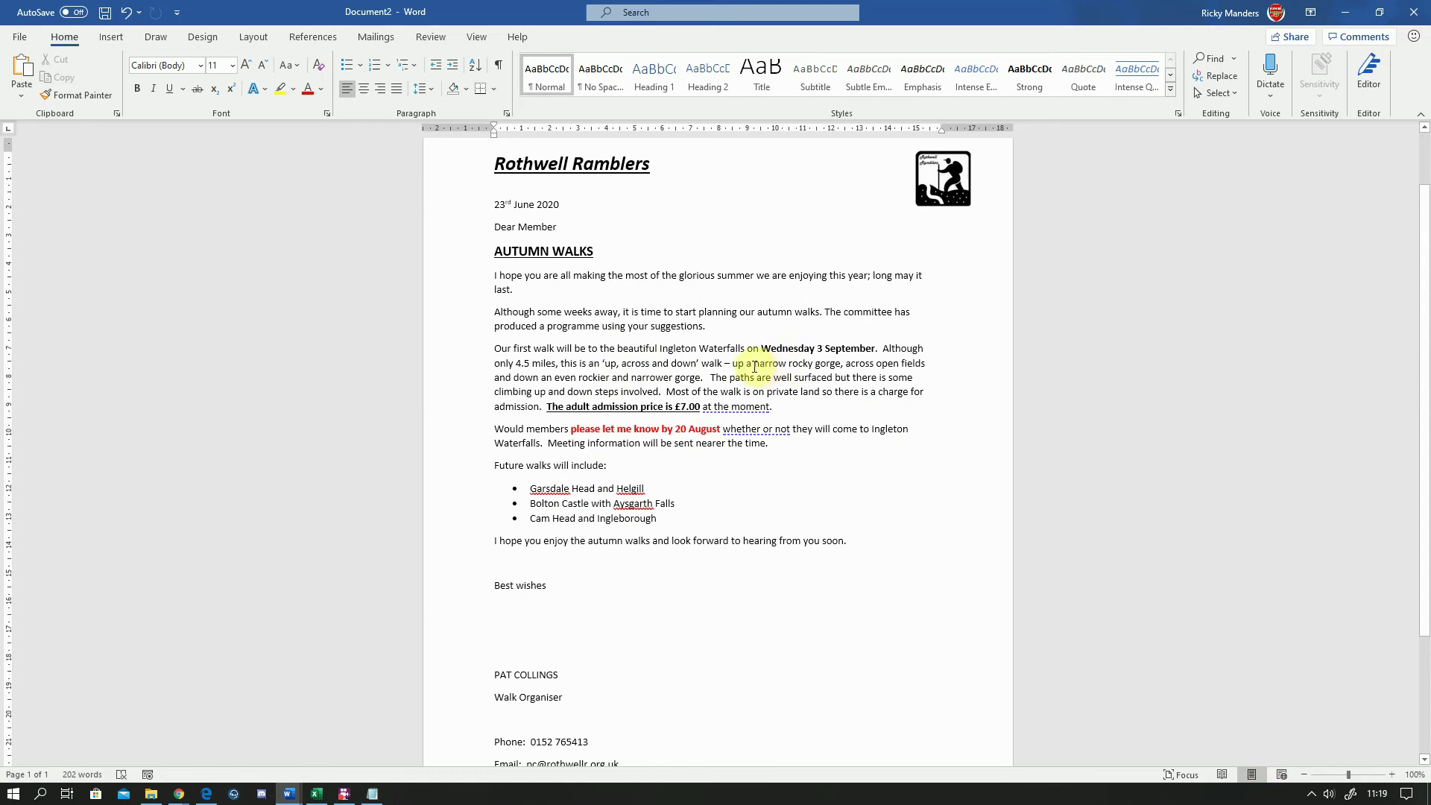
pyautogui.moveTo(754, 367); pyautogui.dragTo(814, 365)
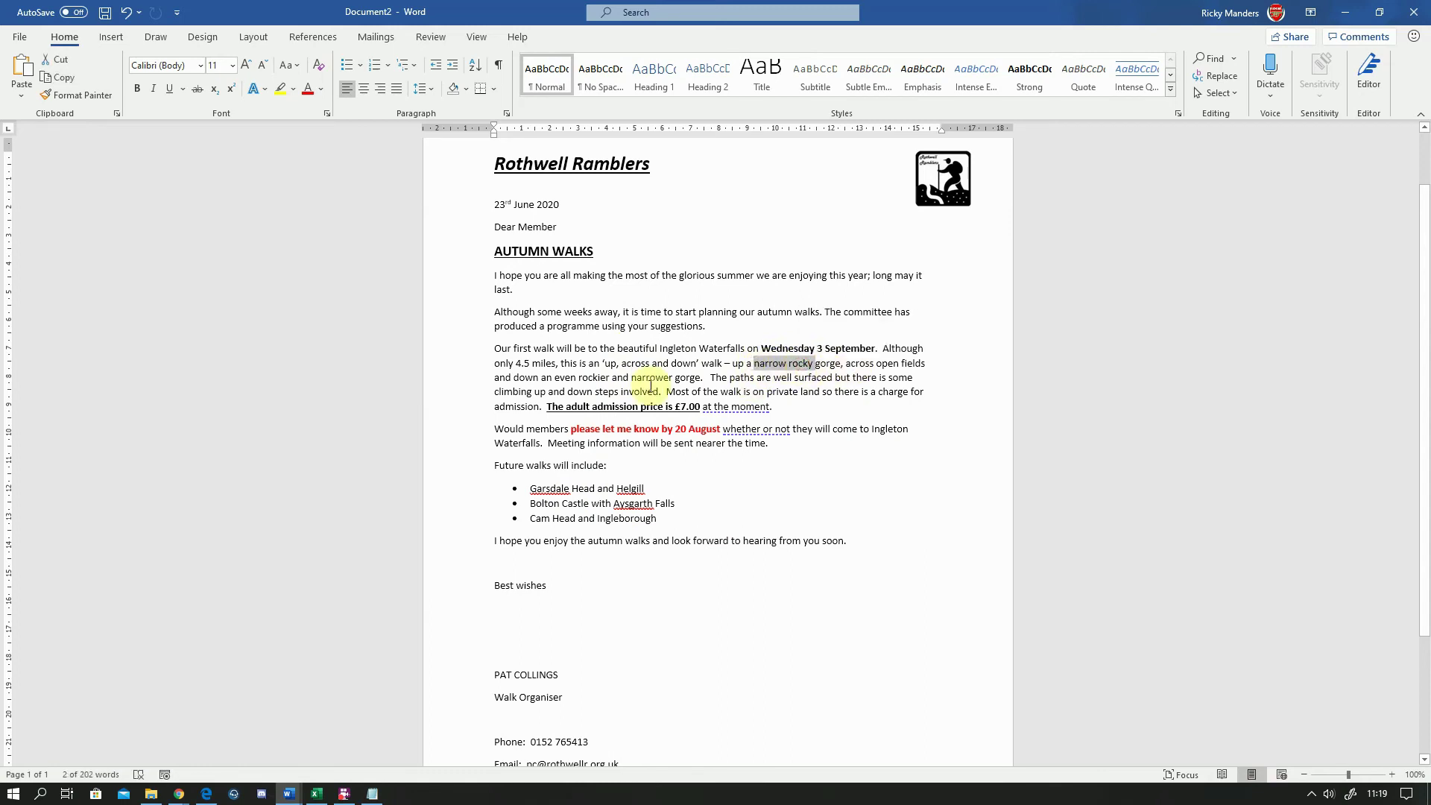
pyautogui.click(601, 384)
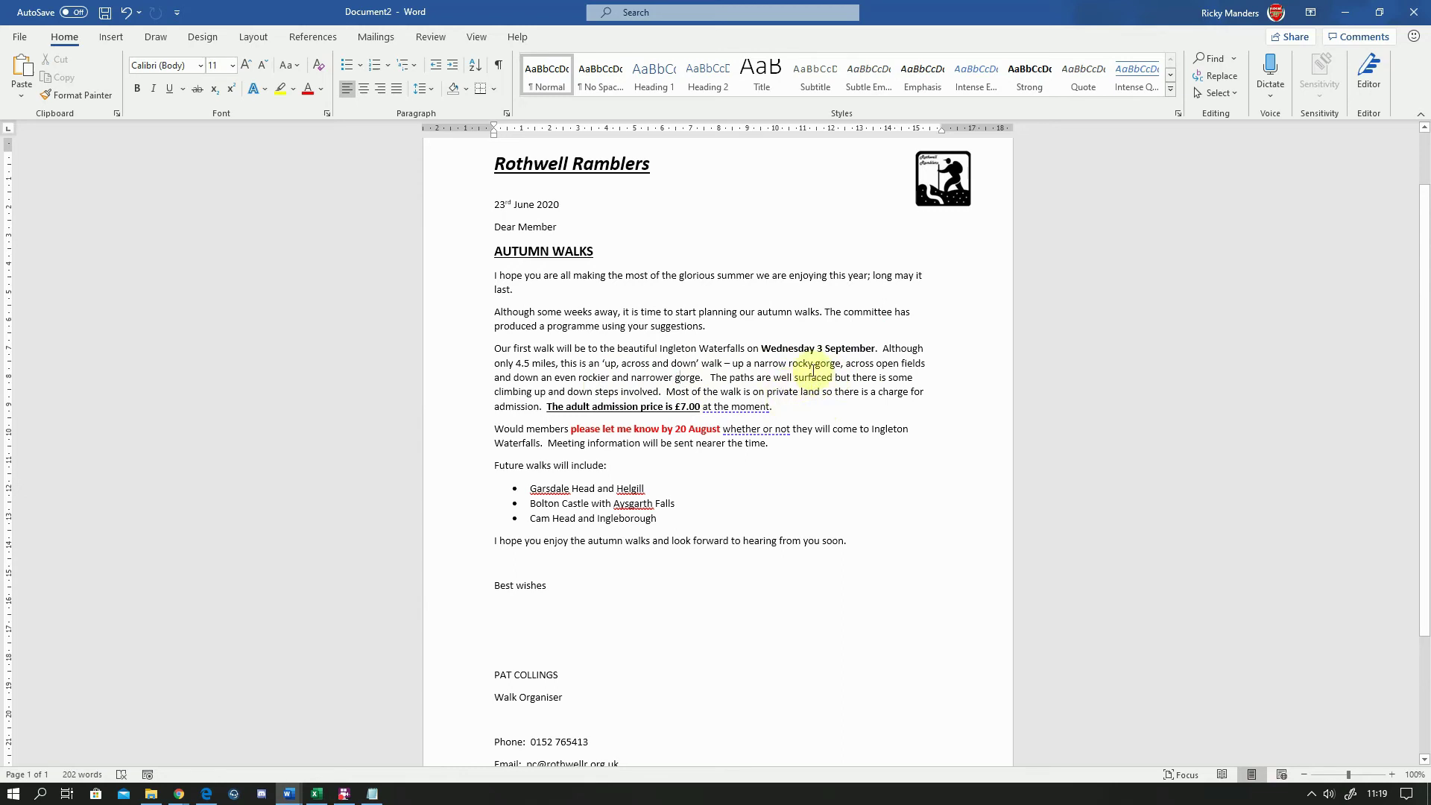
pyautogui.click(581, 503)
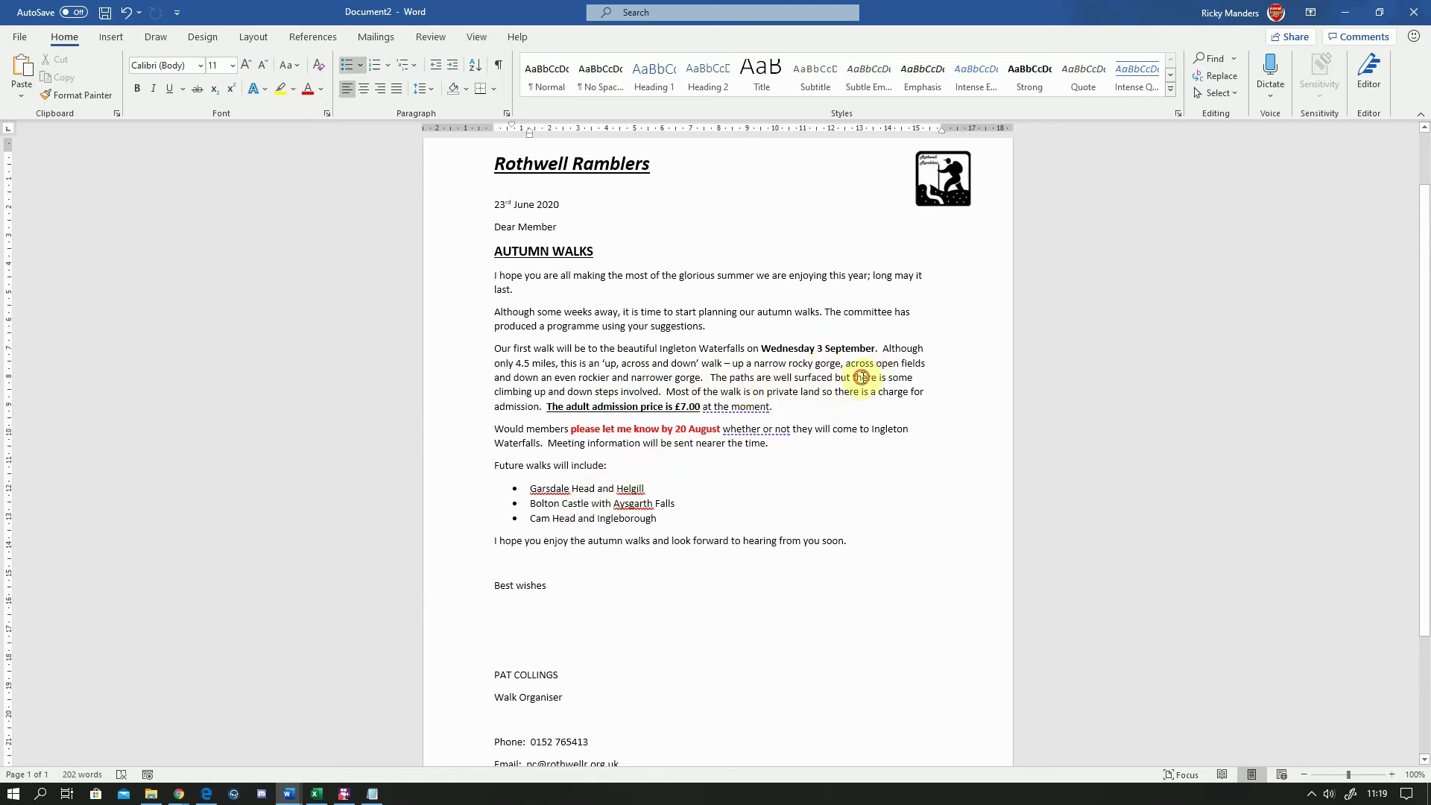
pyautogui.click(862, 377)
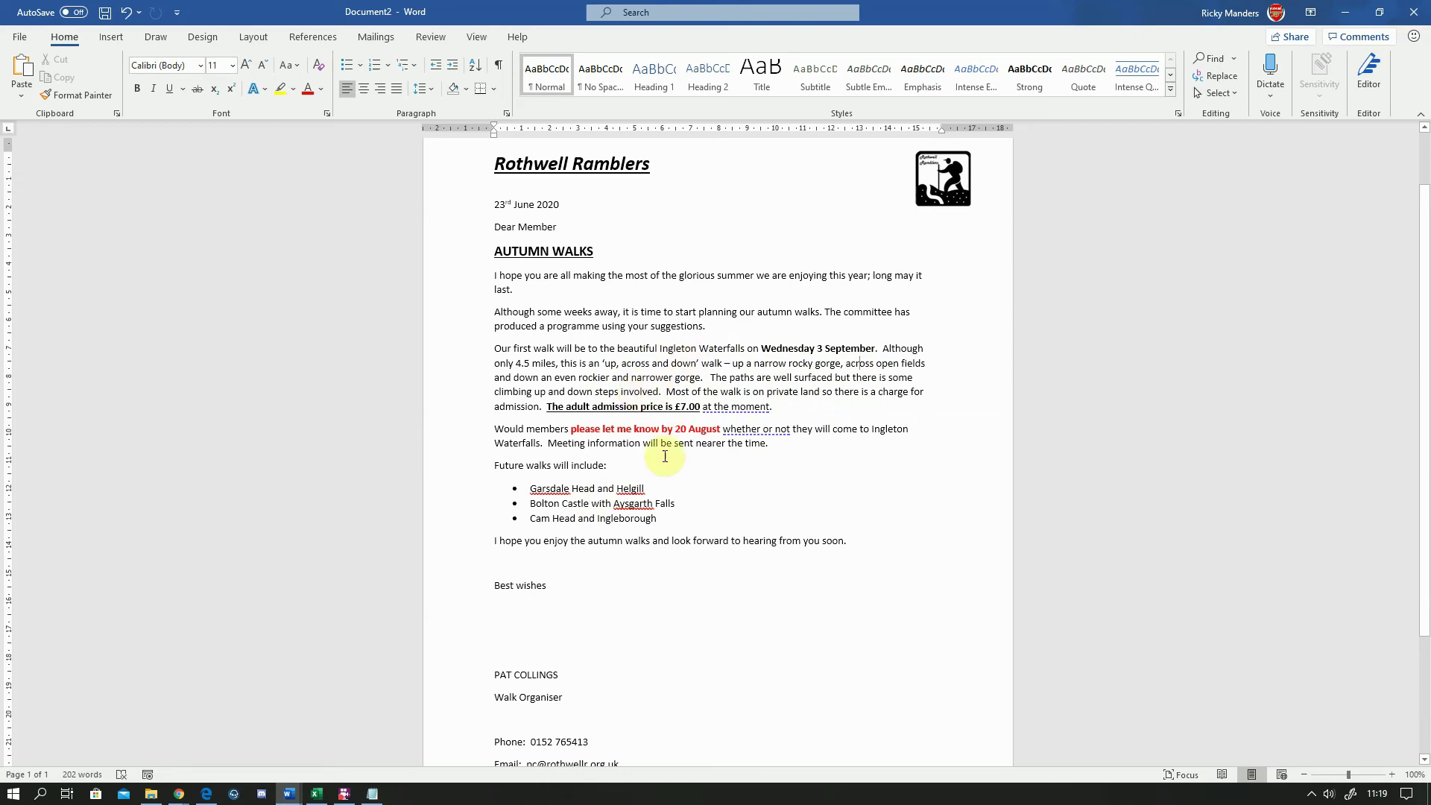
pyautogui.click(555, 498)
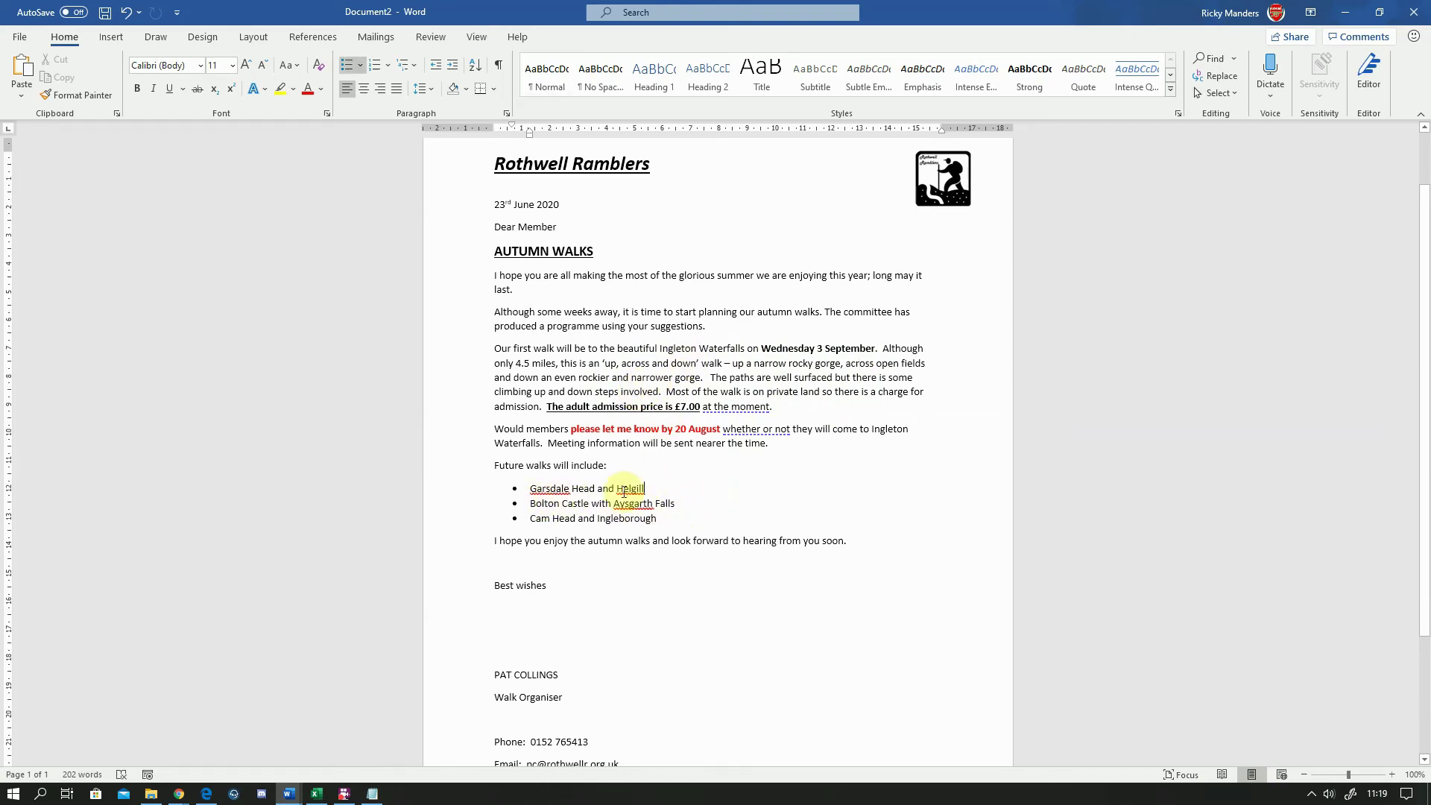
# - Switch to the ImagesJun14L1 folder in File Explorer, copy the castle picture Image 4.jpg and return to the Word letter
pyautogui.click(151, 794)
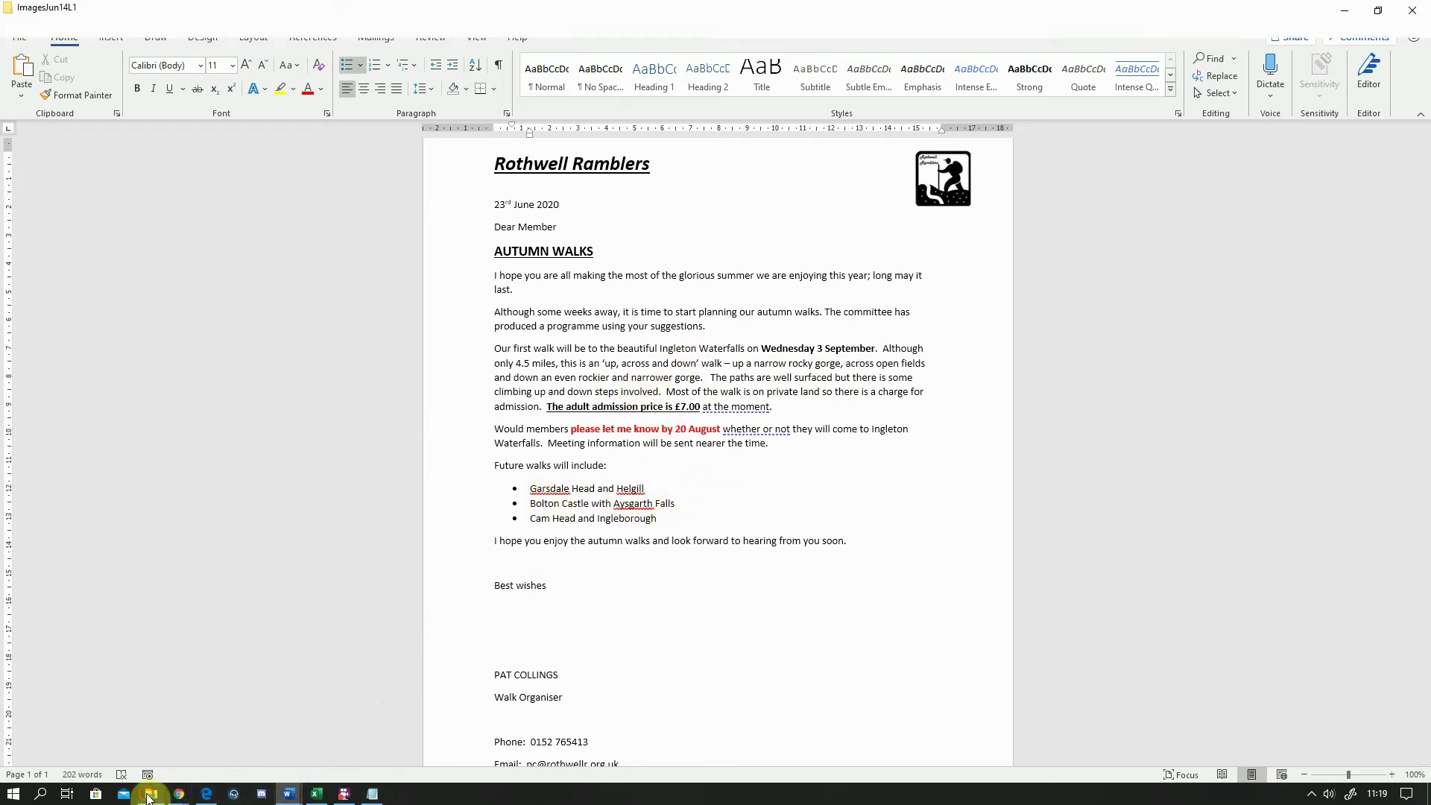
pyautogui.rightClick(897, 241)
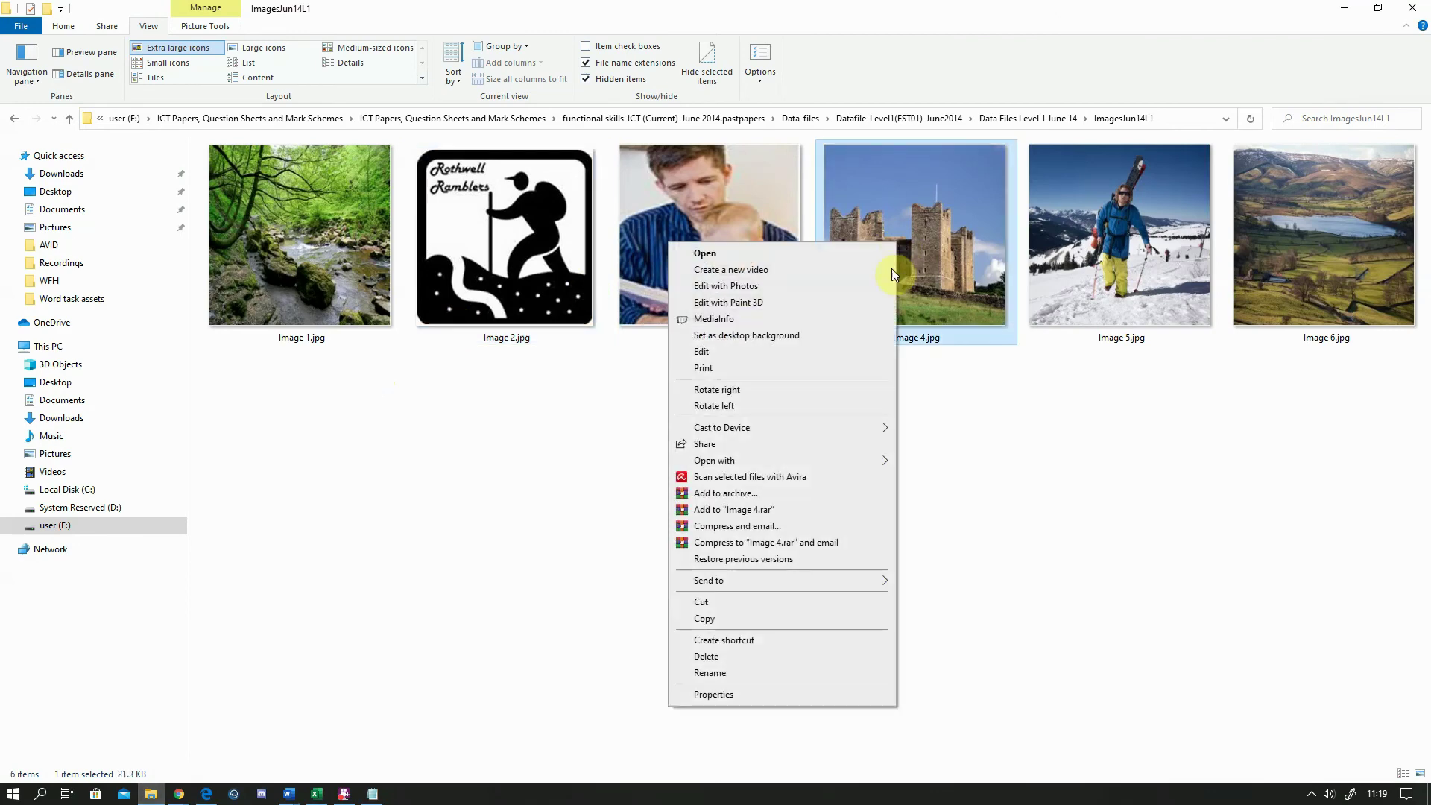
pyautogui.click(733, 623)
pyautogui.click(1355, 13)
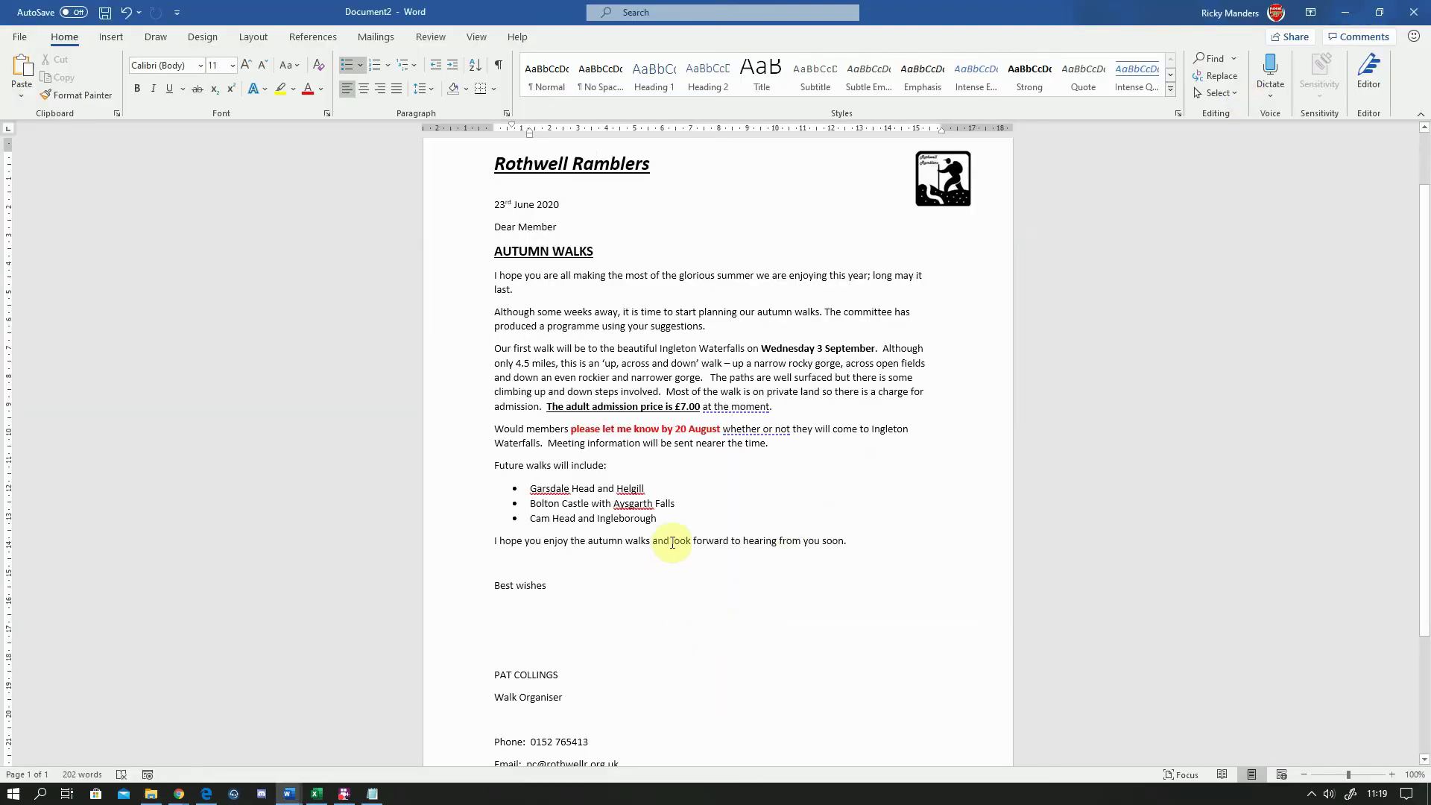
# - Paste the castle picture at the end of the "Garsdale Head and Helgill" bullet
pyautogui.click(727, 489)
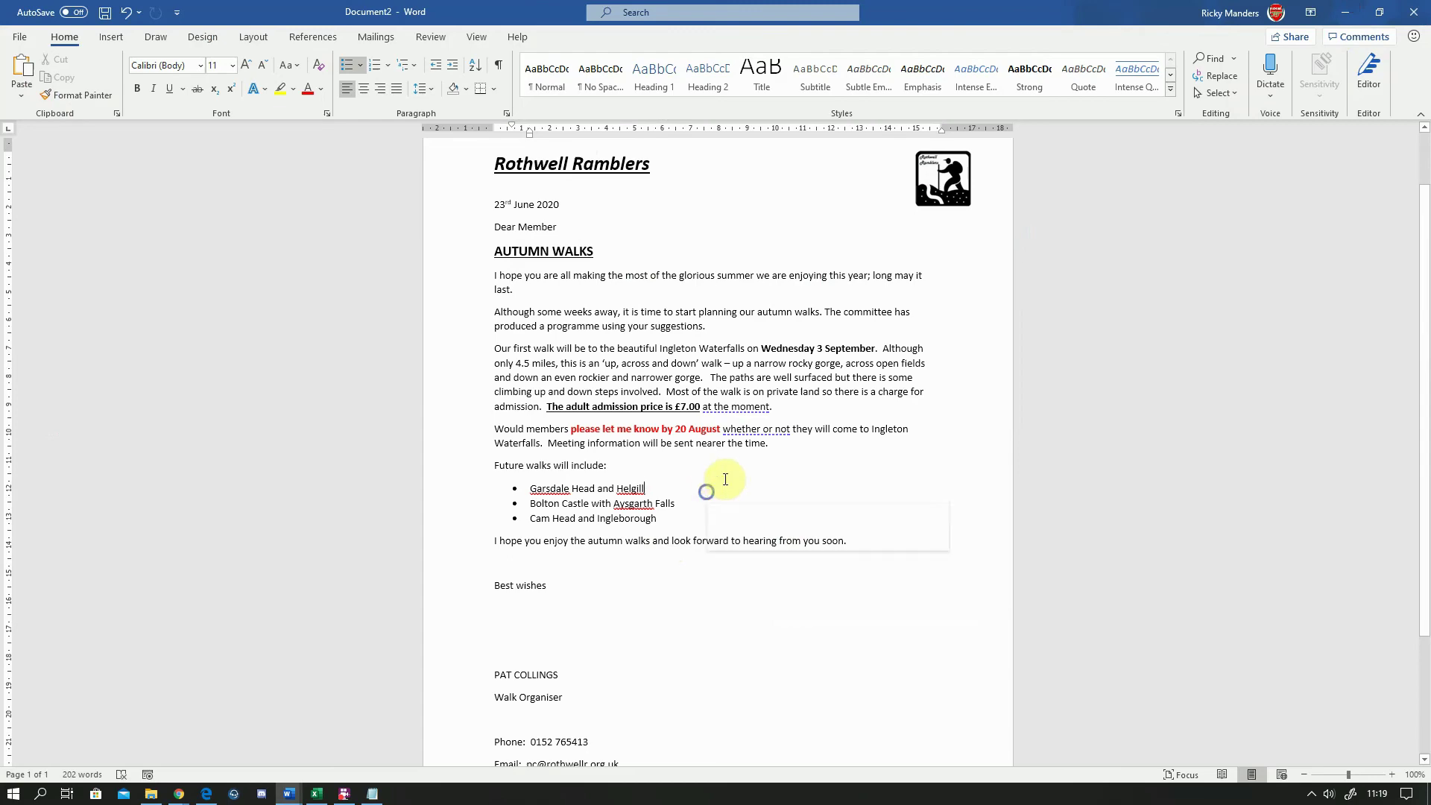
pyautogui.rightClick(705, 489)
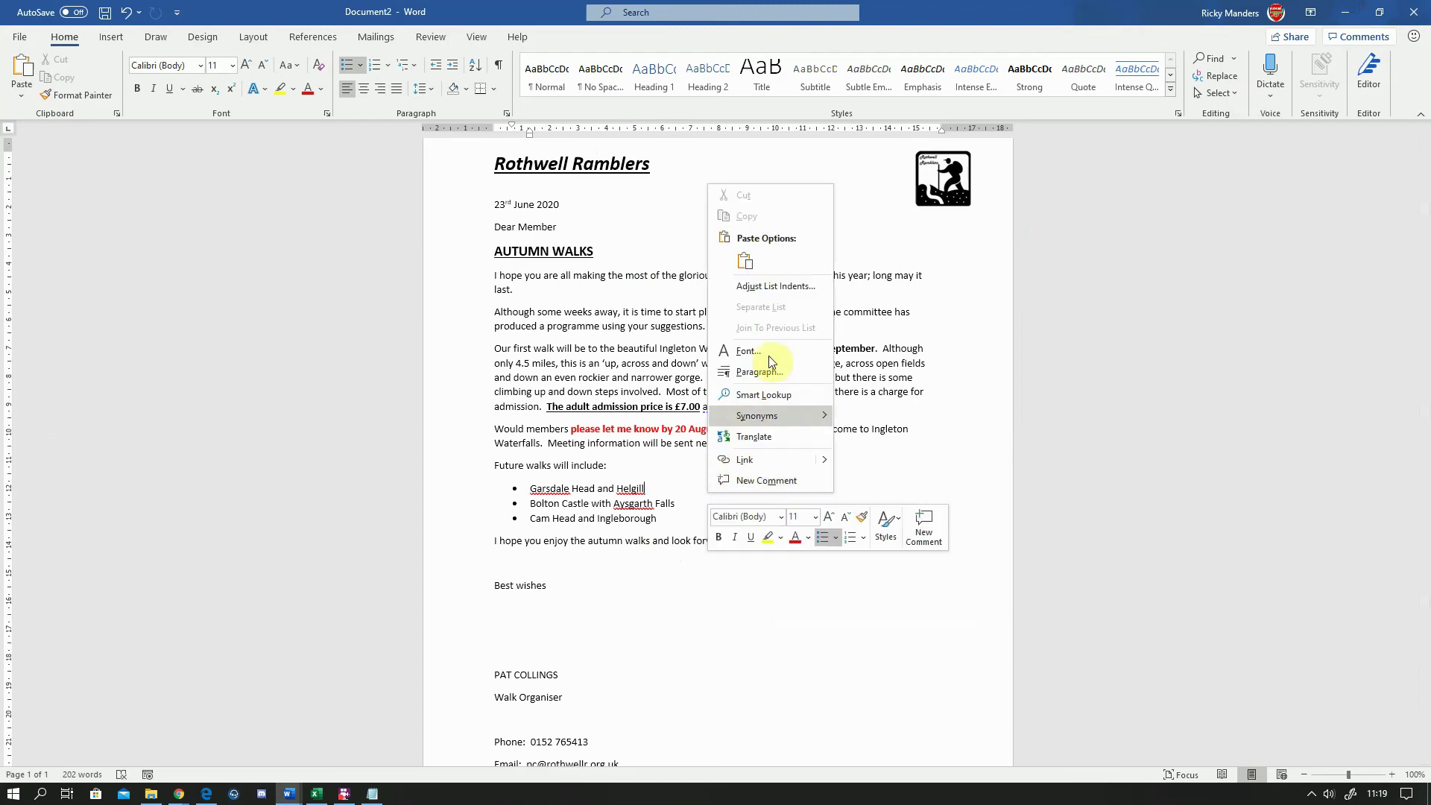
pyautogui.click(749, 256)
# - Set the castle picture's wrapping to Square, shrink it to about half size and place it left of the future walks list
pyautogui.click(372, 561)
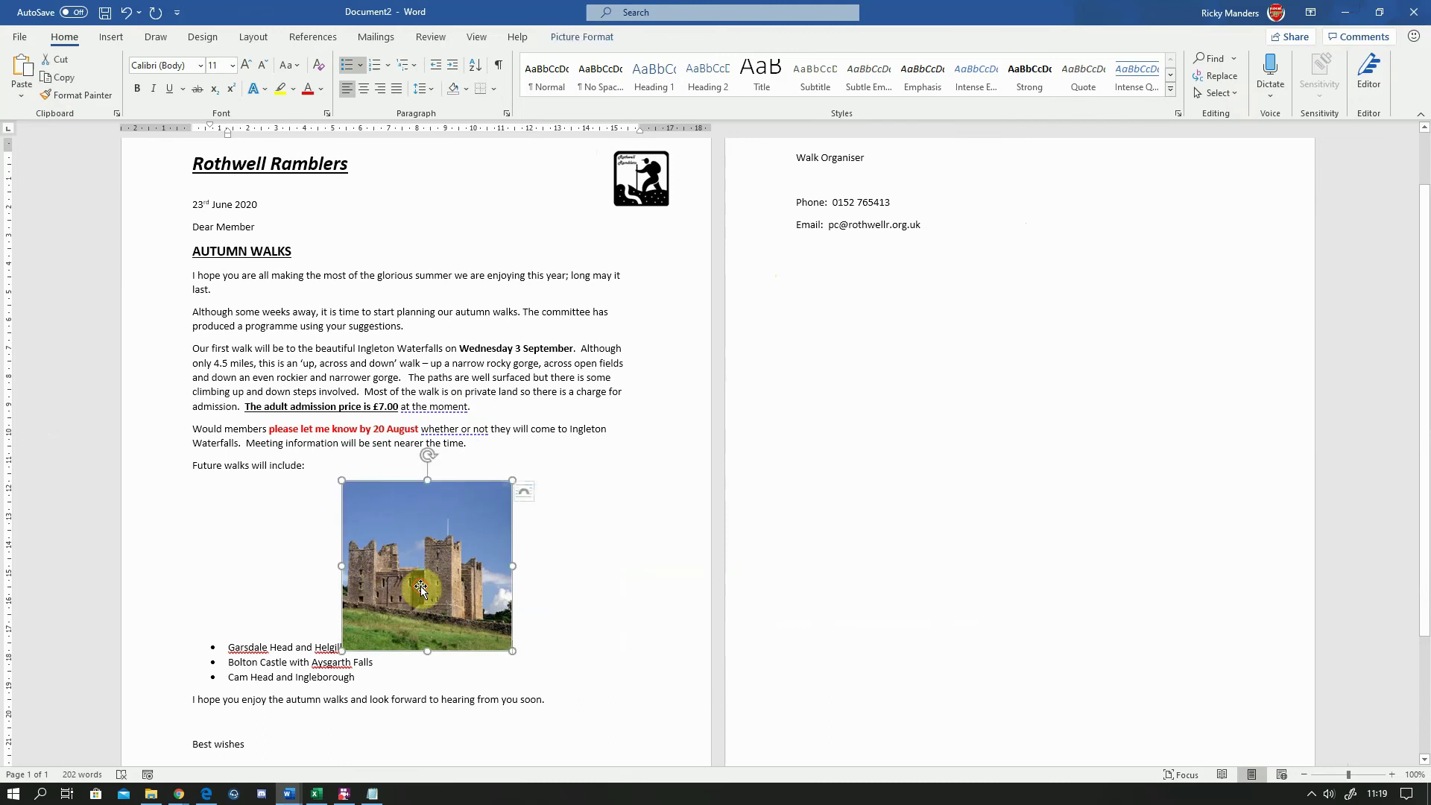
pyautogui.click(532, 494)
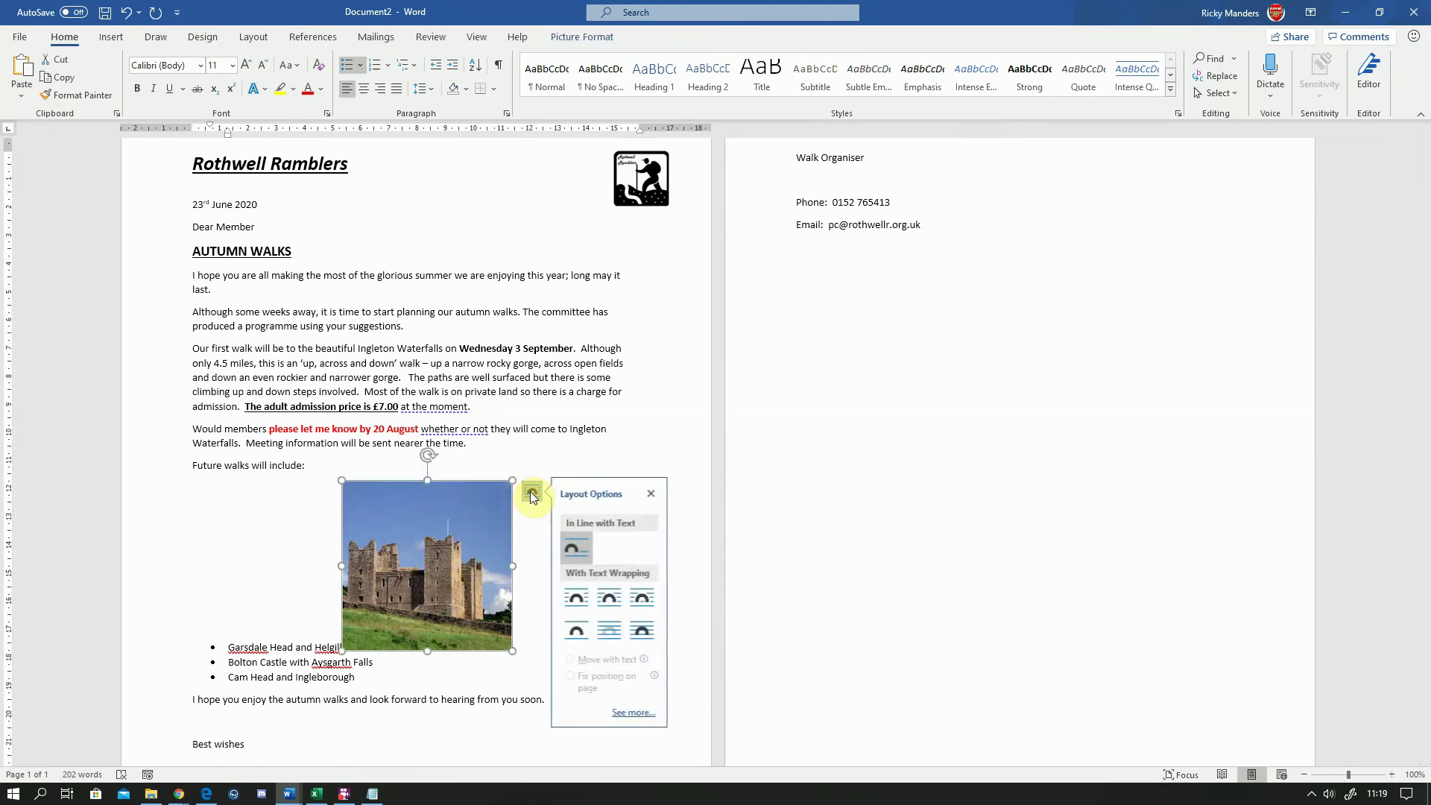
pyautogui.click(576, 598)
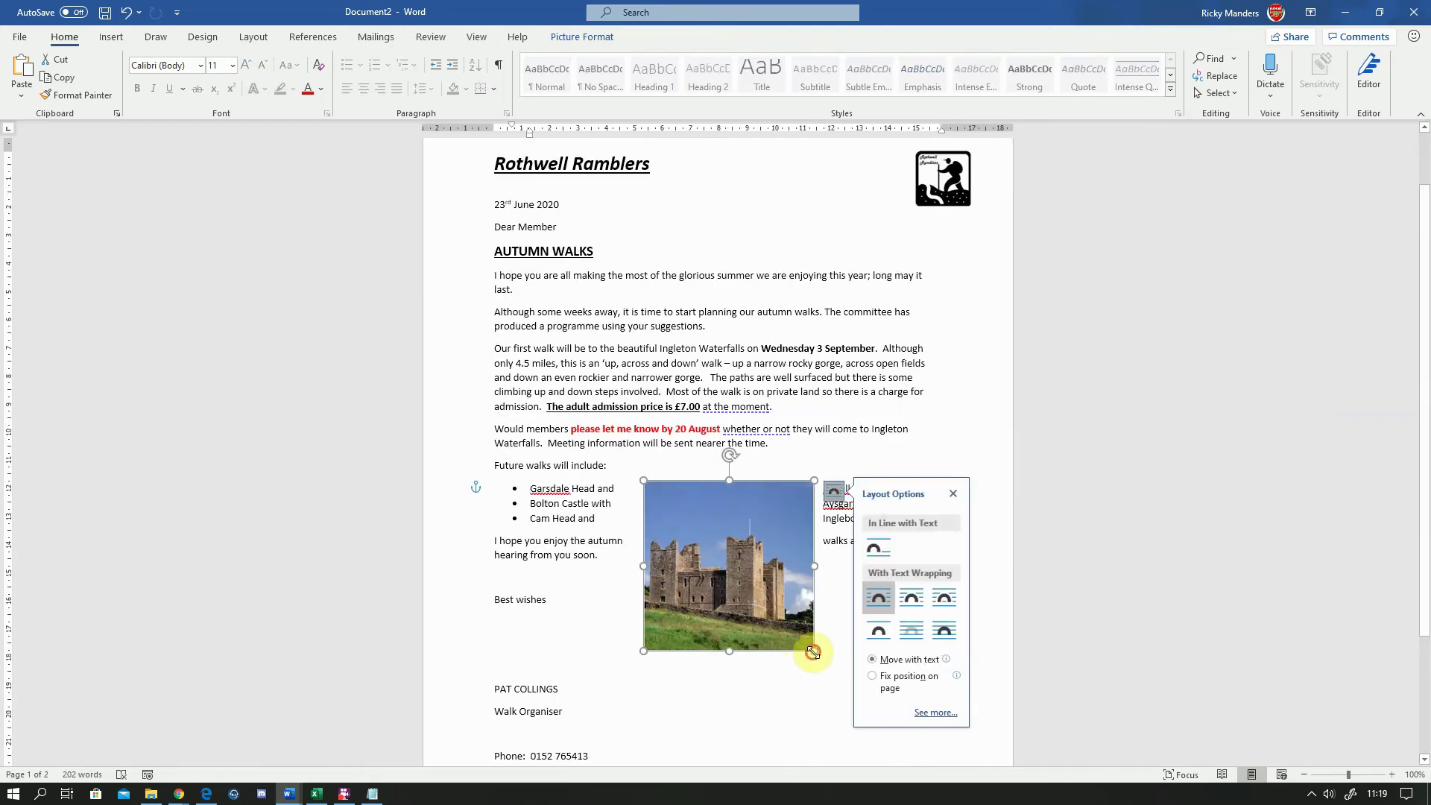
pyautogui.click(805, 646)
pyautogui.moveTo(805, 645); pyautogui.dragTo(561, 529)
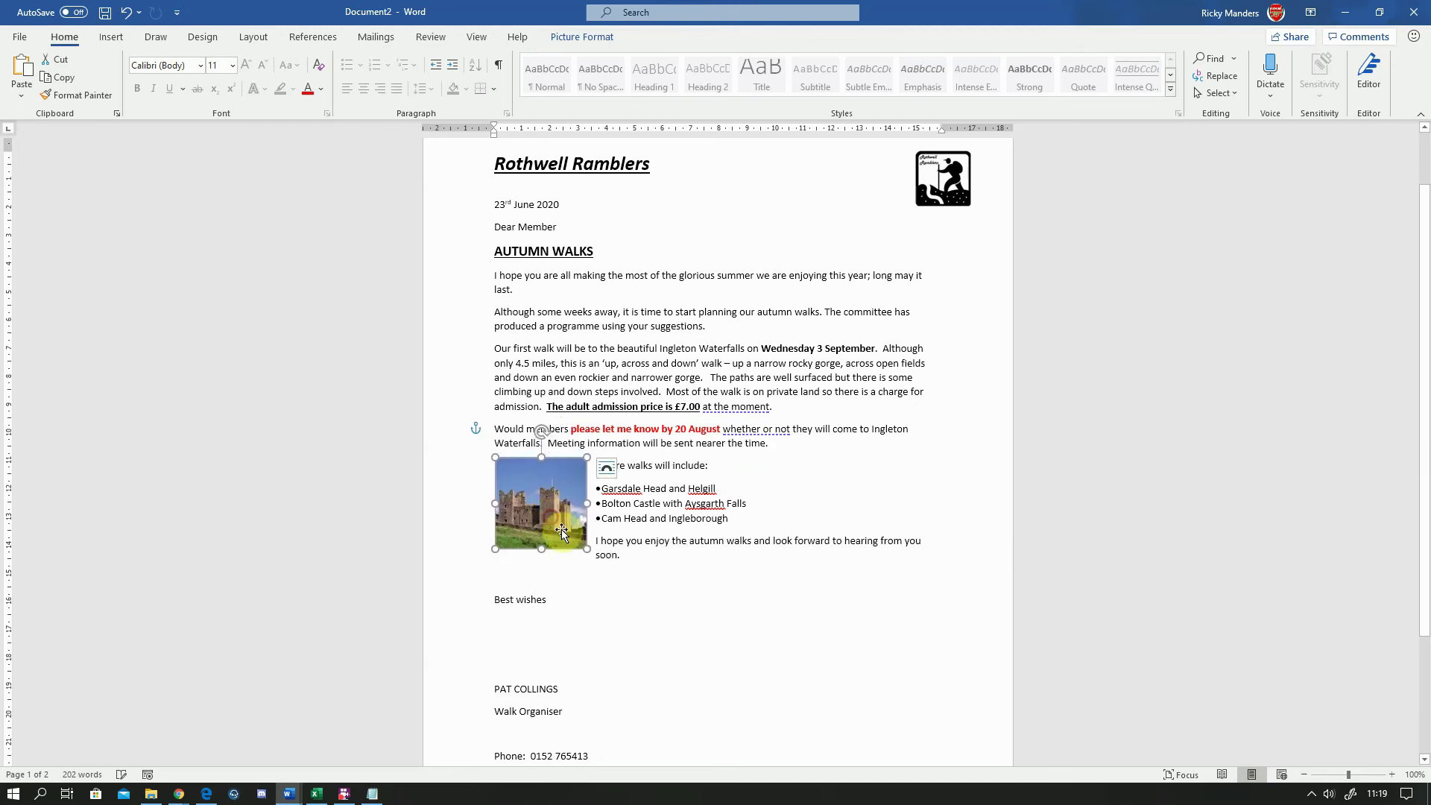
# - Insert an unbulleted blank line after "Cam Head and Ingleborough" so the closing sentence starts below the castle picture
pyautogui.click(751, 520)
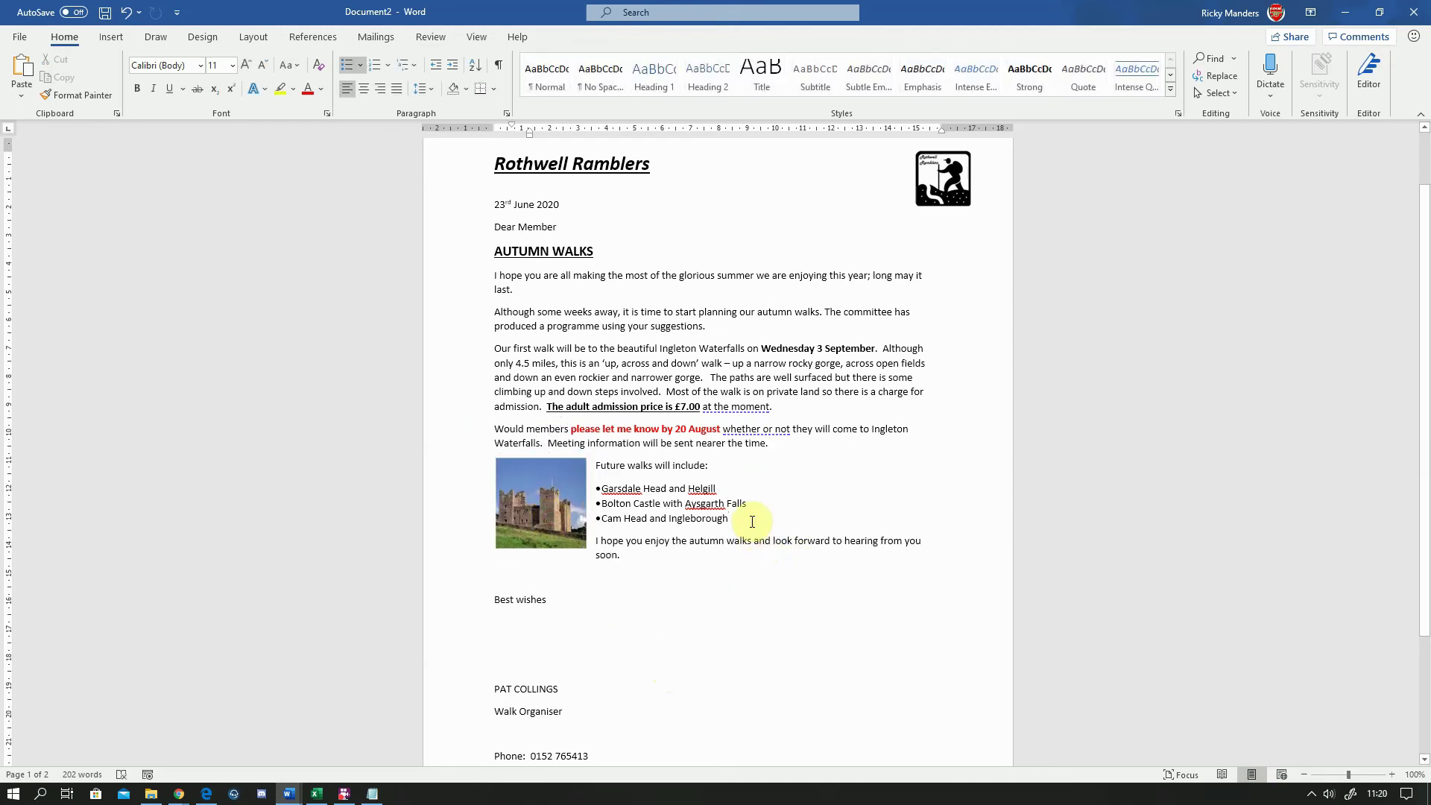
pyautogui.press('Return')
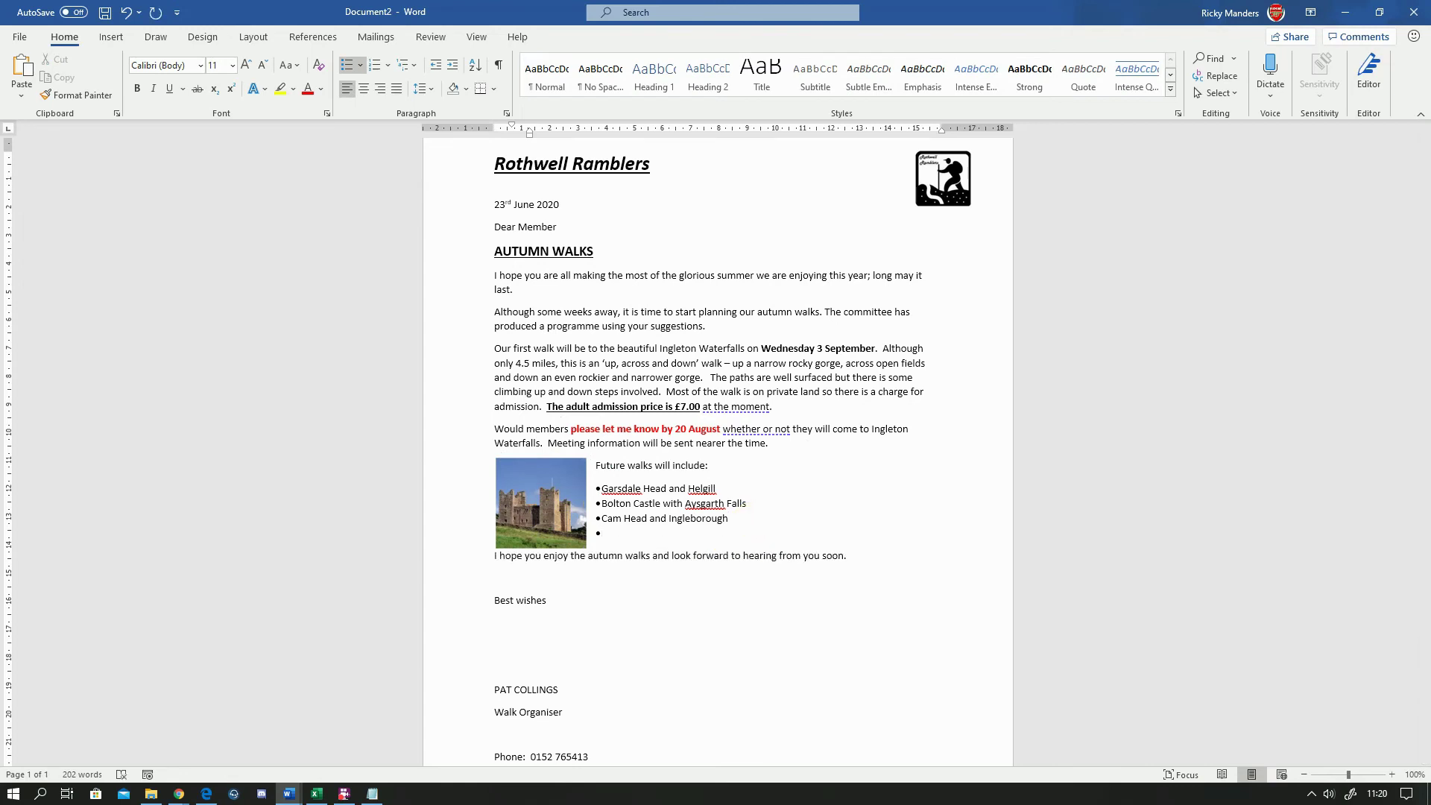
pyautogui.press('Return')
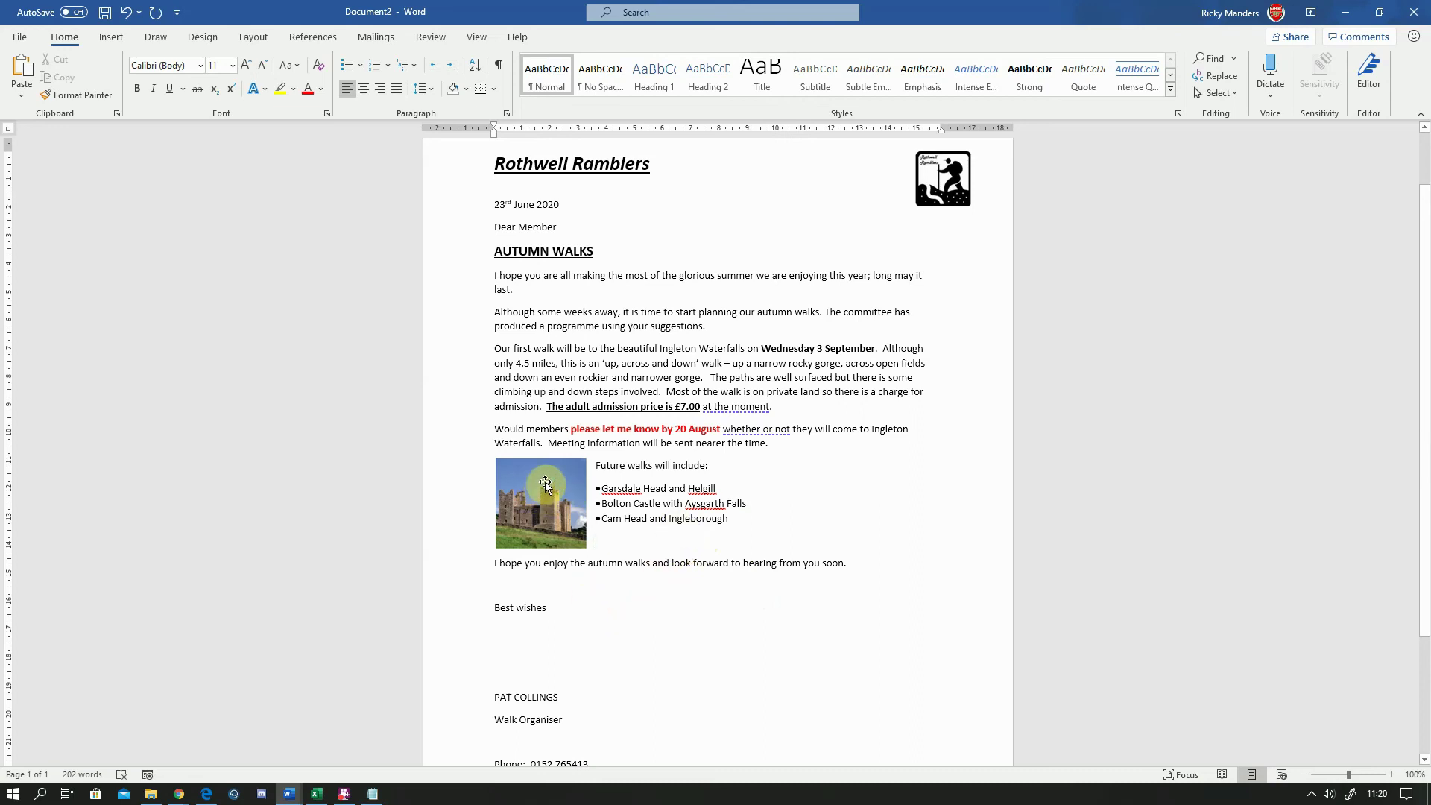
pyautogui.doubleClick(494, 225)
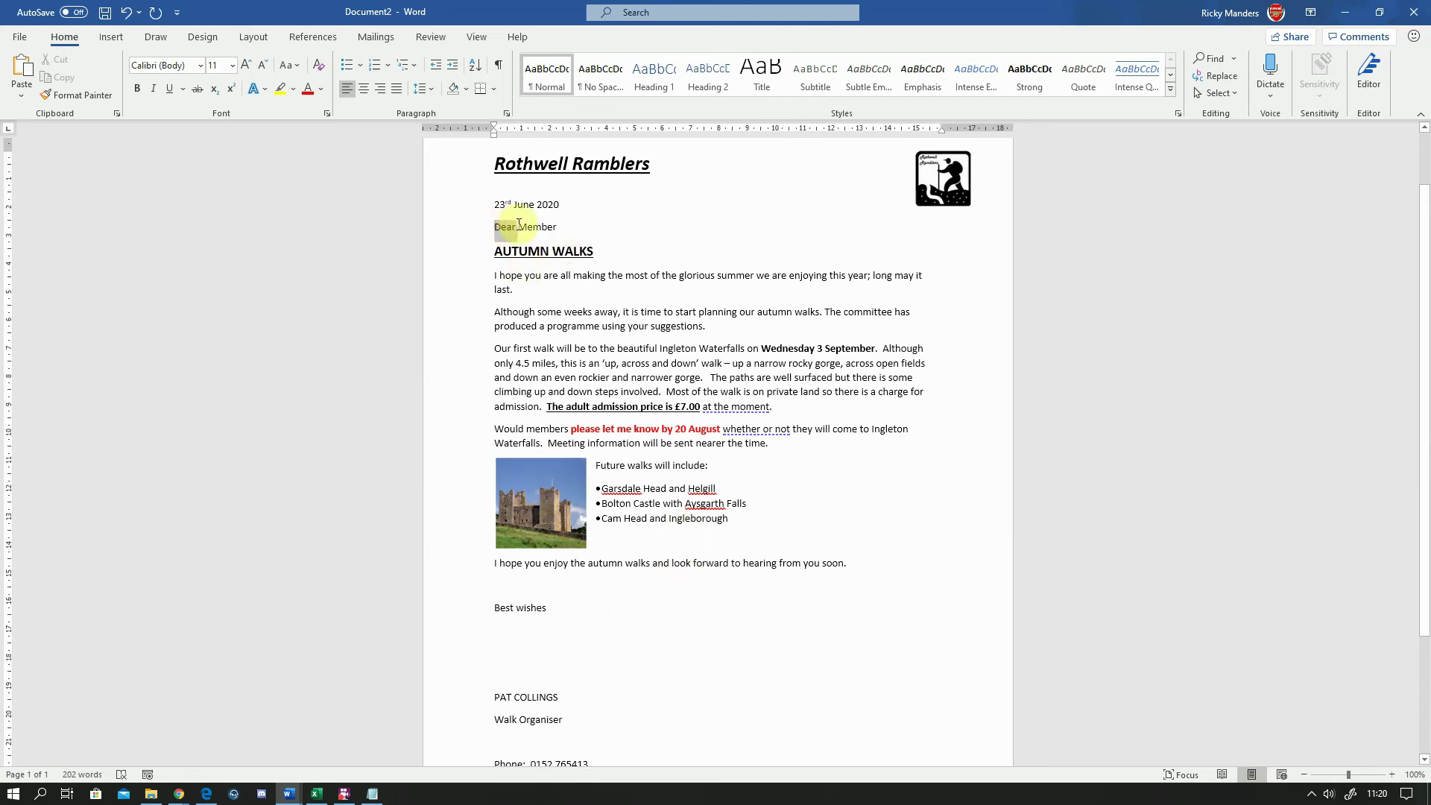
pyautogui.scroll(-1, 618, 488)
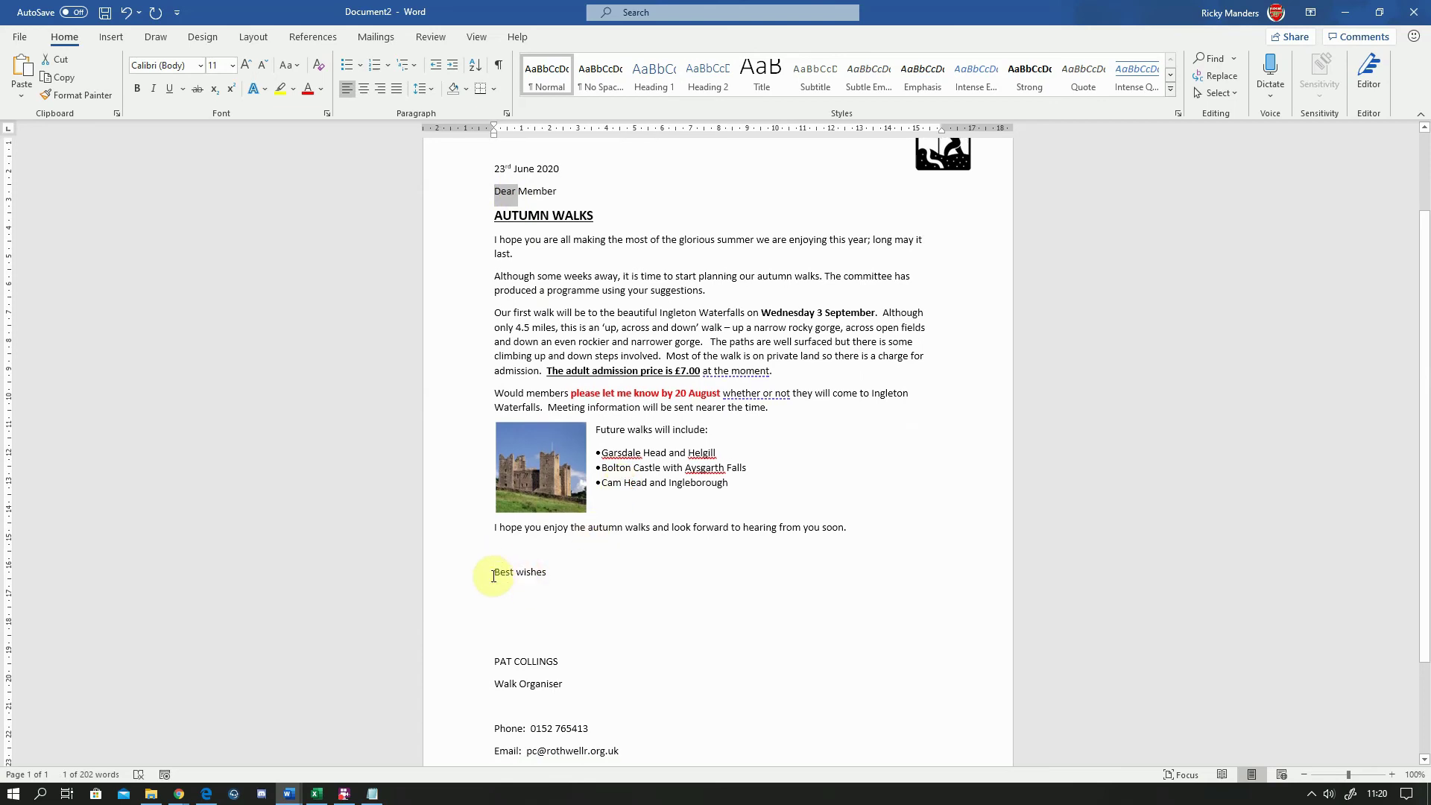
pyautogui.moveTo(491, 572)
pyautogui.mouseDown()
pyautogui.moveTo(541, 572)
pyautogui.moveTo(494, 575)
pyautogui.mouseUp()
pyautogui.click(534, 572)
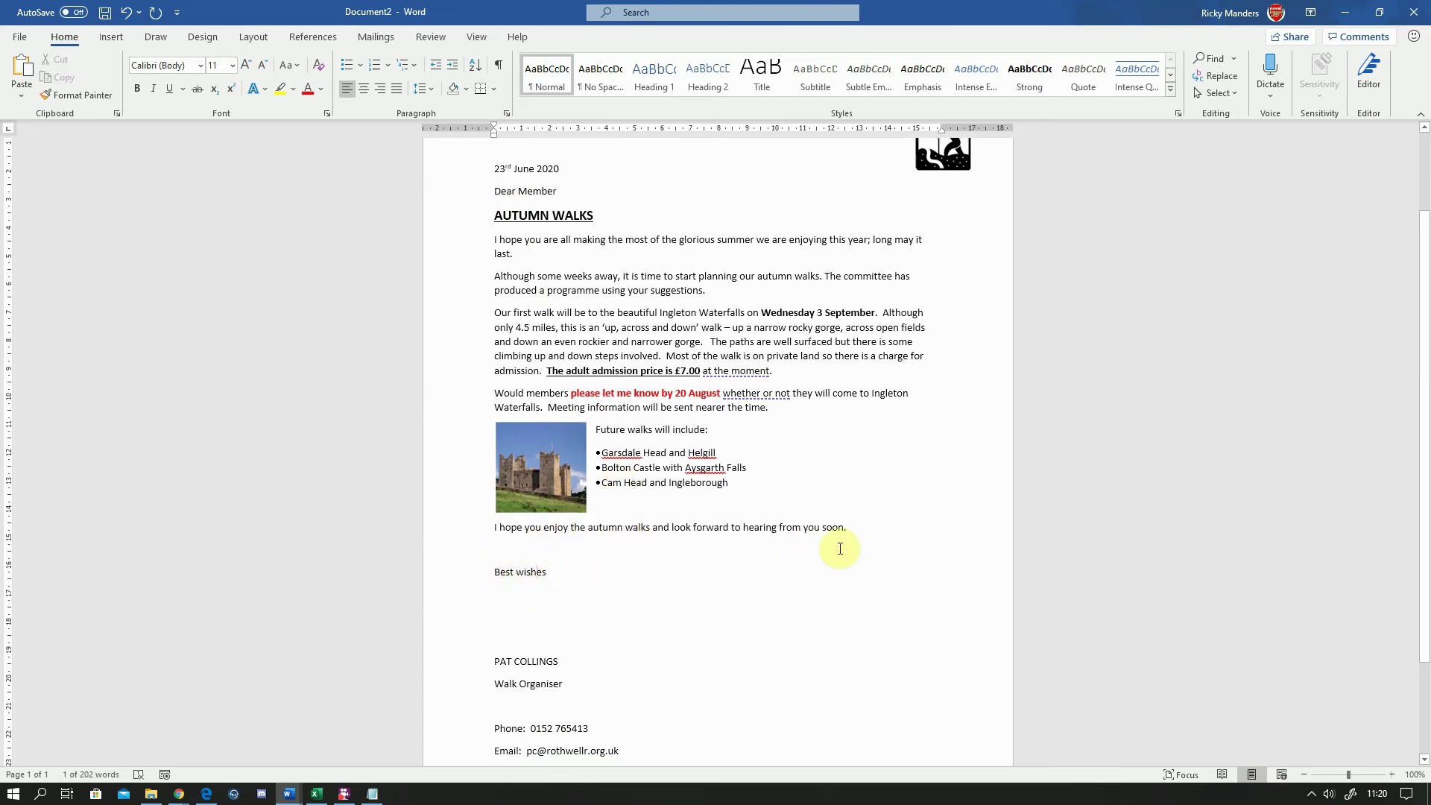
pyautogui.moveTo(840, 548); pyautogui.dragTo(621, 358)
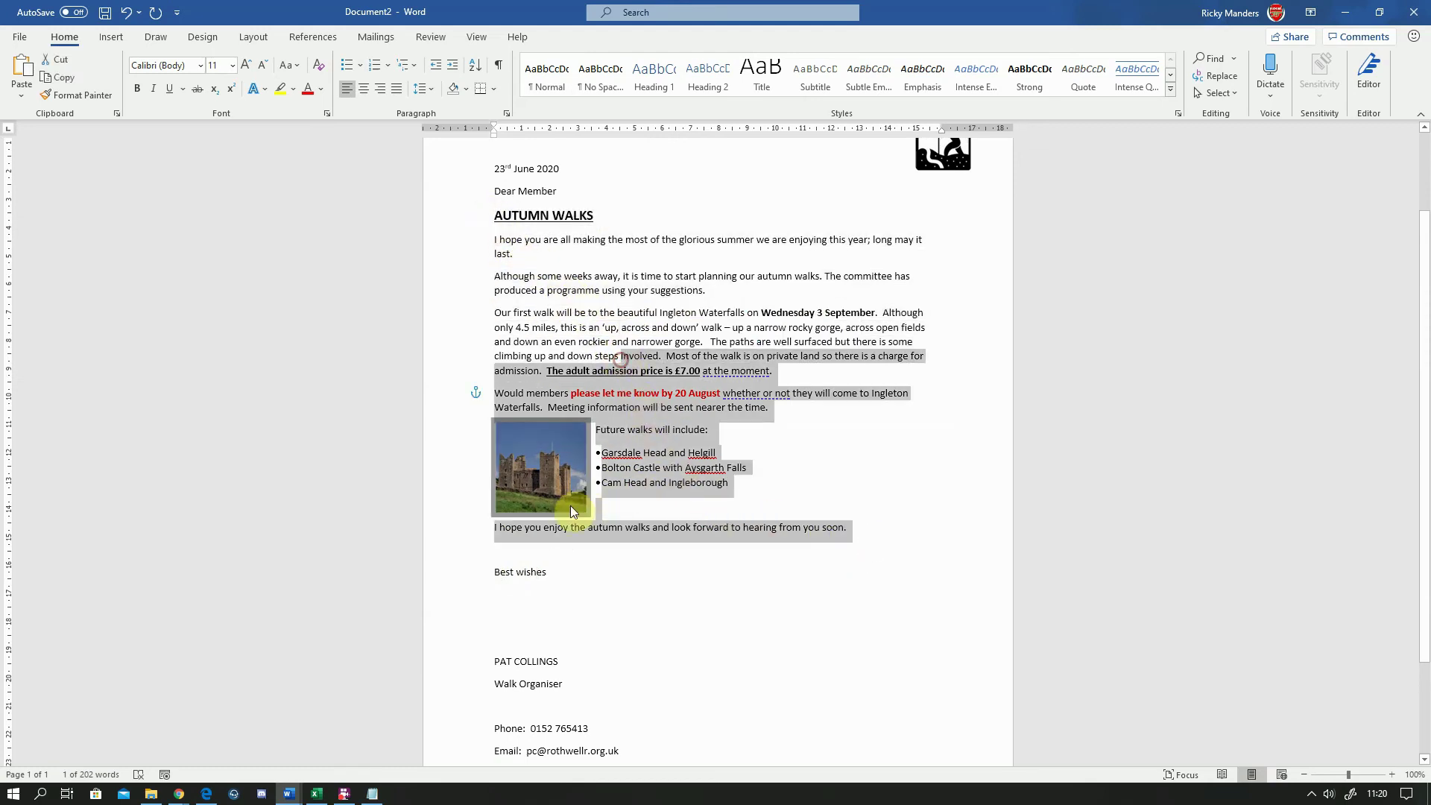
pyautogui.click(523, 472)
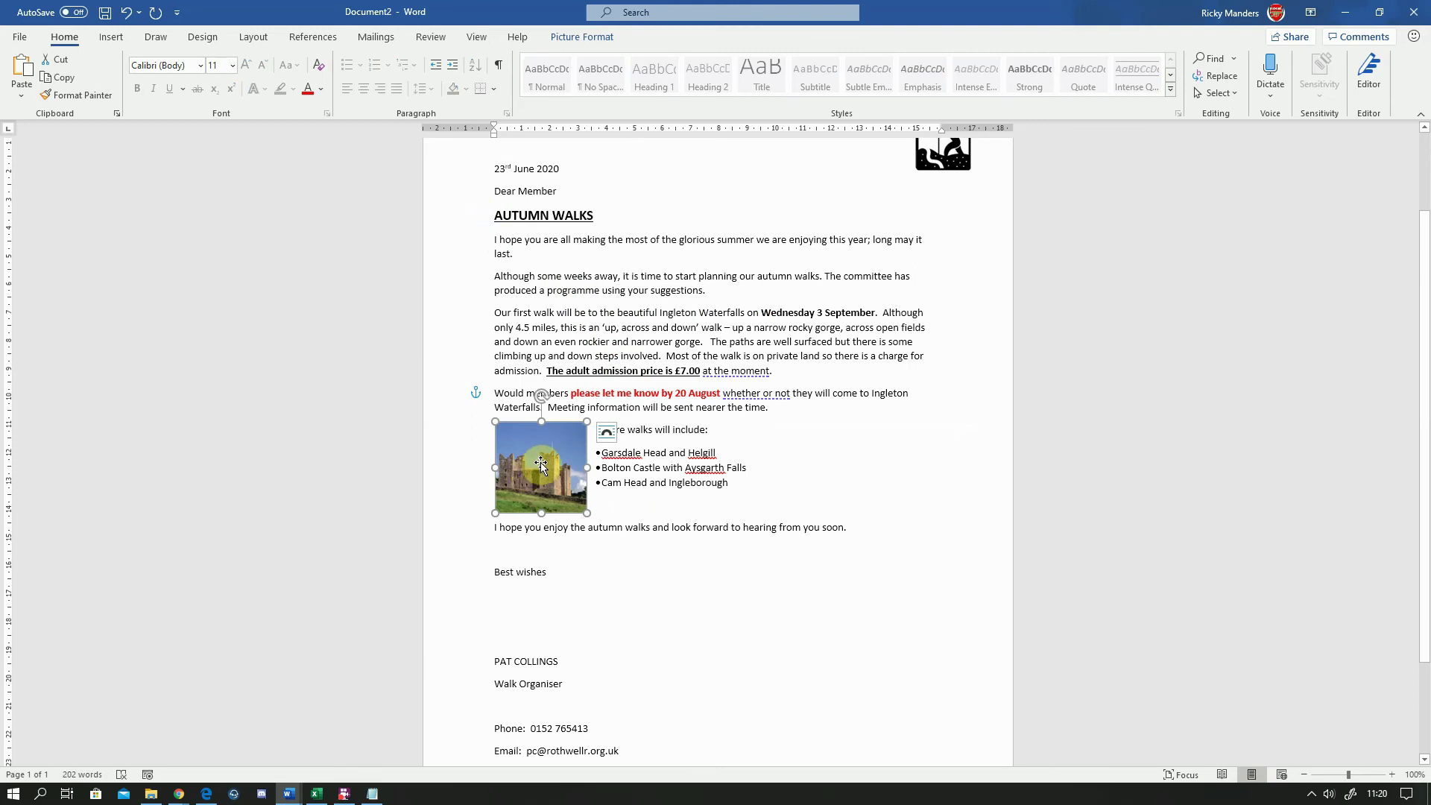
pyautogui.click(719, 607)
pyautogui.click(559, 468)
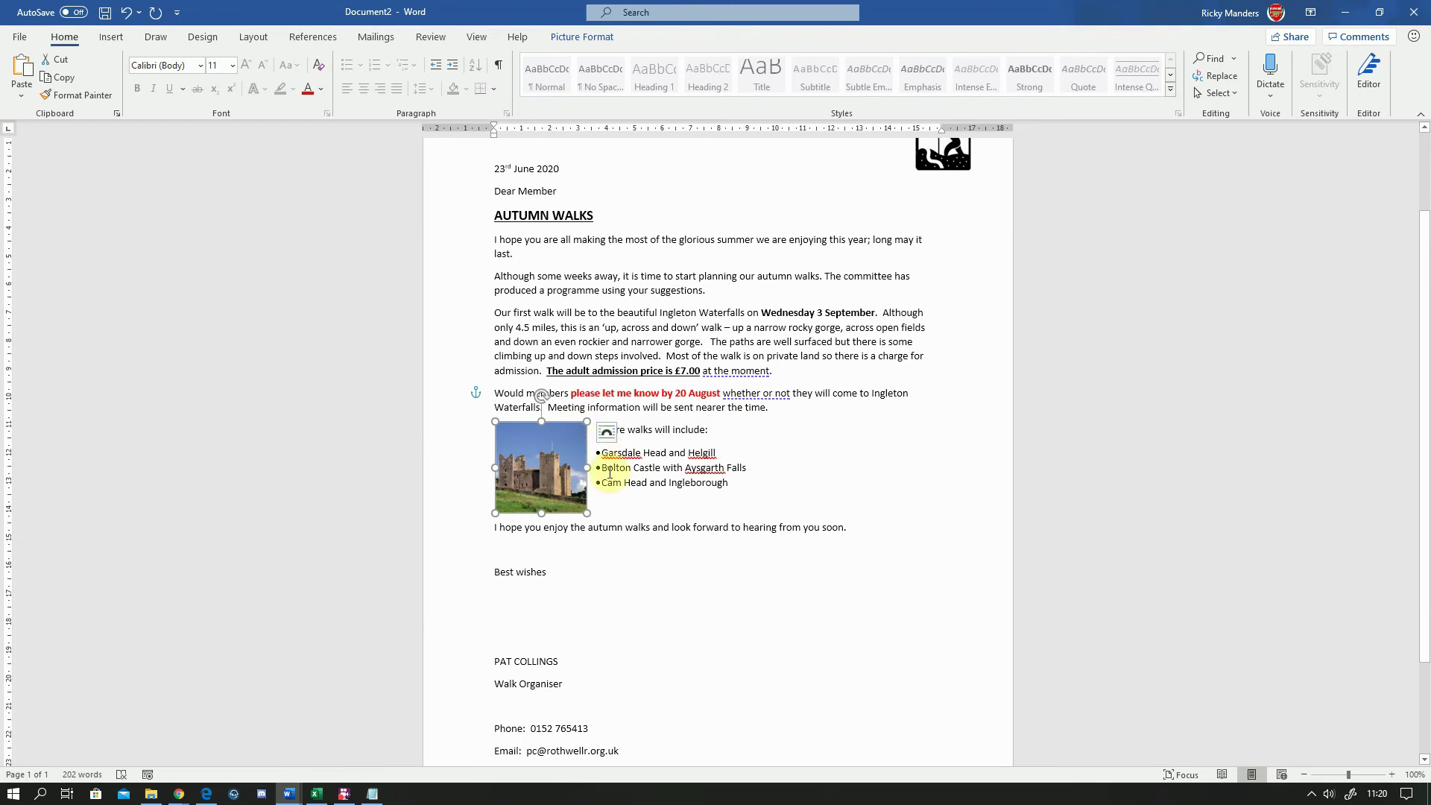
pyautogui.rightClick(566, 459)
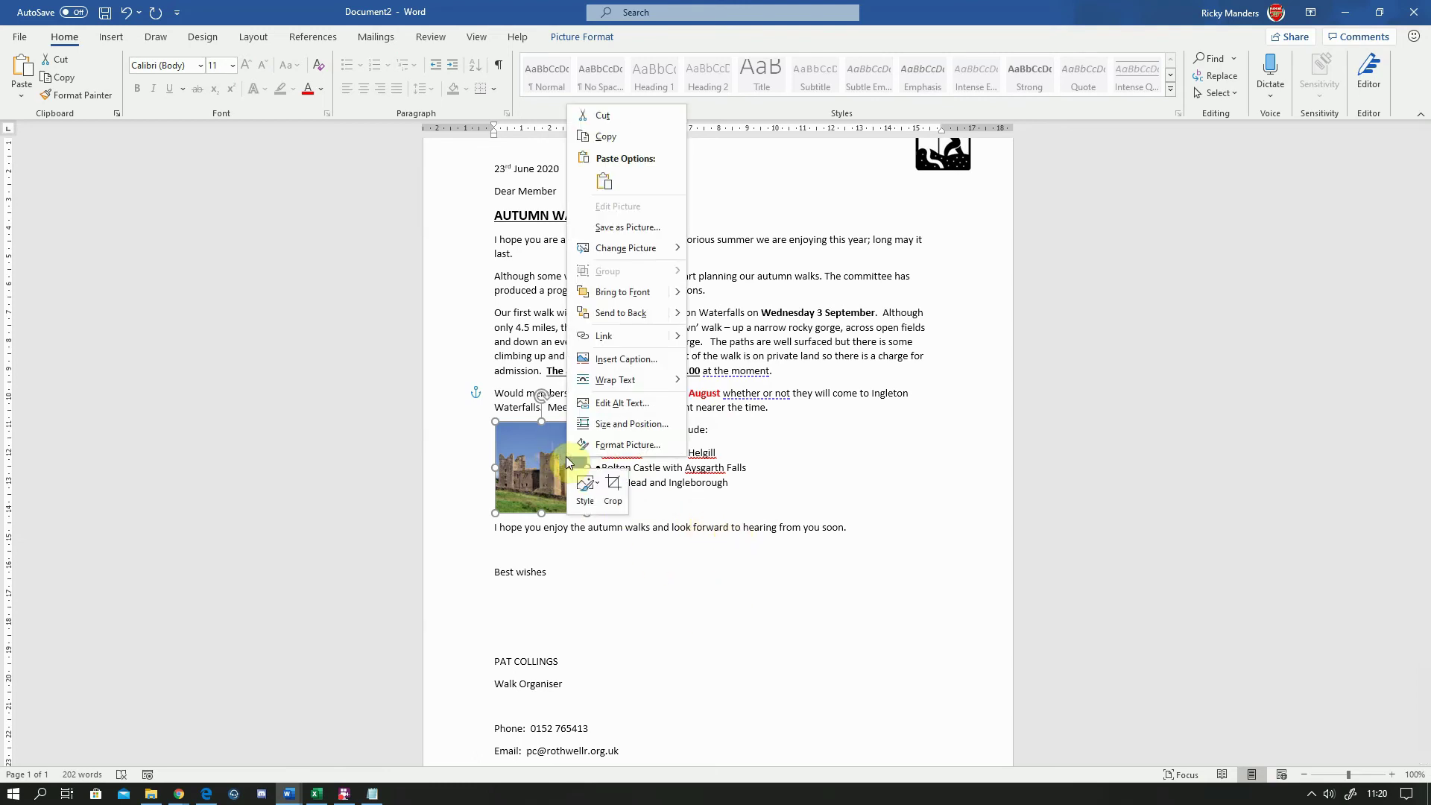
# - Give the castle picture a black border with a weight of 2¼ pt
pyautogui.click(542, 453)
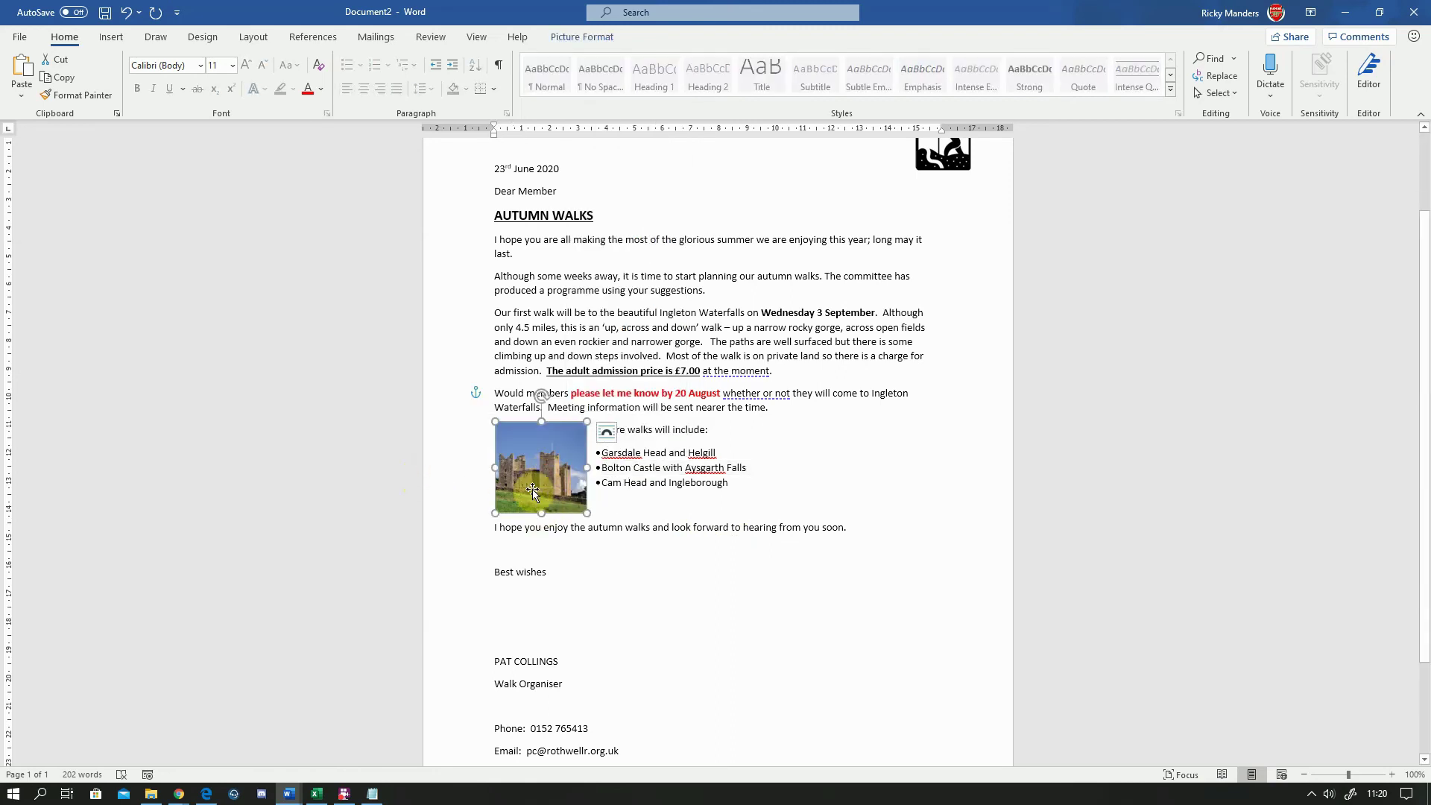
pyautogui.click(580, 38)
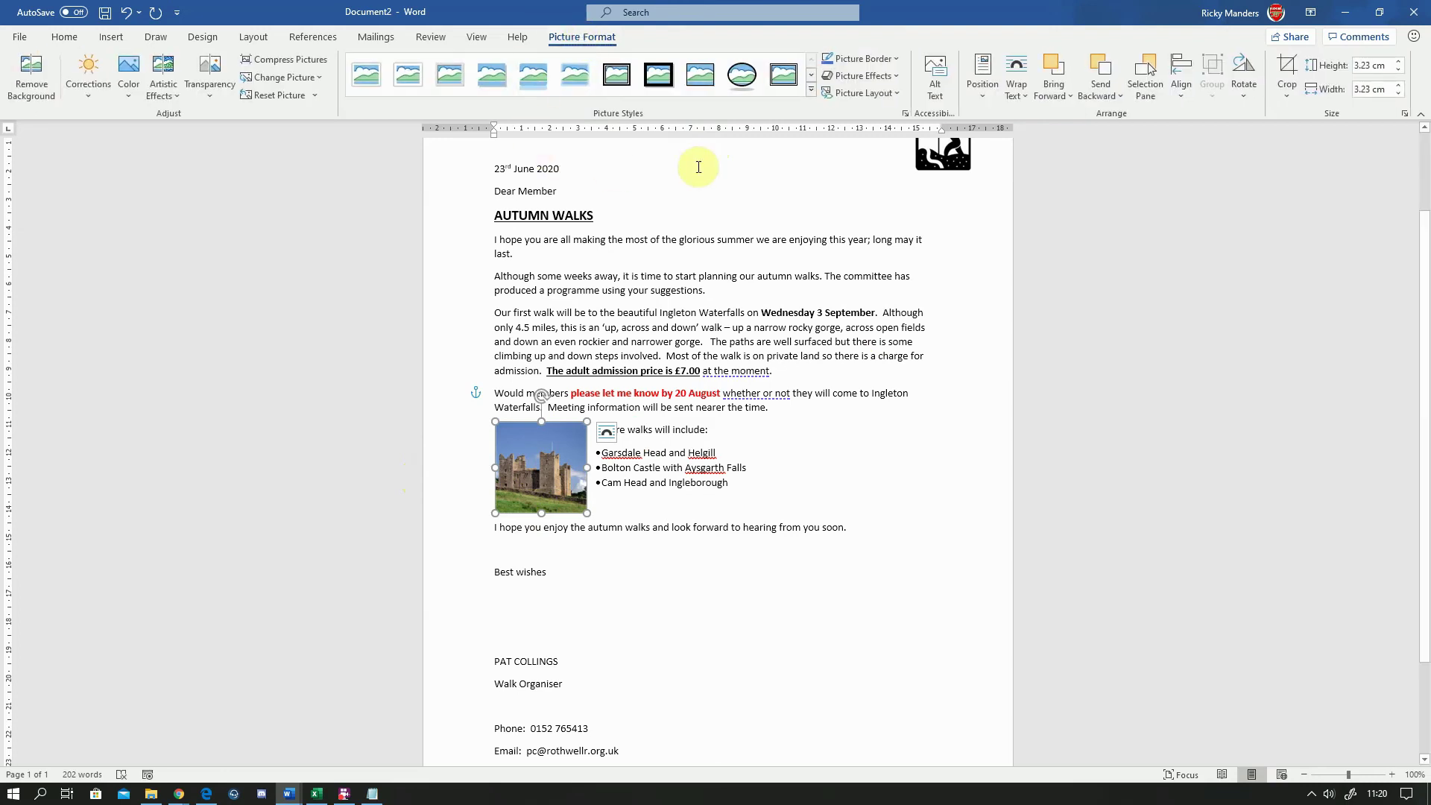
pyautogui.click(898, 59)
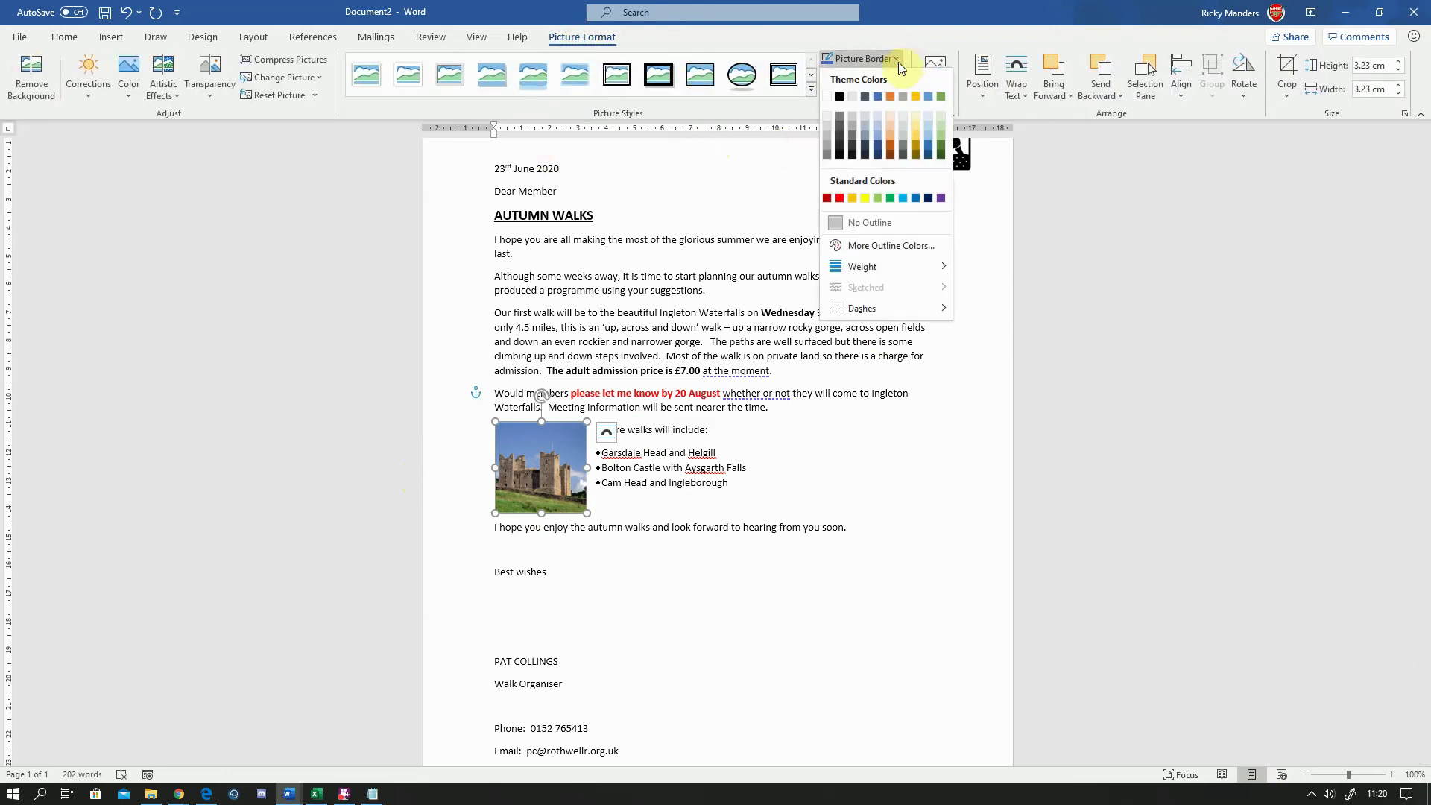
pyautogui.click(842, 97)
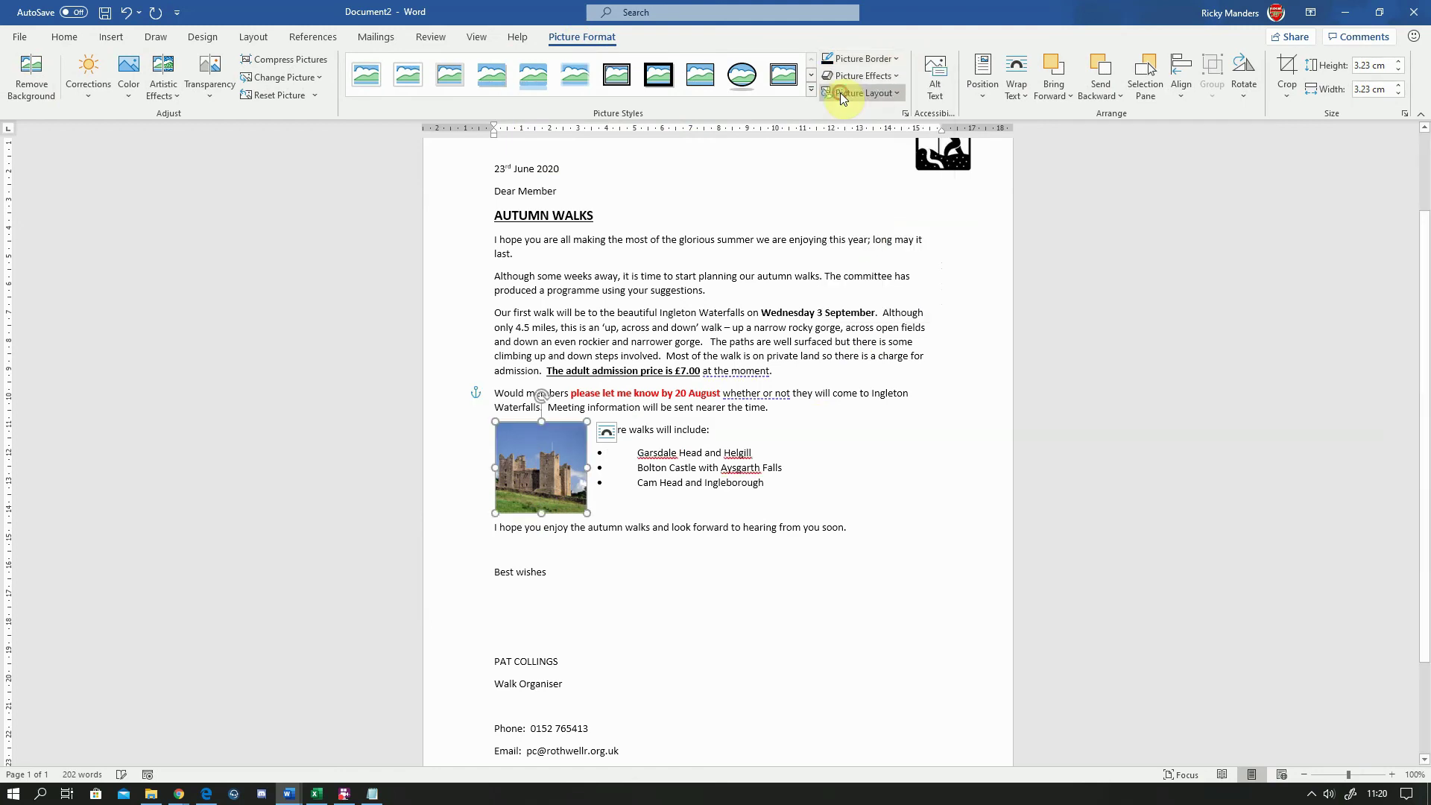
pyautogui.click(933, 492)
pyautogui.click(570, 471)
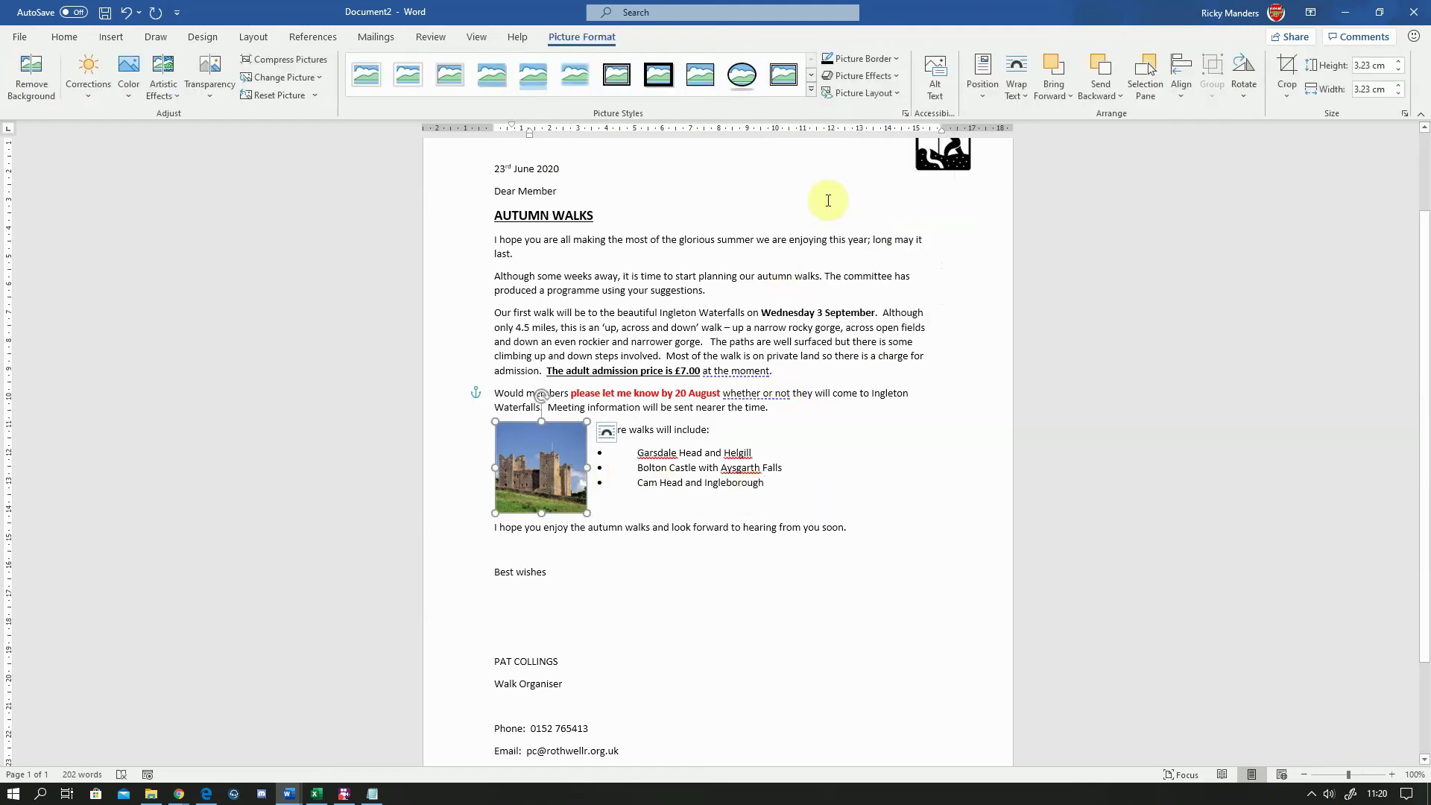
pyautogui.click(894, 58)
pyautogui.moveTo(892, 266)
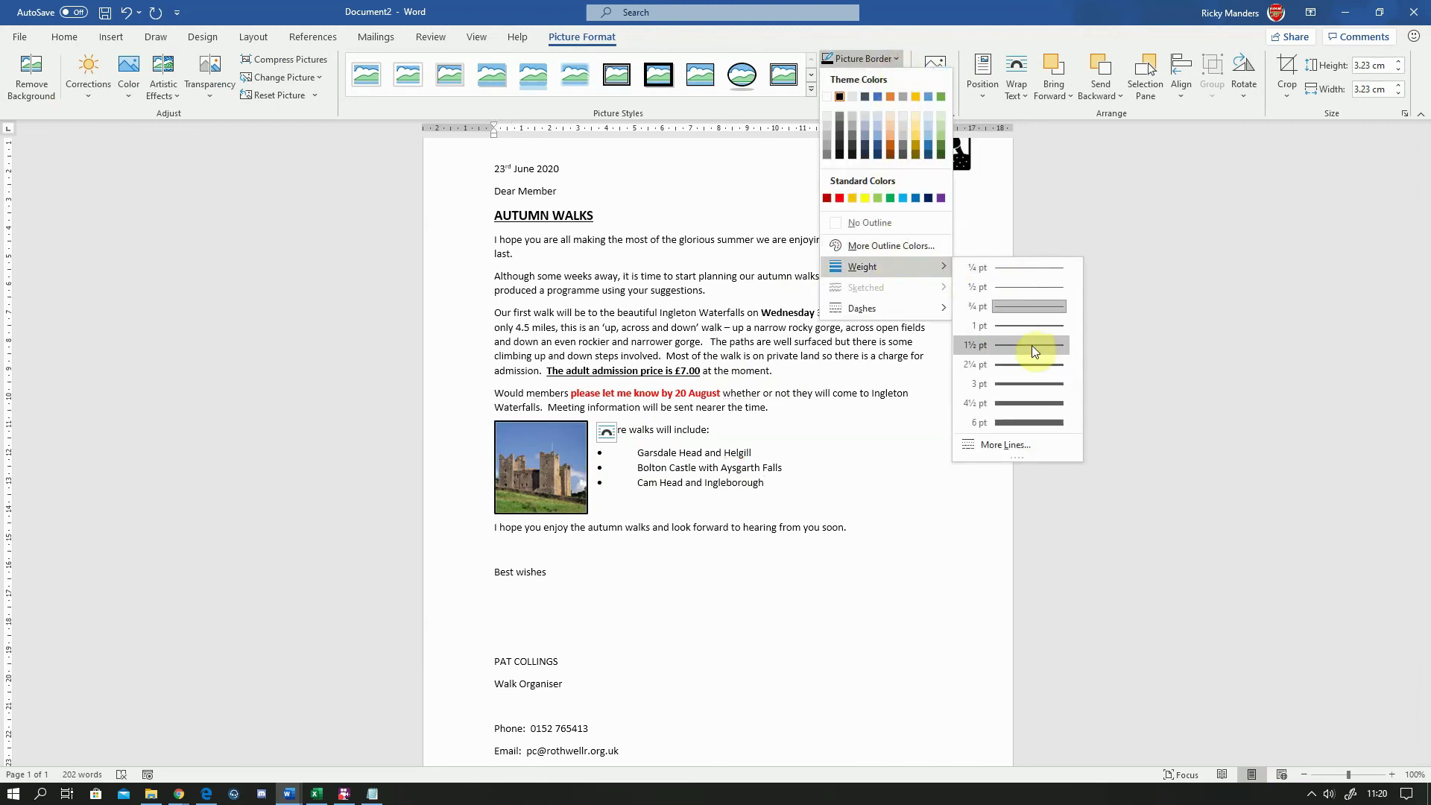
pyautogui.click(1031, 364)
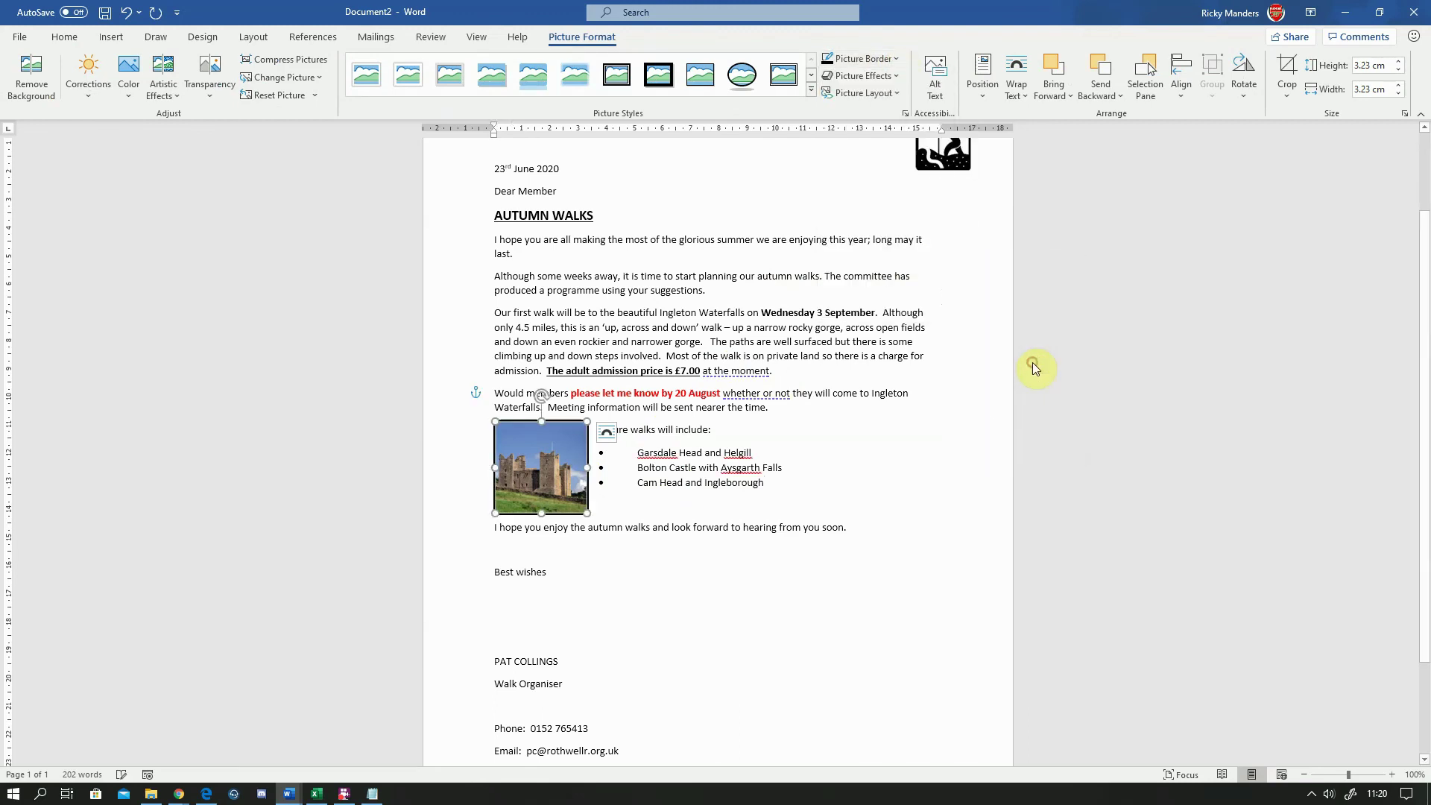
pyautogui.click(866, 582)
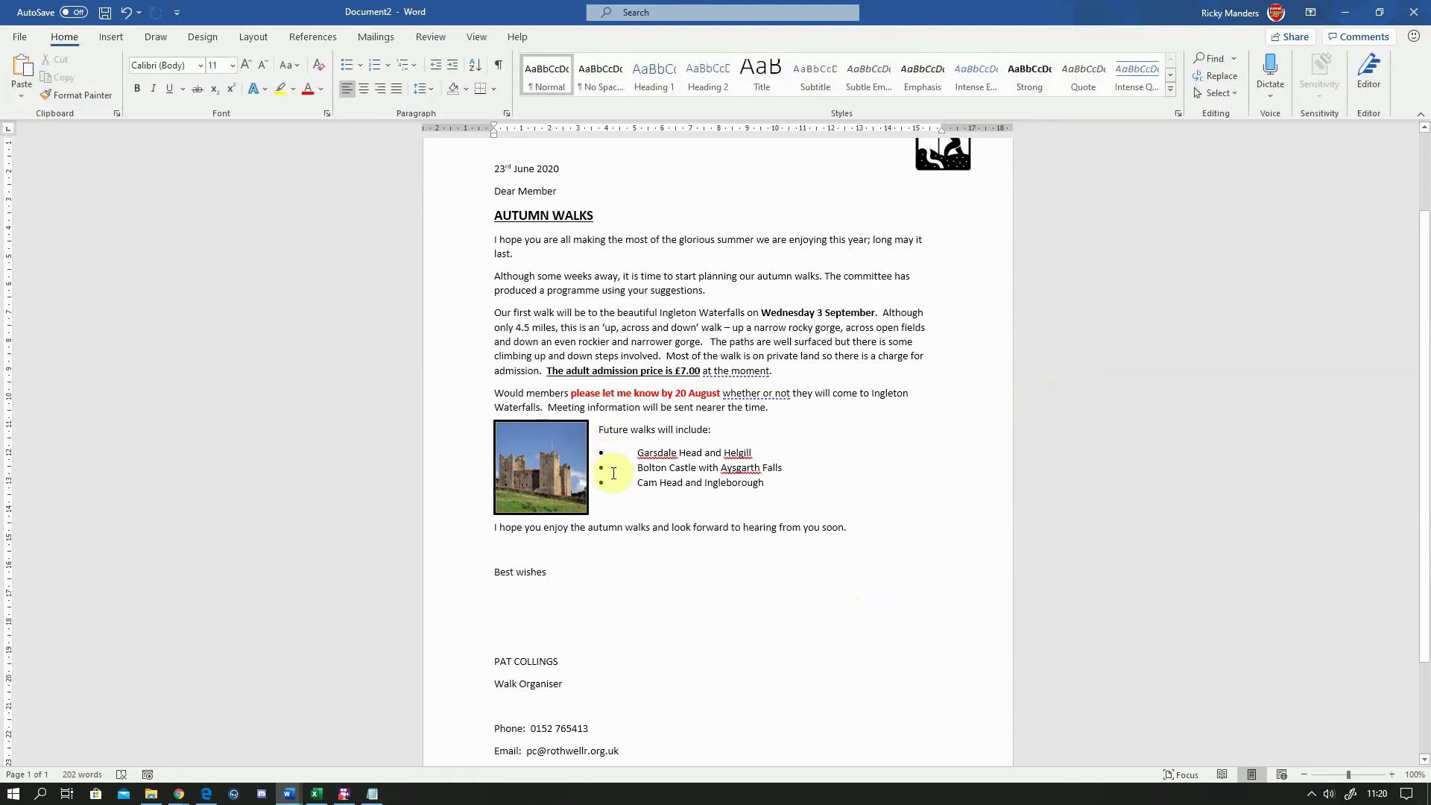
pyautogui.scroll(-2, 621, 574)
pyautogui.scroll(2, 622, 574)
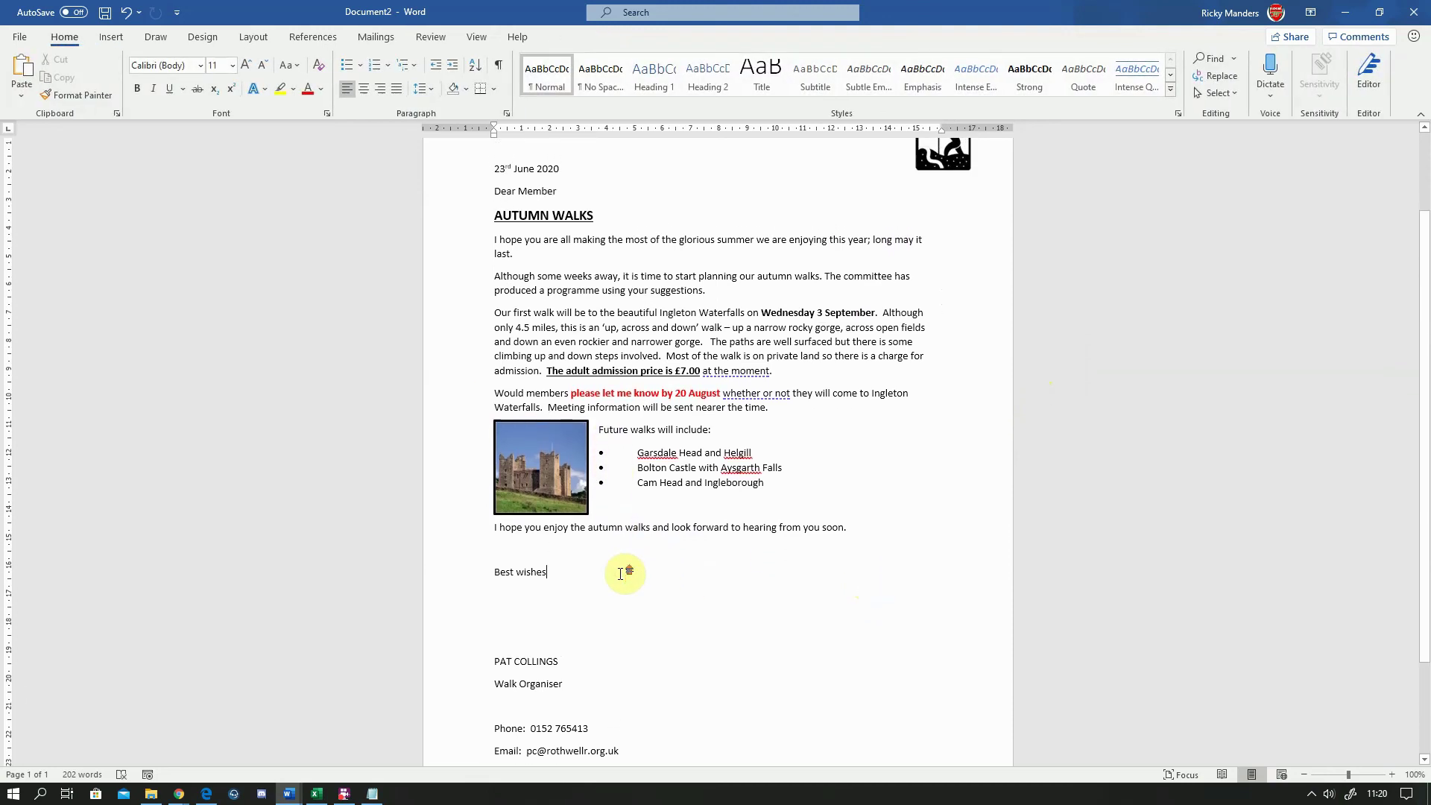
pyautogui.click(556, 489)
pyautogui.click(682, 598)
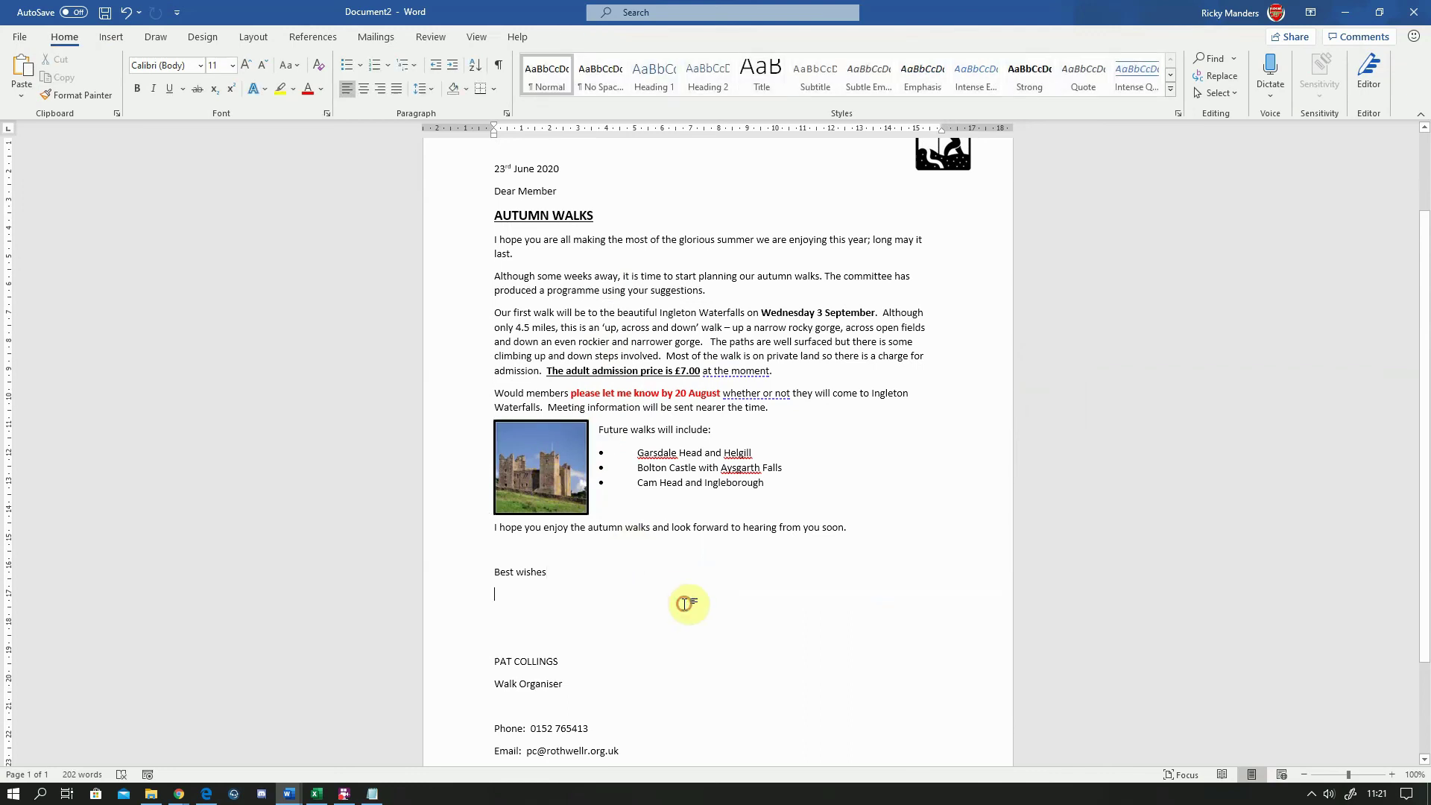
pyautogui.scroll(-2, 678, 601)
pyautogui.scroll(3, 677, 601)
pyautogui.scroll(1, 678, 600)
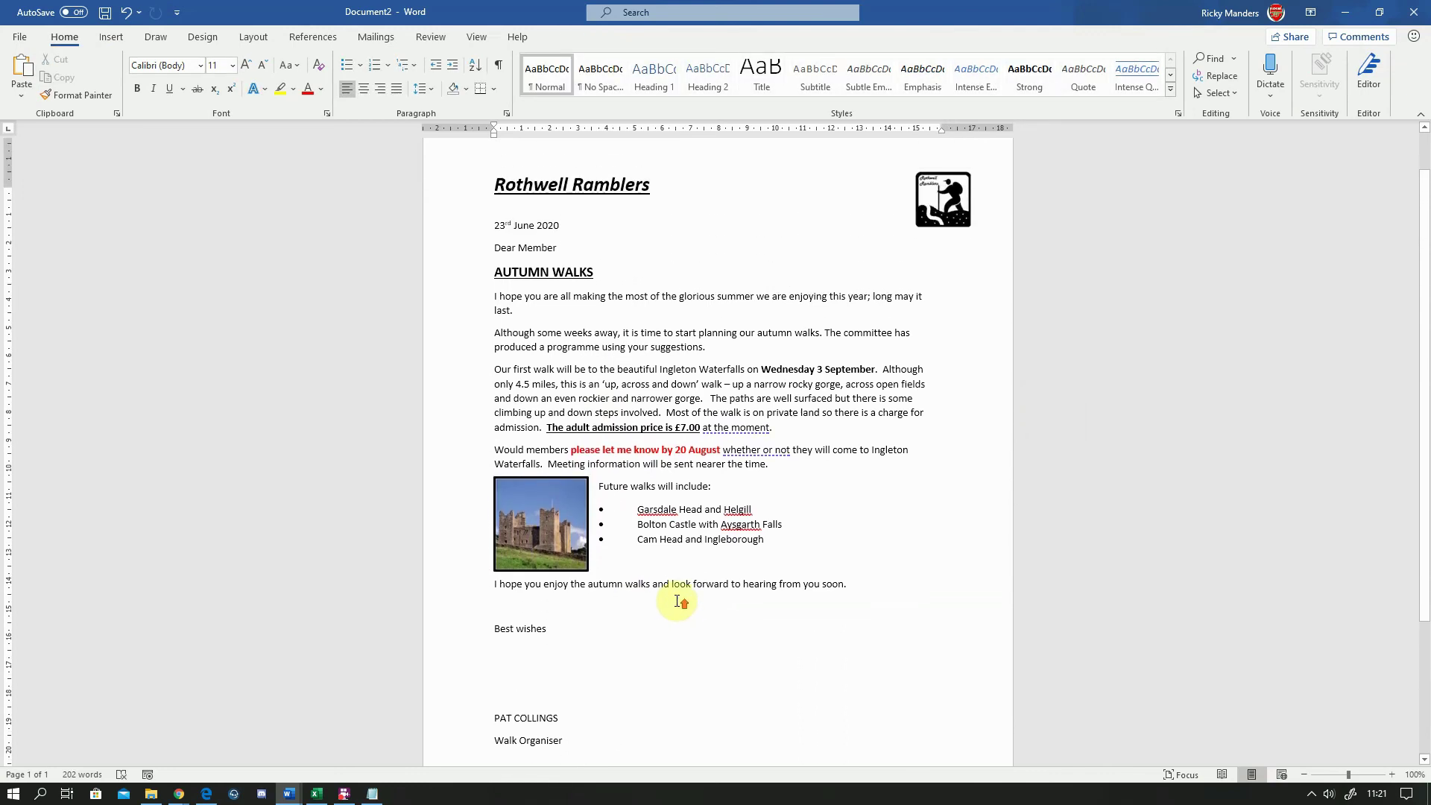
# - Add a Box page border to the whole document and move the rambler logo closer to the border's upper-right corner
pyautogui.click(240, 43)
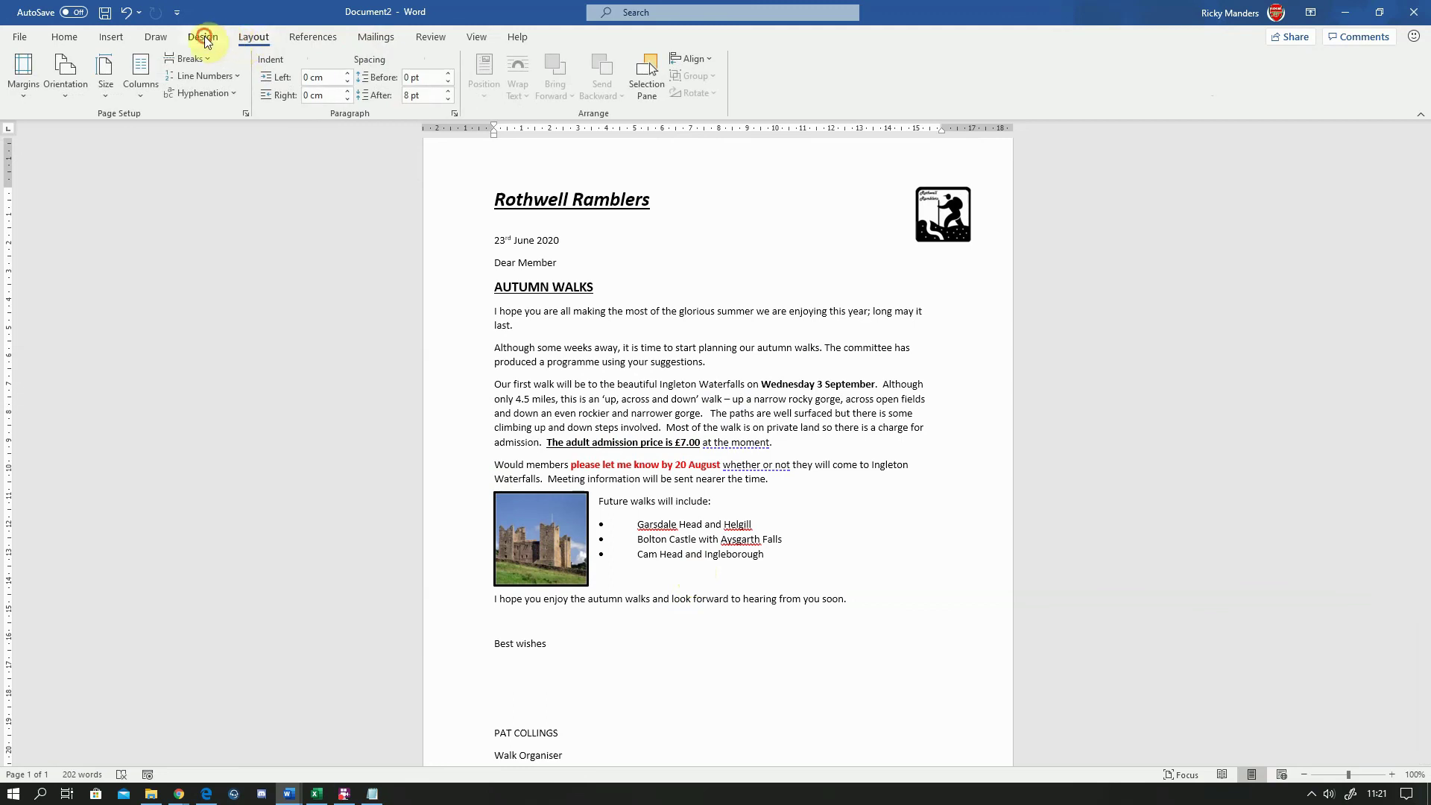
pyautogui.click(203, 38)
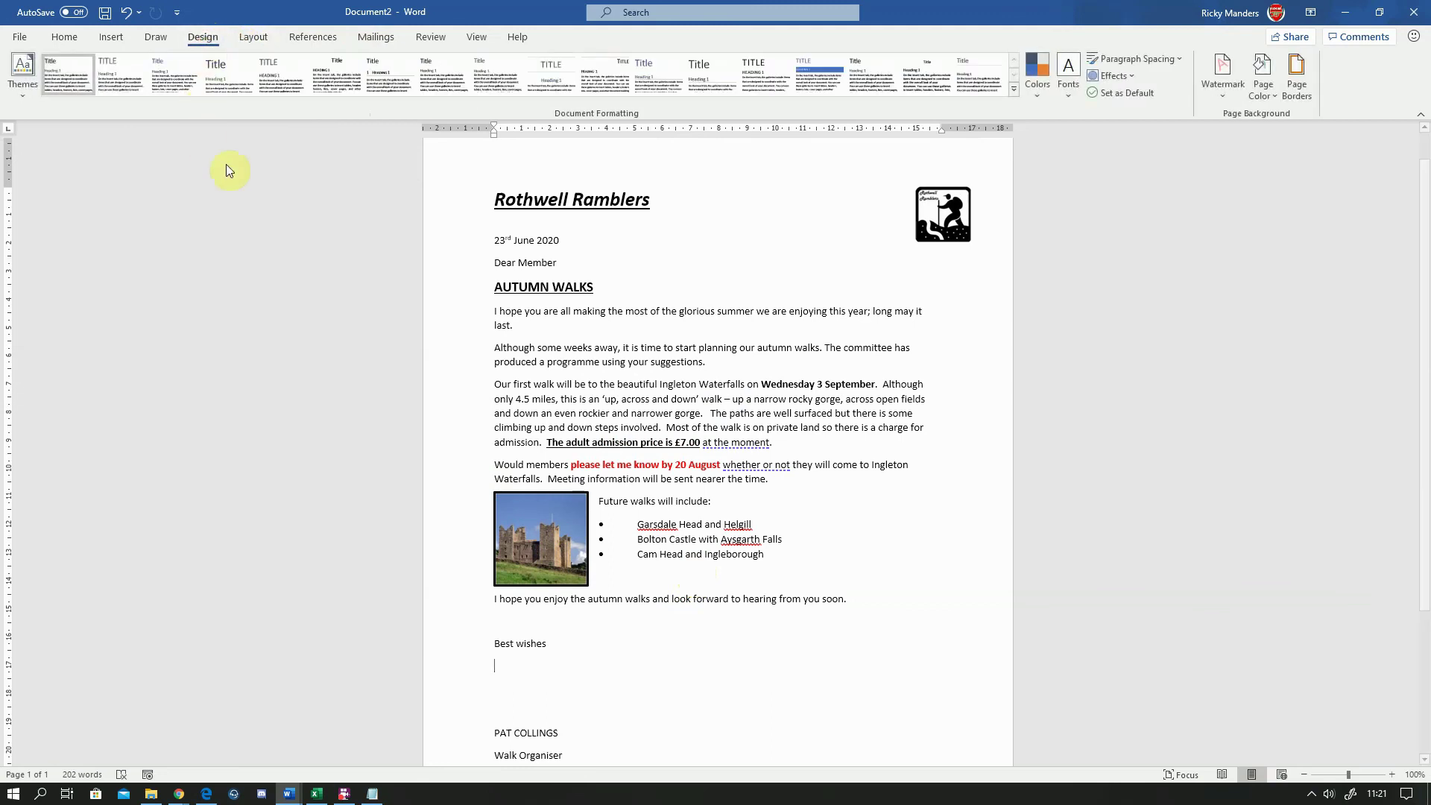
pyautogui.click(1298, 88)
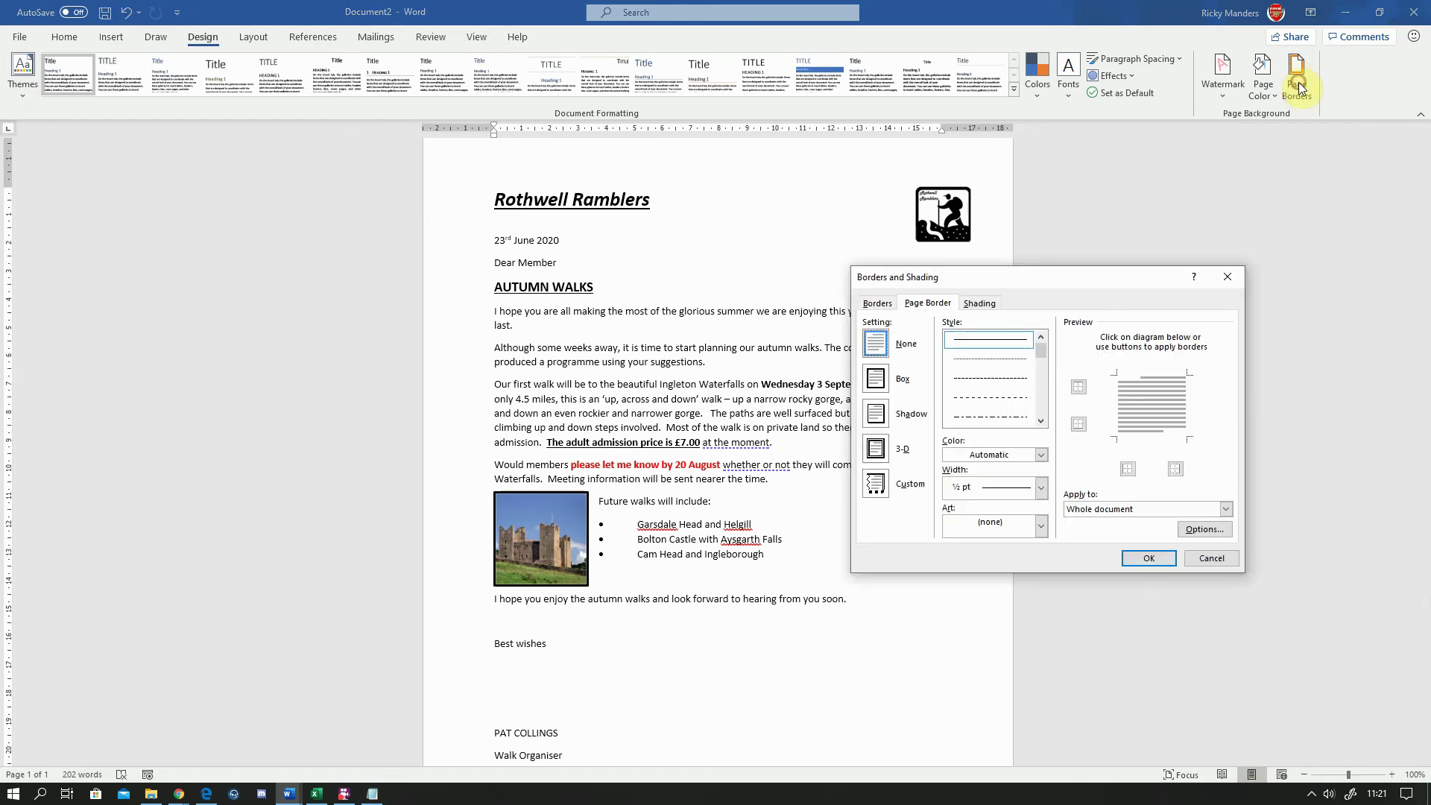
pyautogui.click(882, 381)
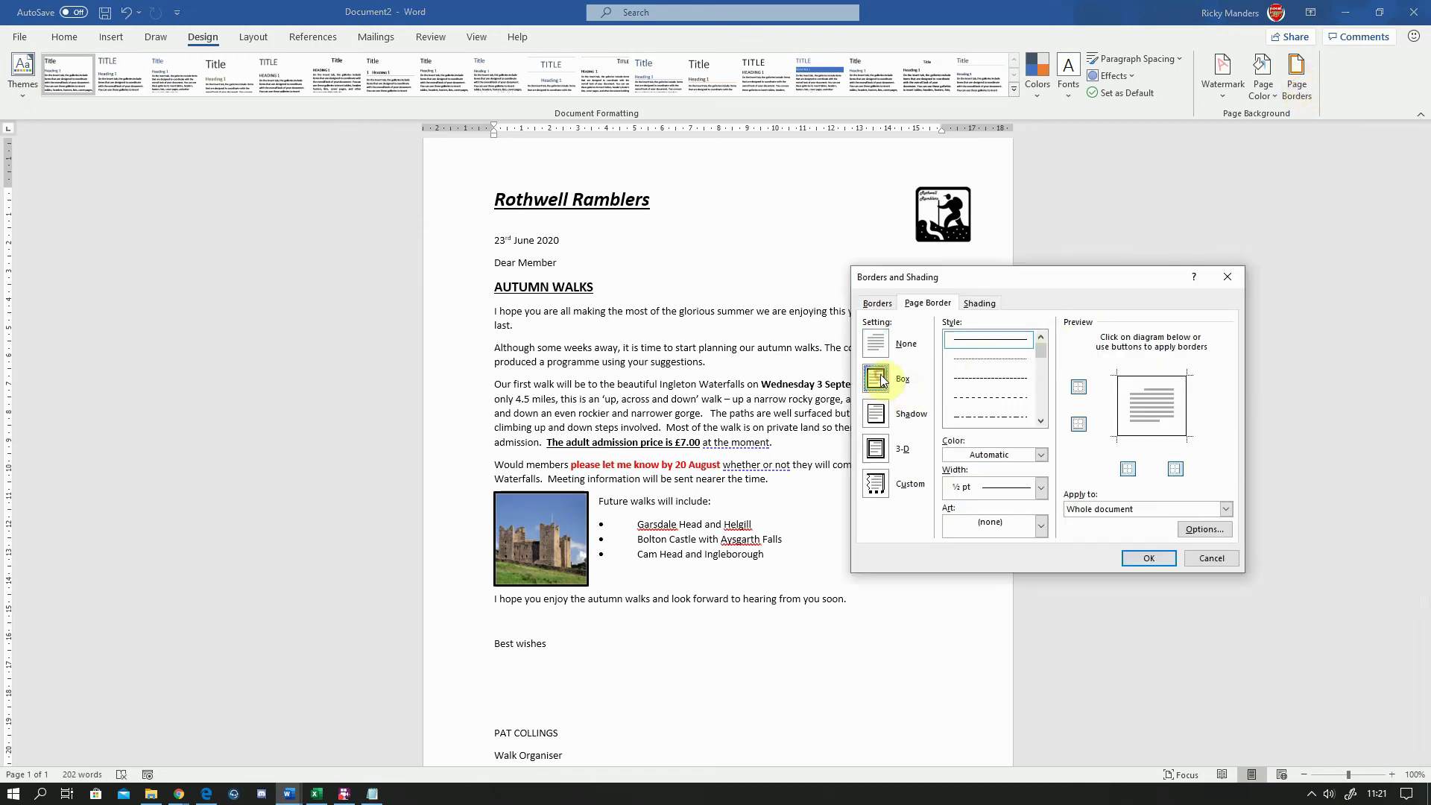
pyautogui.click(1166, 562)
pyautogui.scroll(-3, 992, 492)
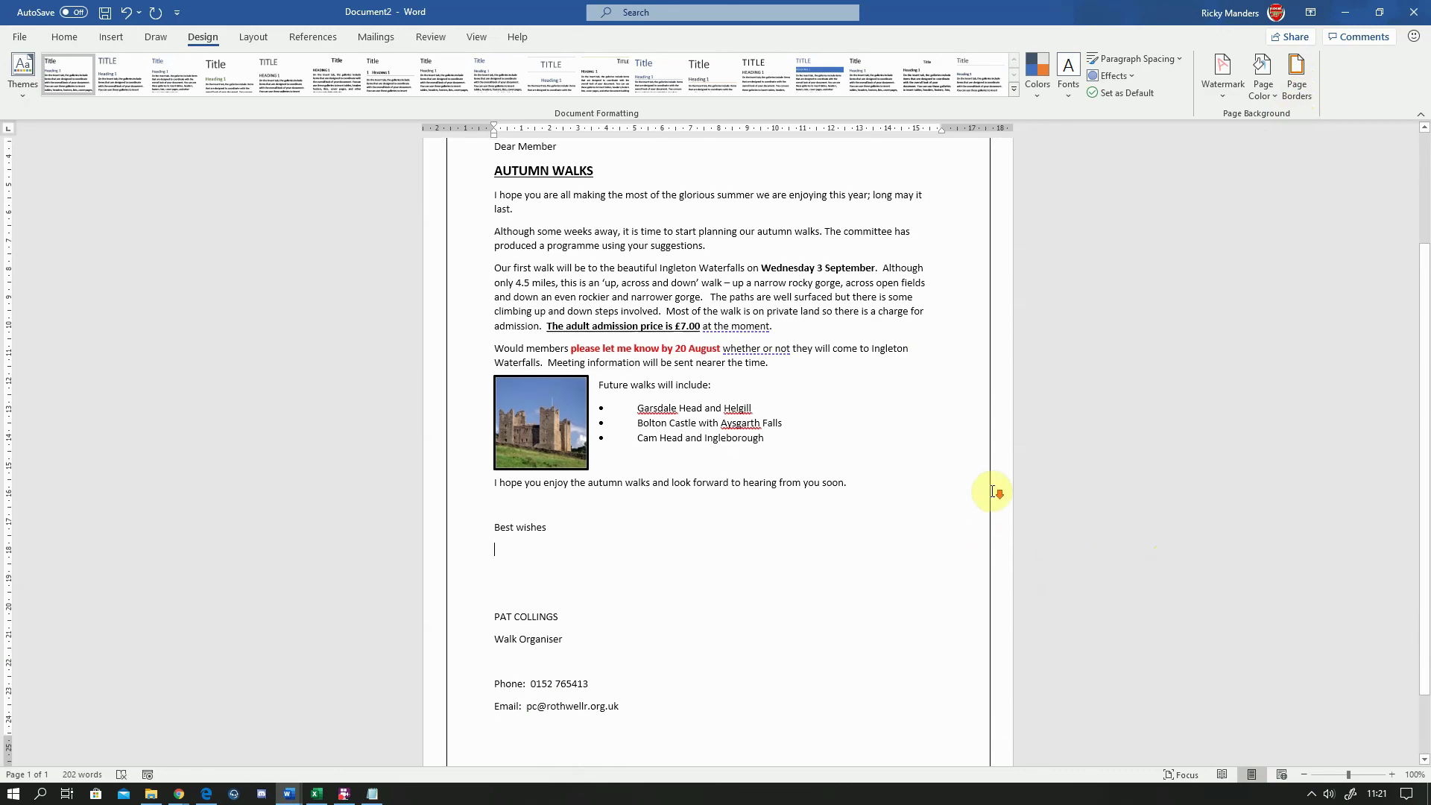
pyautogui.scroll(4, 992, 492)
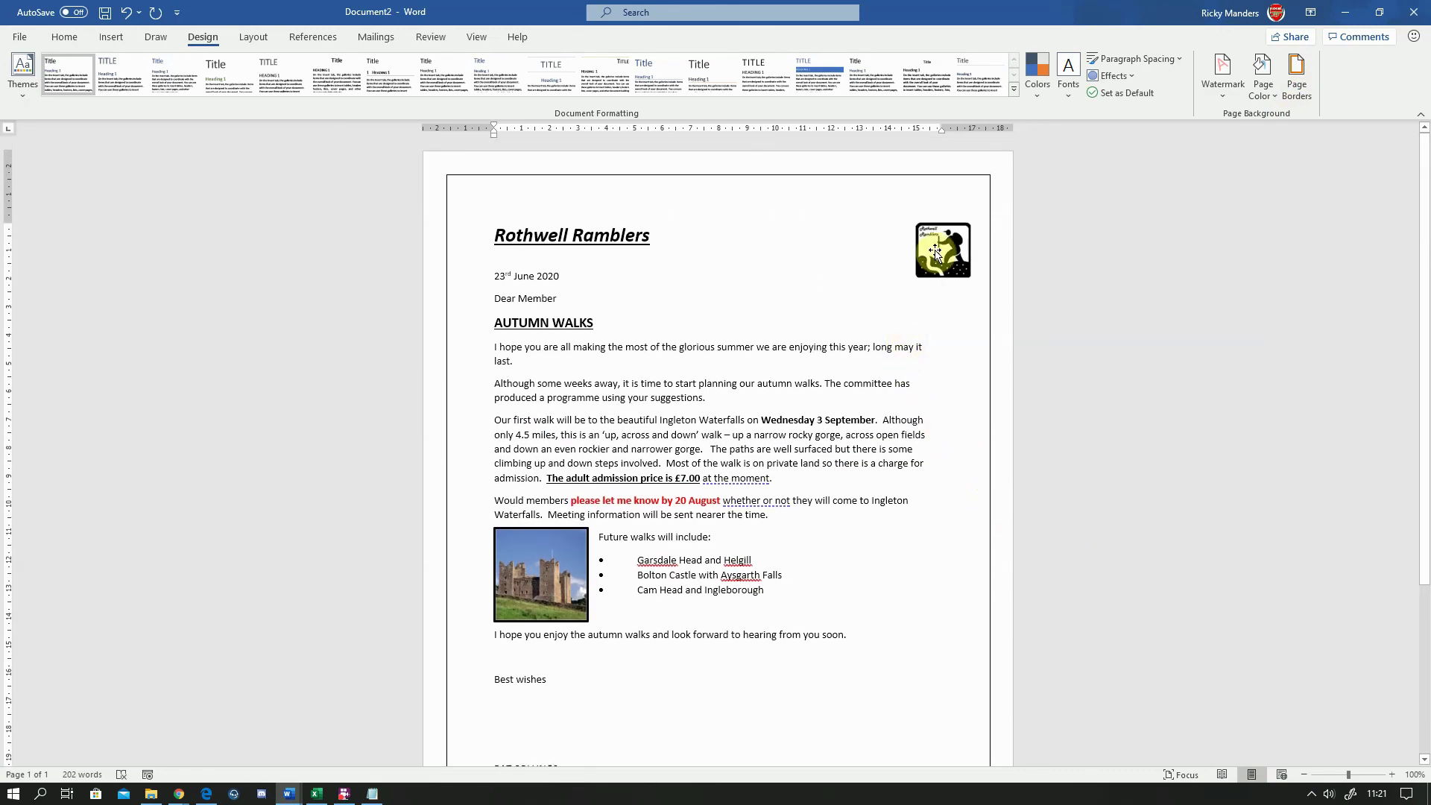
pyautogui.moveTo(937, 251); pyautogui.dragTo(947, 211)
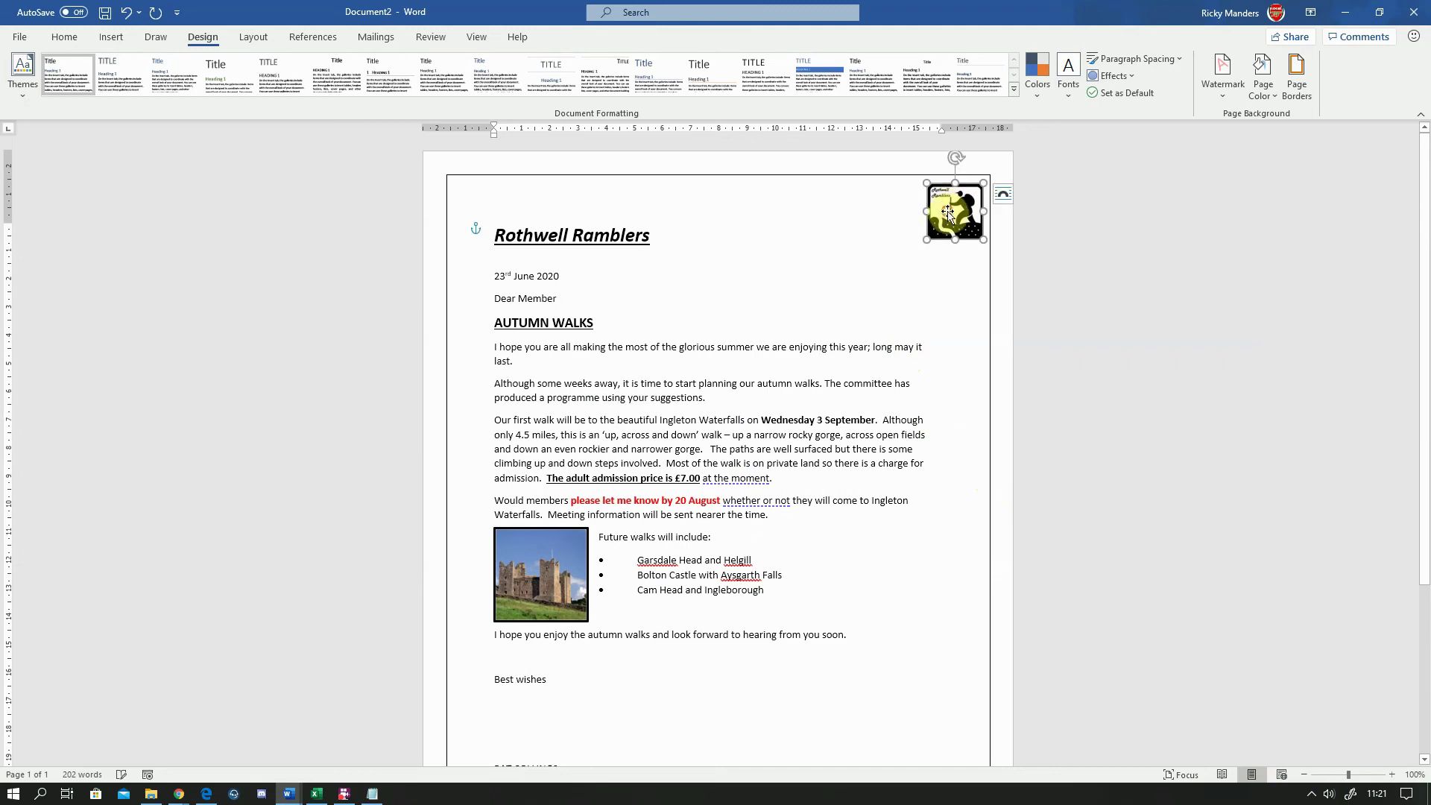
# - Make the "Phone:" and "Email:" labels beneath the signature bold
pyautogui.scroll(-5, 770, 470)
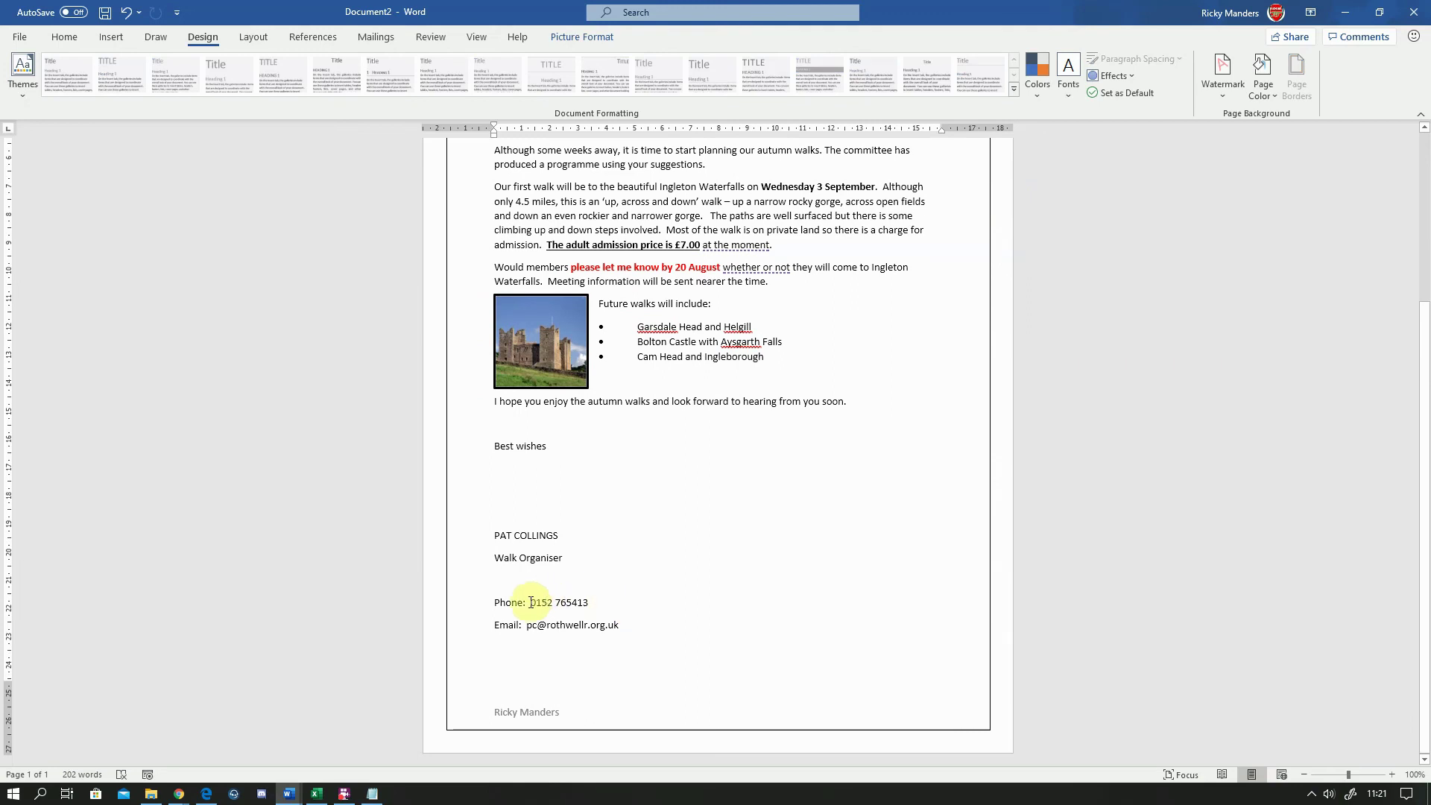
pyautogui.moveTo(492, 600); pyautogui.dragTo(520, 626)
pyautogui.hotkey('ctrl', 'b')
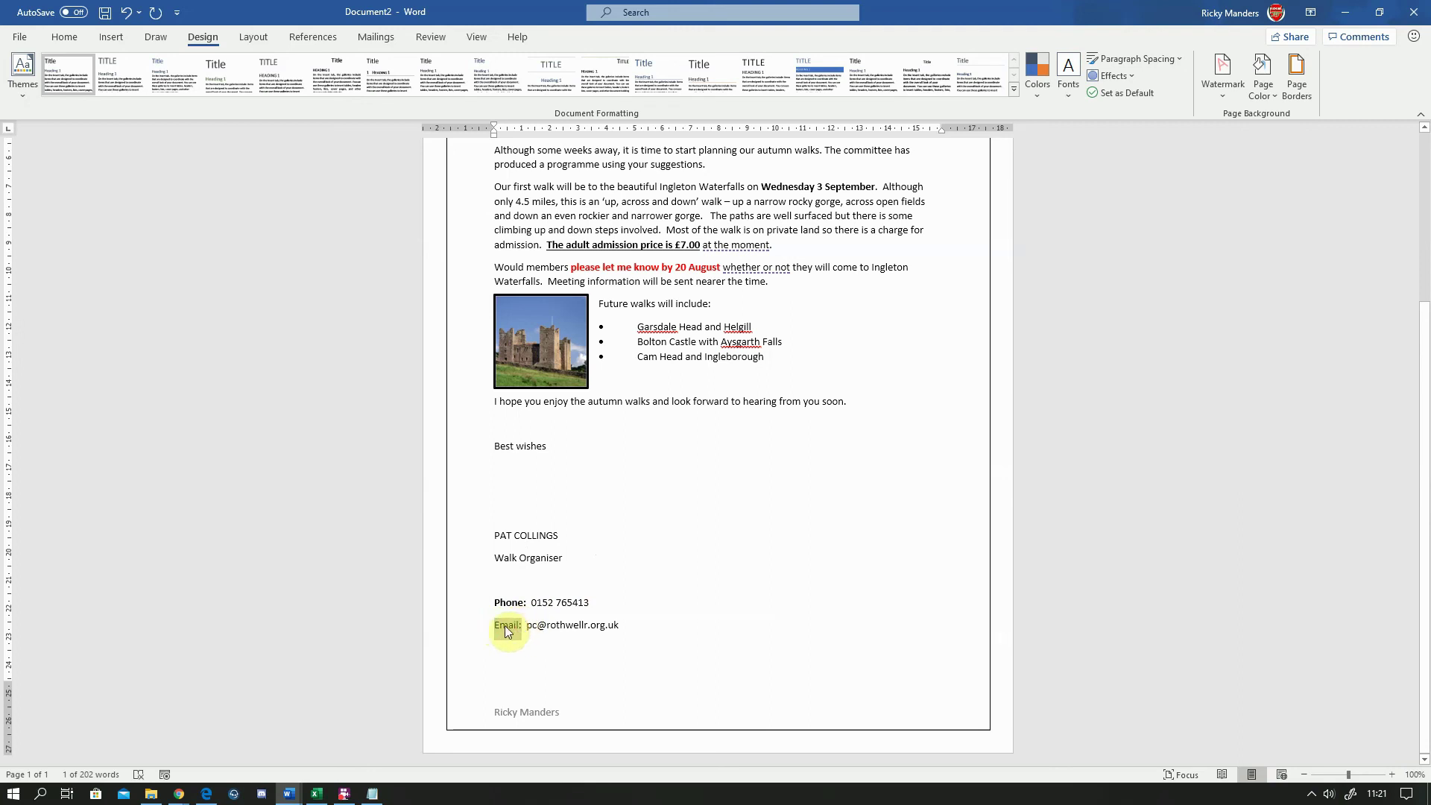
pyautogui.hotkey('ctrl', 'b')
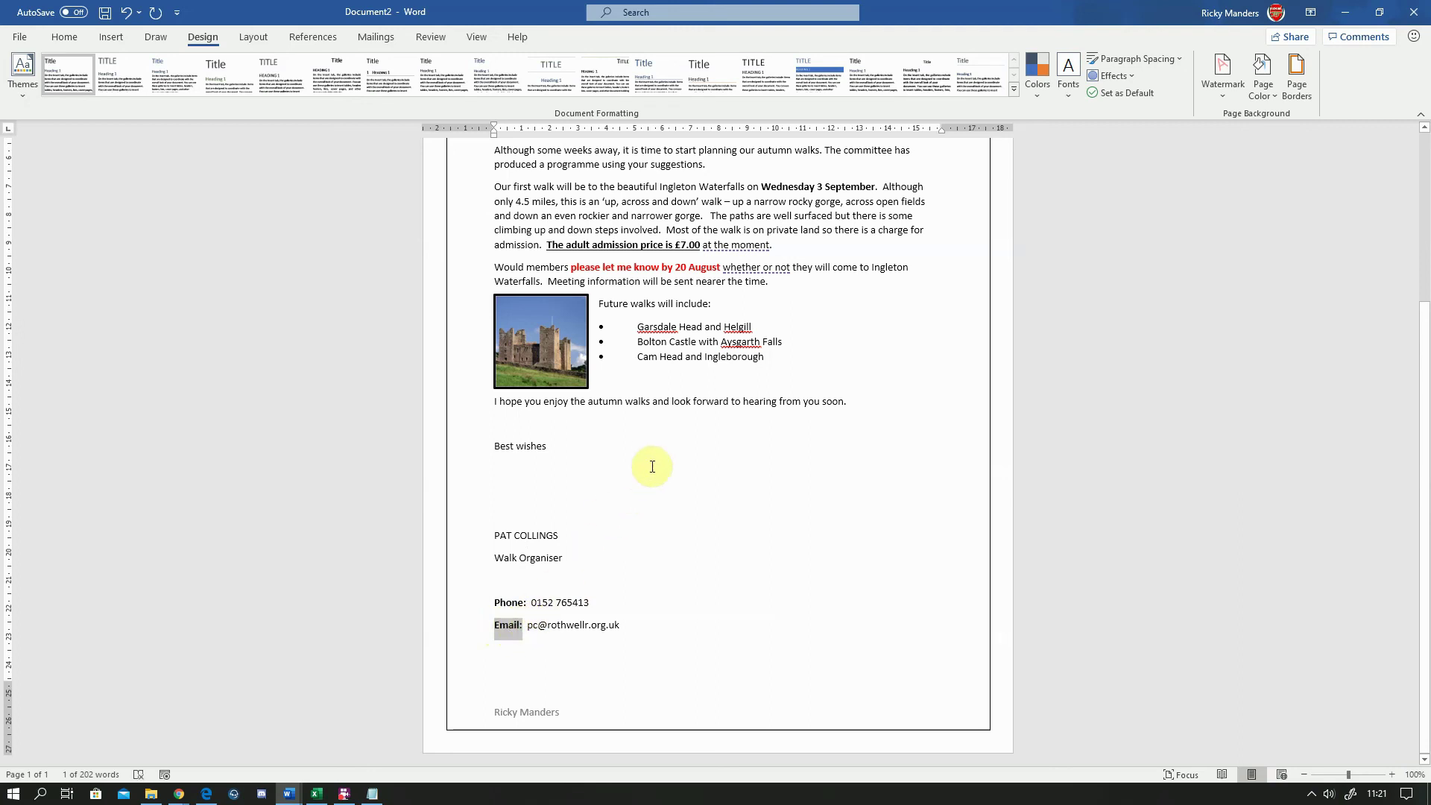
pyautogui.click(651, 466)
# - Justify the body paragraphs from "I hope you are all making the most" to "Meeting information will be sent nearer the time."
pyautogui.scroll(2, 652, 466)
pyautogui.scroll(3, 652, 466)
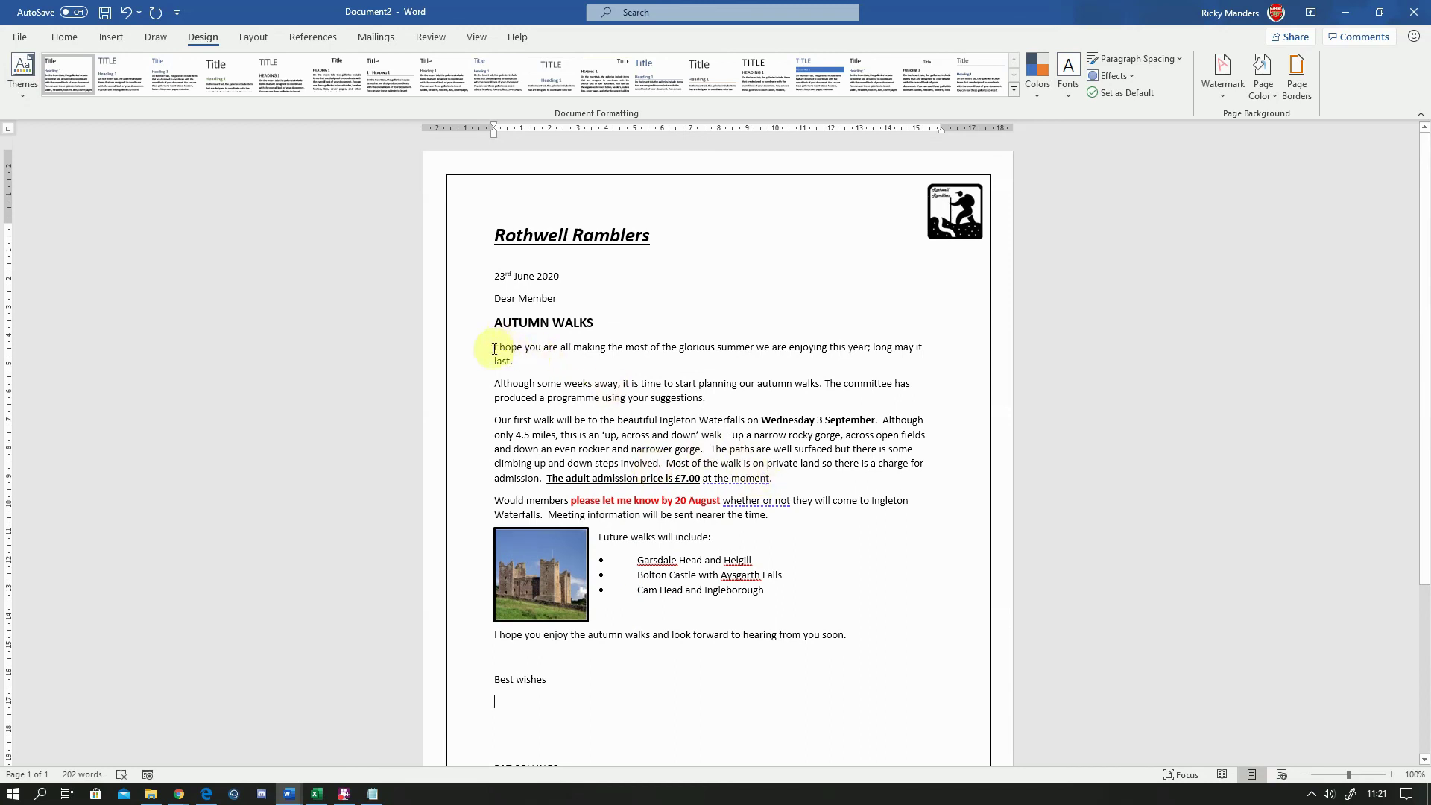
pyautogui.moveTo(495, 348); pyautogui.dragTo(857, 514)
pyautogui.click(74, 38)
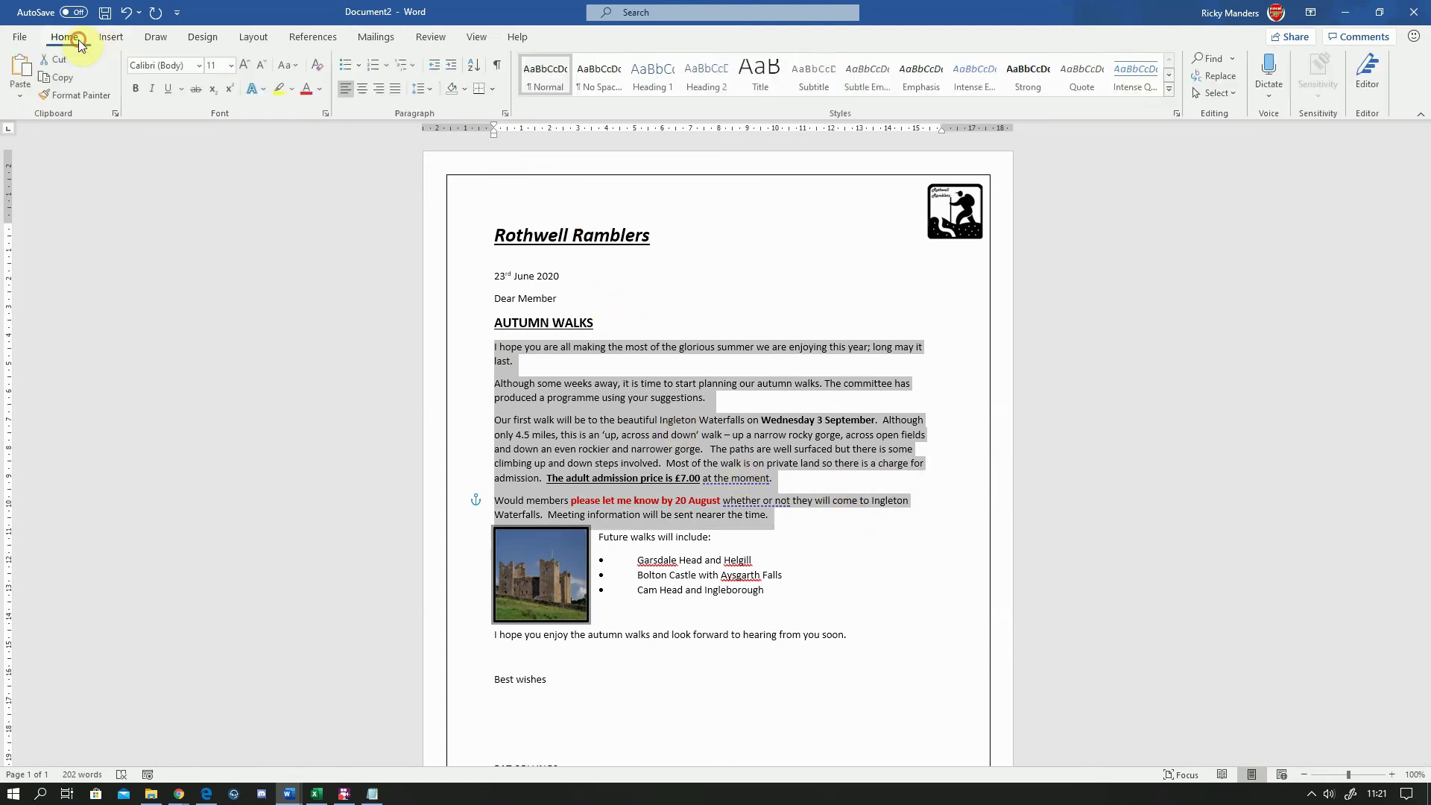
pyautogui.click(396, 91)
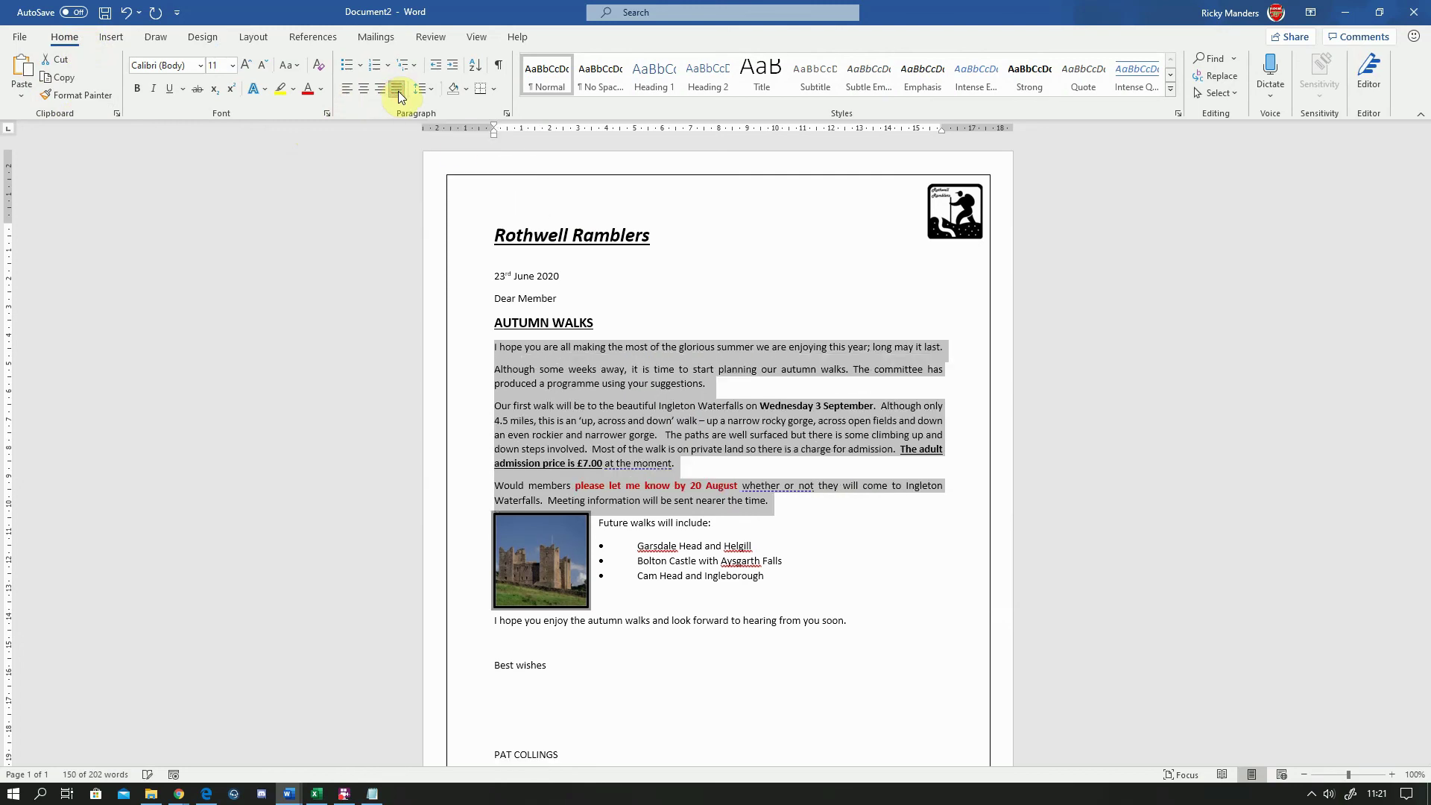
pyautogui.click(941, 387)
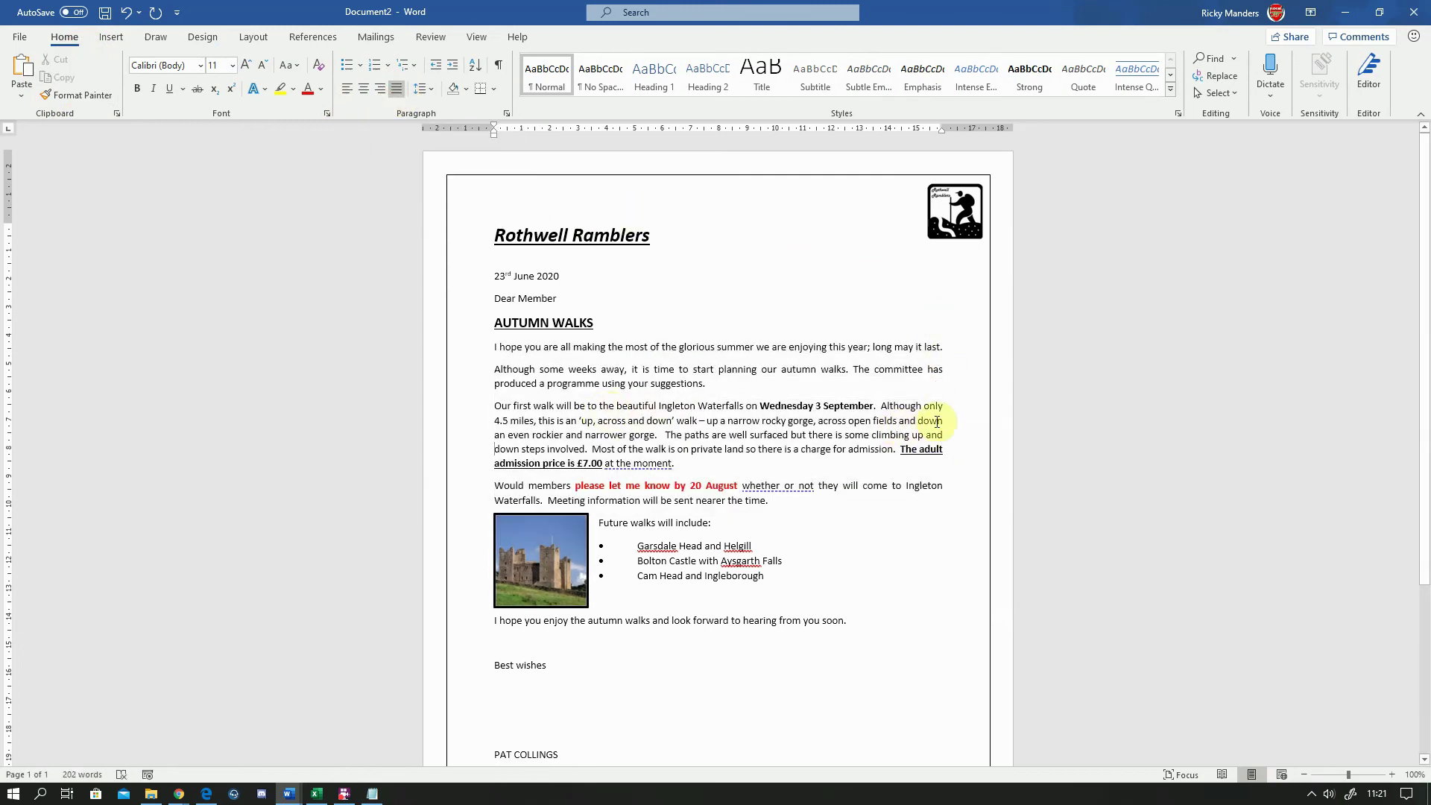
pyautogui.scroll(-1, 816, 535)
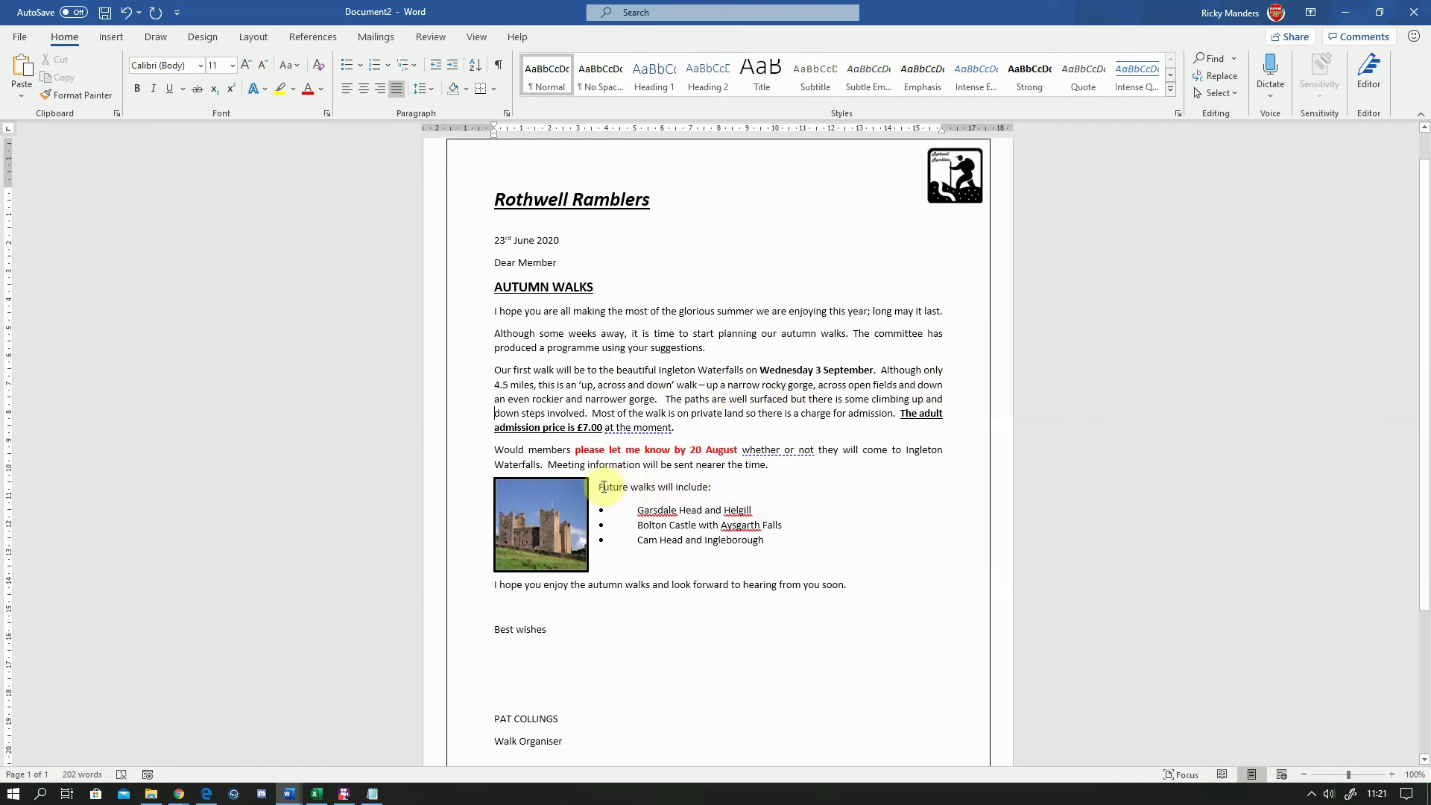
pyautogui.scroll(-1, 811, 493)
pyautogui.scroll(-5, 811, 492)
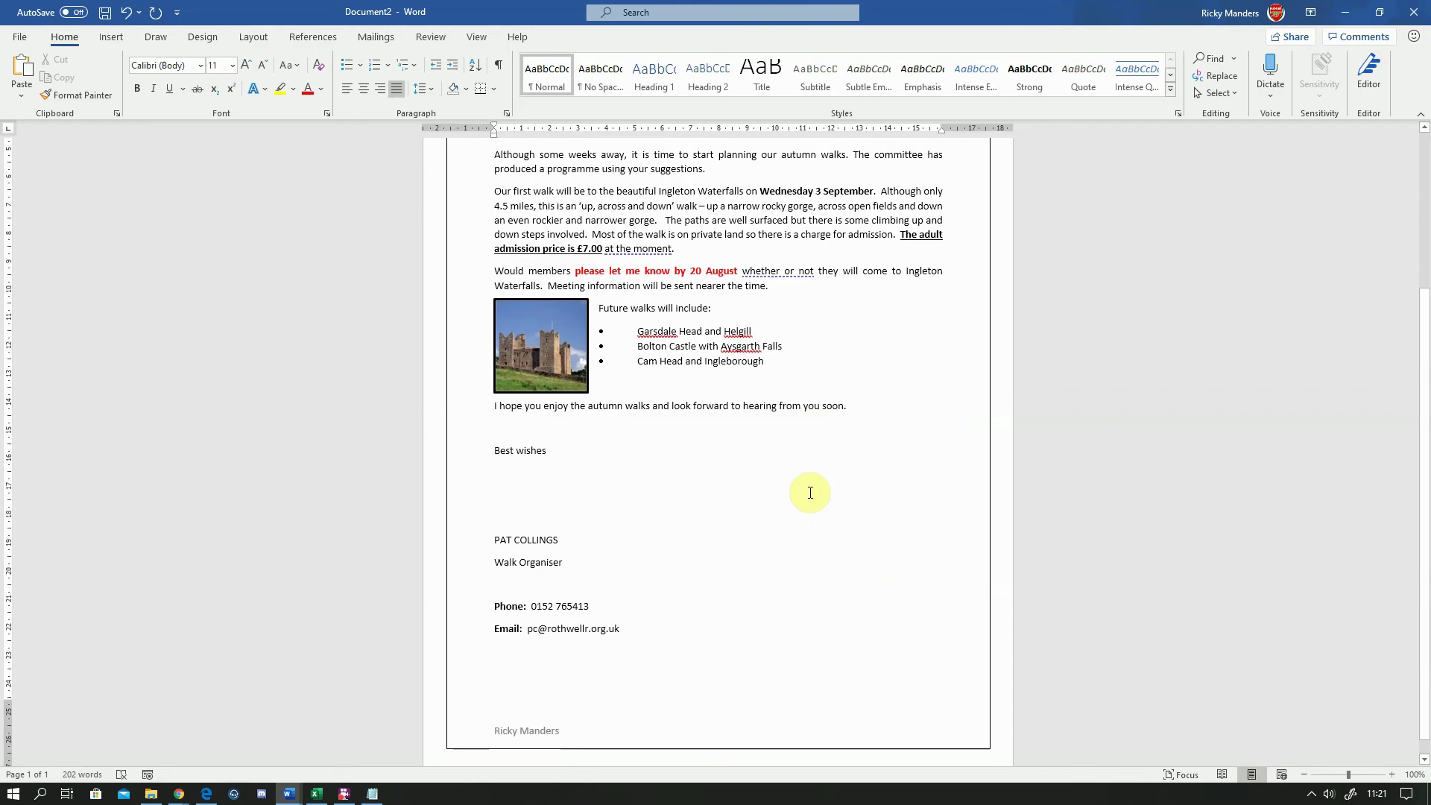
pyautogui.scroll(8, 809, 489)
pyautogui.click(20, 36)
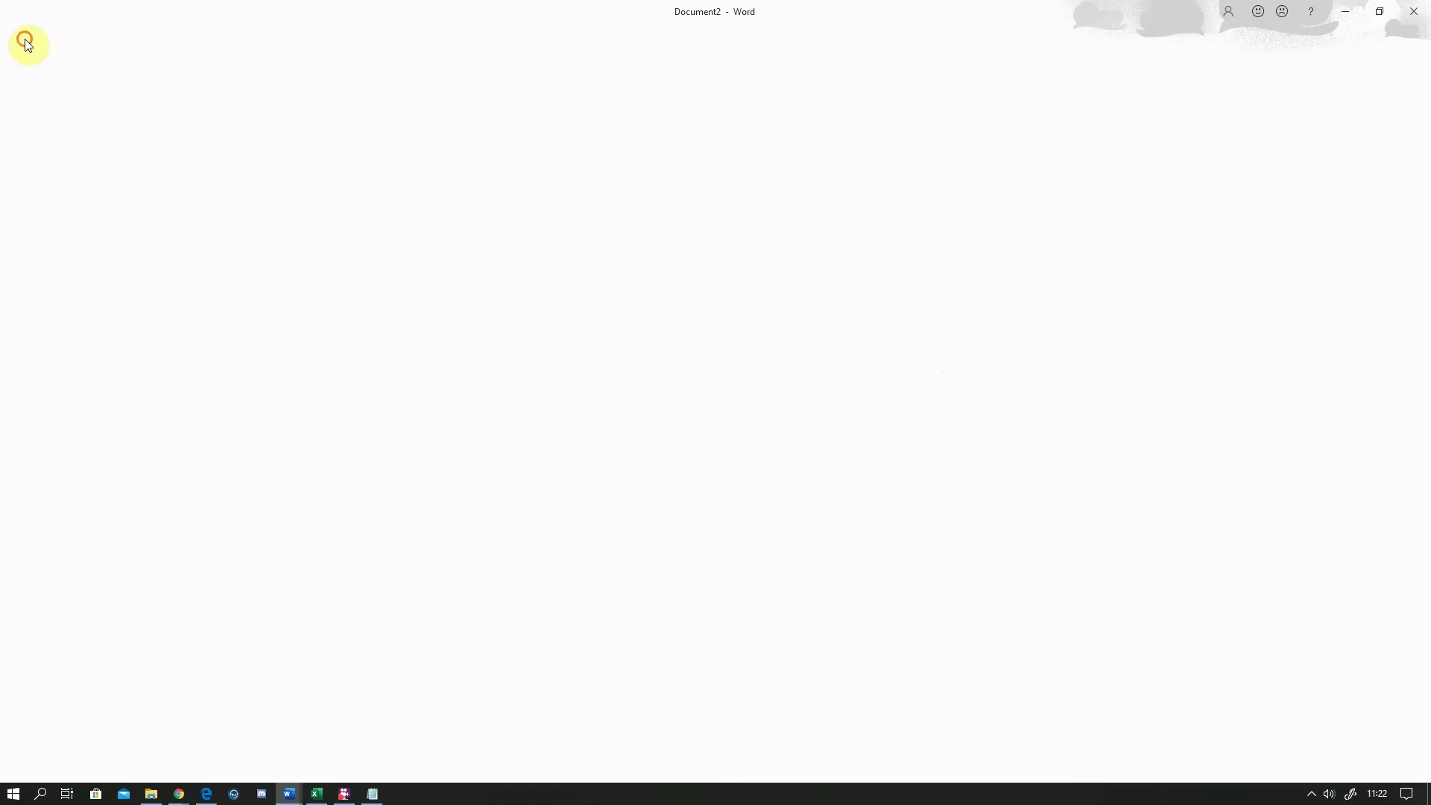
pyautogui.click(60, 235)
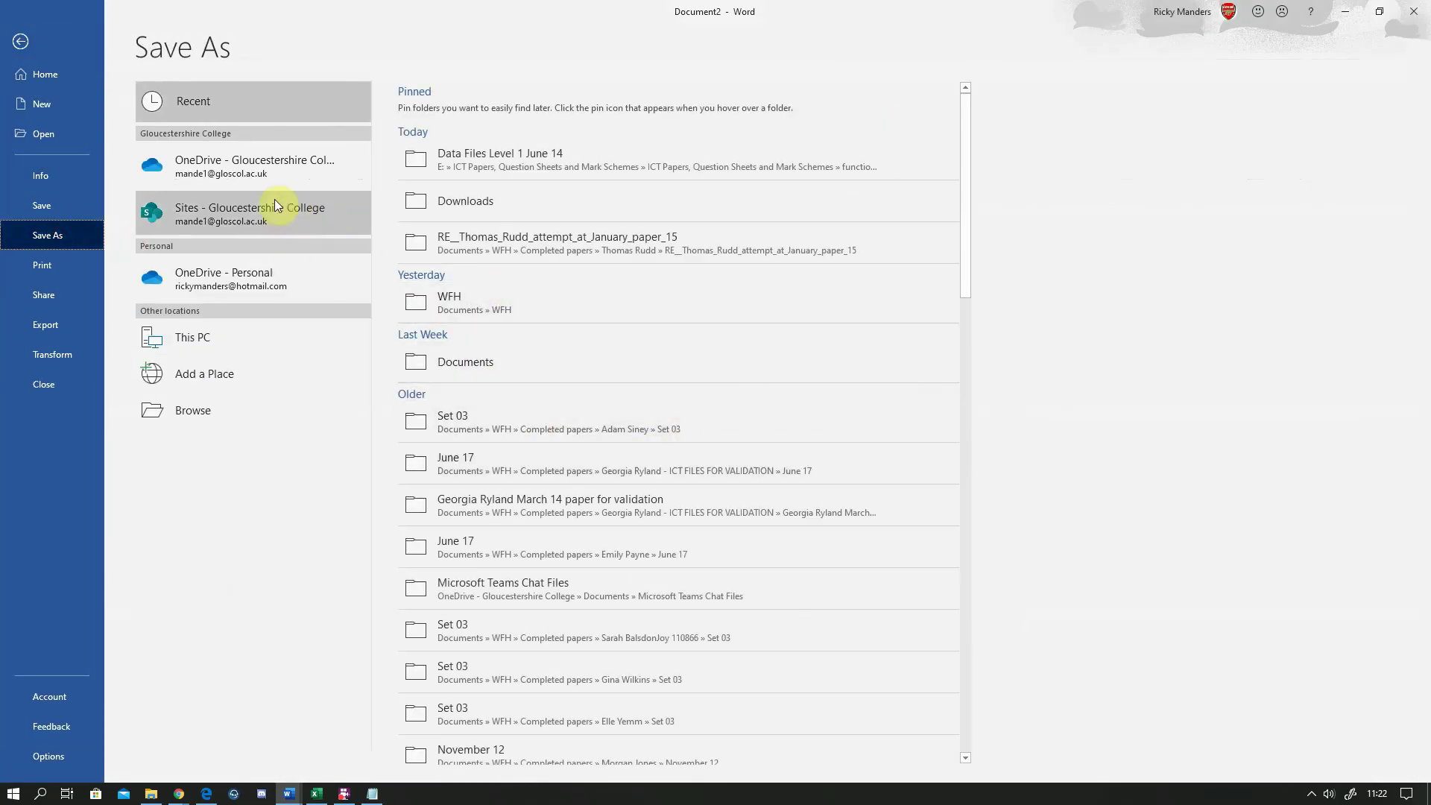
pyautogui.click(20, 41)
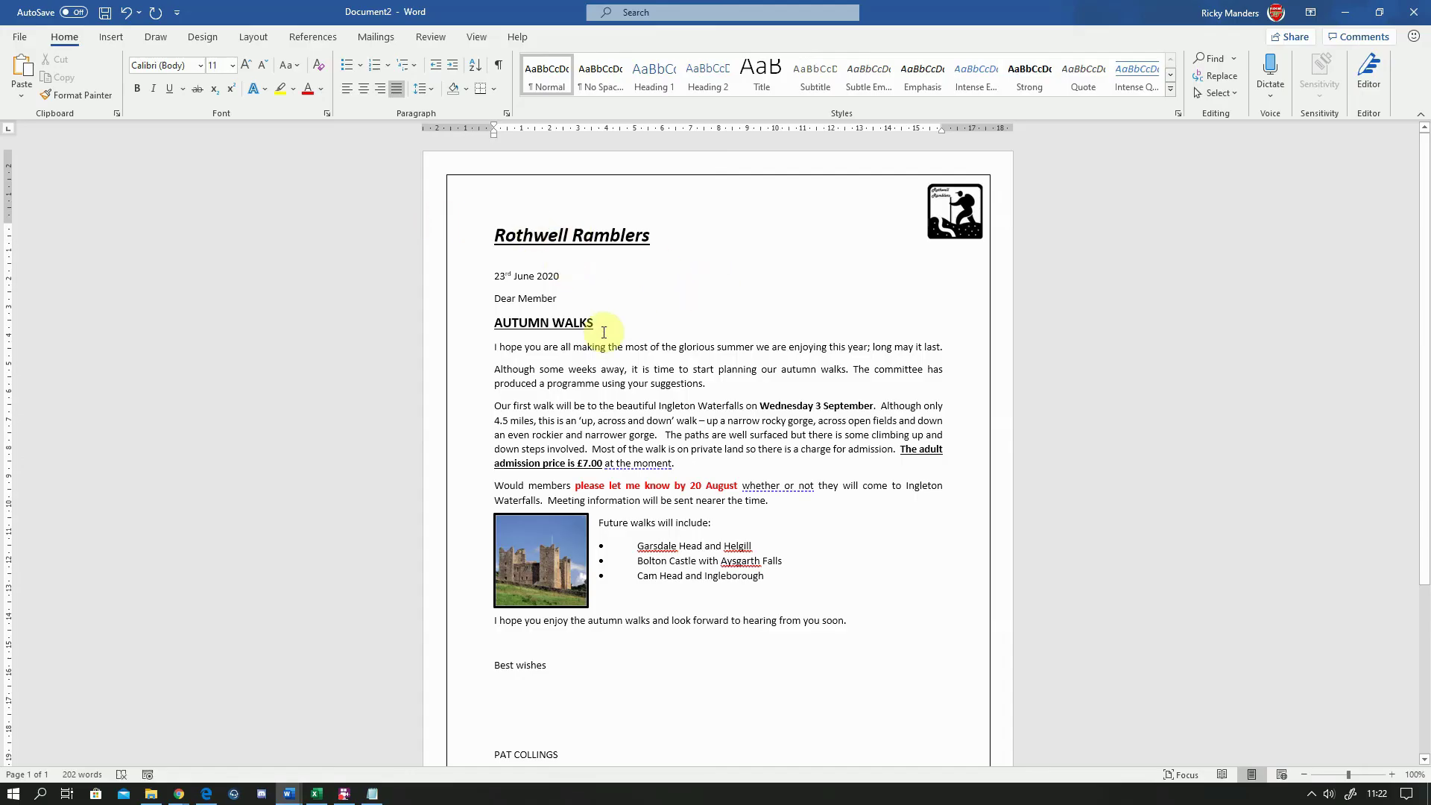